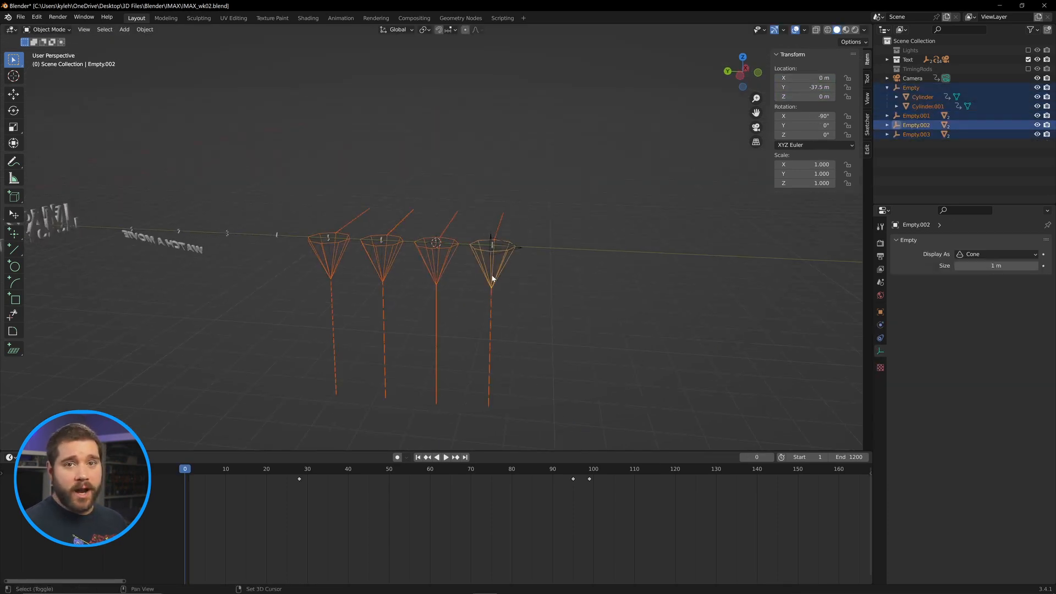
- Duplicate the four selected cone empties with their rods, place the copies along the Y axis, and clear the selection
key(shift+d)
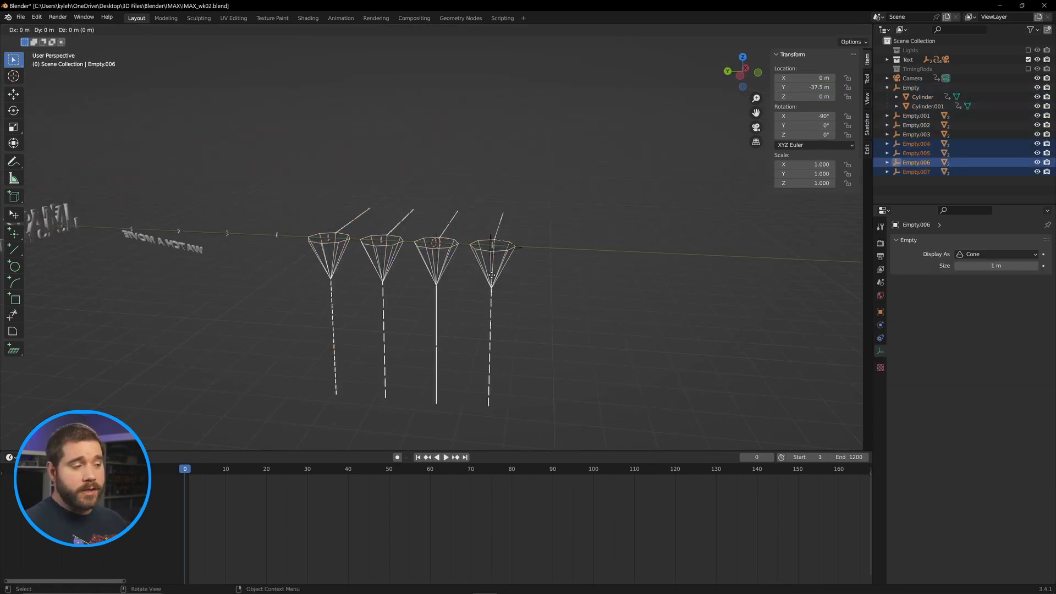
key(y)
click(278, 160)
key(alt+a)
middle_drag(388, 200, 367, 180)
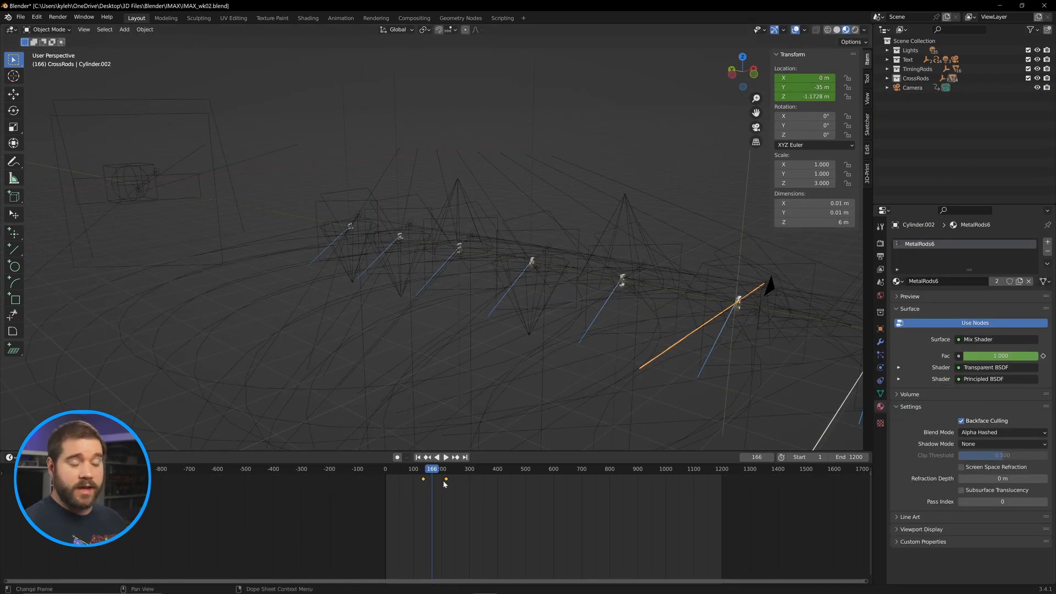
scroll(384, 251, up, 8)
middle_drag(384, 267, 345, 267)
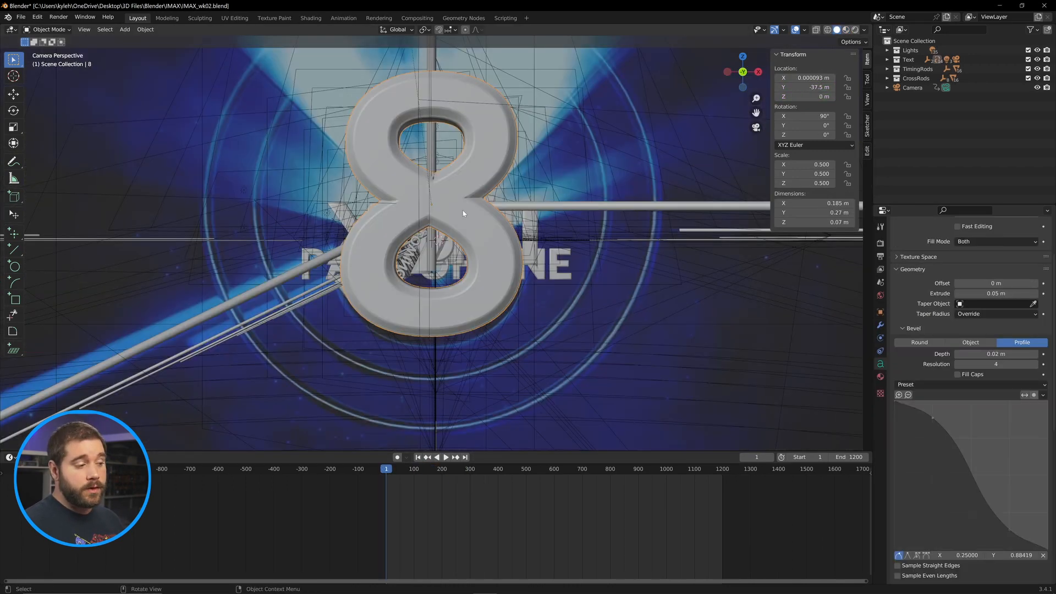
- Snap the 3D cursor to the numeral 8 and add a Bezier circle at that point
key(shift+s)
key(shift+a)
mouse_move(484, 209)
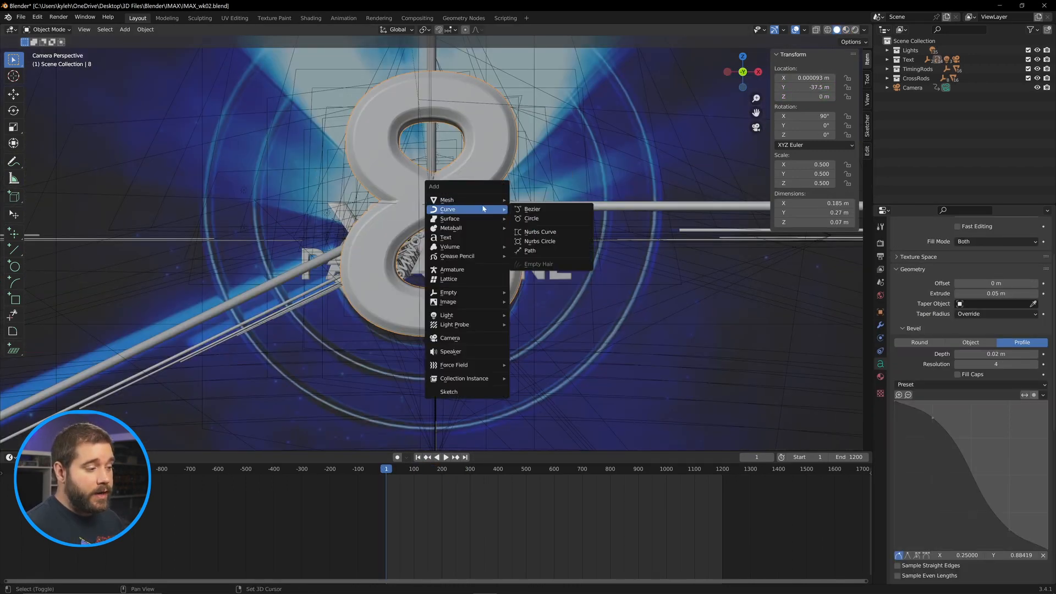
click(542, 222)
- Exclude the Lights, TimingRods and CrossRods collections from the view layer
middle_drag(542, 222, 552, 228)
scroll(552, 229, down, 4)
click(1028, 50)
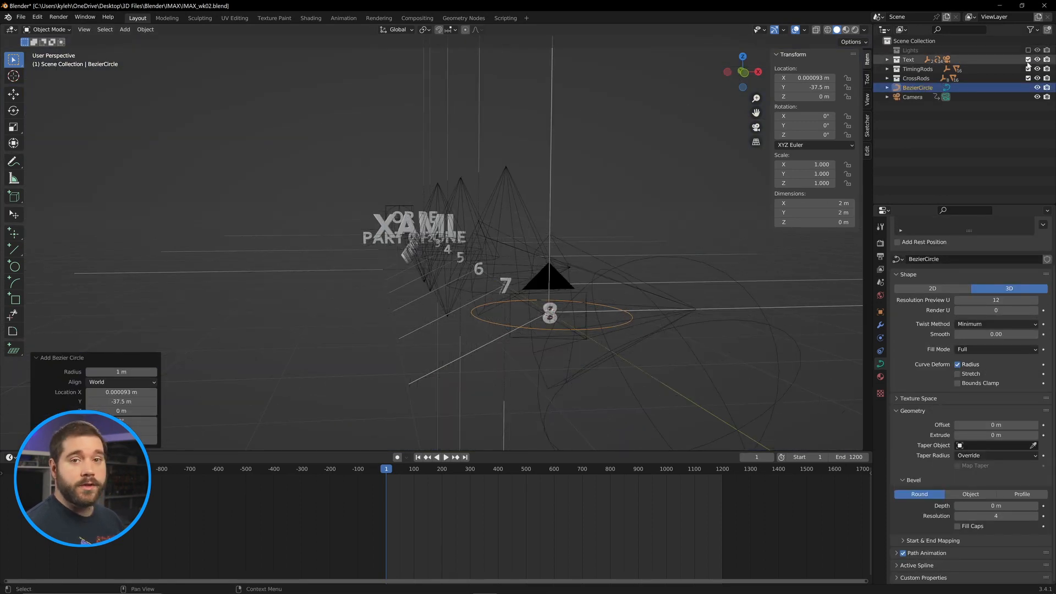
click(1028, 69)
click(1027, 78)
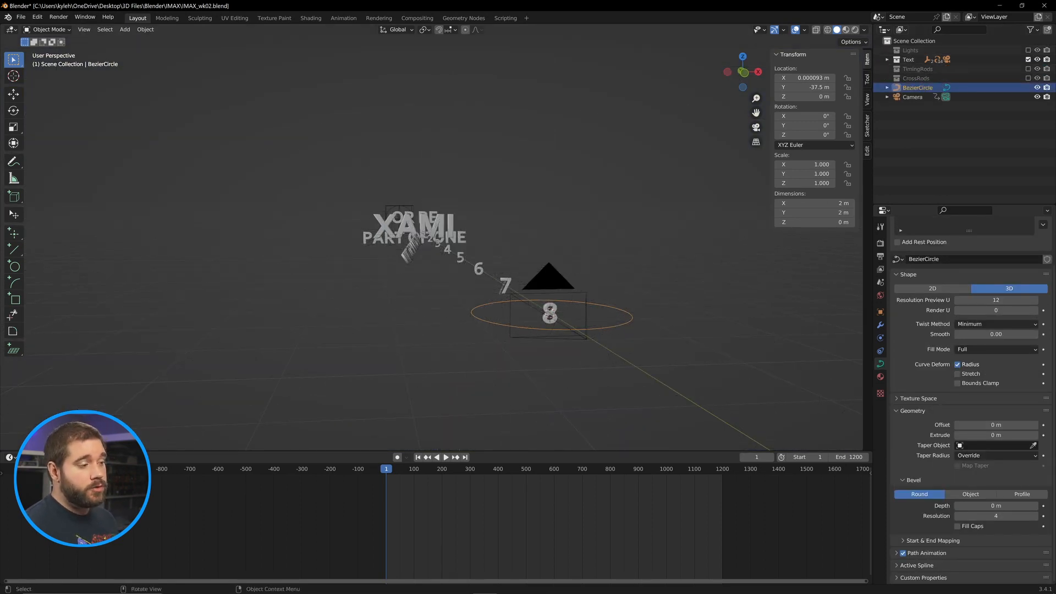
- Rotate the Bezier circle 90 degrees about X, scale it by 0.5, and look through the camera
text(rx90)
key(Return)
middle_drag(670, 183, 657, 172)
text(s.5)
key(Return)
key(KP_0)
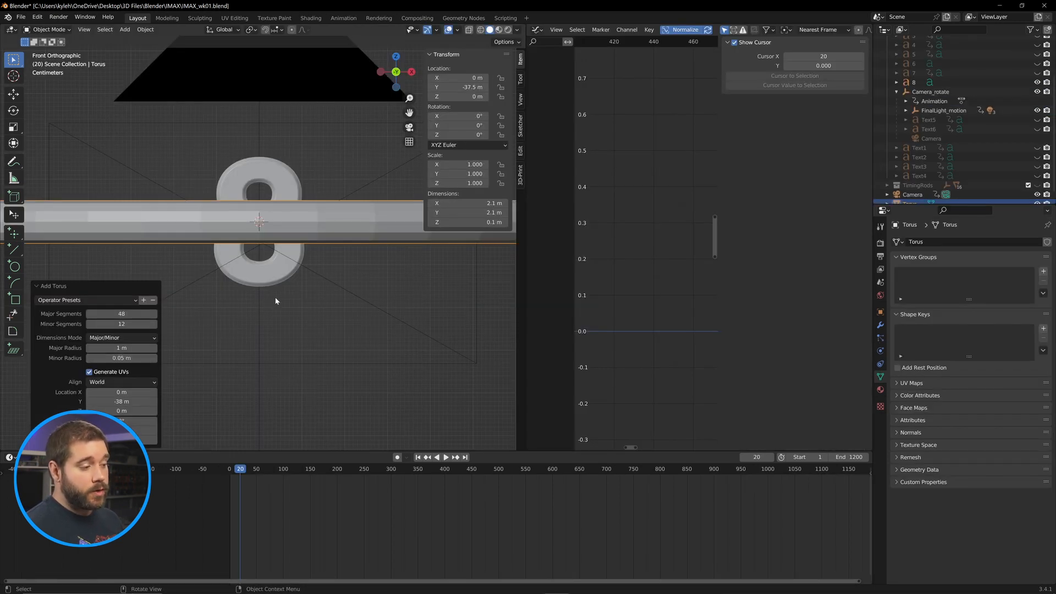
- Rotate the torus 90 degrees about X and scale it to about 0.274 as a ring around the numeral 8
scroll(297, 297, down, 4)
click(325, 233)
text(rx90)
key(Return)
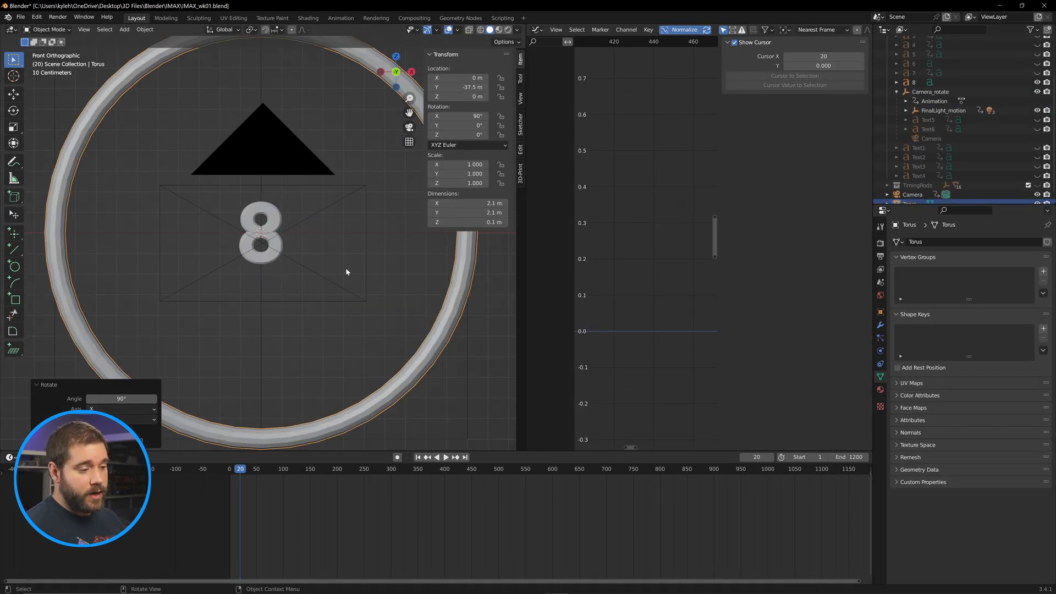
key(s)
click(284, 244)
scroll(337, 286, up, 4)
- Duplicate the torus in place and scale the copy to about 0.45 as a larger outer ring
key(shift+d)
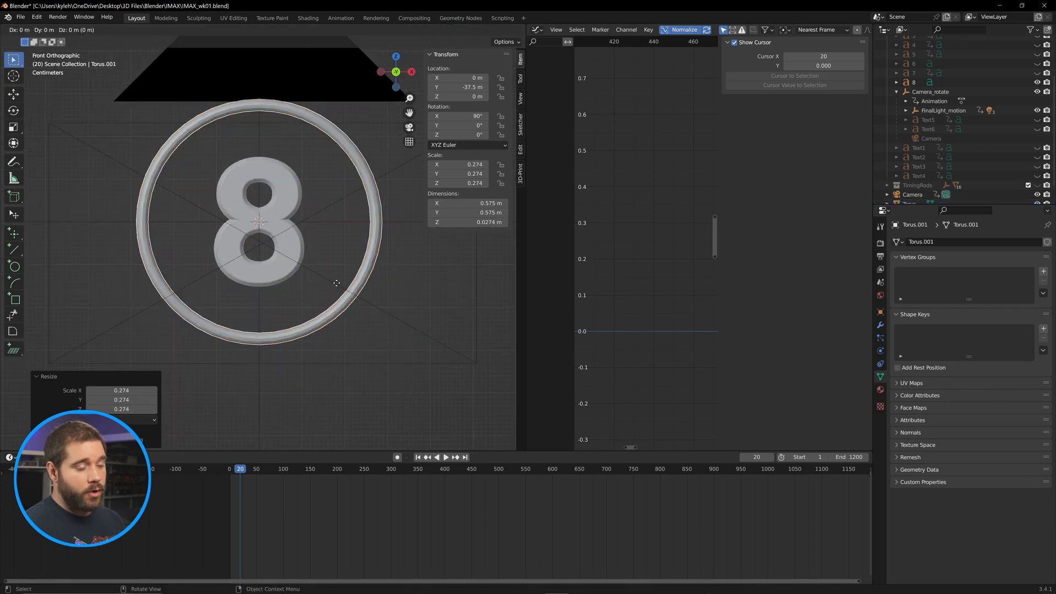
key(s)
click(372, 305)
- Try scaling the outer torus along the Z, Y and X axes individually, and cancel the scaling
middle_drag(432, 347, 413, 306)
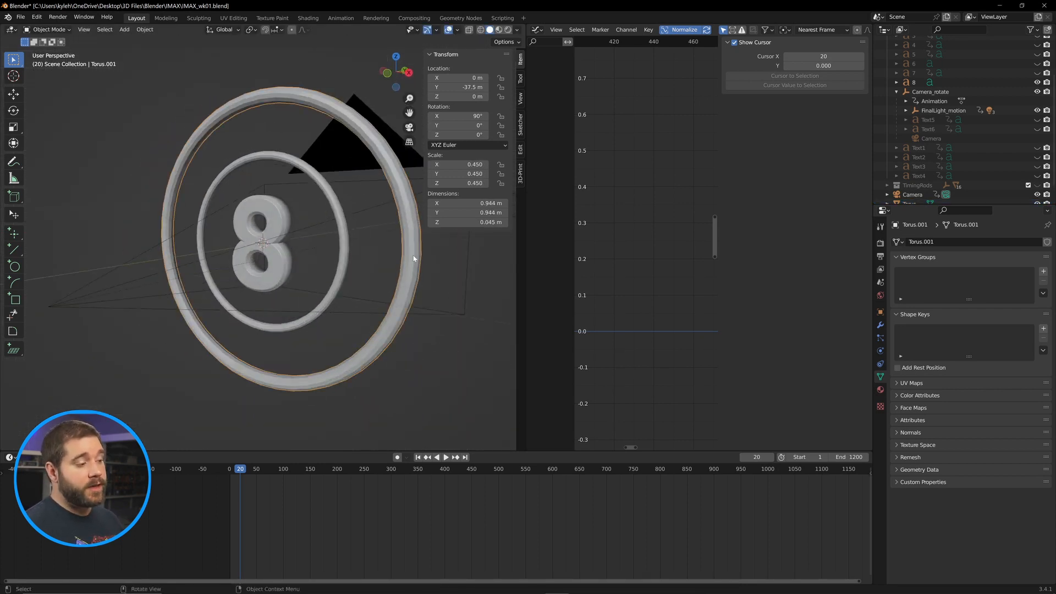
key(s)
key(z)
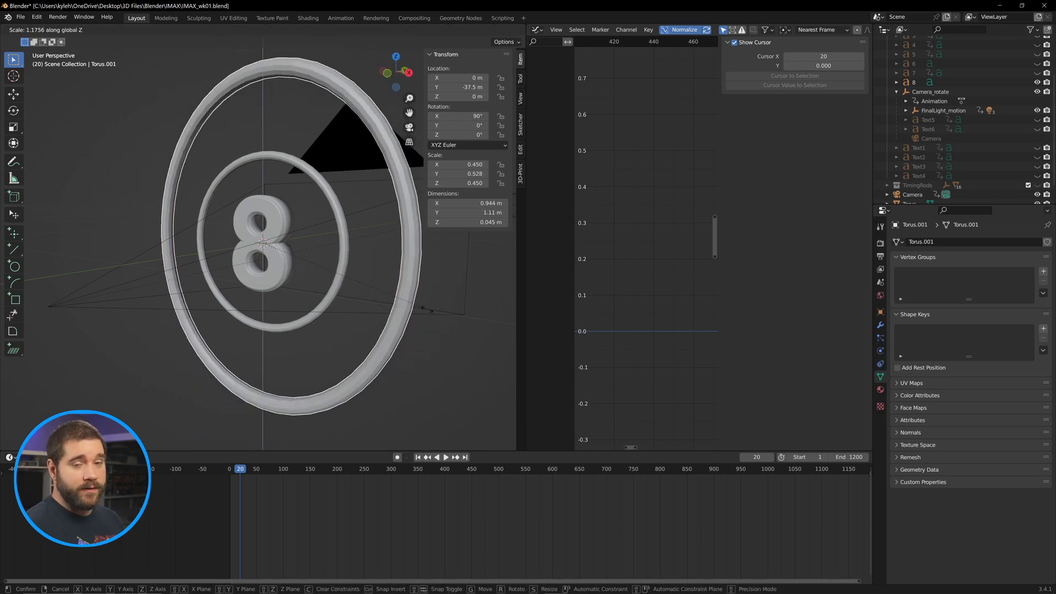
key(y)
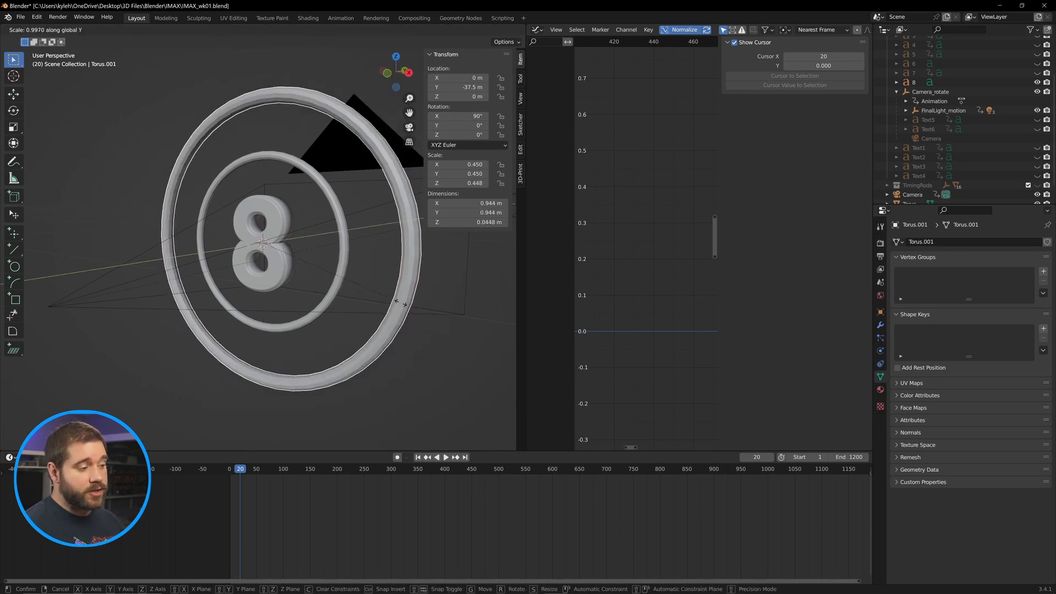
key(x)
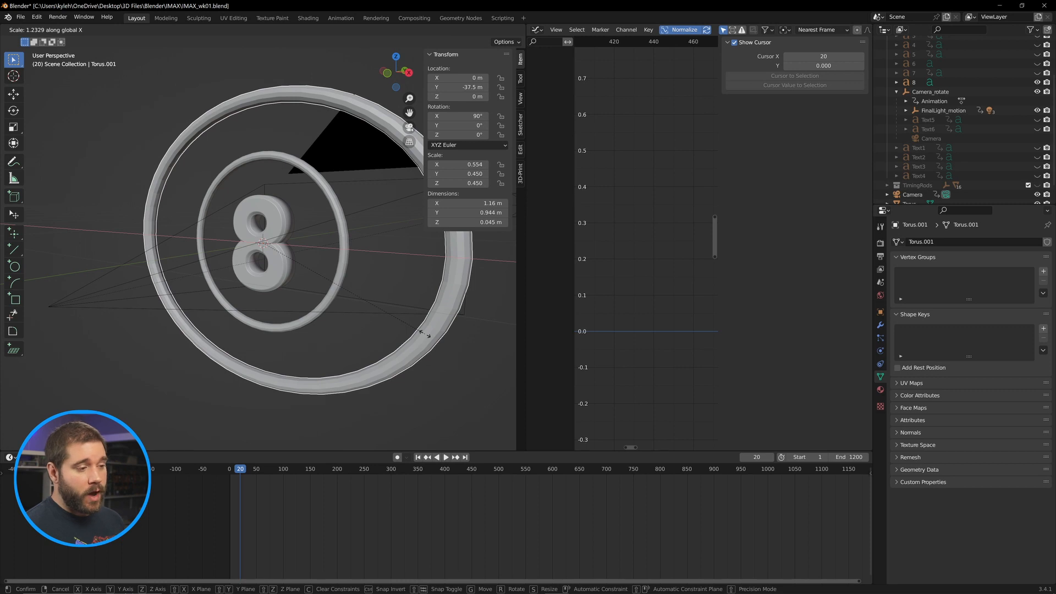
key(y)
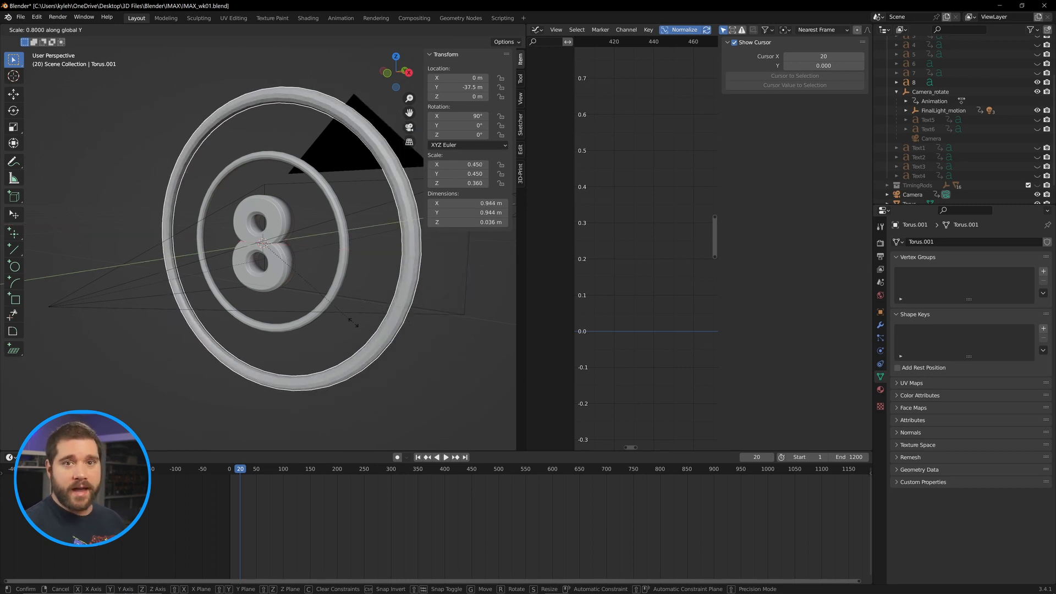
text(3)
key(Escape)
- In the right side view, try thinning the outer torus along the Y axis, and cancel it
key(KP_3)
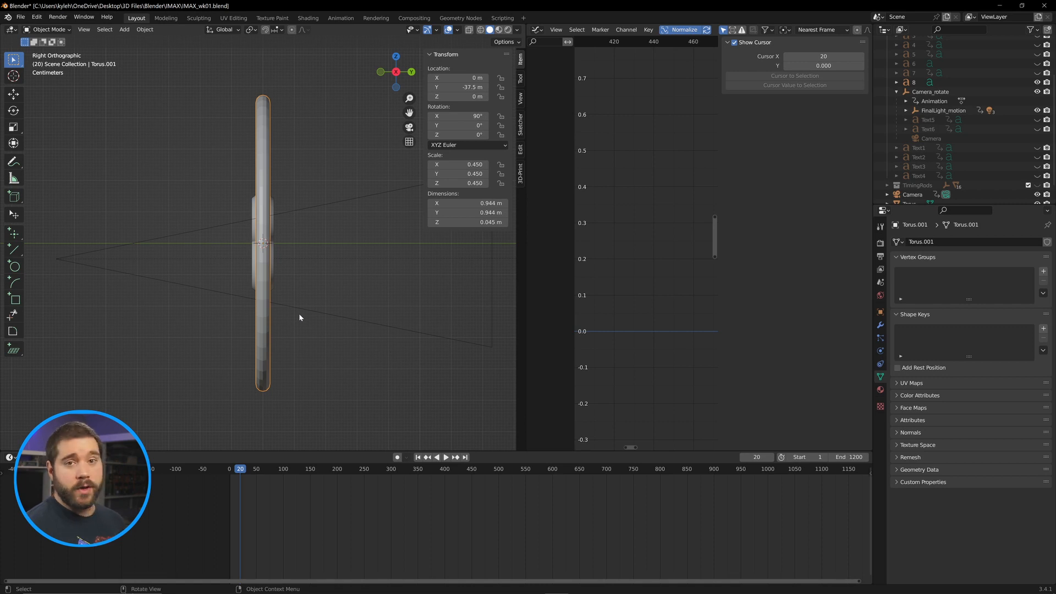
key(s)
key(y)
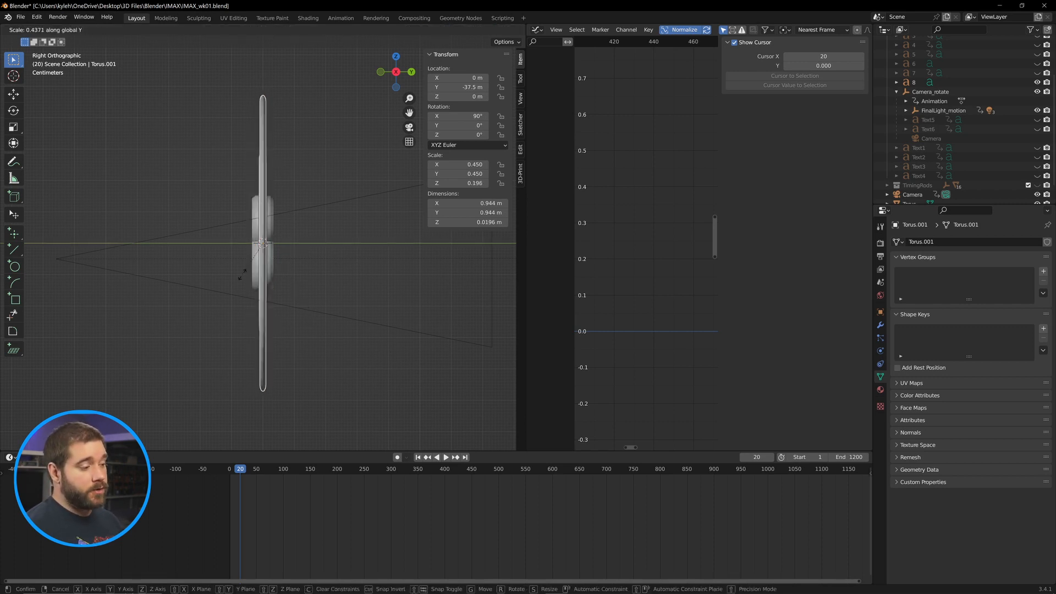
key(Escape)
middle_drag(348, 290, 392, 345)
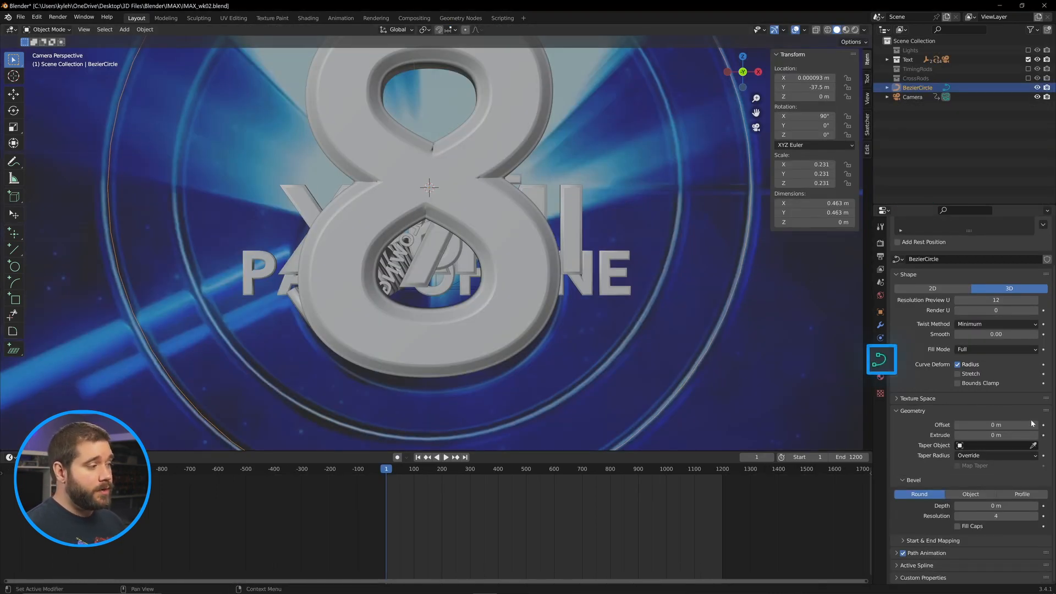
- Try giving the Bezier circle an extrusion in its curve geometry, and undo it
drag(997, 435, 1013, 435)
middle_drag(824, 382, 744, 401)
key(ctrl+z)
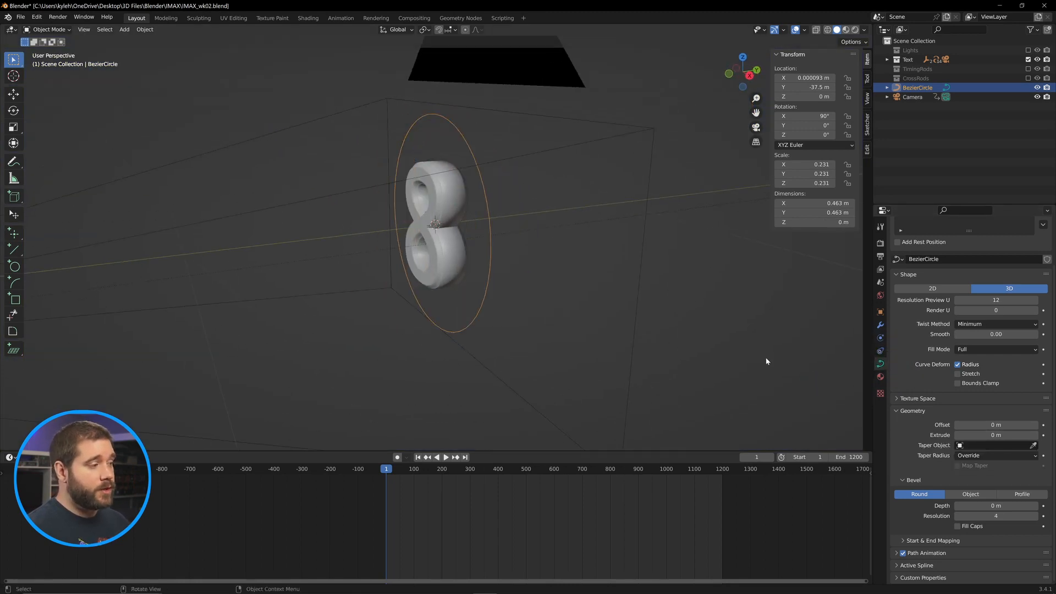
- Give the Bezier circle a round bevel with a depth of 0.03 m and a bevel resolution of 32
drag(985, 506, 993, 475)
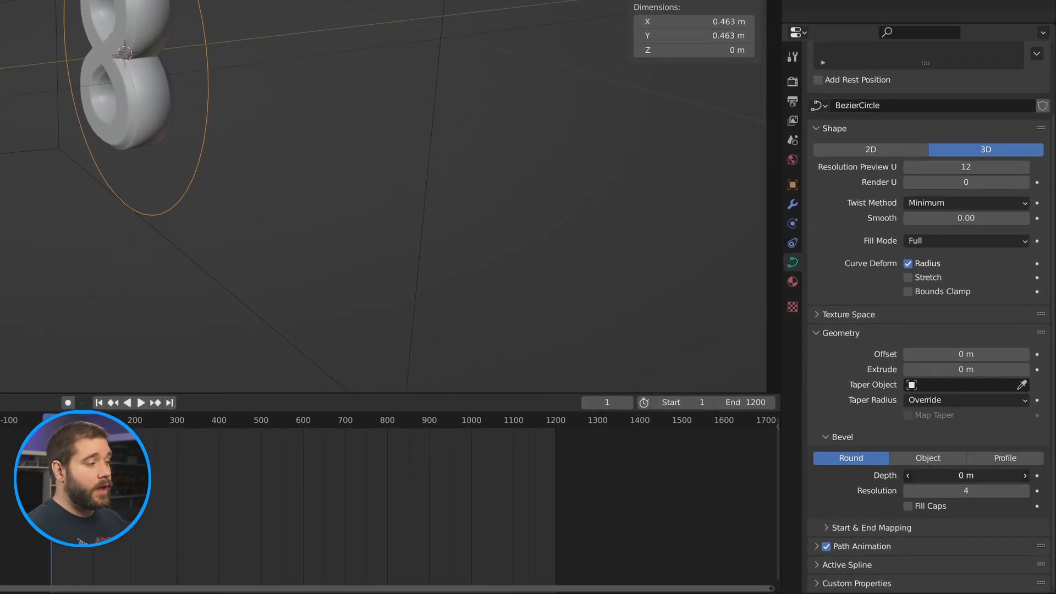
middle_drag(316, 158, 378, 62)
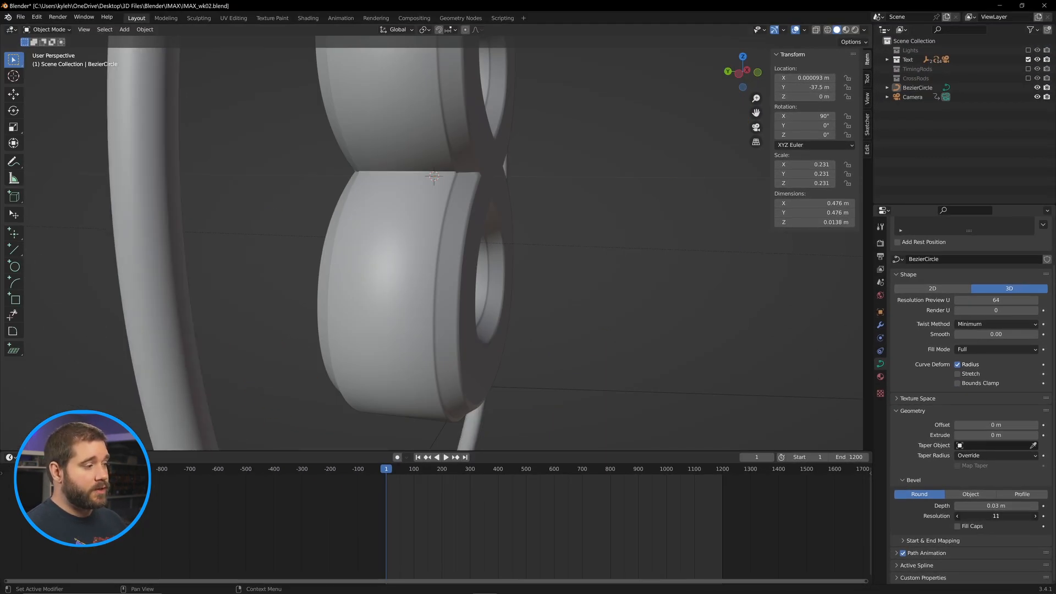
drag(996, 516, 962, 517)
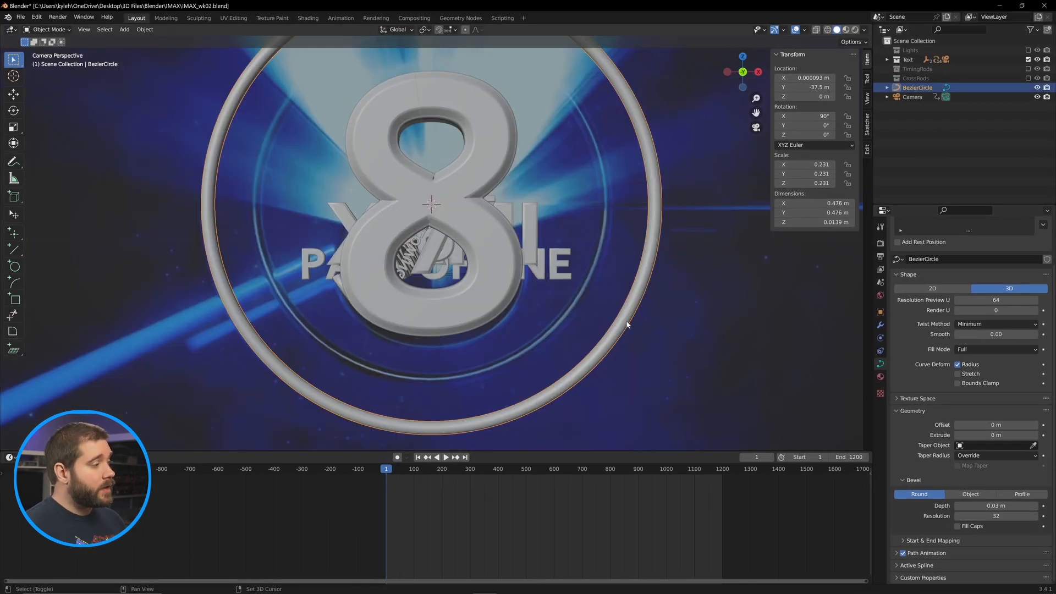
- Duplicate the beveled ring in place and scale the copy to about 0.18 as a smaller inner ring
key(shift+d)
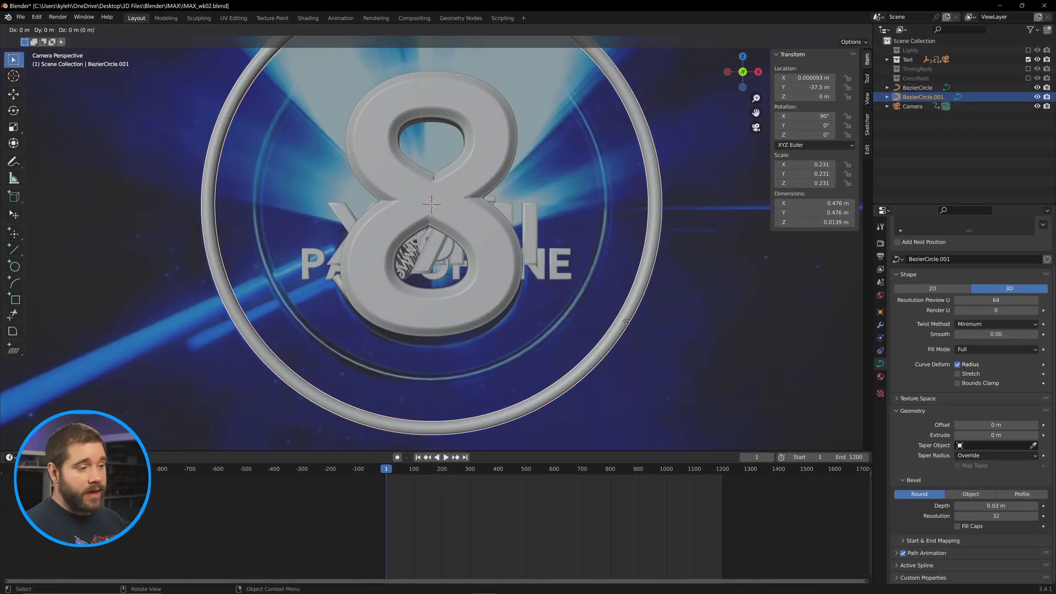
key(s)
click(576, 298)
- Raise the inner ring's bevel depth by one increment and select the outer ring
scroll(765, 358, up, 3)
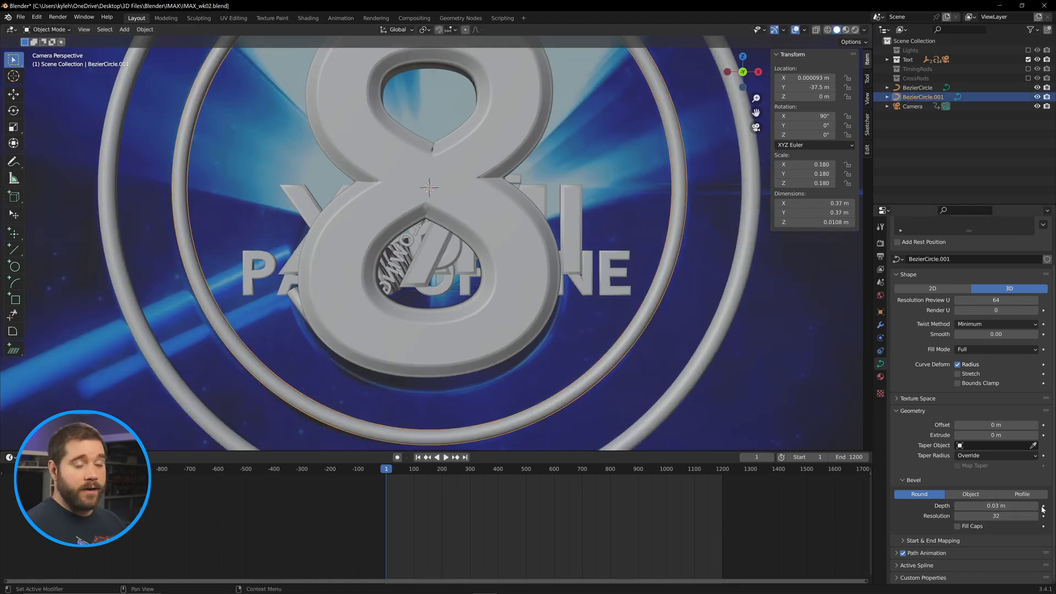
click(1036, 505)
click(717, 358)
scroll(716, 359, down, 3)
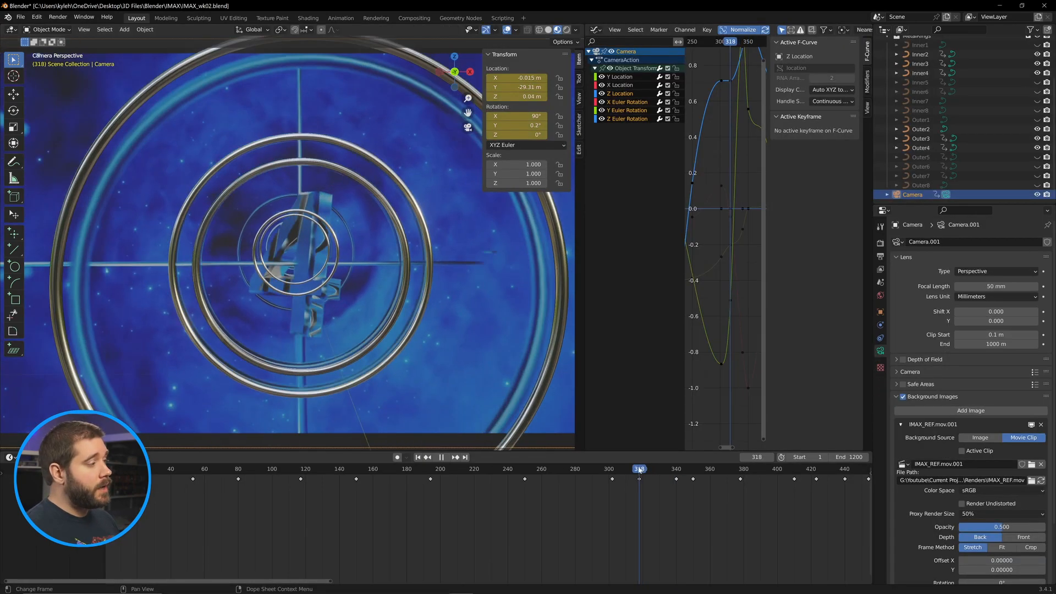
drag(637, 469, 616, 468)
key(space)
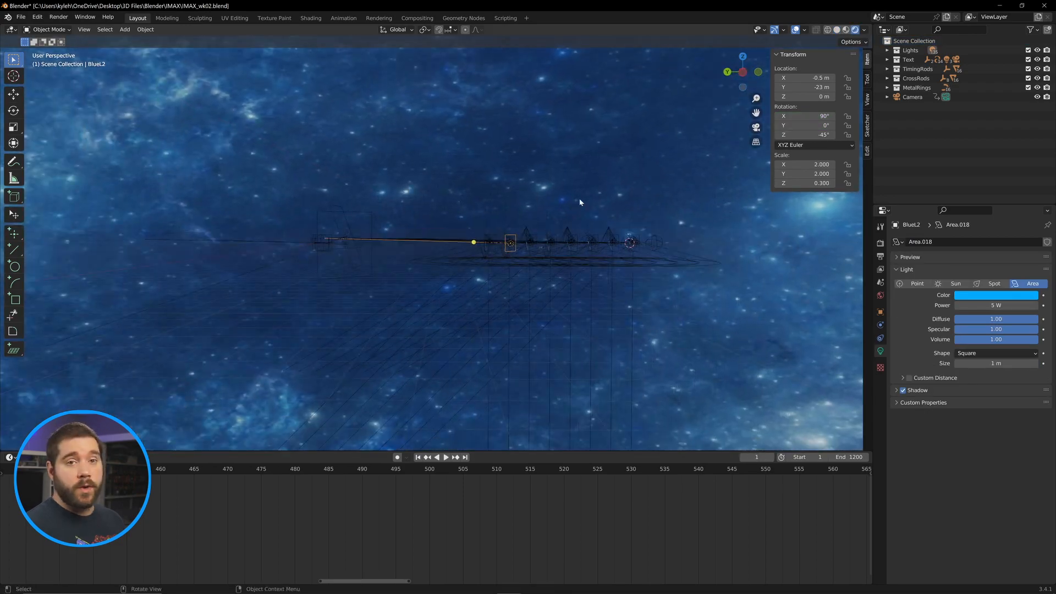
middle_drag(580, 203, 562, 174)
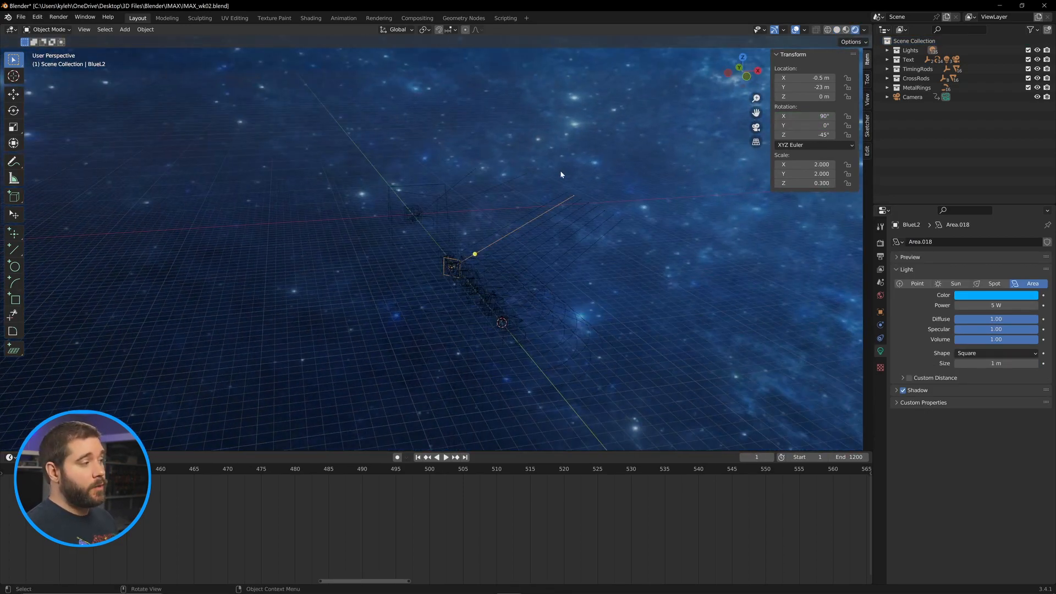
- Switch to the Shading workspace, select the outer ring around the 8, and show the World shader nodes
click(311, 18)
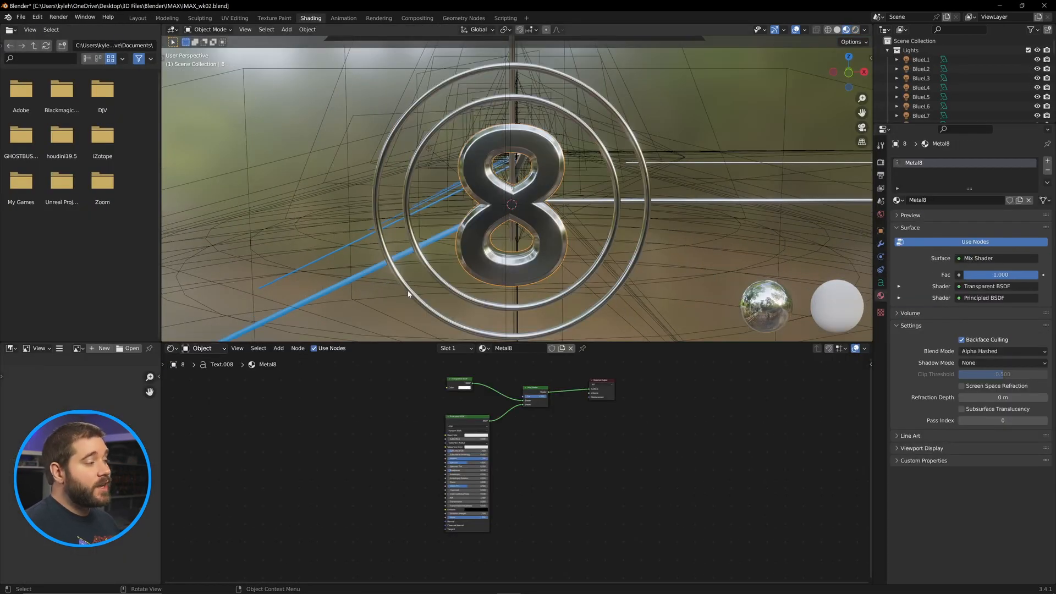
click(408, 294)
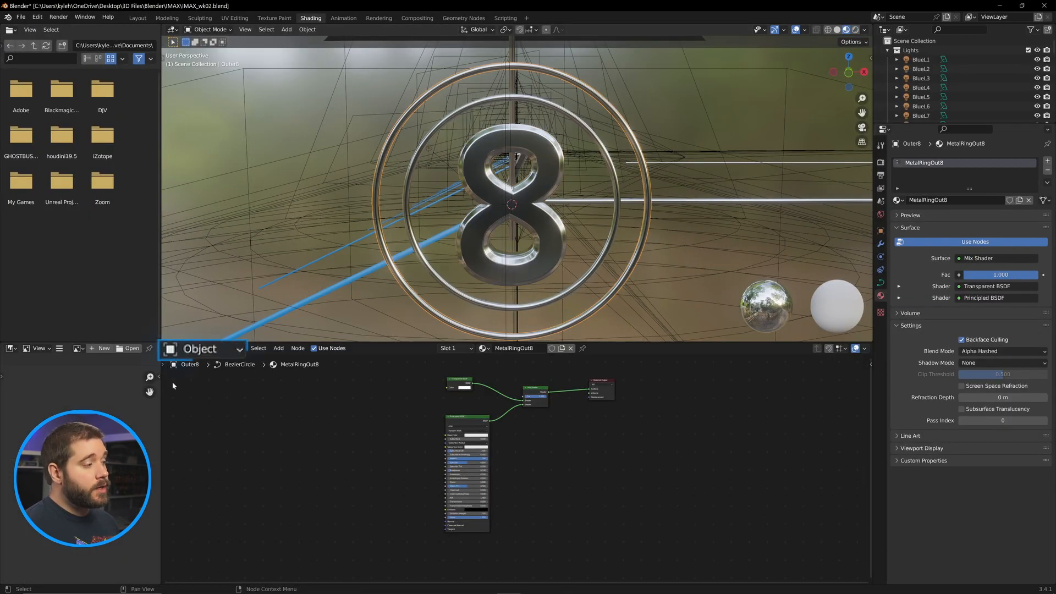
click(235, 354)
click(204, 368)
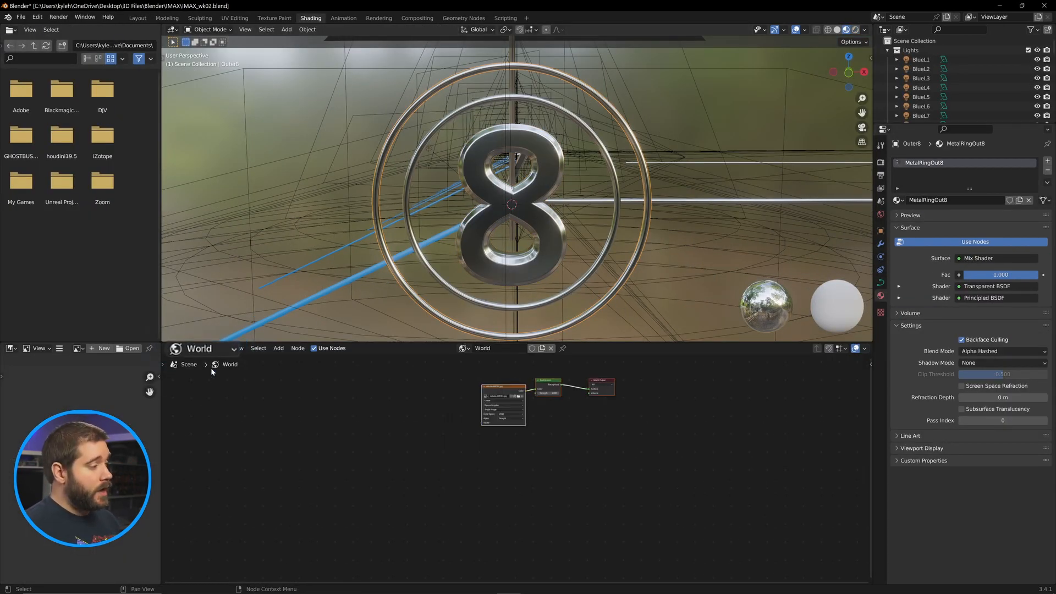
- Space out the nebula environment texture and Background nodes in the World node tree
scroll(622, 418, up, 5)
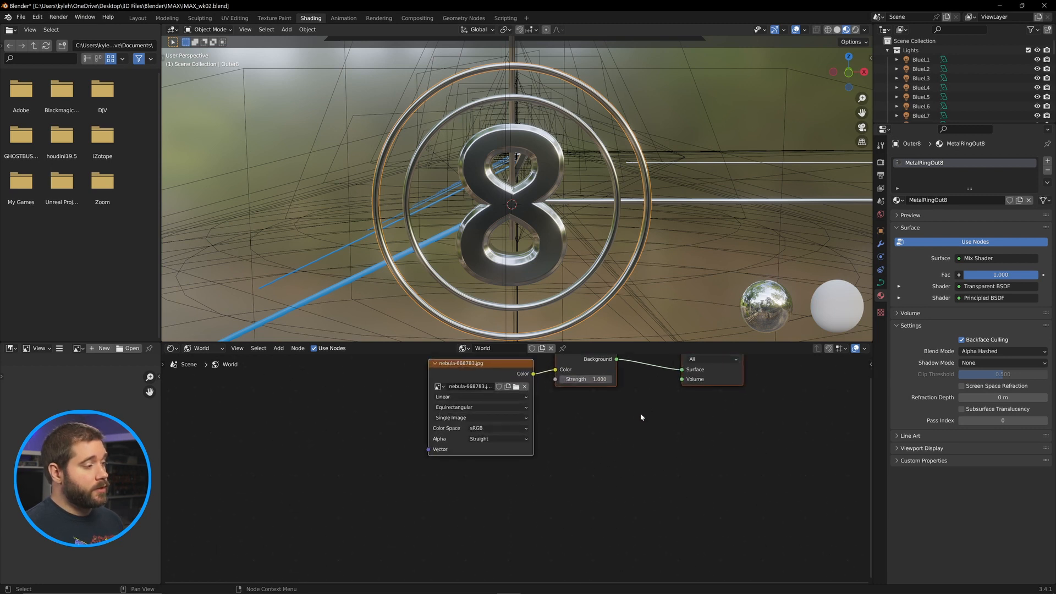
middle_drag(641, 413, 571, 499)
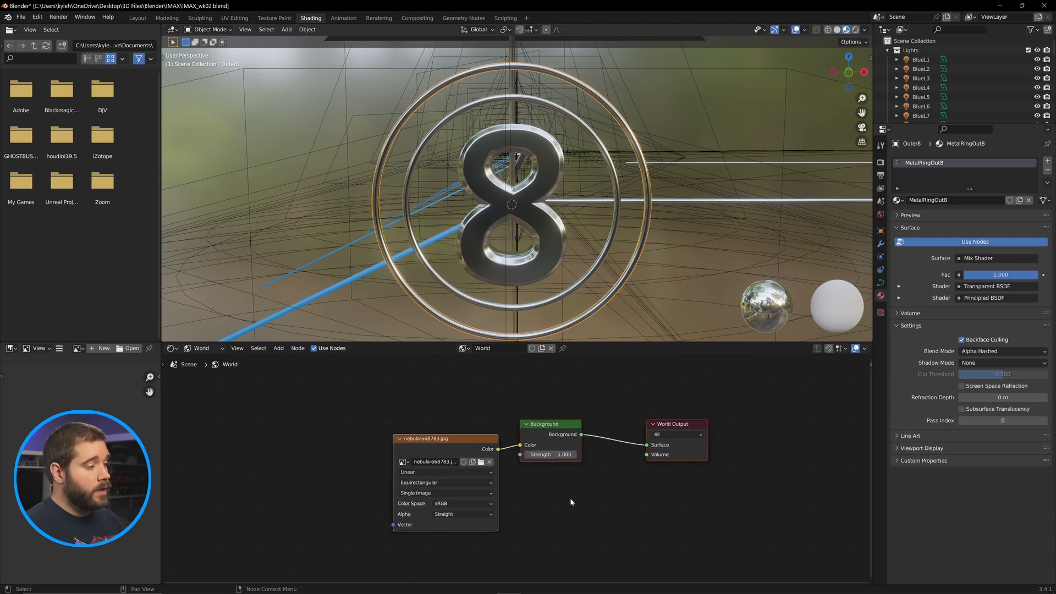
drag(456, 441, 458, 430)
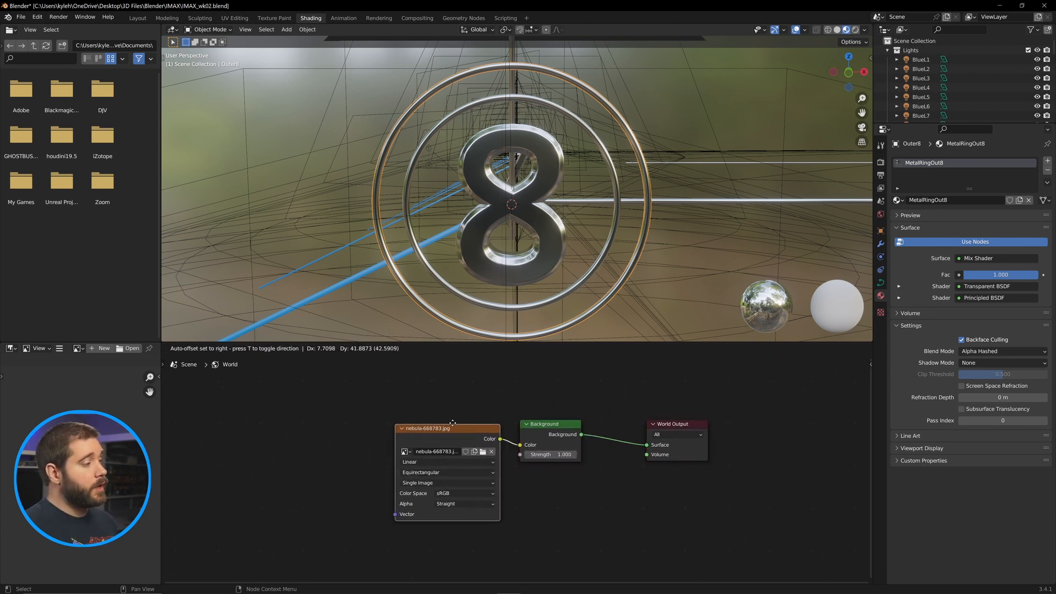
drag(549, 423, 575, 427)
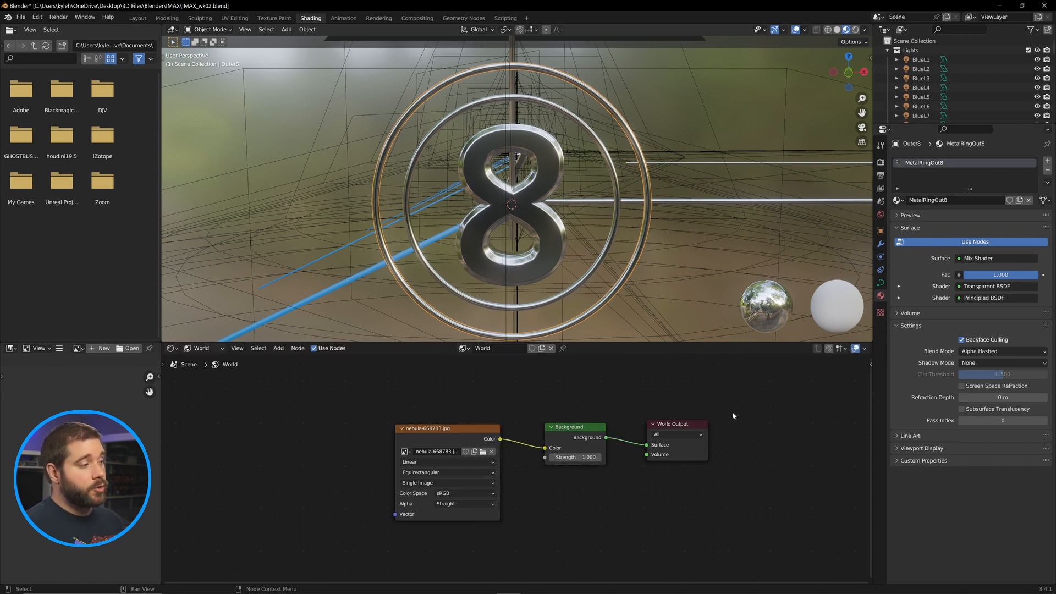
- Add a Texture Coordinate node before the nebula environment texture, leaving a gap between them
middle_drag(576, 460, 735, 452)
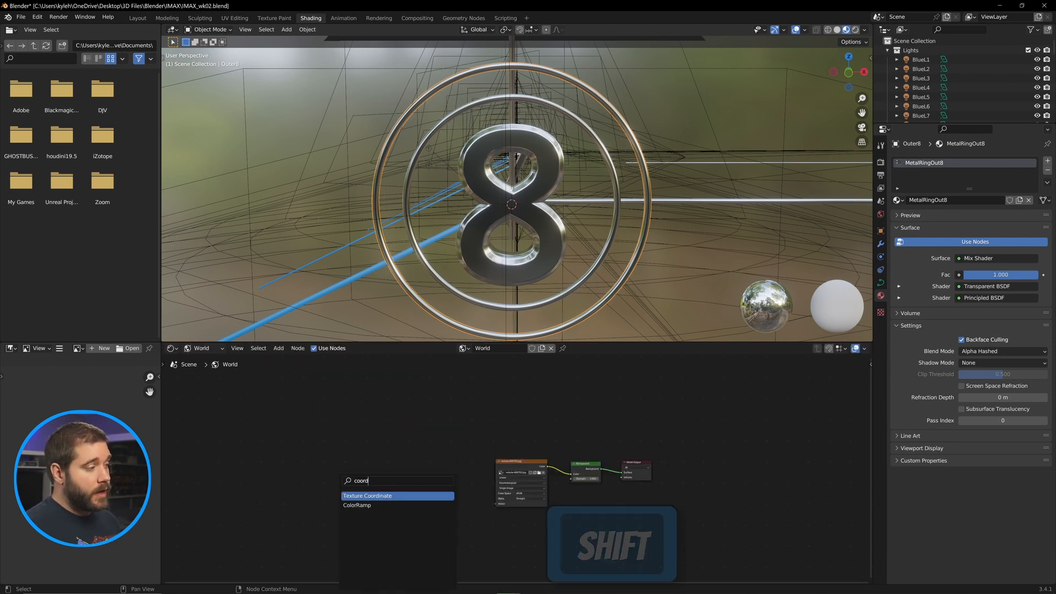
click(385, 499)
click(401, 479)
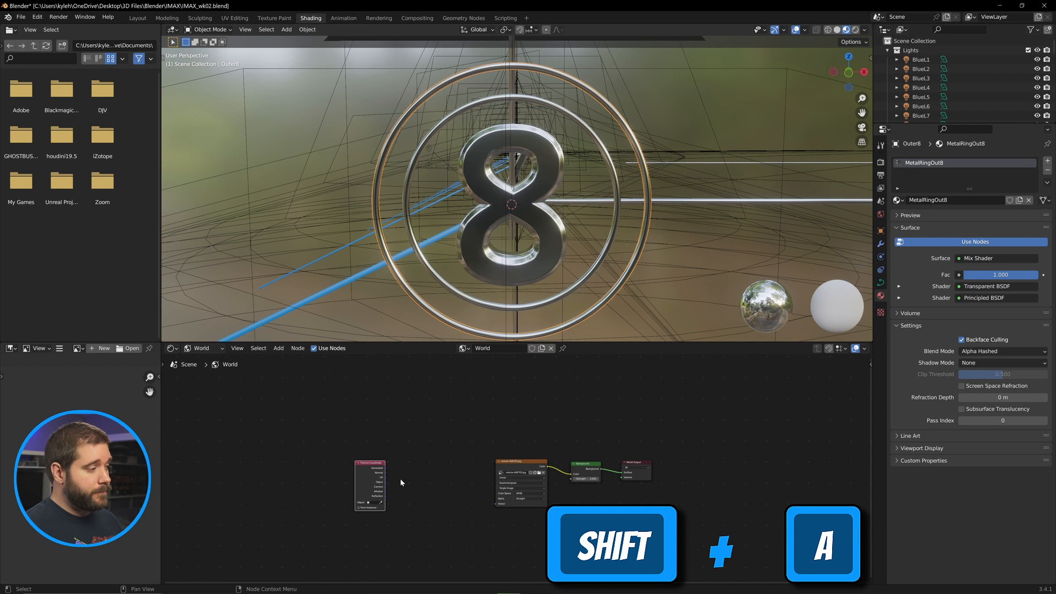
- Add a Mapping node between the Texture Coordinate node and the nebula environment texture in the World node tree
key(shift+a)
click(440, 487)
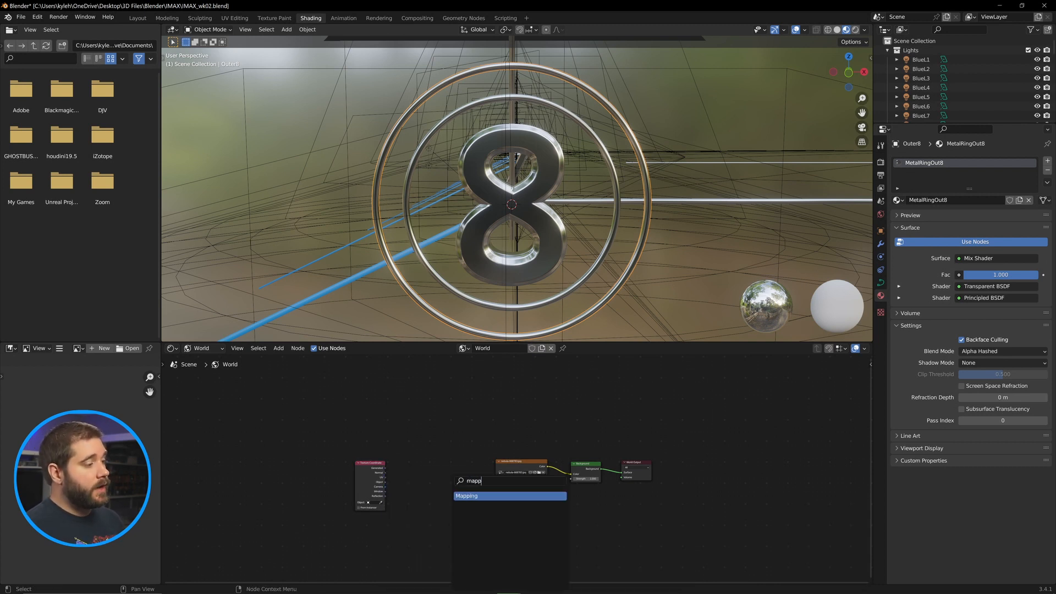
text(mapp)
click(462, 496)
click(439, 471)
scroll(424, 467, up, 10)
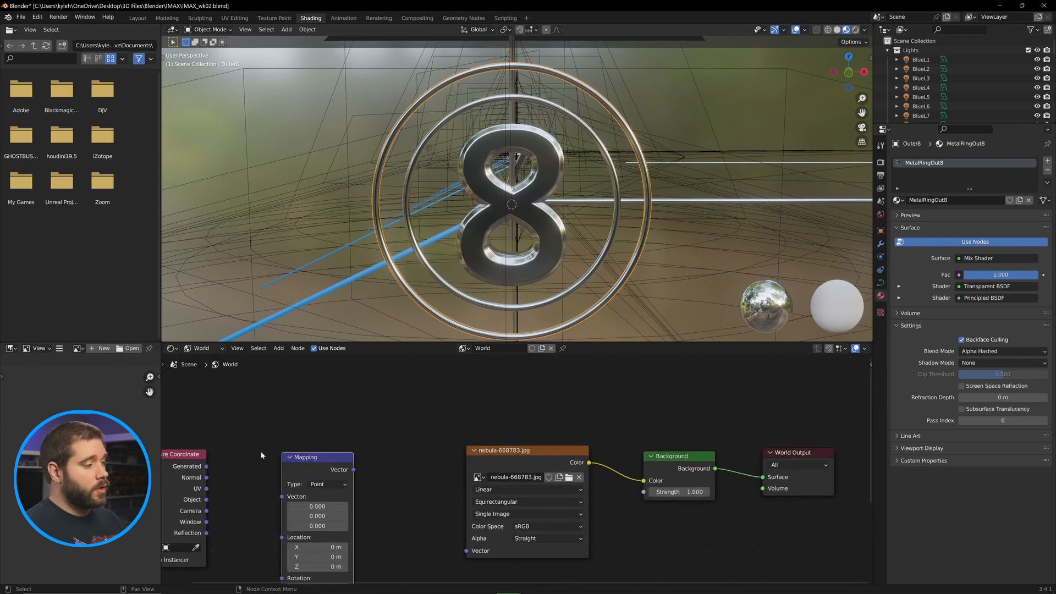
drag(311, 465, 336, 440)
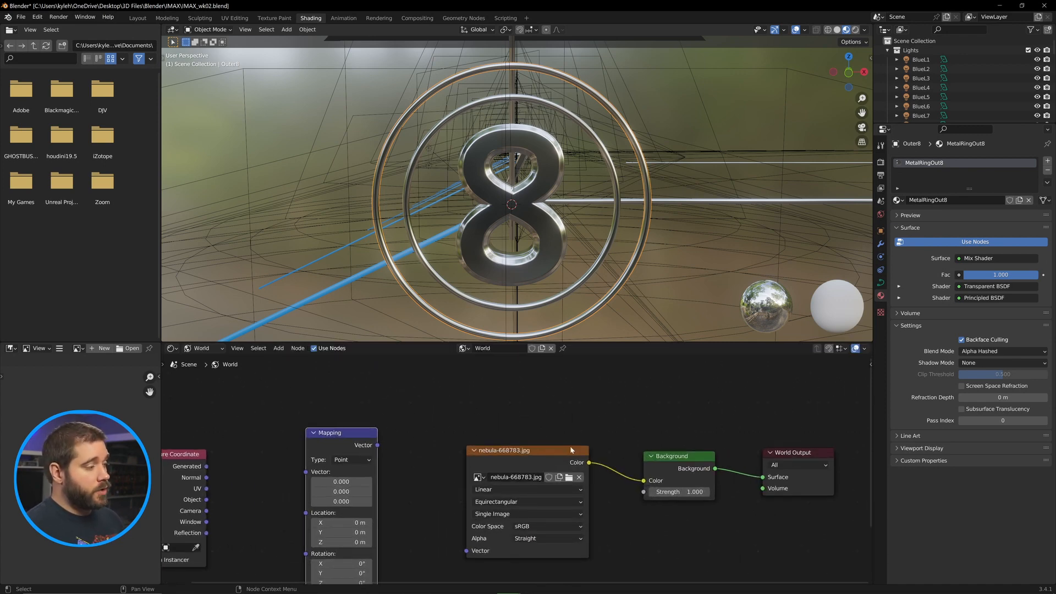
middle_drag(384, 438, 560, 398)
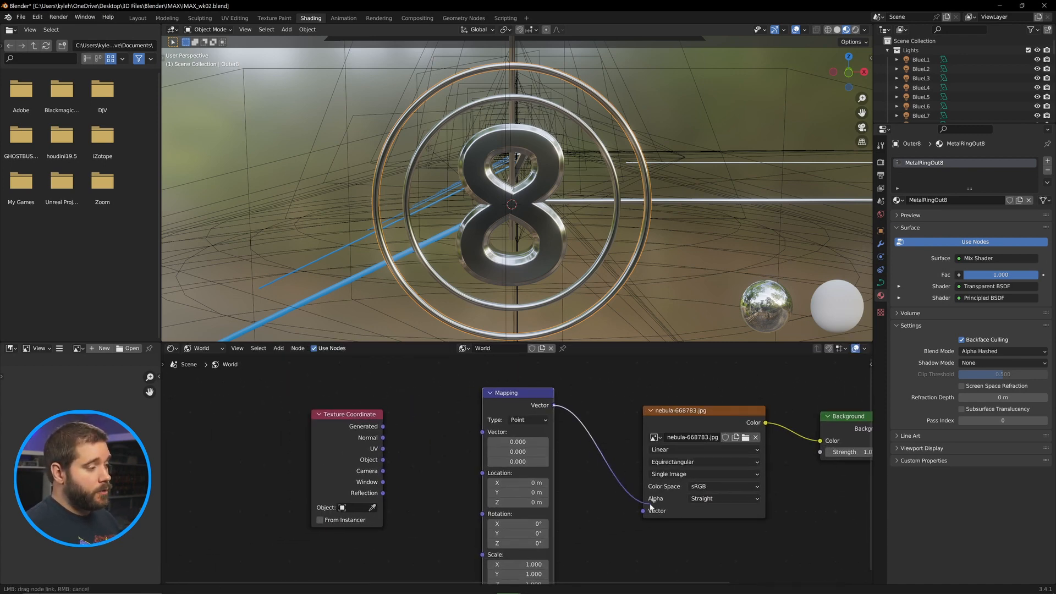
- Connect the Texture Coordinate's Object output to the Mapping node's Vector input, and the Mapping output to the nebula texture's Vector input
drag(651, 505, 642, 511)
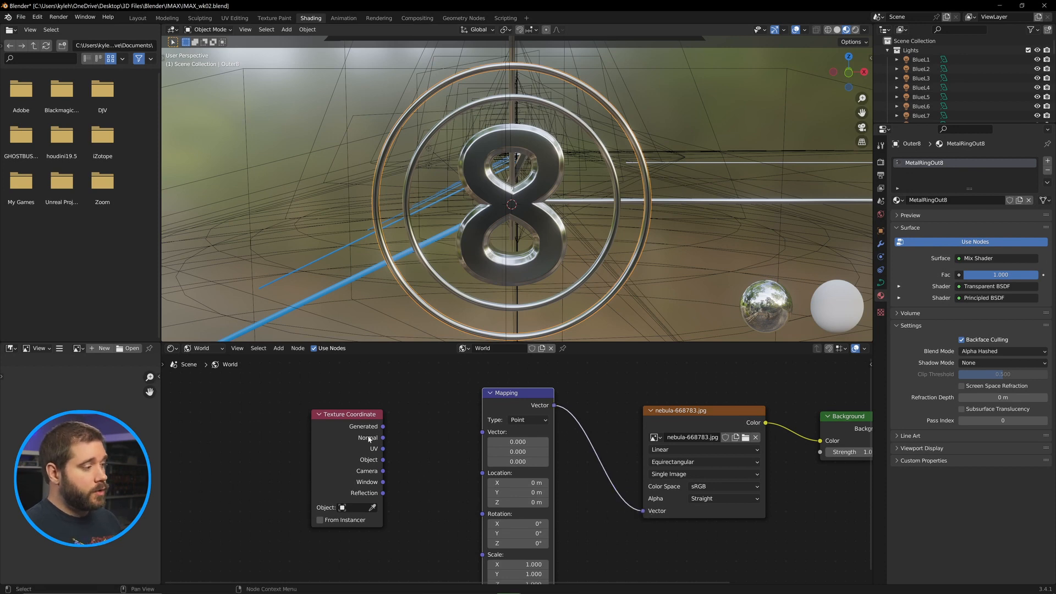
scroll(384, 432, down, 1)
drag(484, 428, 481, 426)
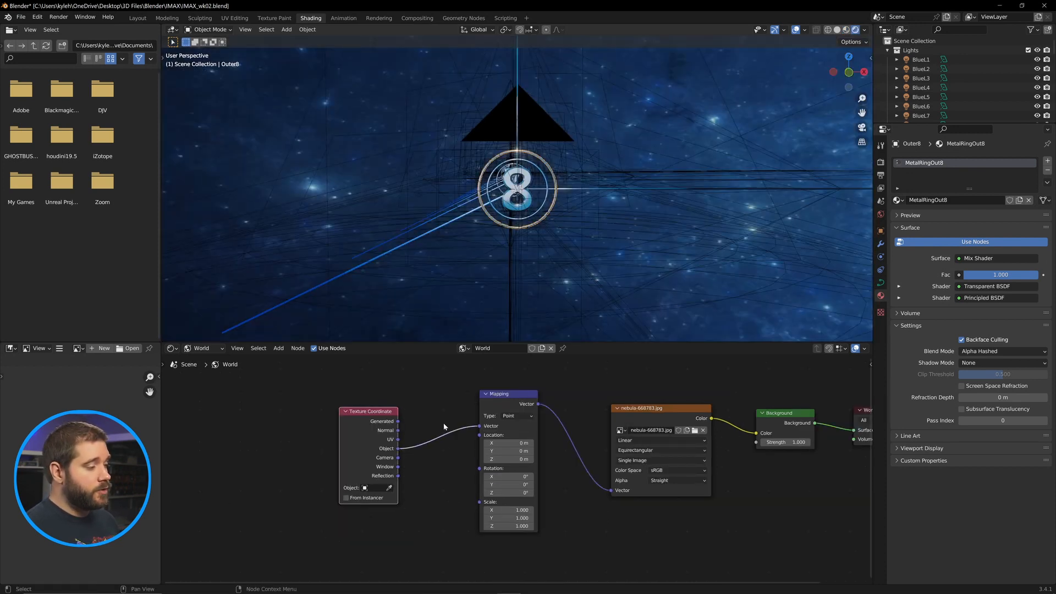
middle_drag(373, 471, 370, 491)
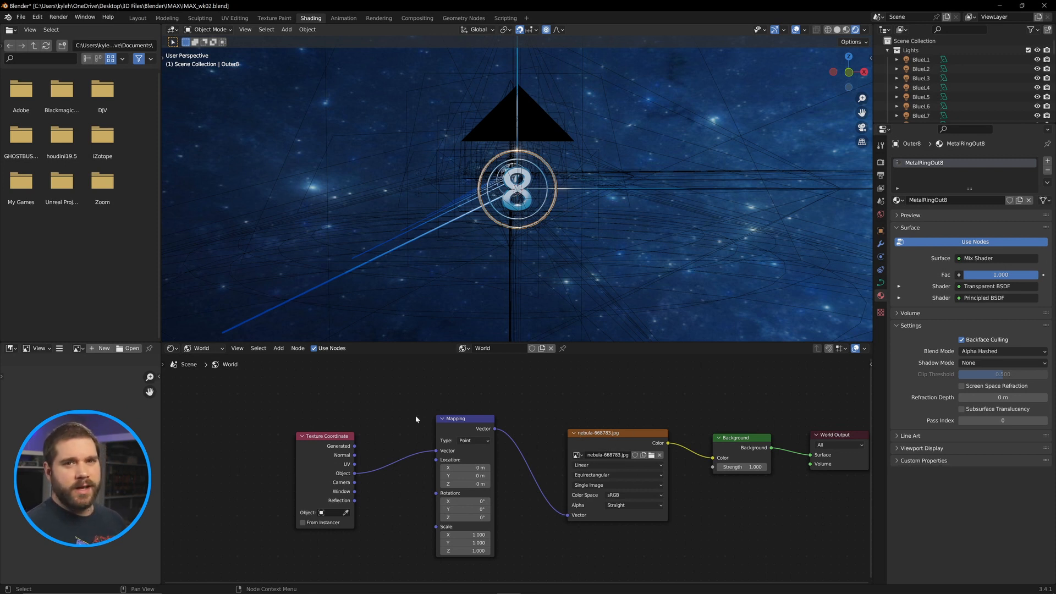
scroll(559, 444, down, 3)
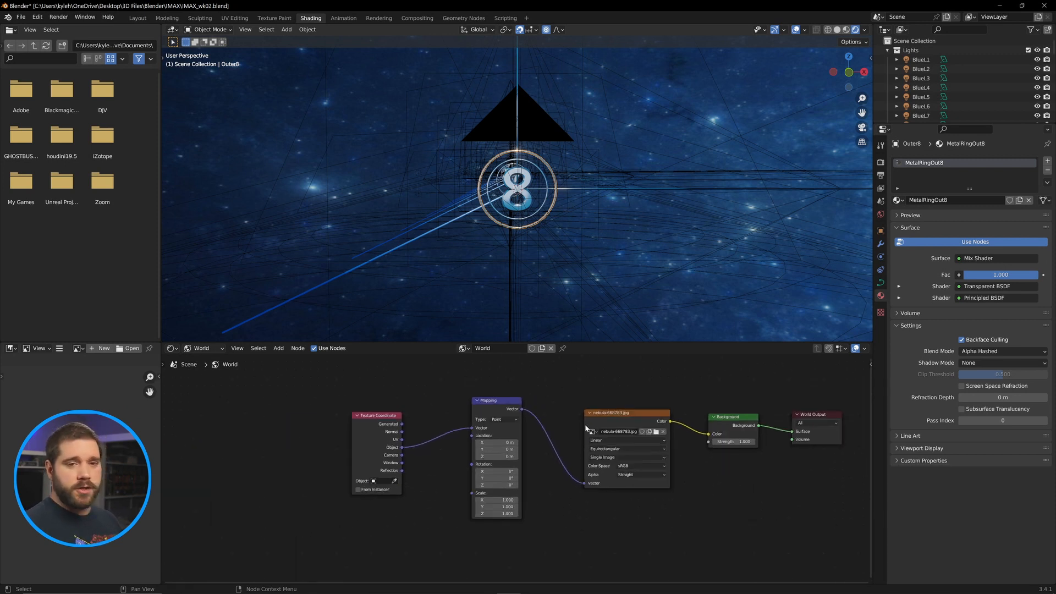
middle_drag(563, 434, 525, 463)
scroll(541, 462, up, 3)
scroll(539, 463, down, 3)
scroll(715, 520, up, 4)
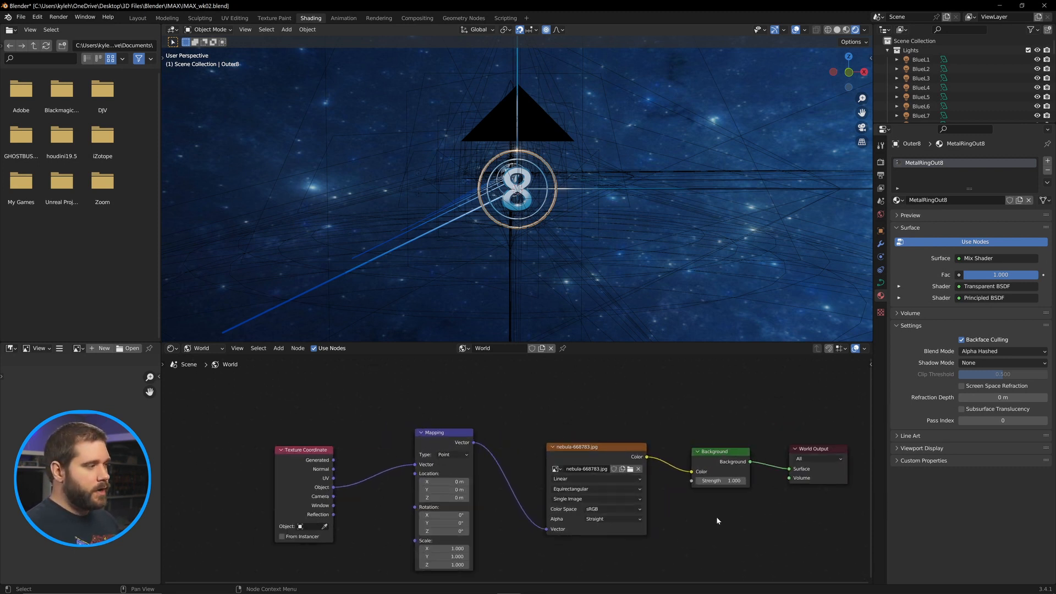
scroll(717, 517, down, 3)
middle_drag(716, 517, 575, 518)
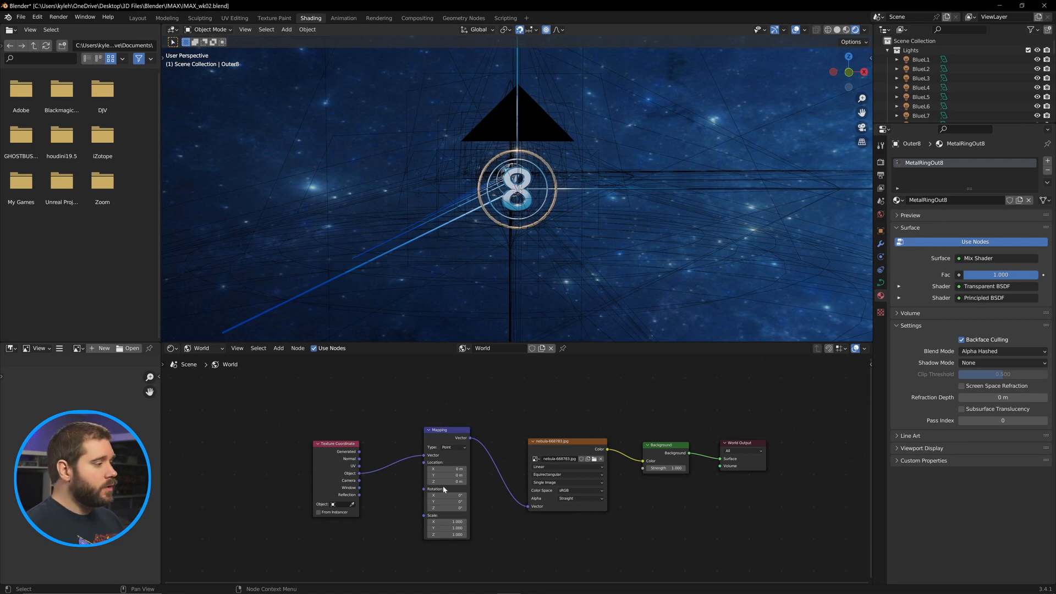
scroll(538, 519, up, 3)
scroll(511, 479, down, 2)
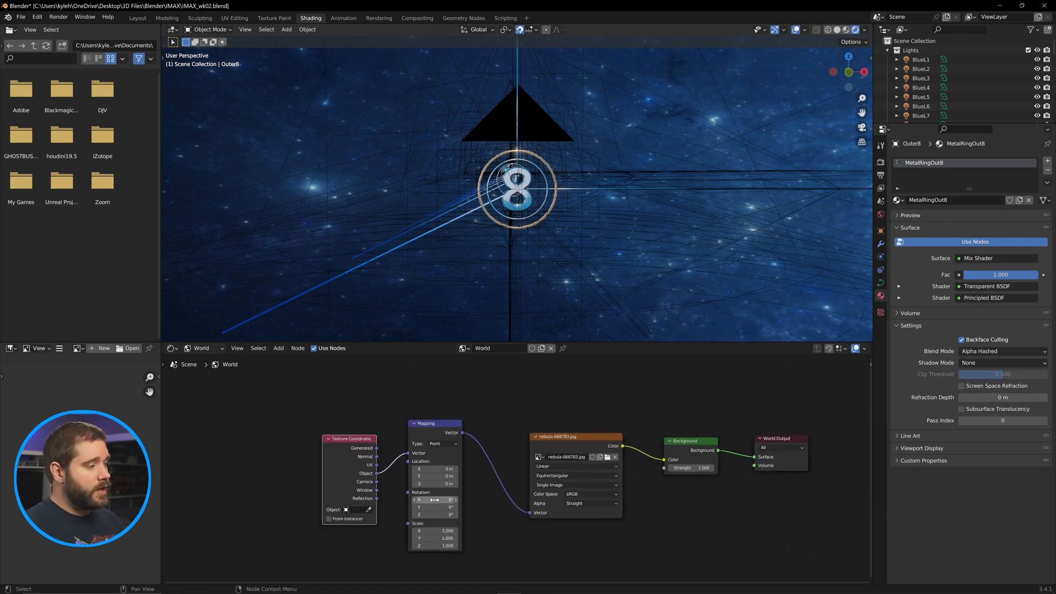
- Try rotating the nebula background about X in the Mapping node, undo it, and rotate the background about Z instead
drag(435, 500, 699, 514)
key(ctrl+z)
key(ctrl+z)
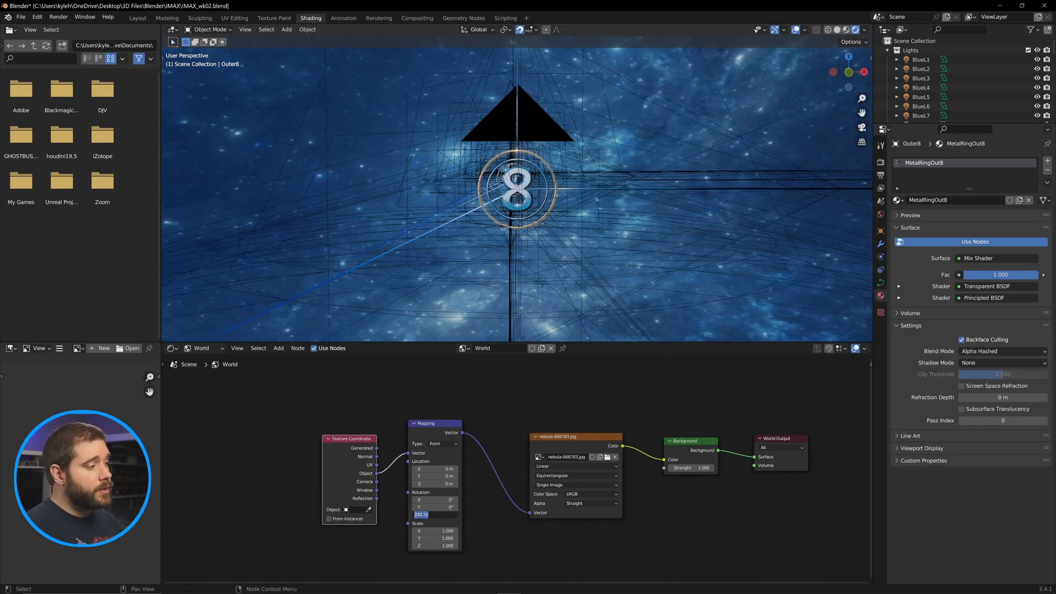
key(Return)
- In the Layout workspace, snap the 3D cursor to the world origin and frame the IMAX text
click(147, 18)
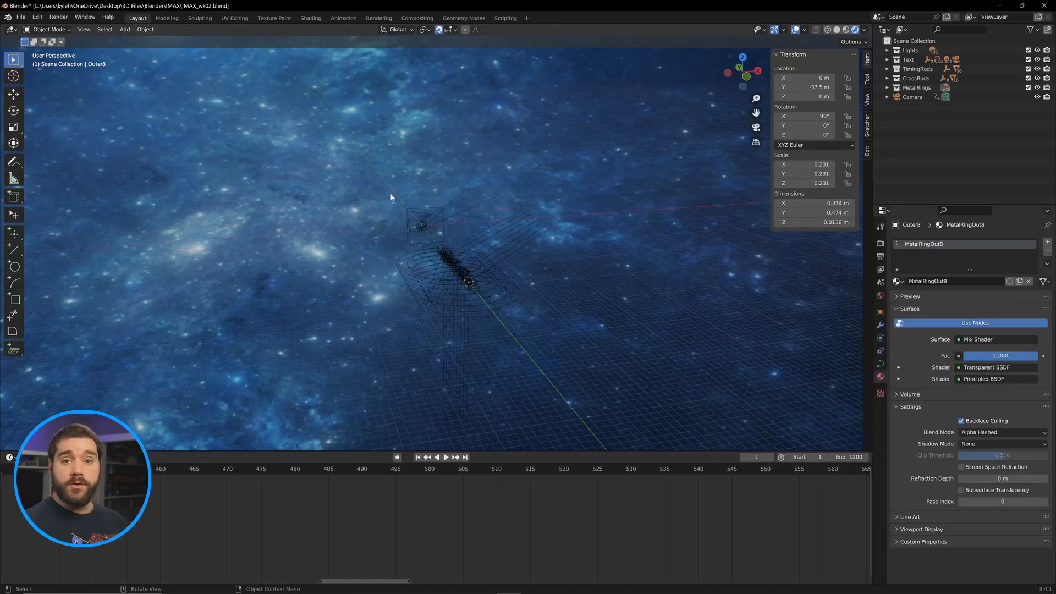
key(shift+s)
click(531, 278)
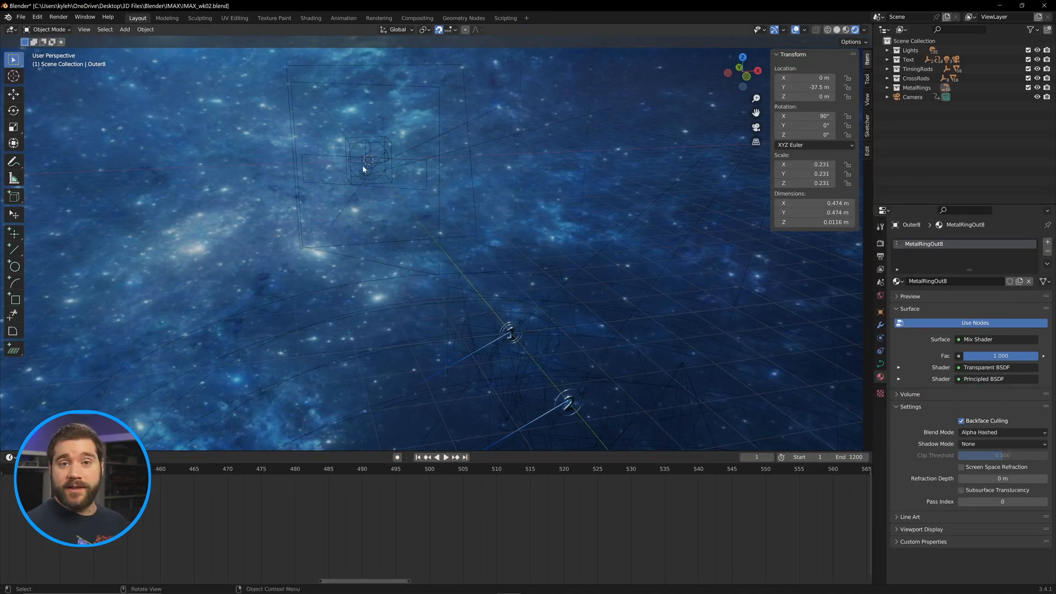
click(369, 174)
key(KP_Decimal)
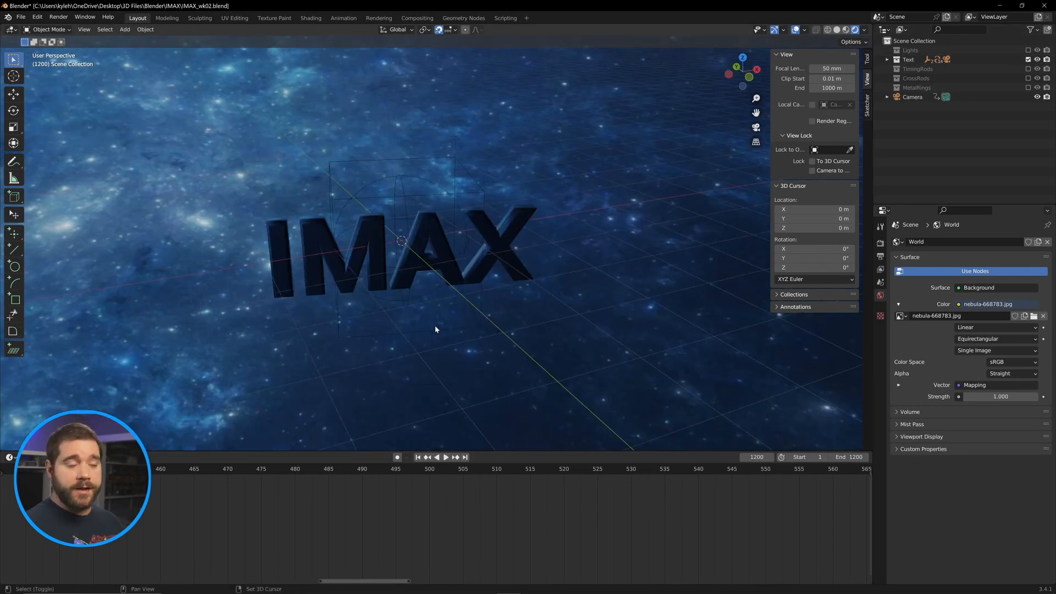
- From the camera view, add a cylinder mesh at the world origin and rotate it 90° about X
key(space)
key(KP_0)
key(shift+a)
mouse_move(601, 316)
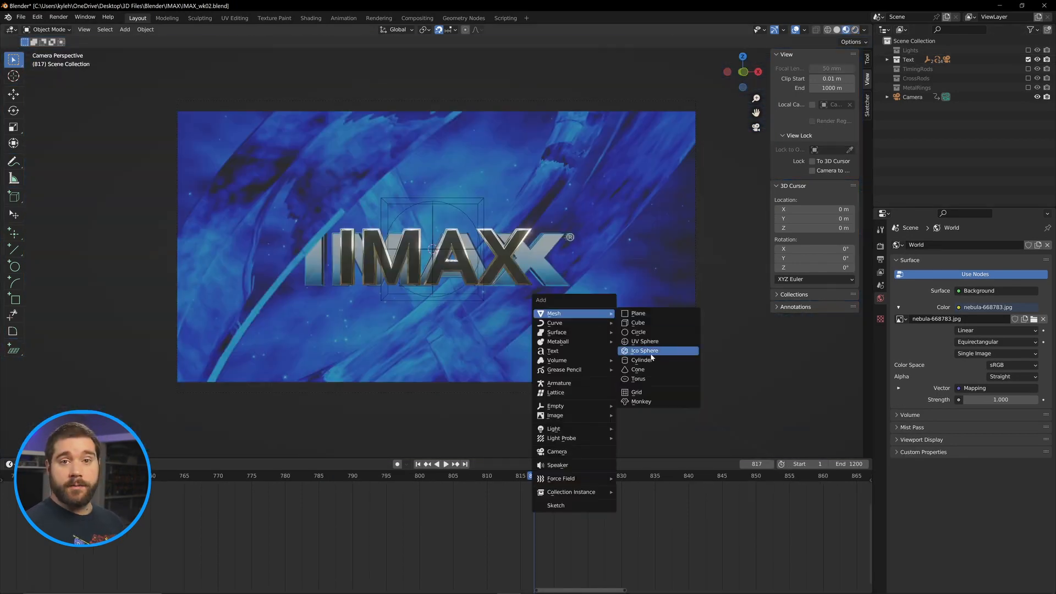
click(659, 361)
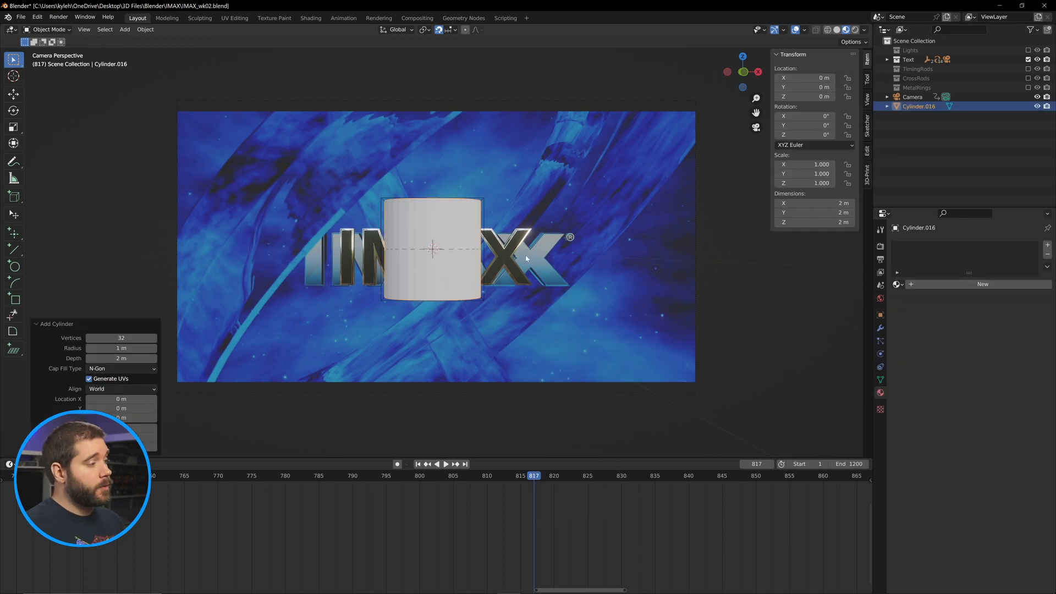
text(rx90)
key(Return)
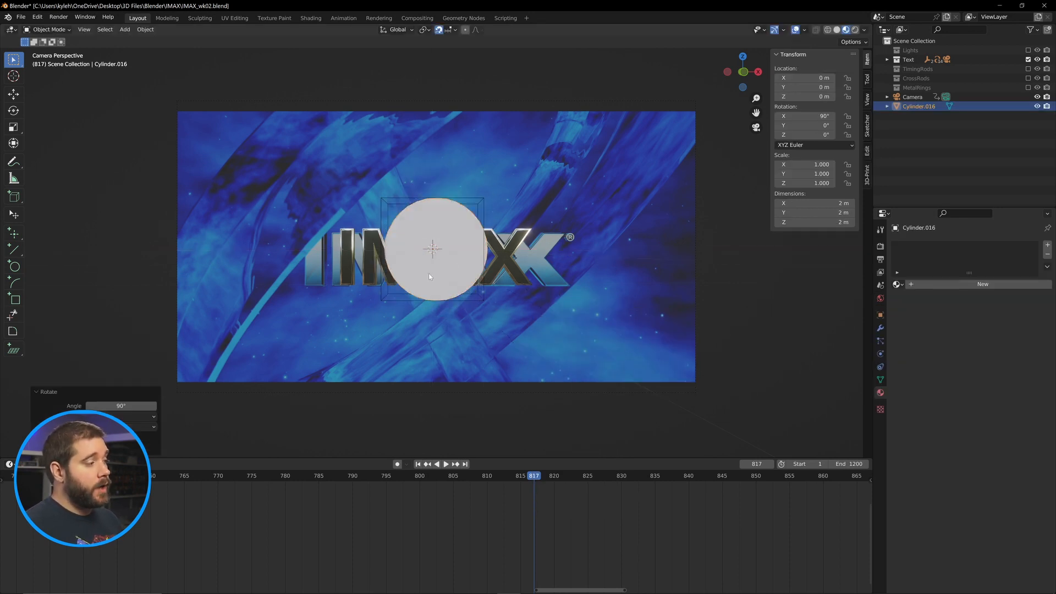
- Delete the front and back cap faces of the cylinder so that only its side wall is left
scroll(477, 279, up, 3)
key(Tab)
middle_drag(477, 282, 451, 220)
click(440, 268)
scroll(440, 269, up, 3)
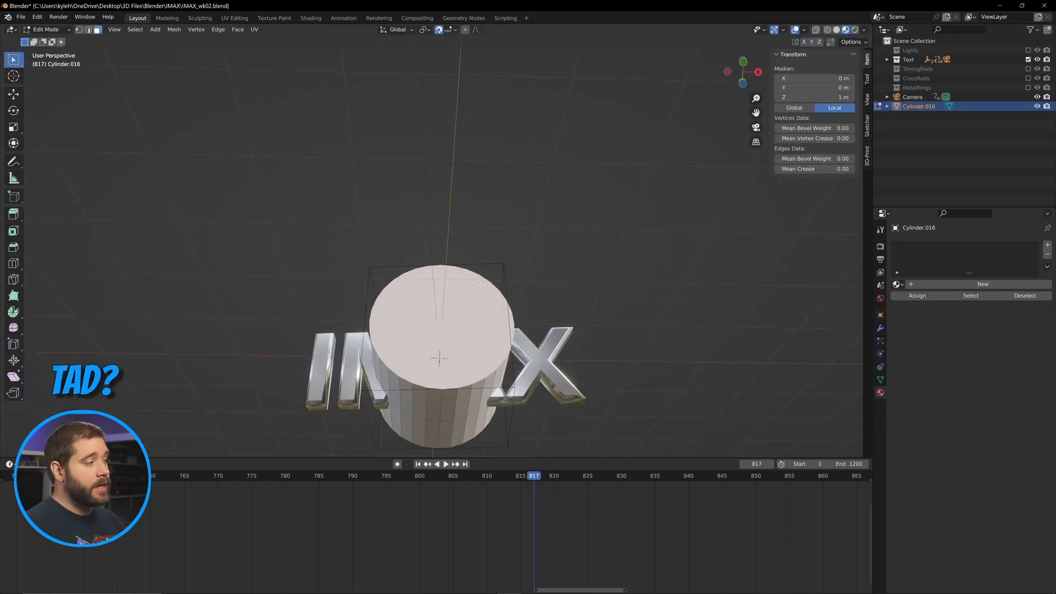
middle_drag(441, 268, 563, 346)
shift+click(557, 364)
key(x)
click(557, 385)
scroll(601, 372, down, 4)
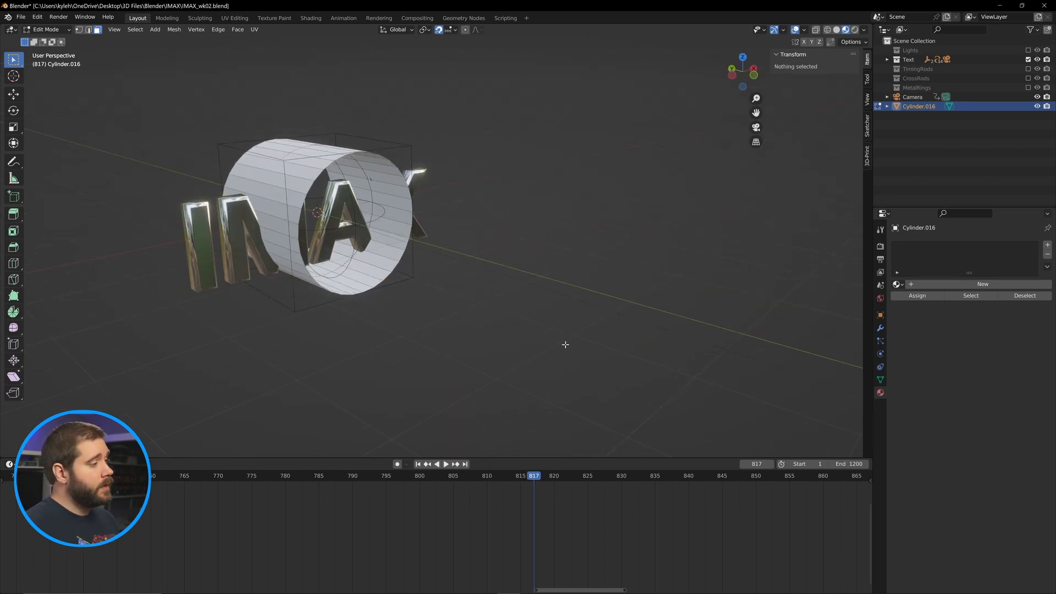
- Shade the open cylinder smooth and scale it by 0.2 along the global Y axis
key(Tab)
right_click(270, 176)
click(301, 198)
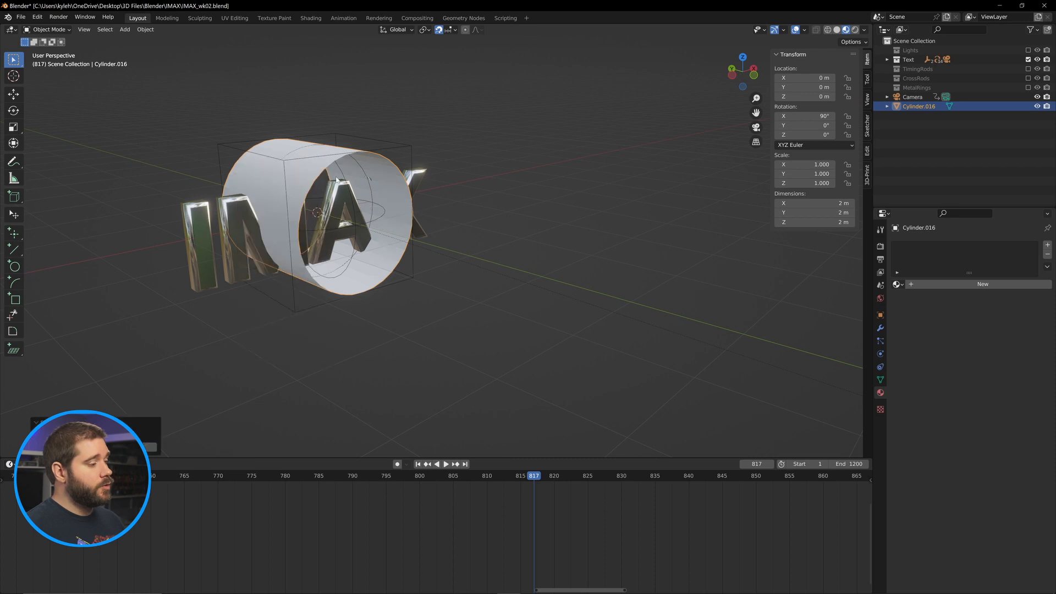
text(sy)
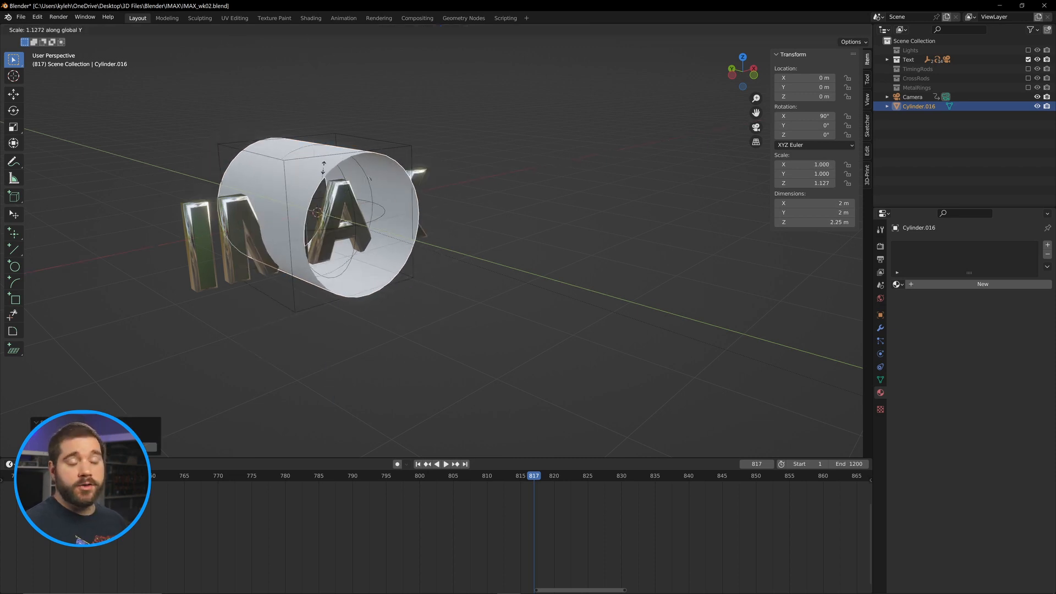
text(.2)
key(Return)
- Add a Solidify modifier to the ring around the IMAX text
scroll(325, 171, up, 2)
shift+middle_drag(325, 248, 330, 314)
scroll(433, 319, up, 2)
middle_drag(561, 281, 883, 384)
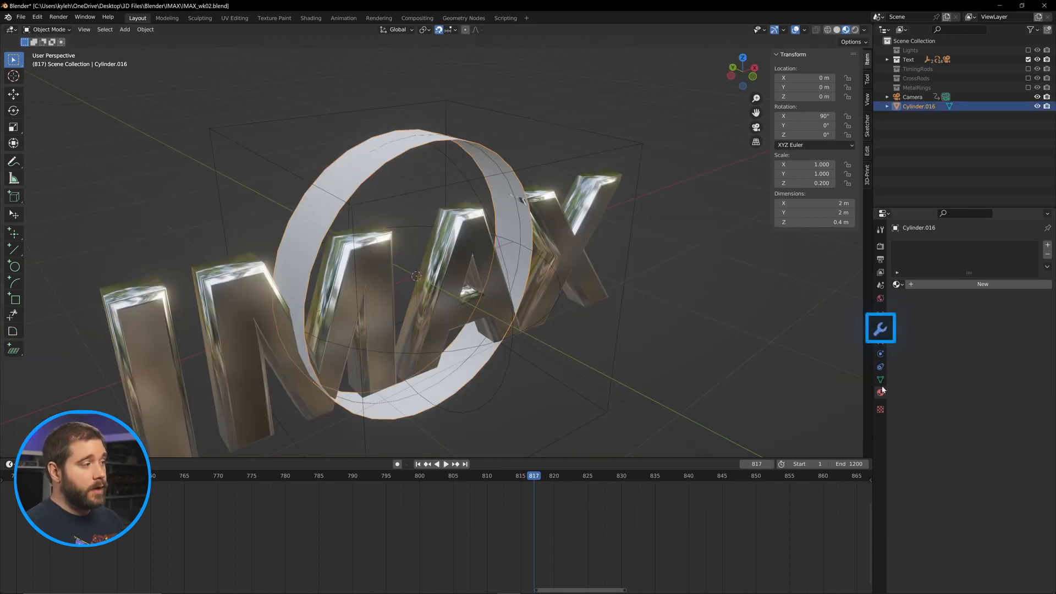
click(879, 331)
click(927, 246)
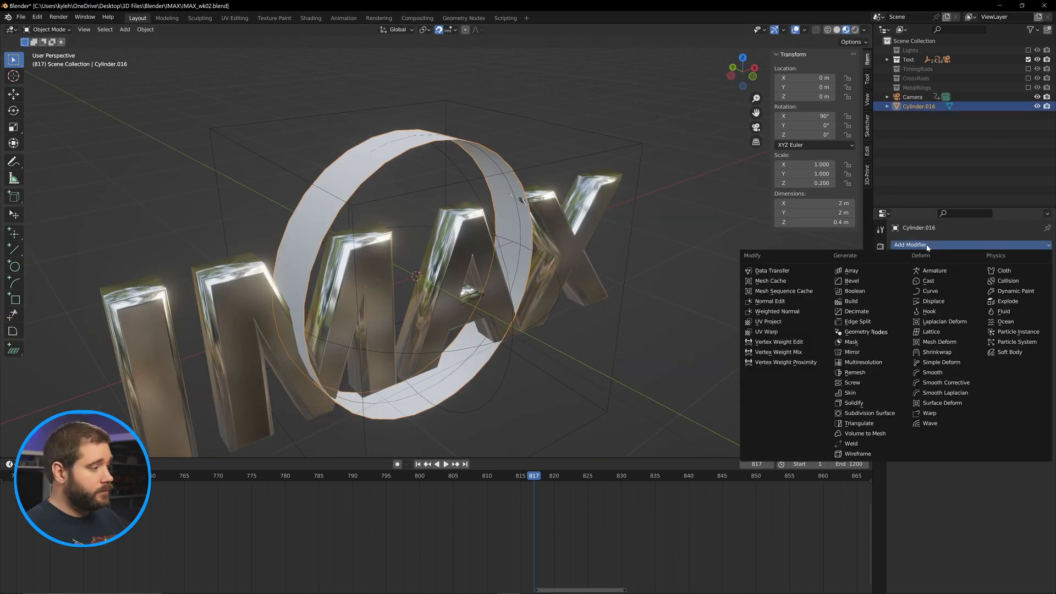
click(855, 403)
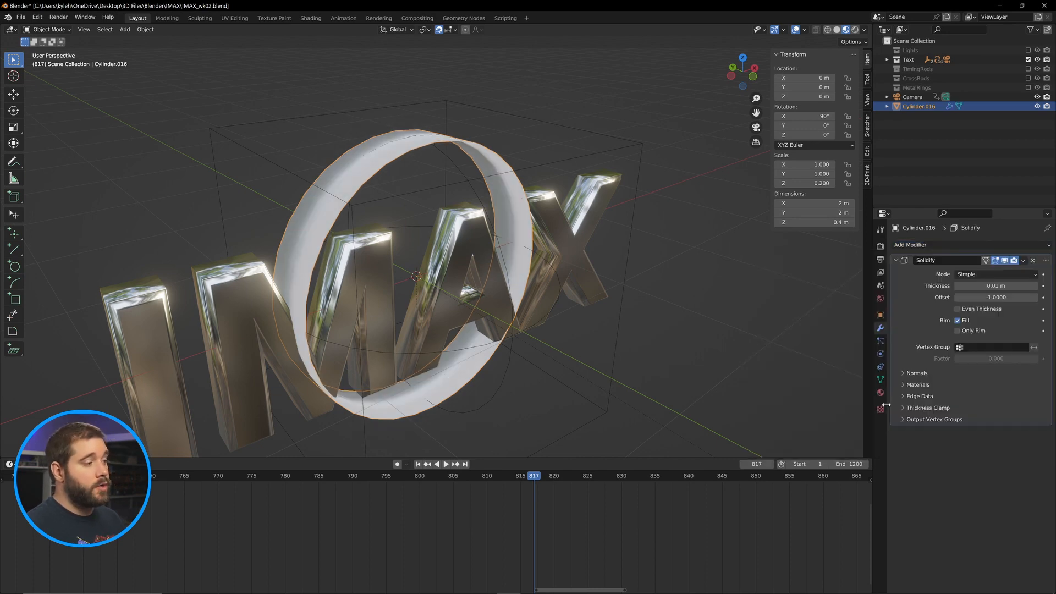
- Set the Solidify modifier's offset to 0 and its thickness to 0.04 m
scroll(342, 212, up, 5)
middle_drag(342, 212, 308, 187)
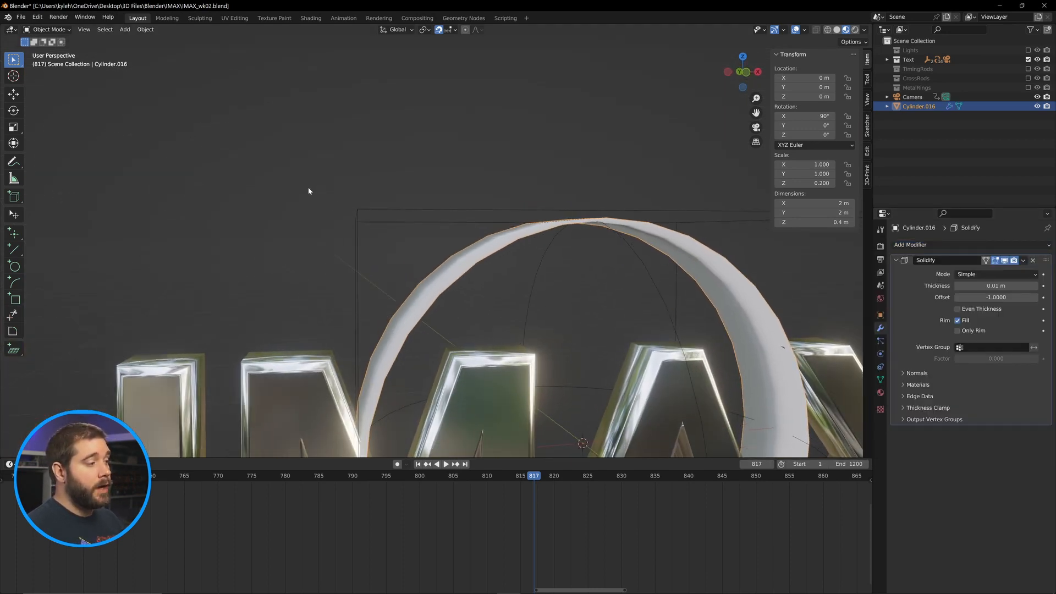
click(972, 299)
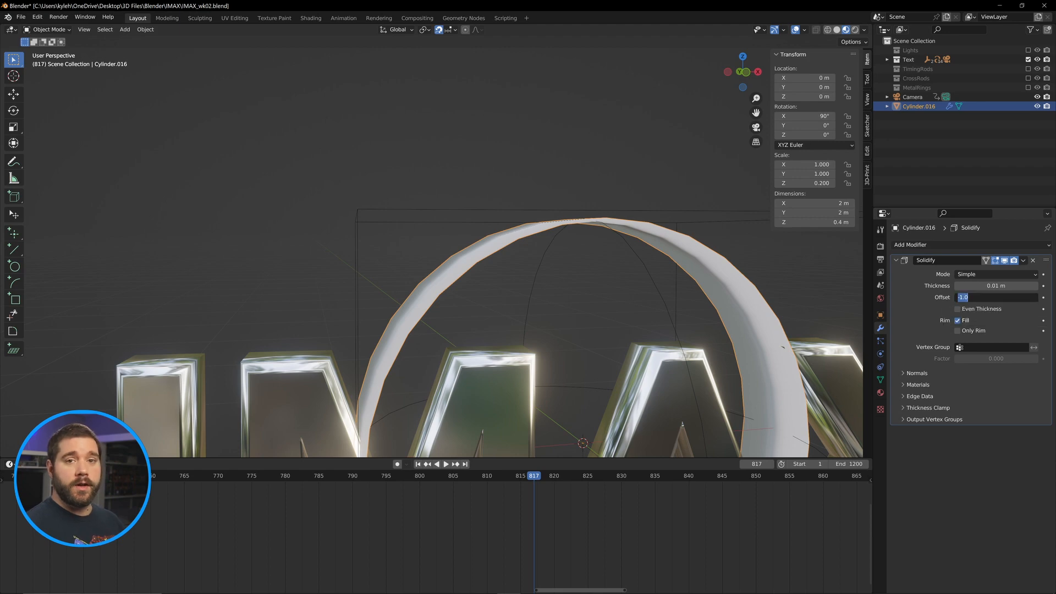
text(0)
key(Return)
scroll(597, 250, up, 3)
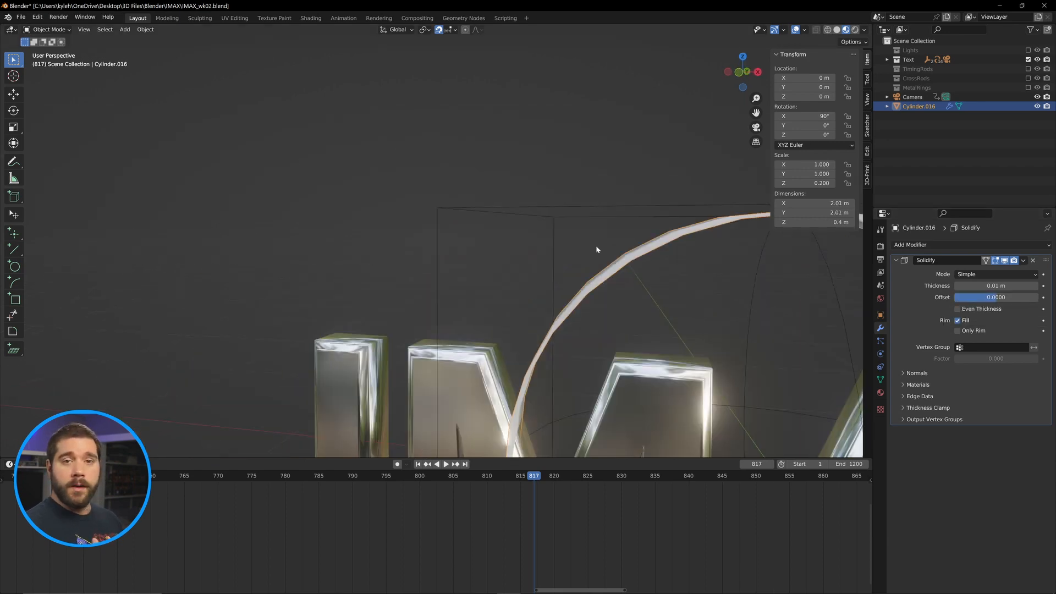
click(1033, 286)
click(1034, 286)
click(1034, 286)
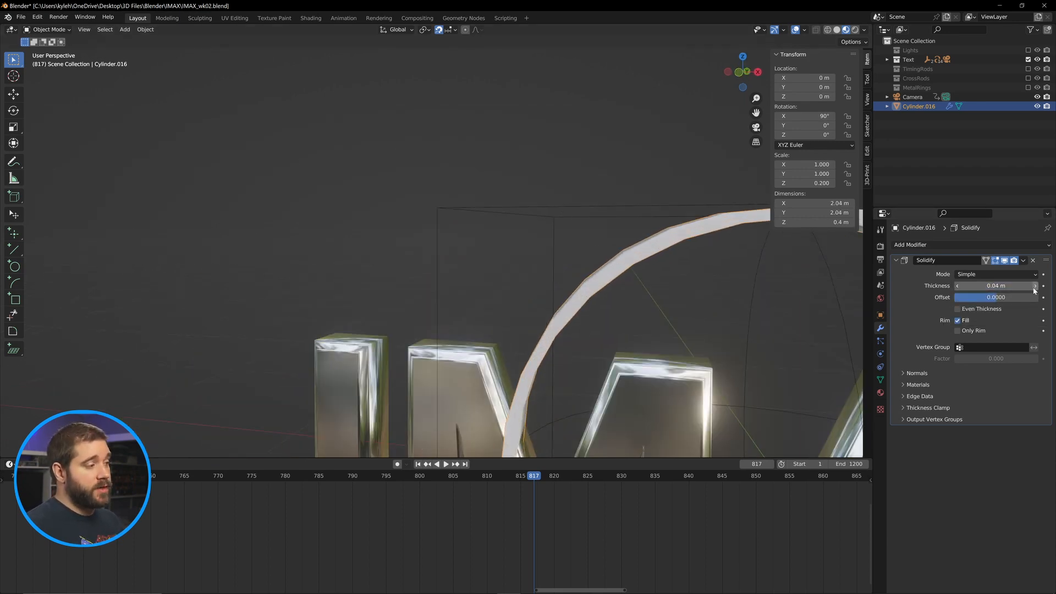
- Add a Multiresolution modifier to the ring and subdivide it once
middle_drag(579, 311, 413, 187)
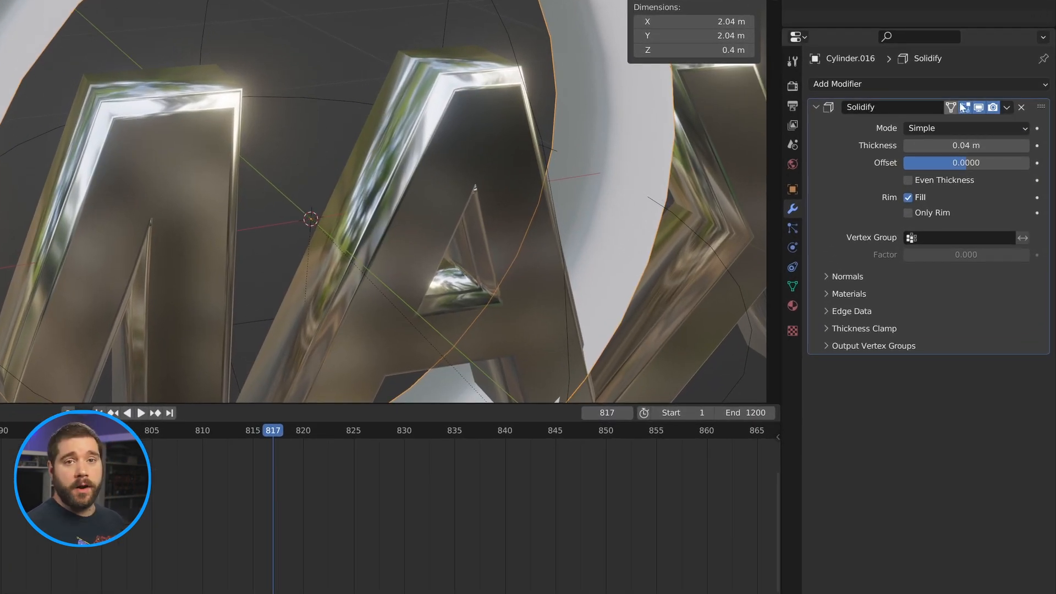
click(998, 84)
click(740, 260)
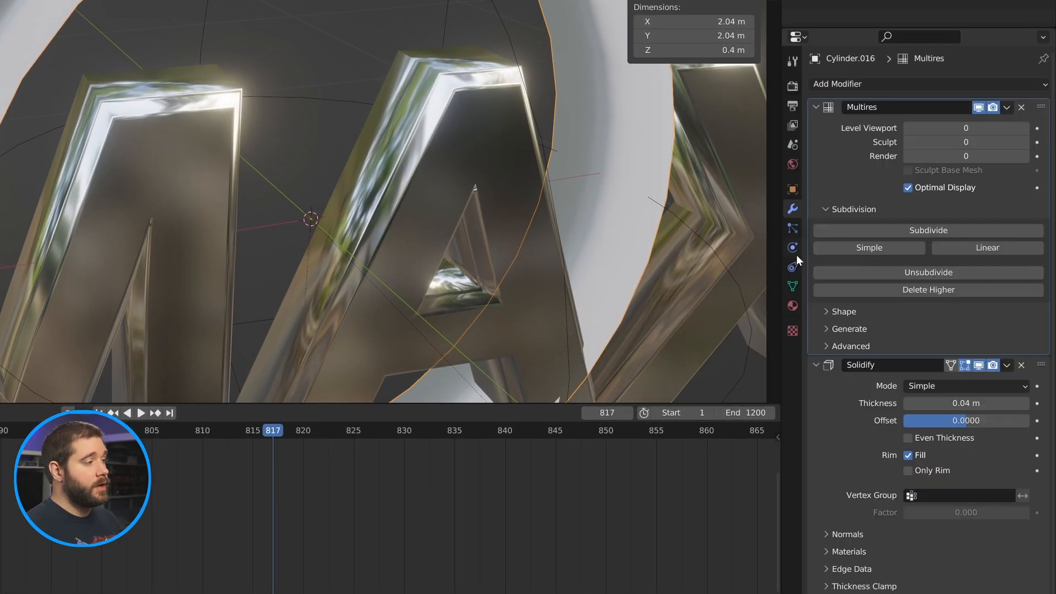
scroll(524, 221, down, 2)
middle_drag(524, 221, 524, 200)
scroll(523, 201, up, 1)
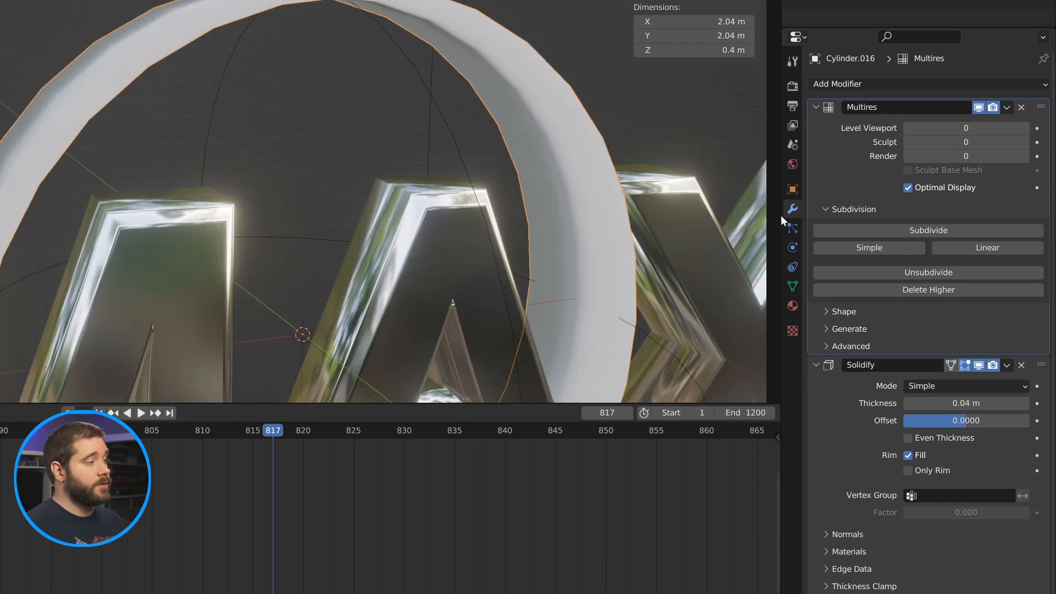
click(941, 226)
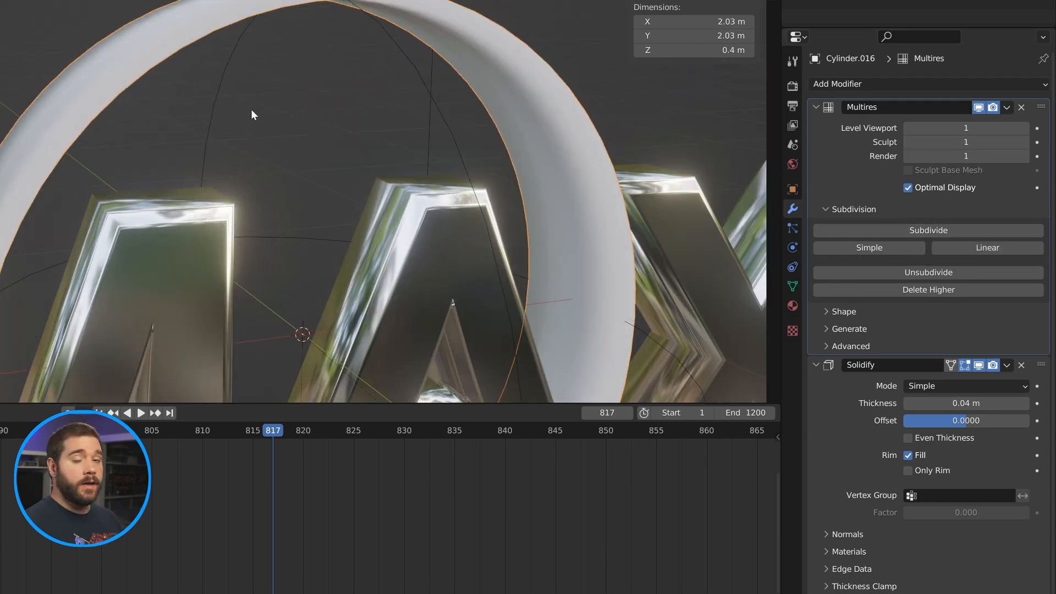
middle_drag(250, 109, 735, 209)
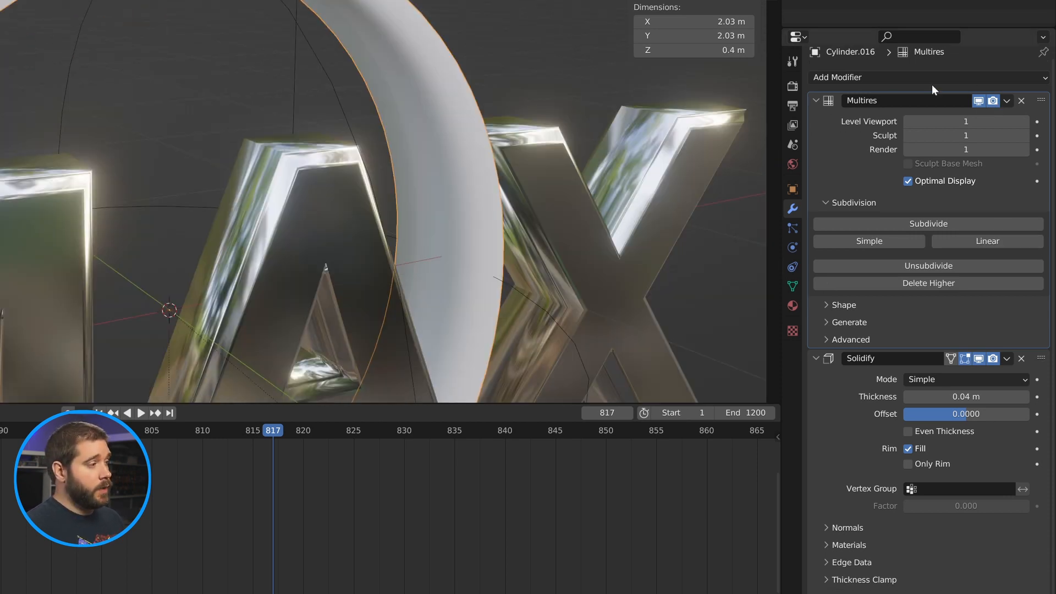
click(995, 100)
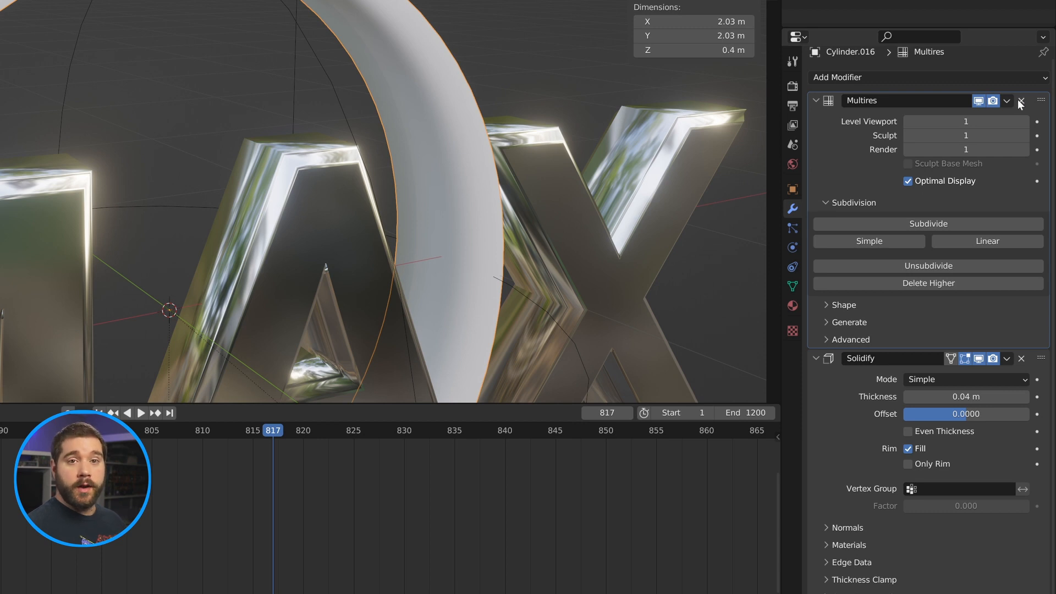
click(1011, 102)
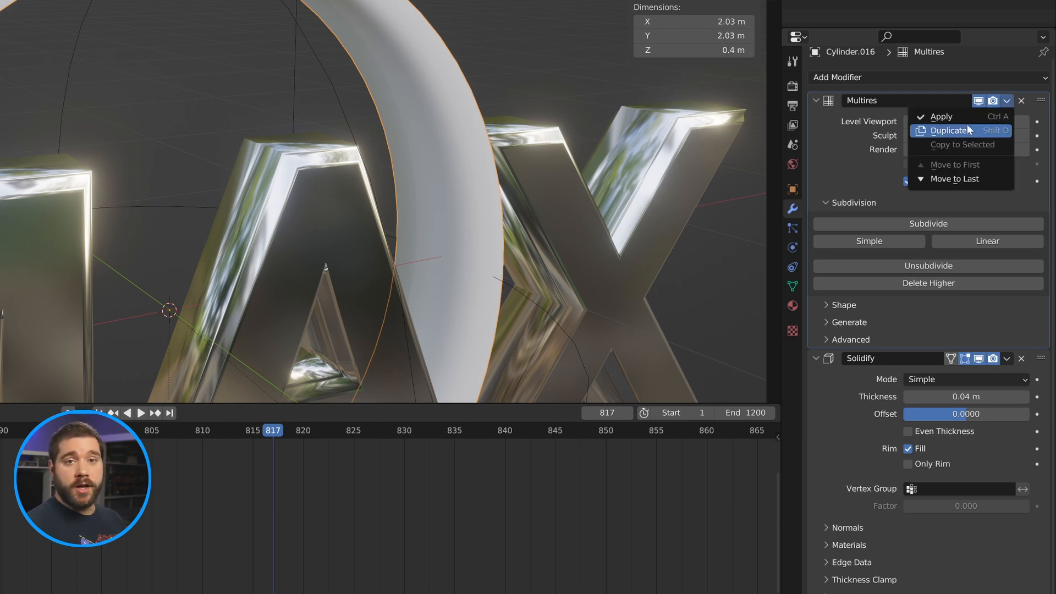
click(974, 559)
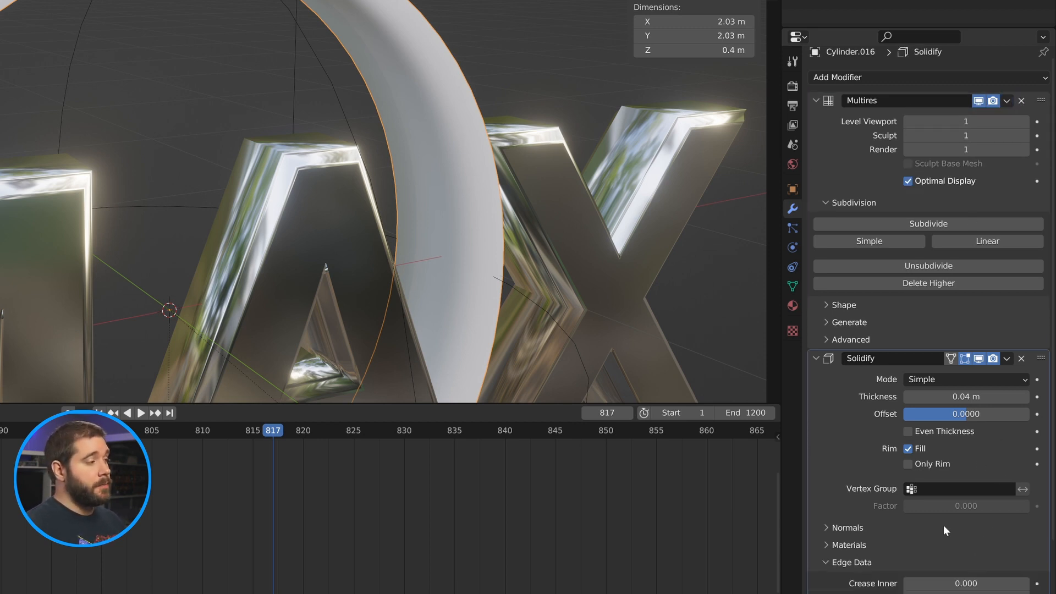
click(821, 564)
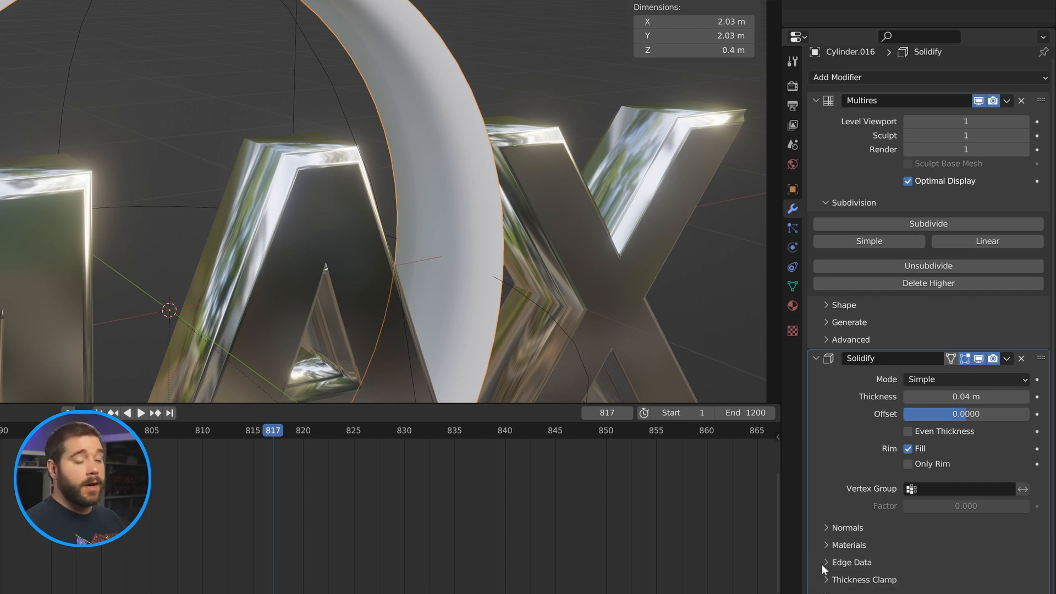
scroll(413, 228, down, 4)
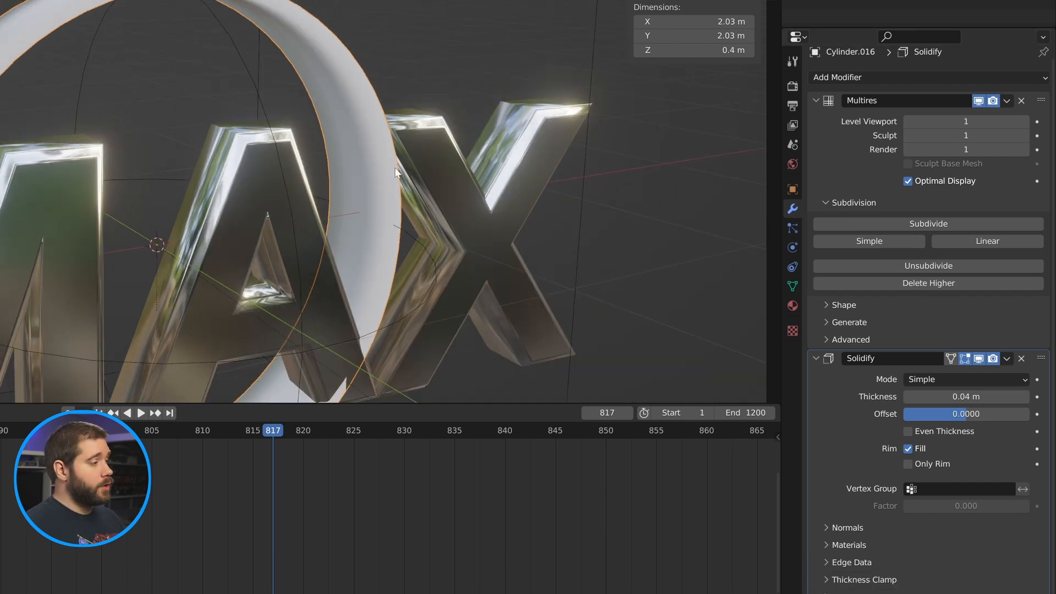
scroll(394, 166, up, 2)
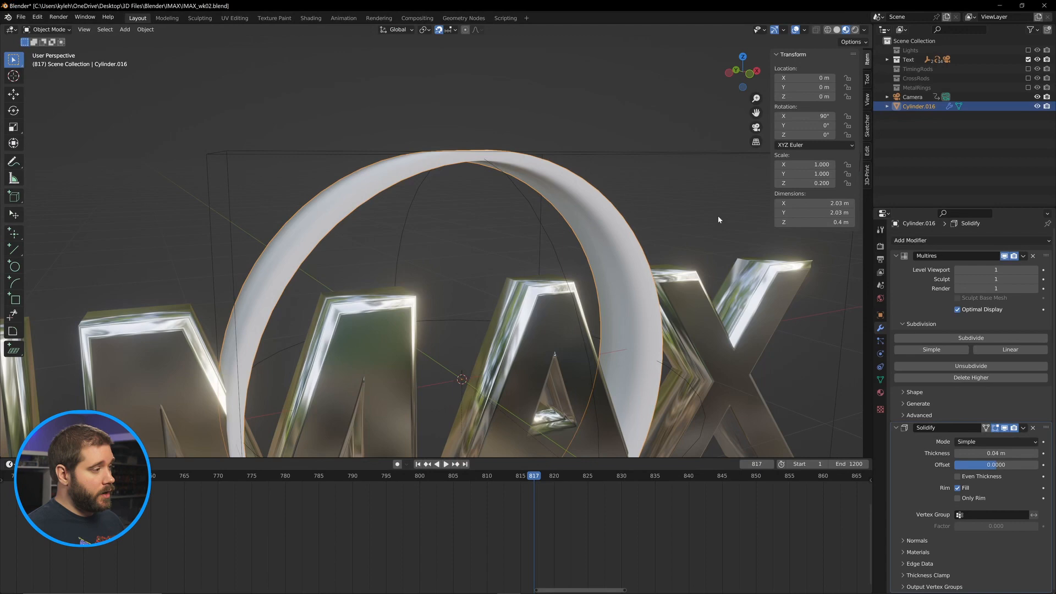
shift+middle_drag(549, 42, 300, 91)
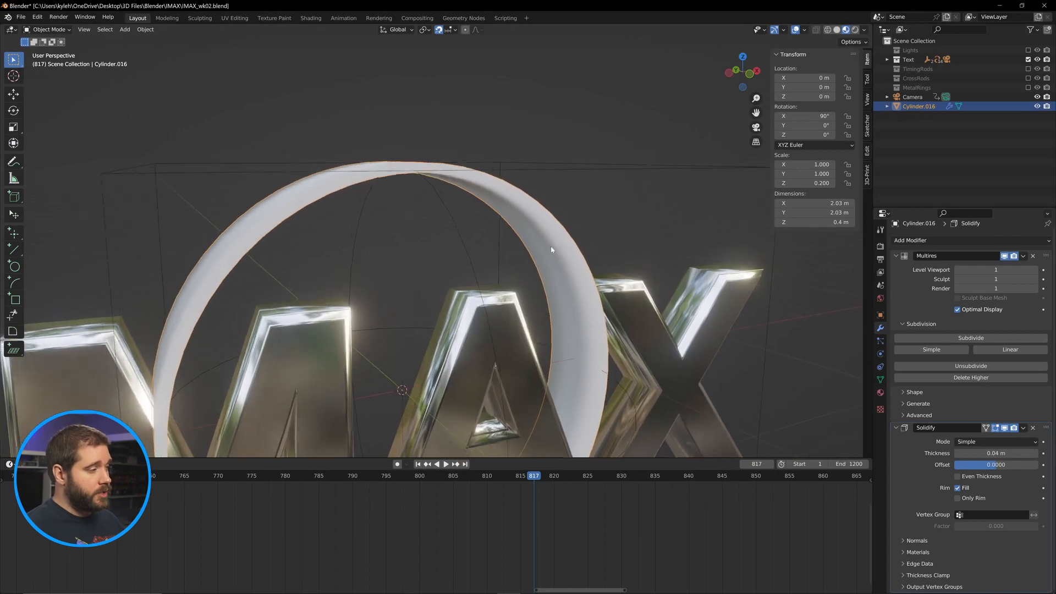
click(1033, 257)
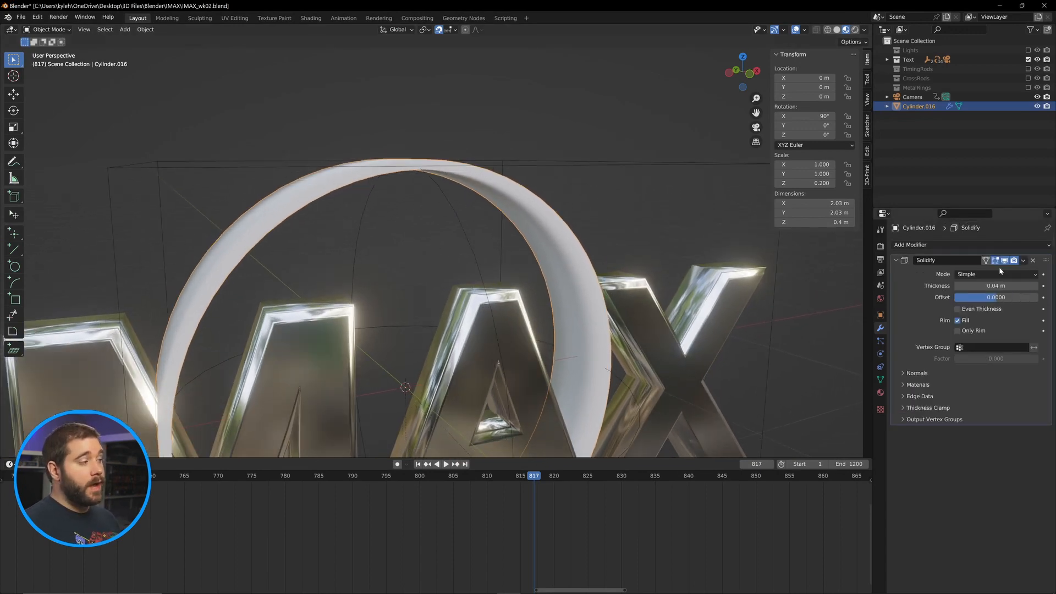
key(Tab)
middle_drag(406, 198, 434, 223)
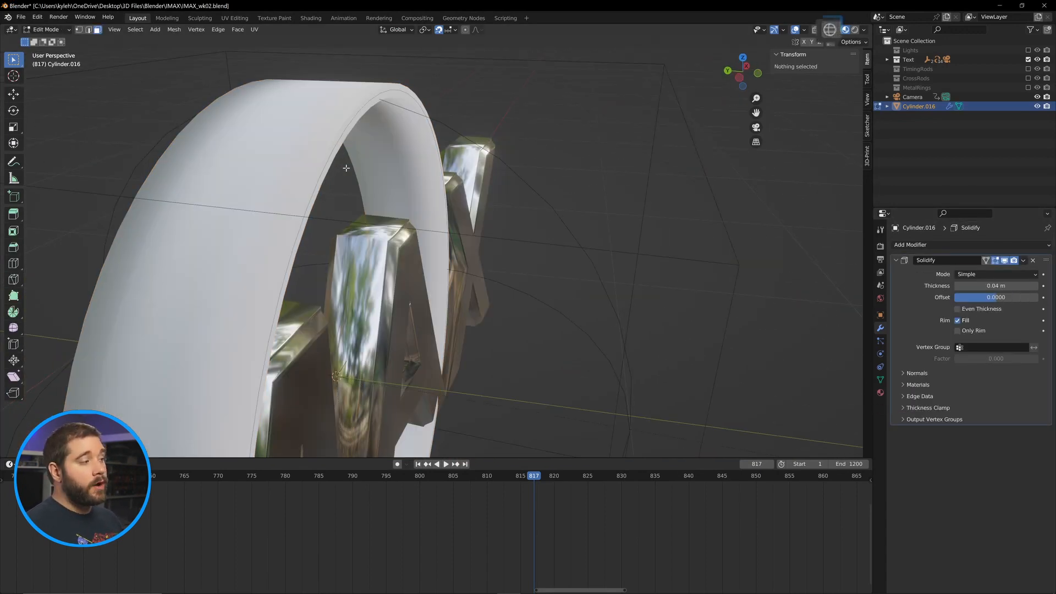
click(827, 30)
middle_drag(313, 176, 281, 177)
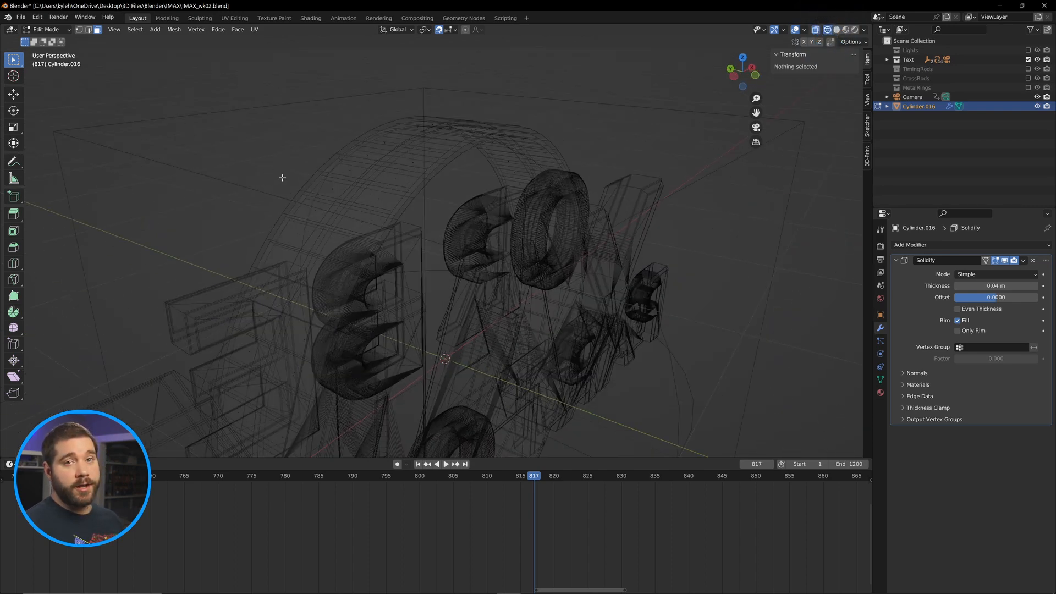
key(Tab)
click(612, 147)
key(ctrl+z)
key(ctrl+z)
key(ctrl+z)
key(ctrl+z)
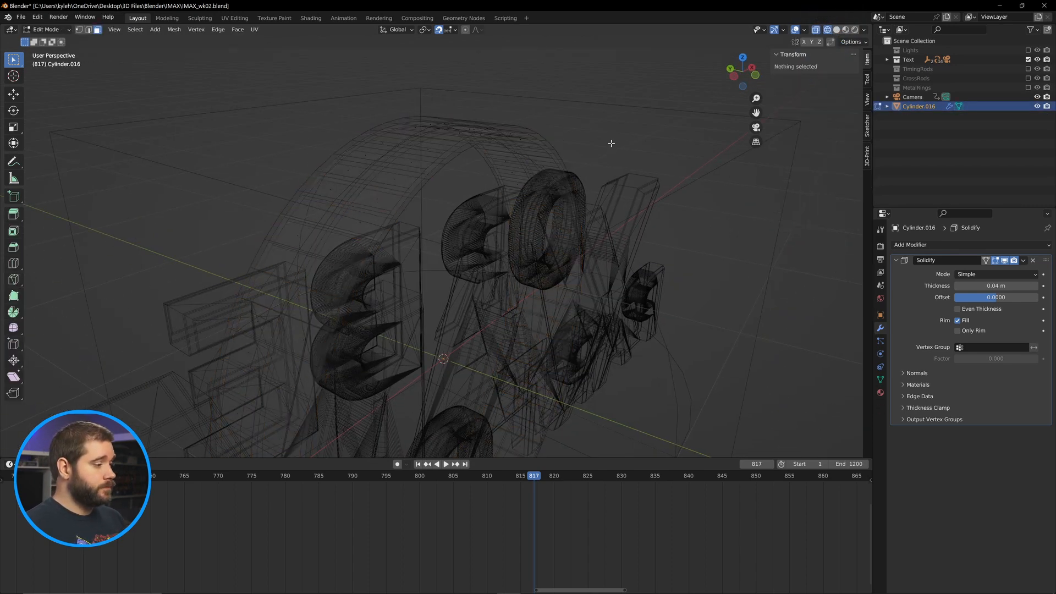
scroll(621, 245, down, 1)
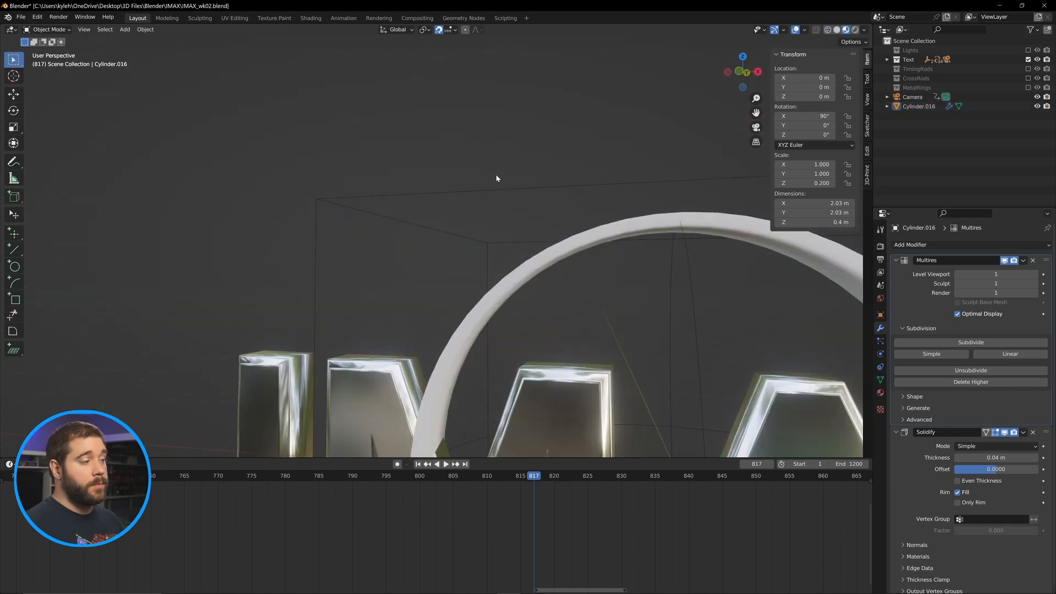
- Add a Bevel modifier with 5 segments to the ring around the IMAX text
click(936, 246)
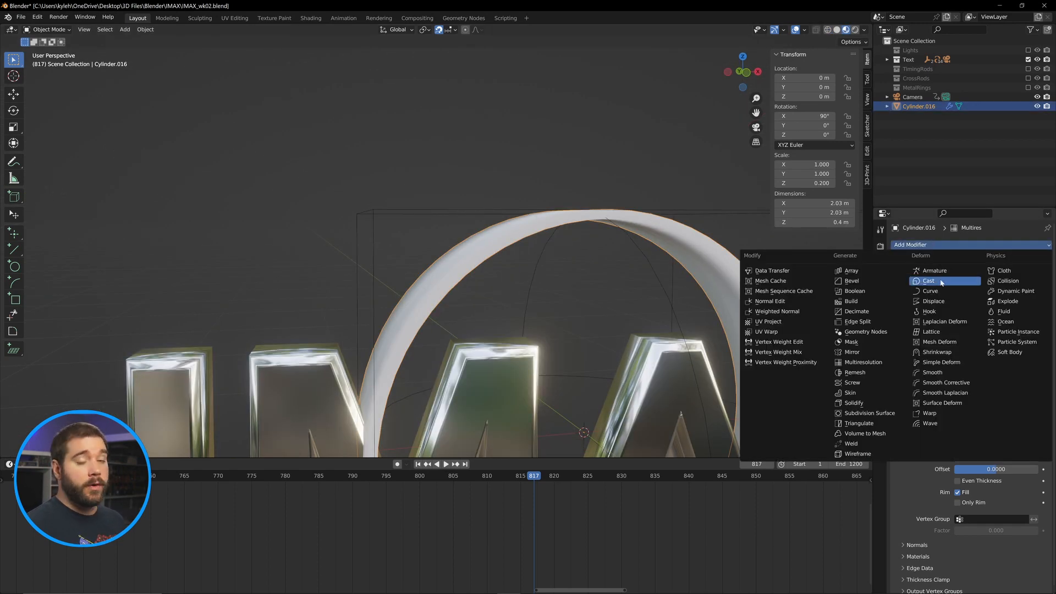
click(867, 283)
scroll(546, 250, up, 3)
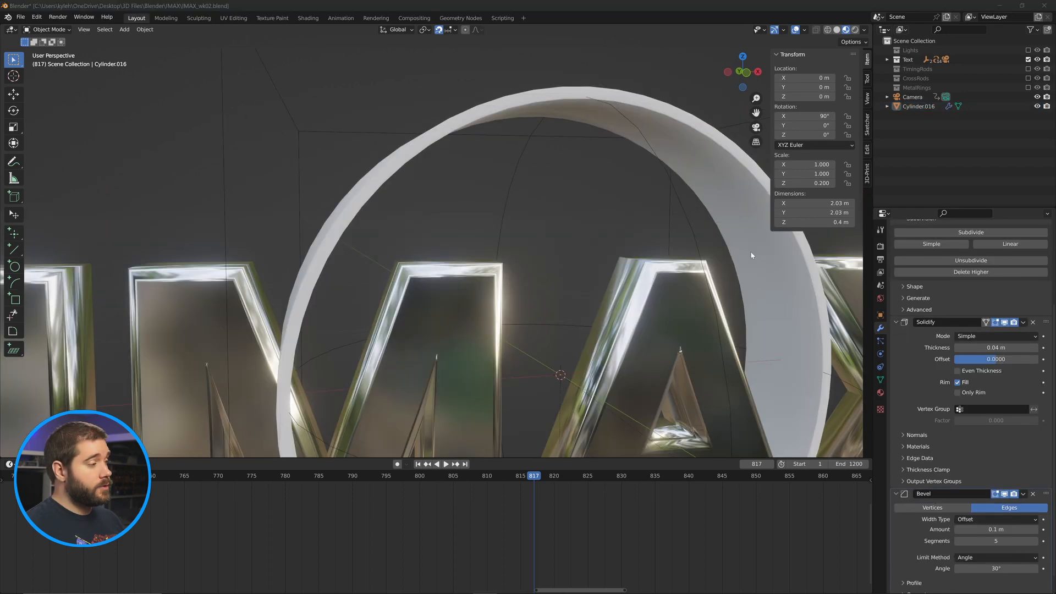
middle_drag(478, 147, 453, 235)
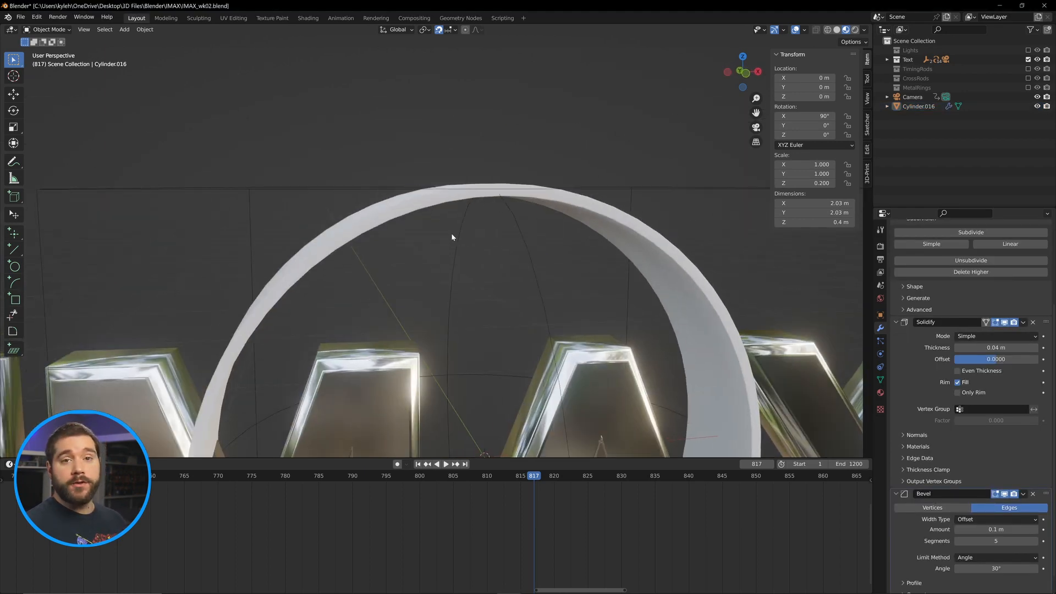
scroll(513, 213, down, 4)
scroll(554, 252, up, 5)
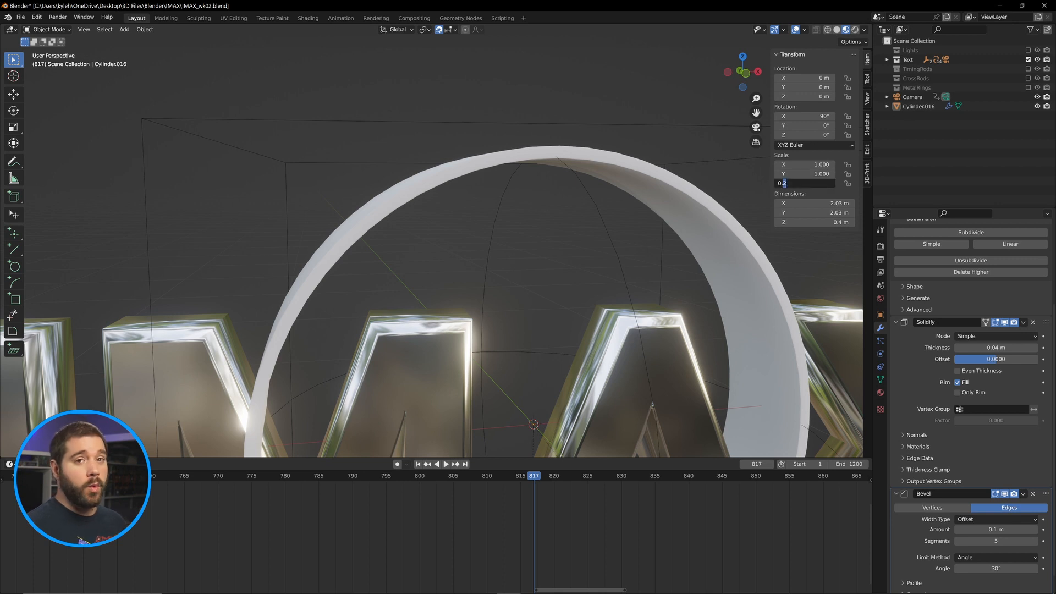
- Set the ring's Z scale to 0.15 and apply all of its transforms
text(15)
key(Return)
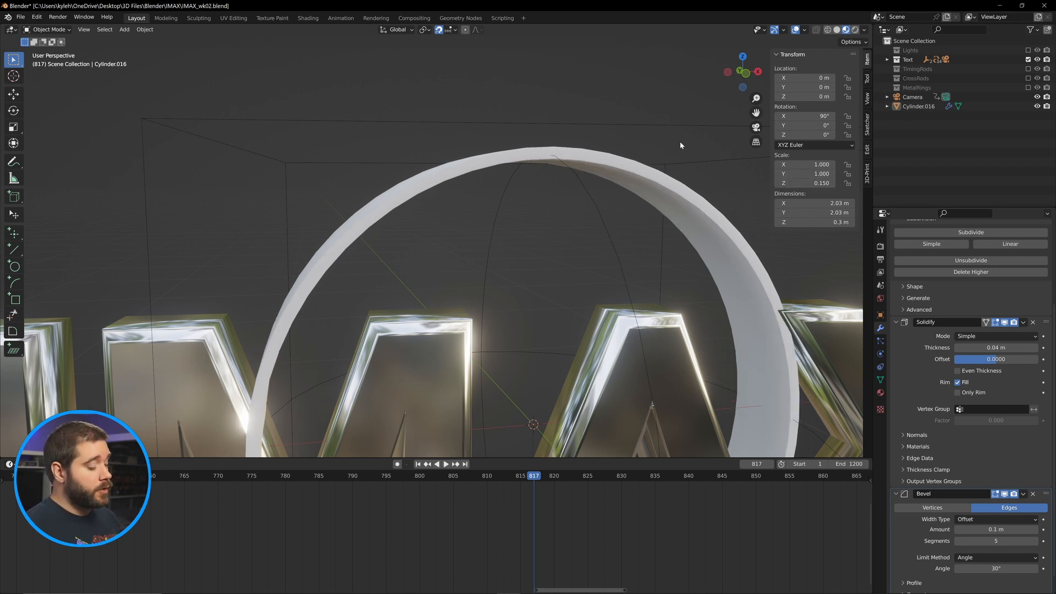
click(648, 174)
key(ctrl+a)
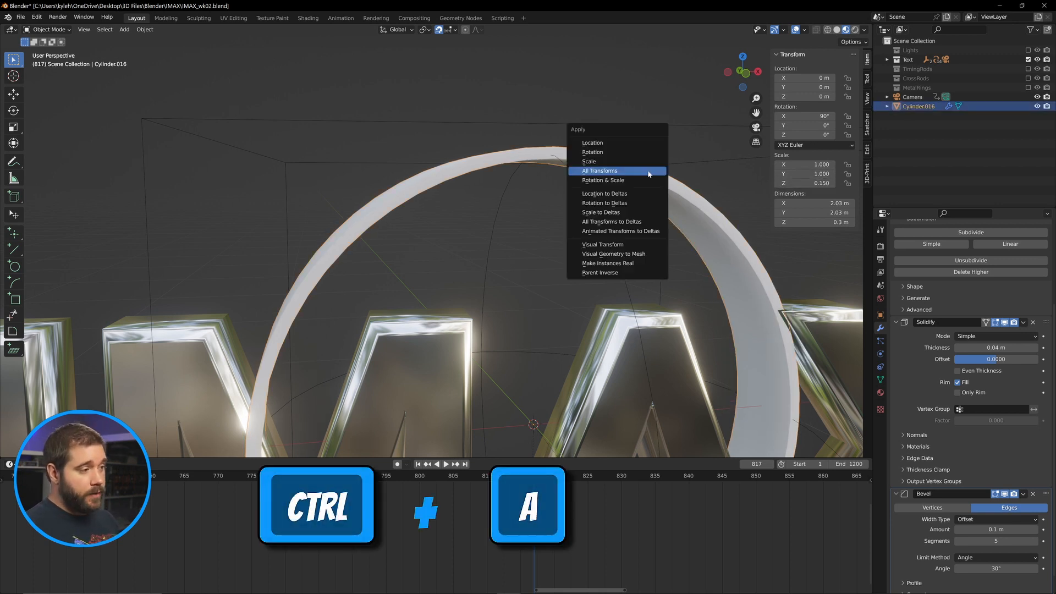
click(612, 173)
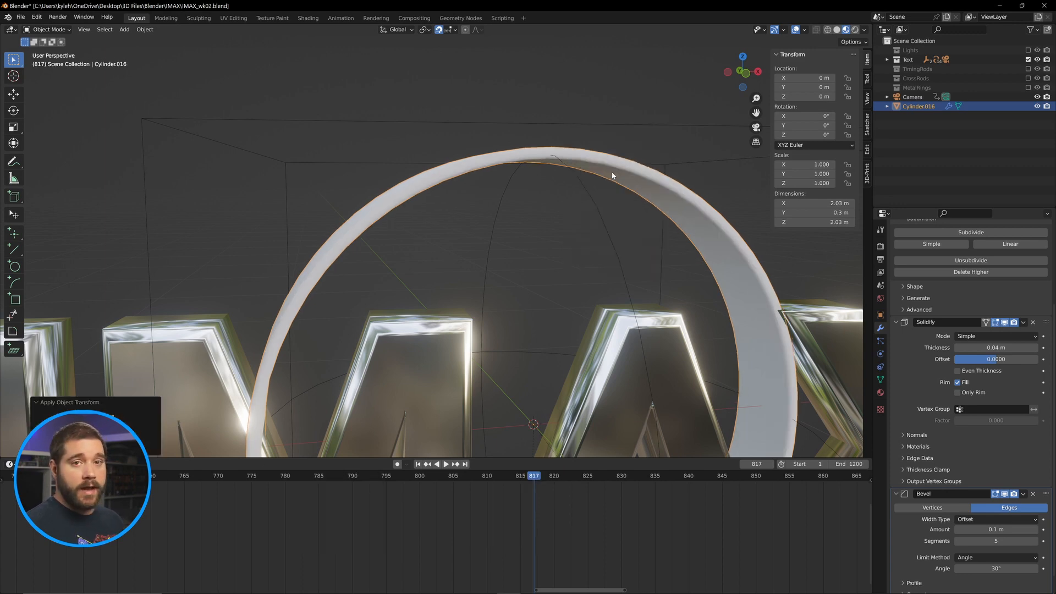
- Scale the ring uniformly by 3 so it encircles the whole IMAX text, and apply all of its transforms
shift+middle_drag(708, 171, 574, 180)
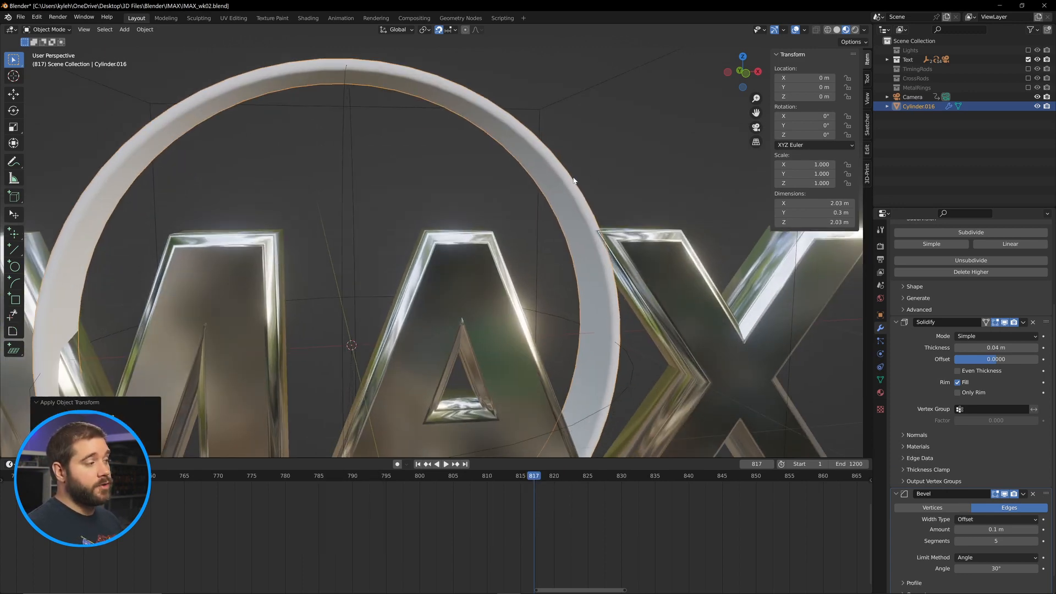
click(618, 160)
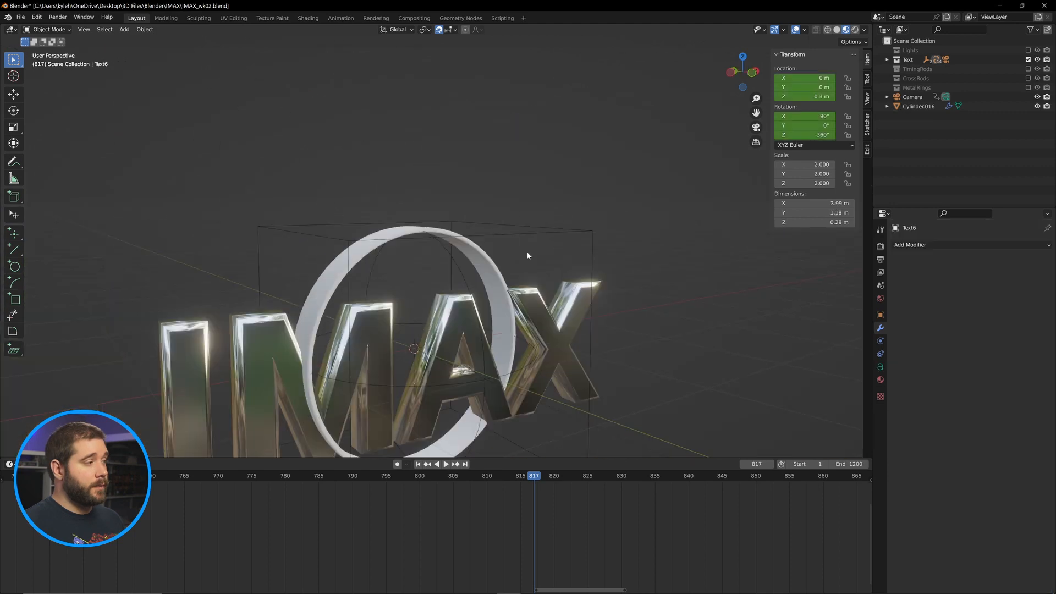
click(479, 268)
scroll(479, 268, down, 4)
scroll(479, 266, up, 2)
key(s)
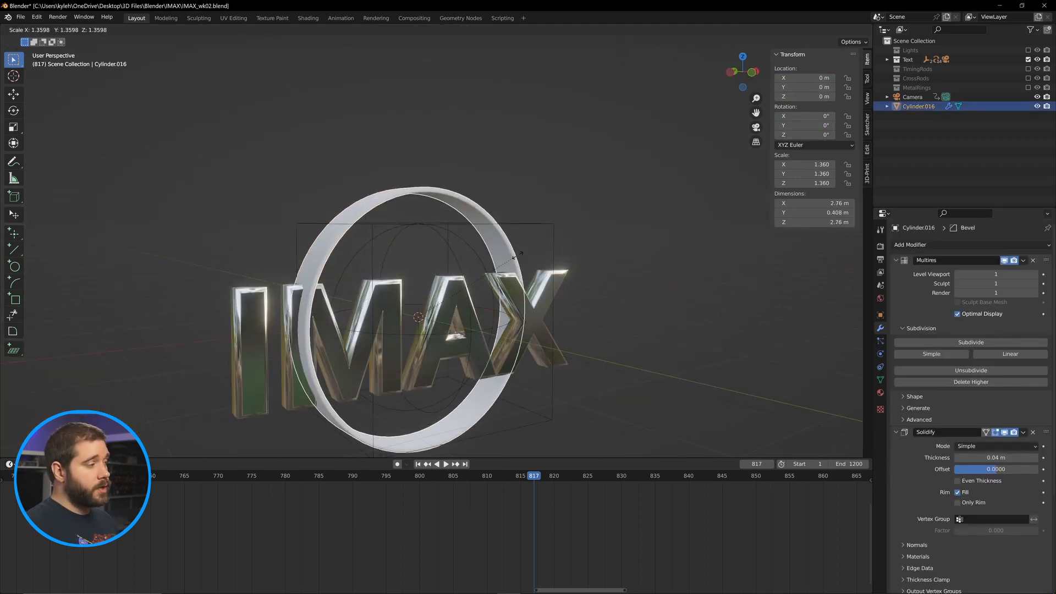
key(ctrl+a)
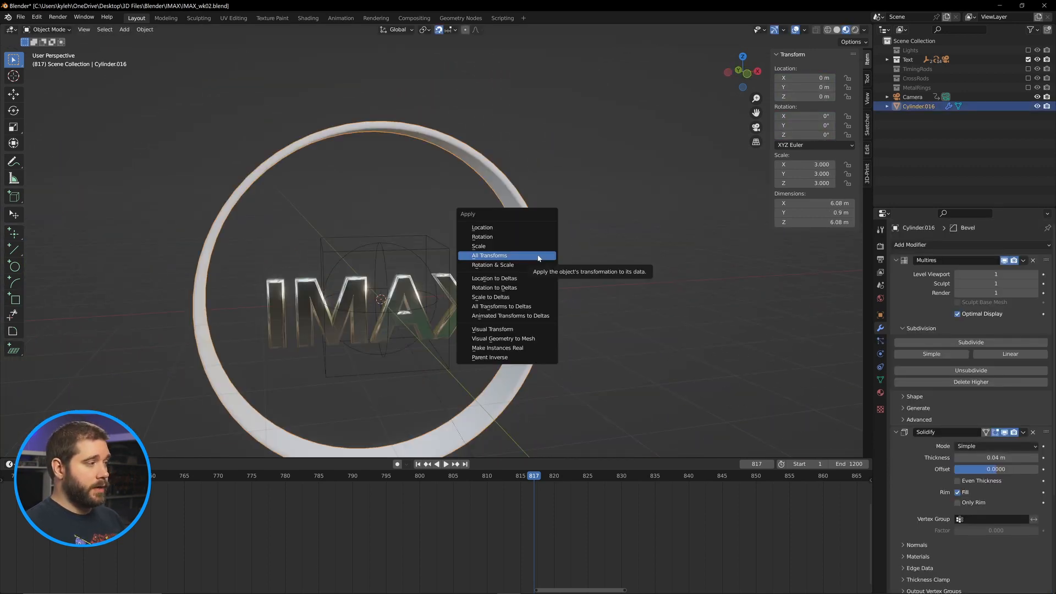
click(539, 256)
- Set the ring's Solidify thickness to 0.1 m
scroll(618, 252, up, 3)
scroll(592, 269, down, 1)
scroll(592, 270, up, 1)
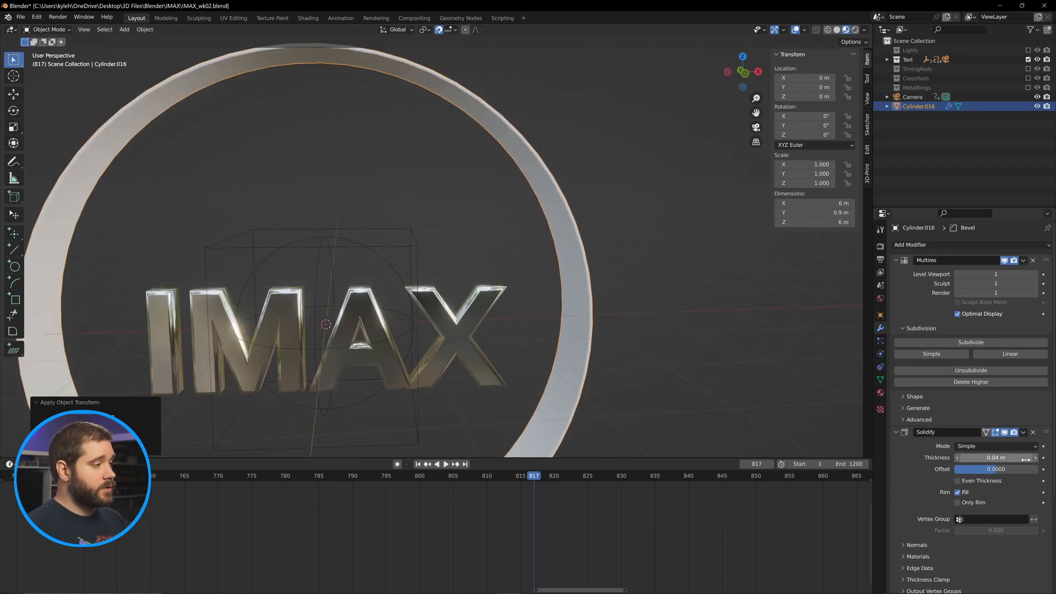
click(1034, 458)
click(1035, 458)
click(1035, 458)
click(1035, 458)
click(1035, 458)
click(1035, 458)
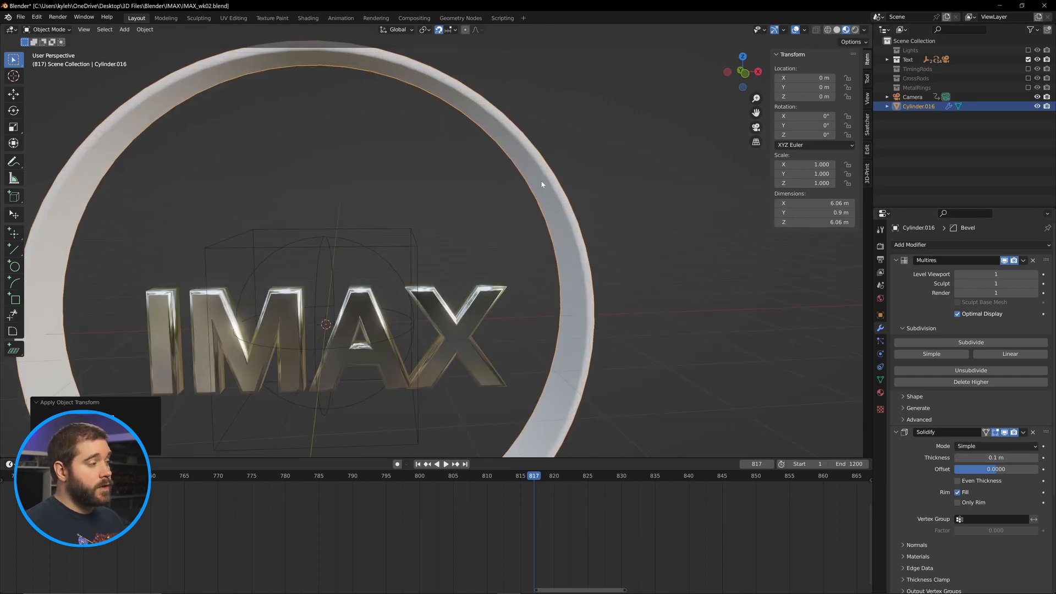
- Open the ring's mesh for editing with all of its faces selected, and display the scene in wireframe shading
middle_drag(567, 205, 503, 94)
key(Tab)
key(a)
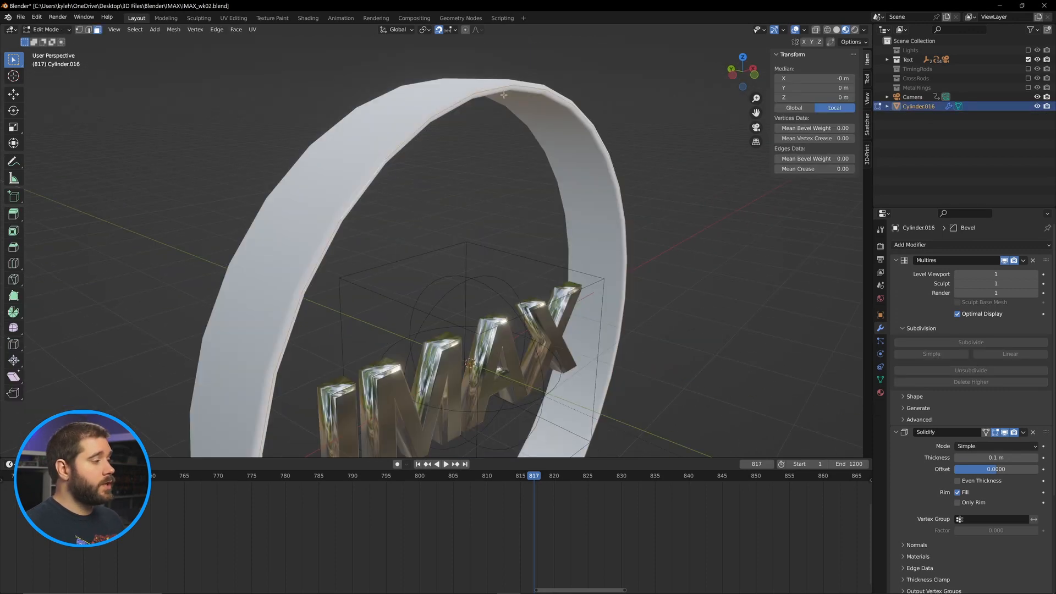
click(827, 30)
middle_drag(570, 107, 603, 121)
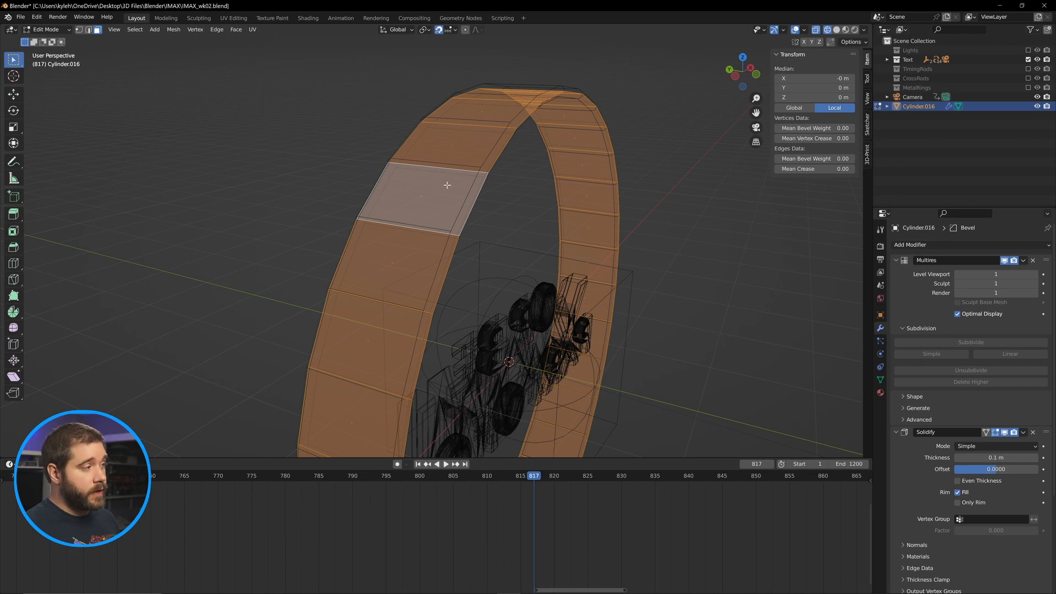
- Clear the selection and select the complete loop of faces running around the ring
key(alt+a)
key(a)
middle_drag(471, 149, 489, 173)
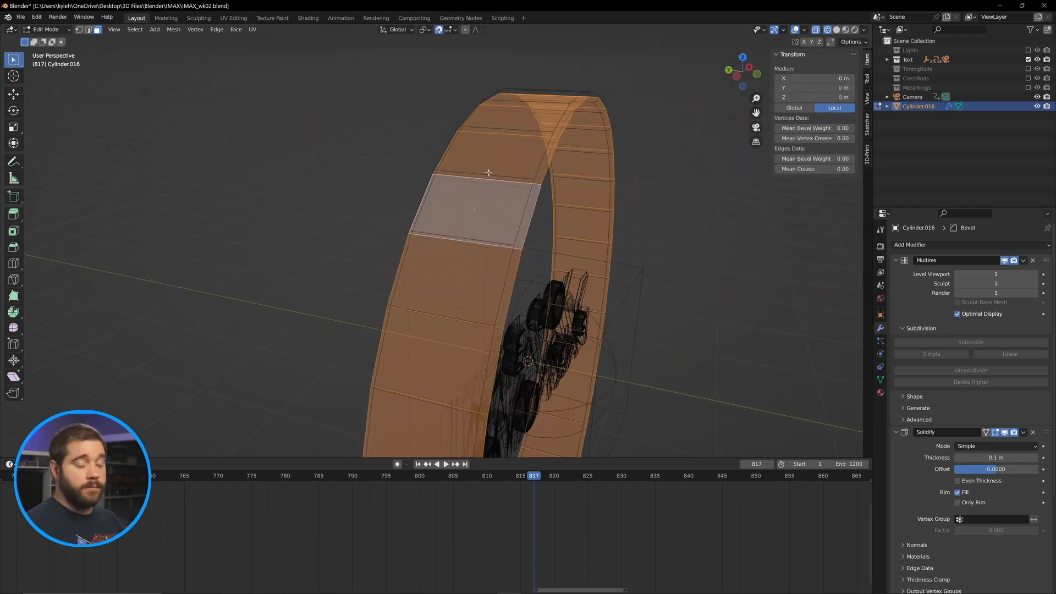
ctrl+click(488, 173)
scroll(466, 215, down, 4)
key(a)
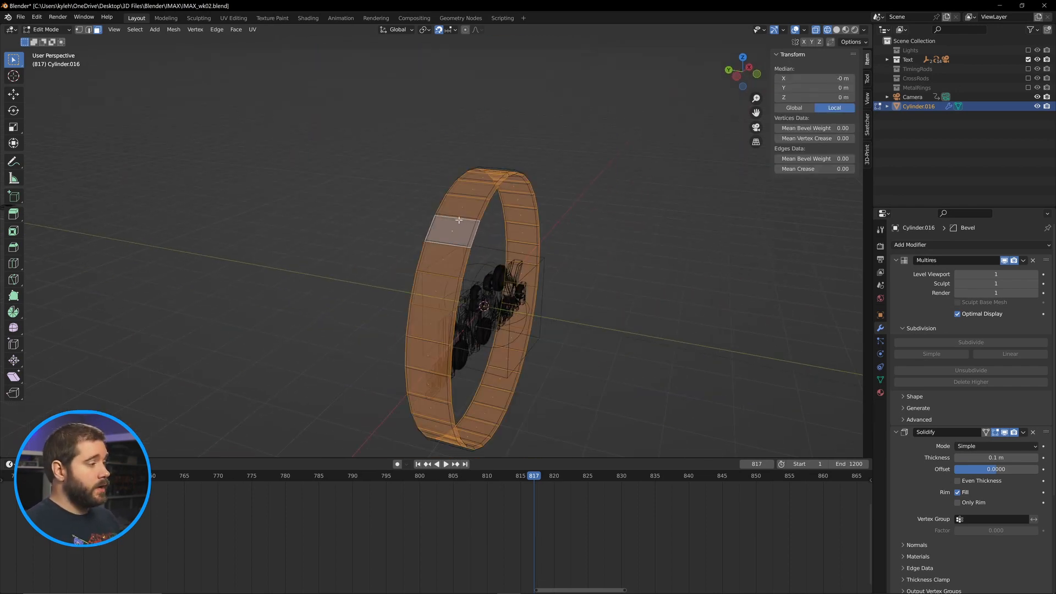
scroll(459, 220, up, 2)
scroll(461, 222, down, 1)
click(465, 227)
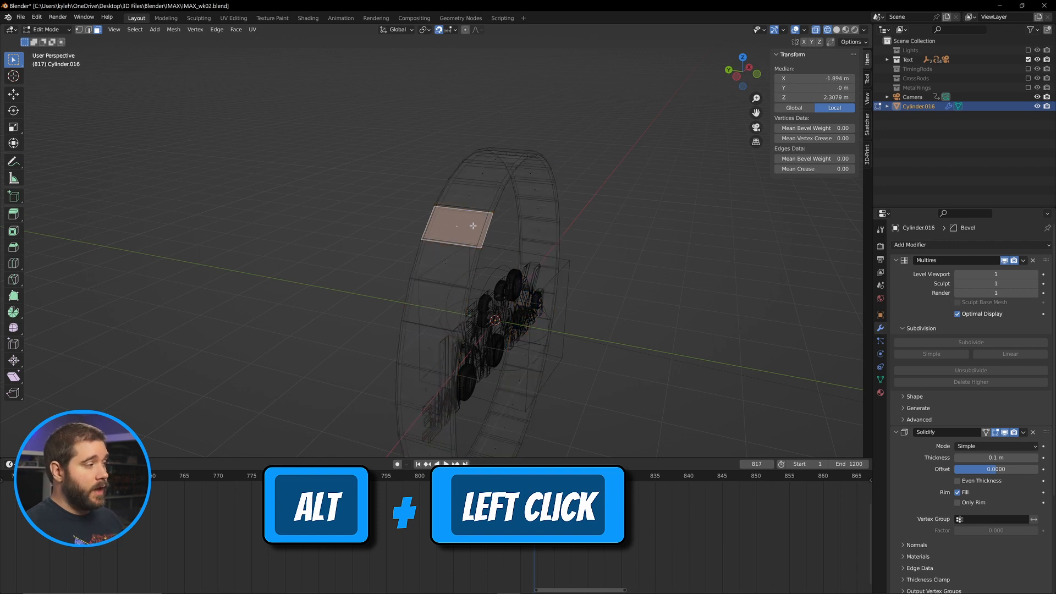
alt+click(469, 225)
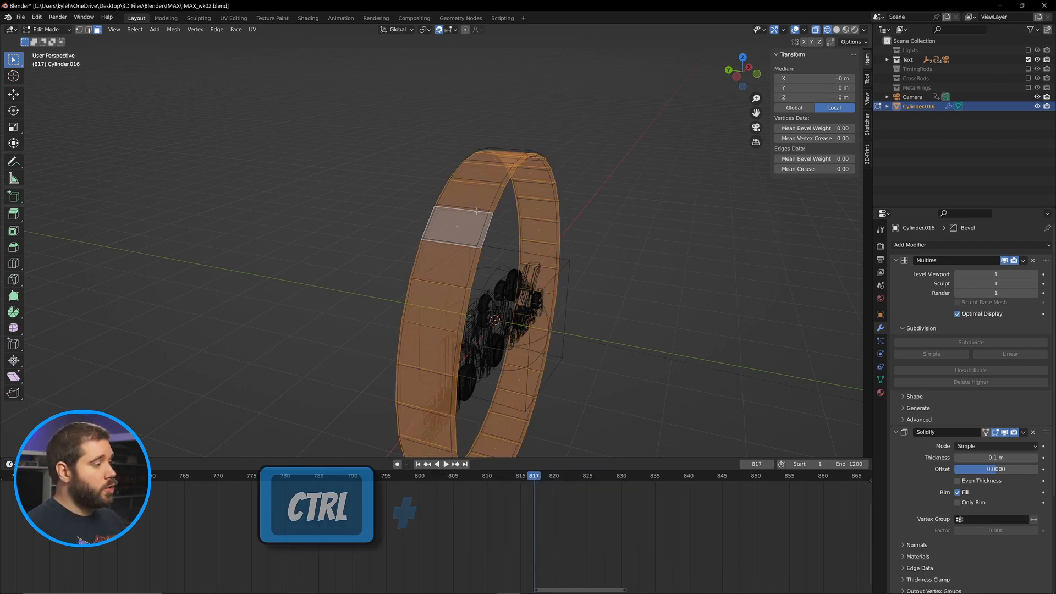
- Add one centred loop cut around the ring, dividing its band along the middle of its width
scroll(598, 133, up, 2)
key(ctrl+r)
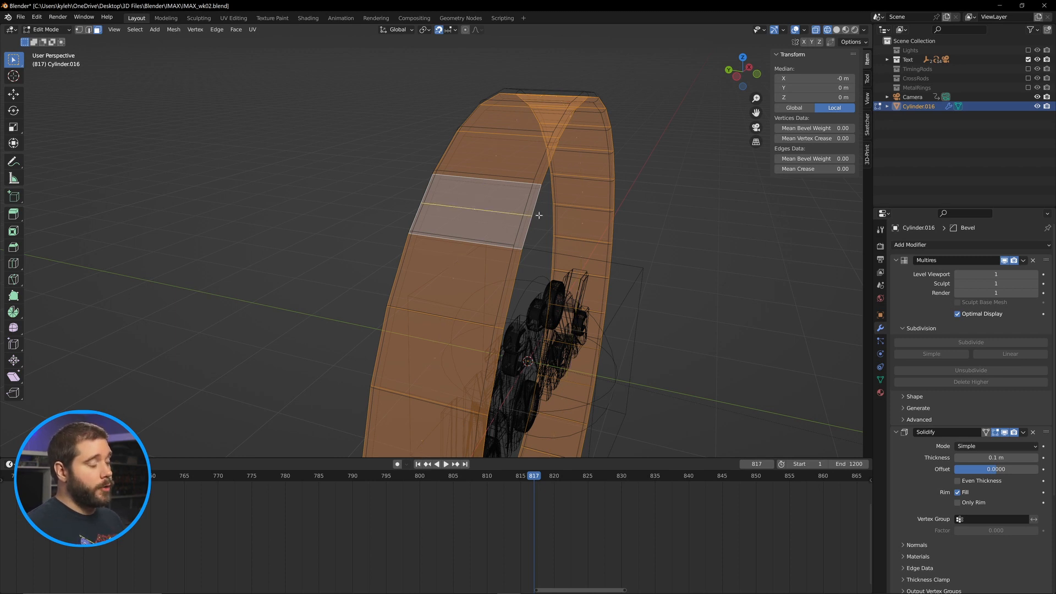
click(450, 239)
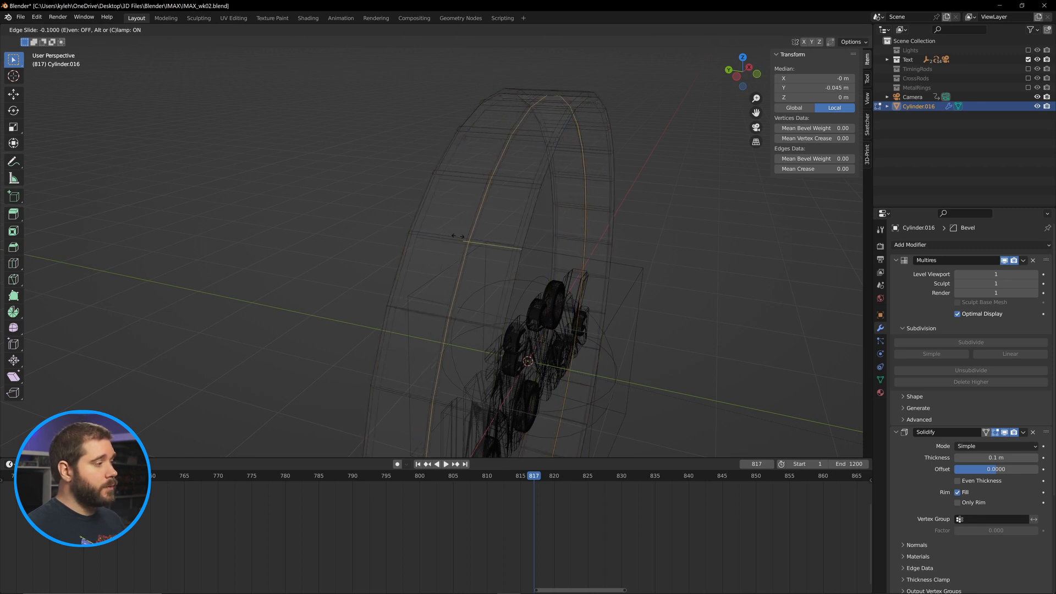
right_click(439, 234)
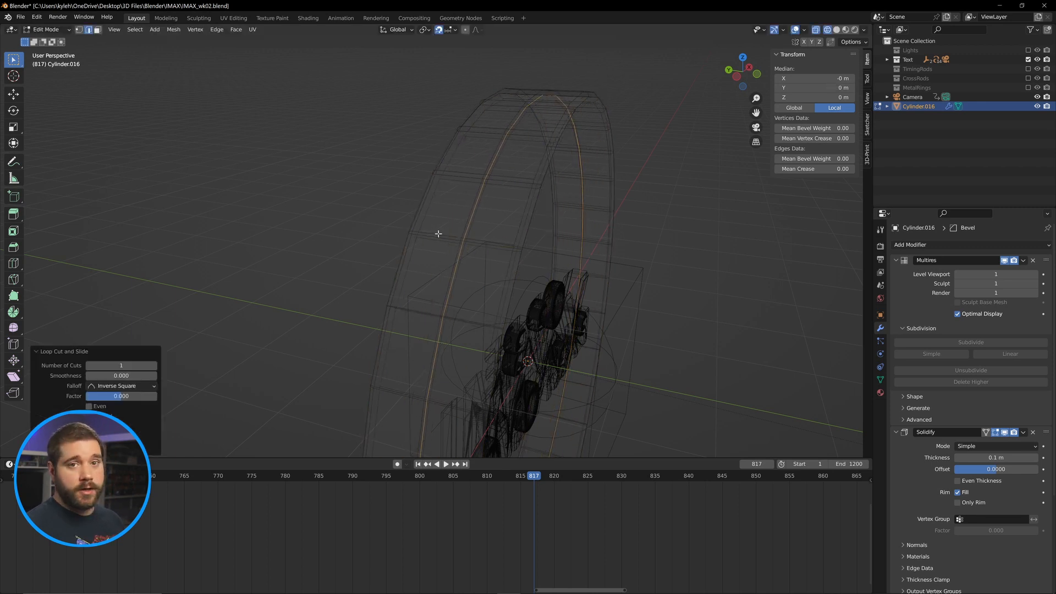
- Select only the middle edge loop running around the ring and scale it outward by about 1.017
key(alt+a)
mouse_move(490, 201)
middle_down()
mouse_move(528, 196)
mouse_move(501, 189)
middle_up()
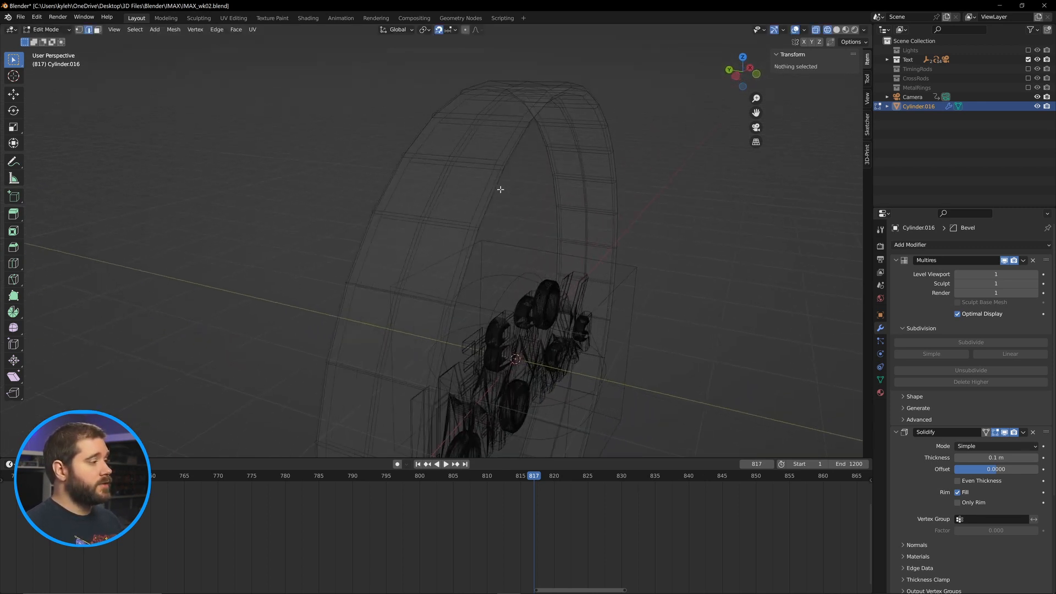
click(429, 196)
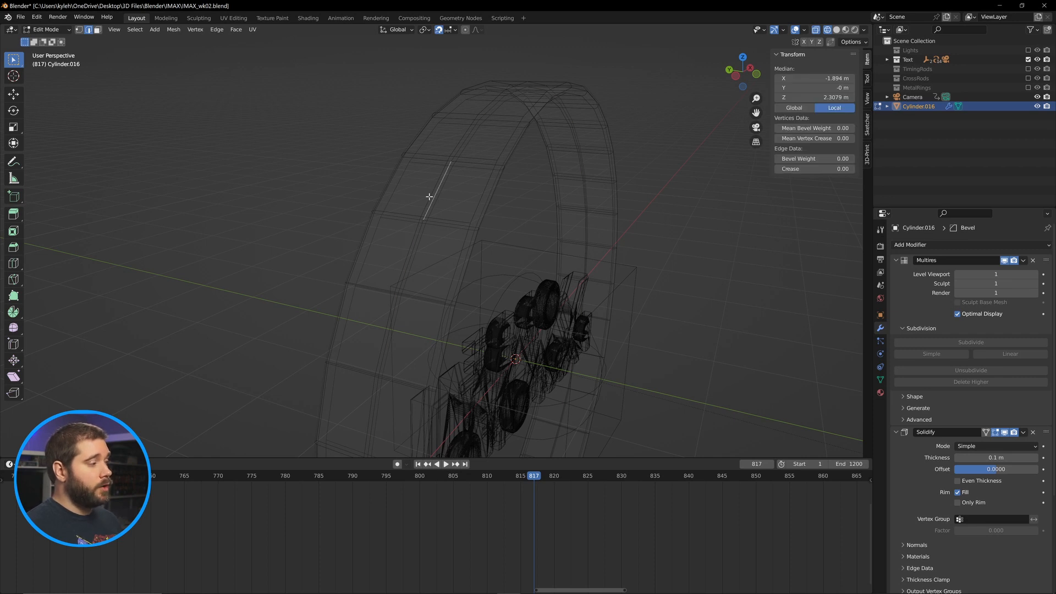
alt+click(429, 197)
key(s)
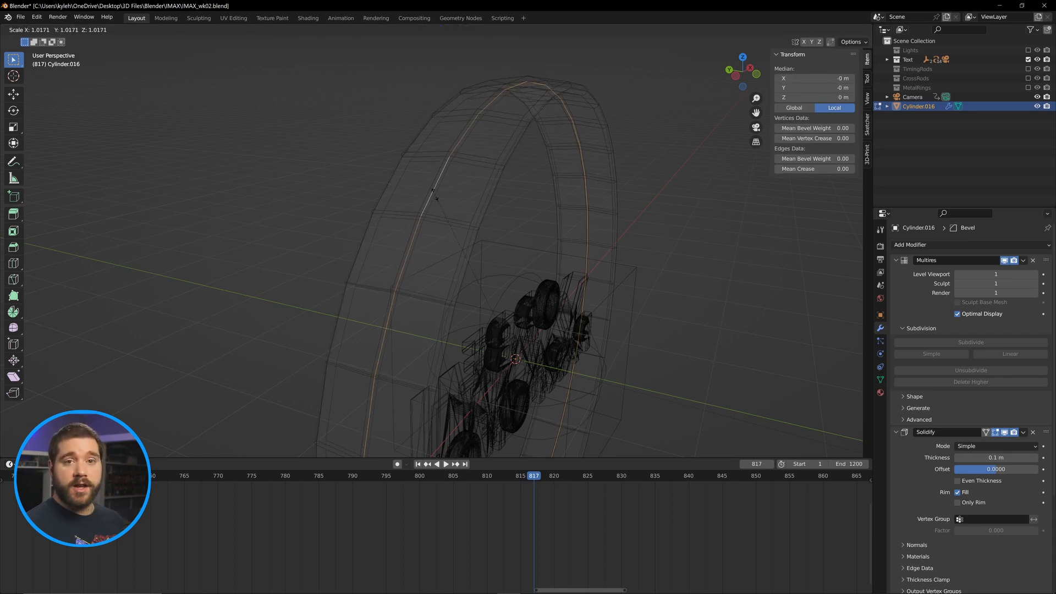
click(433, 197)
key(Tab)
key(shift+z)
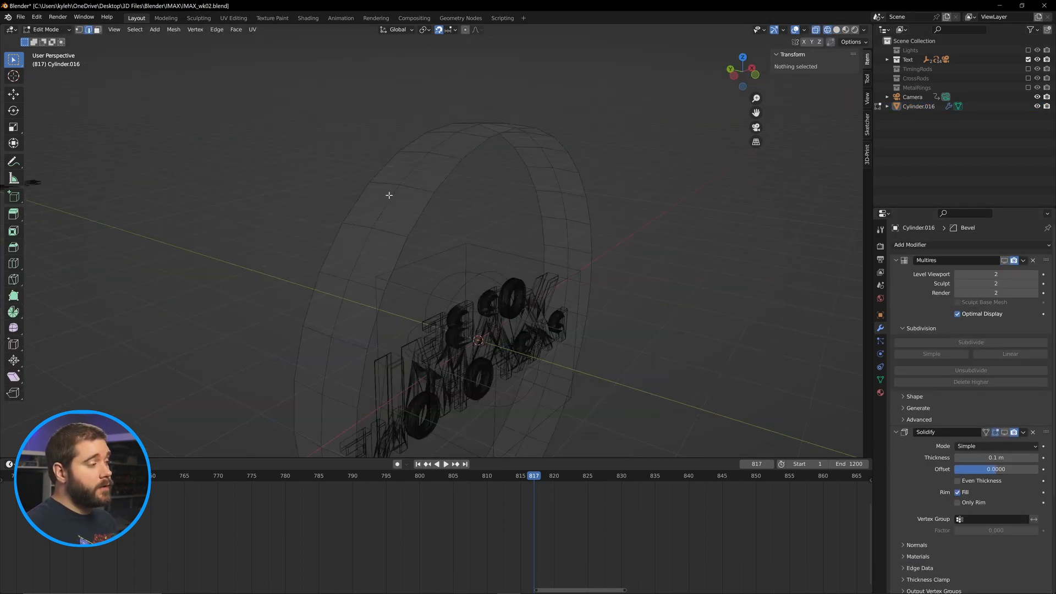
- Extrude the ring's entire mesh in place and scale the extruded faces slightly inward to form an inner wall
click(401, 217)
middle_drag(401, 217, 444, 242)
key(a)
key(e)
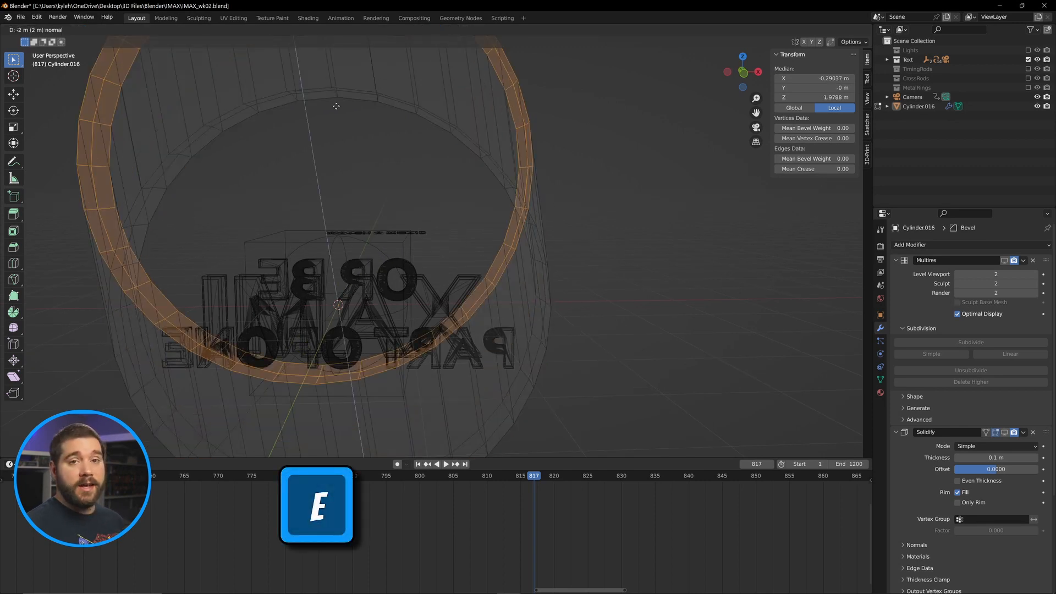
right_click(376, 234)
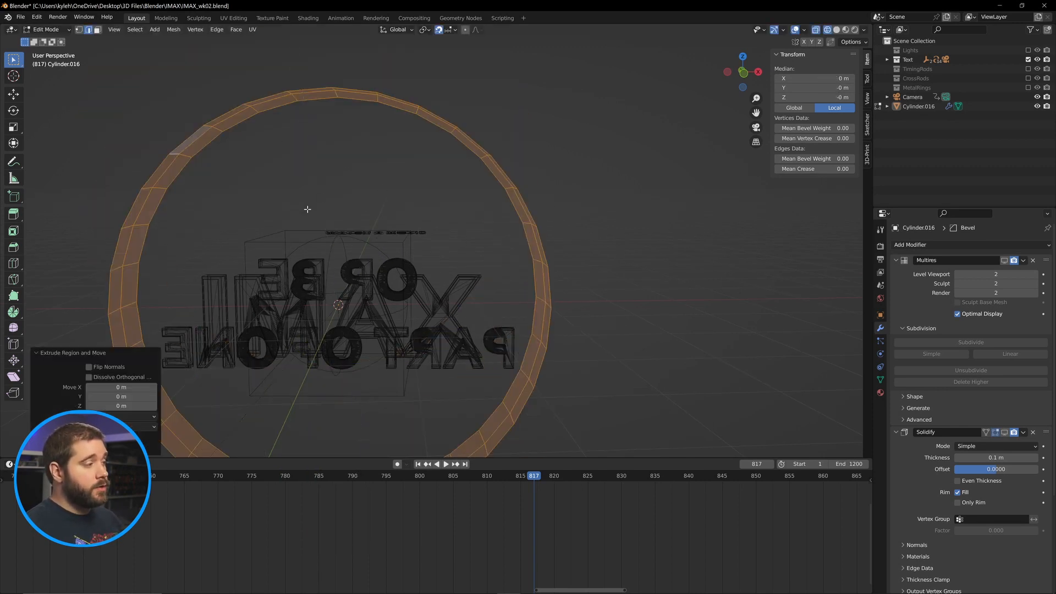
key(s)
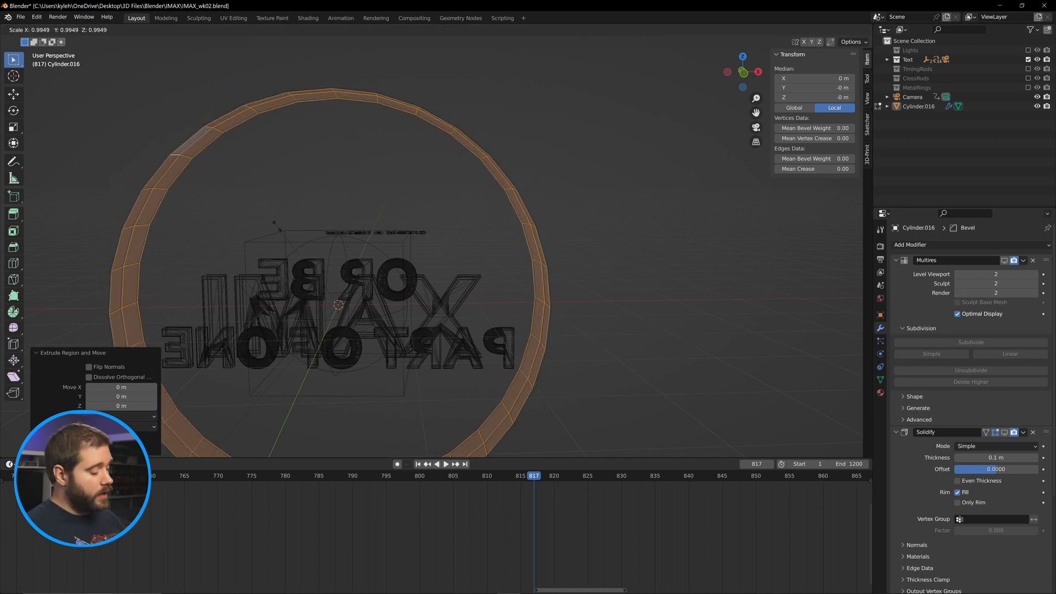
click(283, 227)
- Clear the mesh selection and return to Object Mode with the scene displayed in solid shading
click(504, 144)
middle_drag(503, 144, 584, 153)
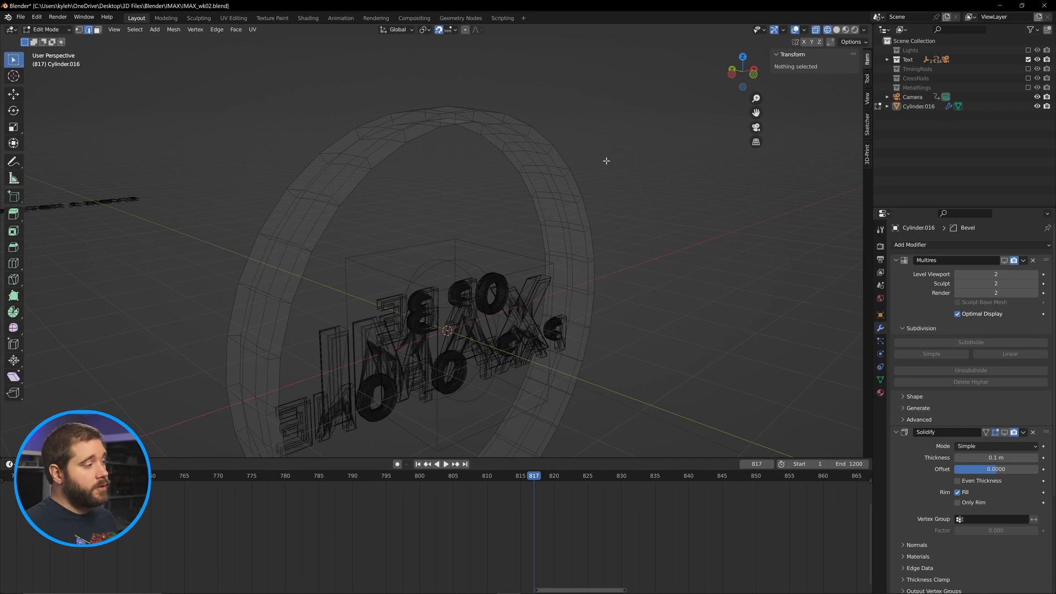
key(Tab)
click(836, 30)
mouse_move(660, 181)
middle_down()
mouse_move(708, 168)
mouse_move(672, 167)
middle_up()
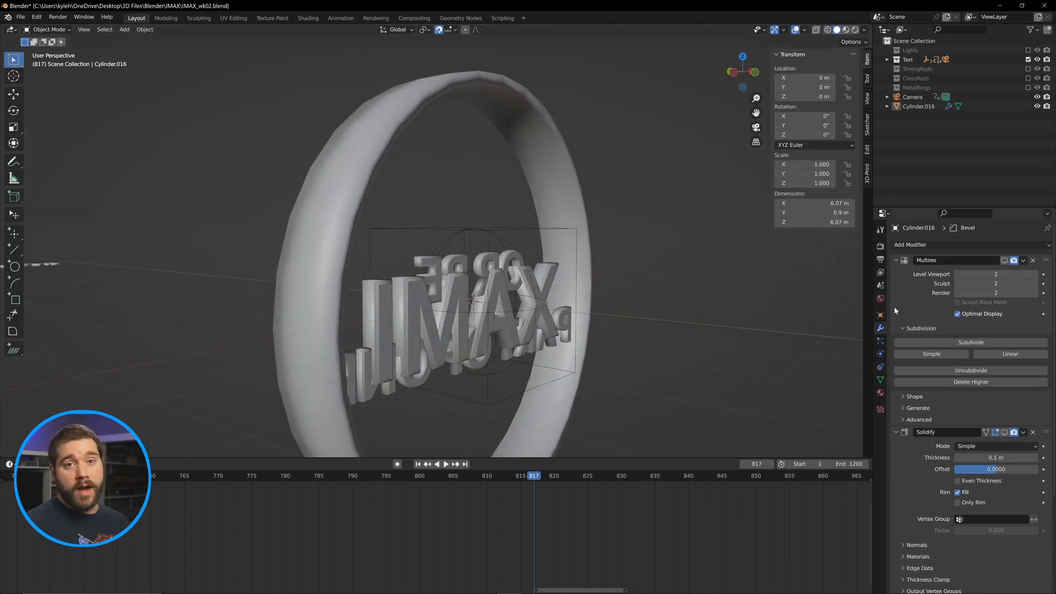
- Turn on viewport display for the ring's Multires, Solidify and Bevel modifiers and inspect the ring from several angles
click(1005, 261)
middle_drag(668, 298, 649, 291)
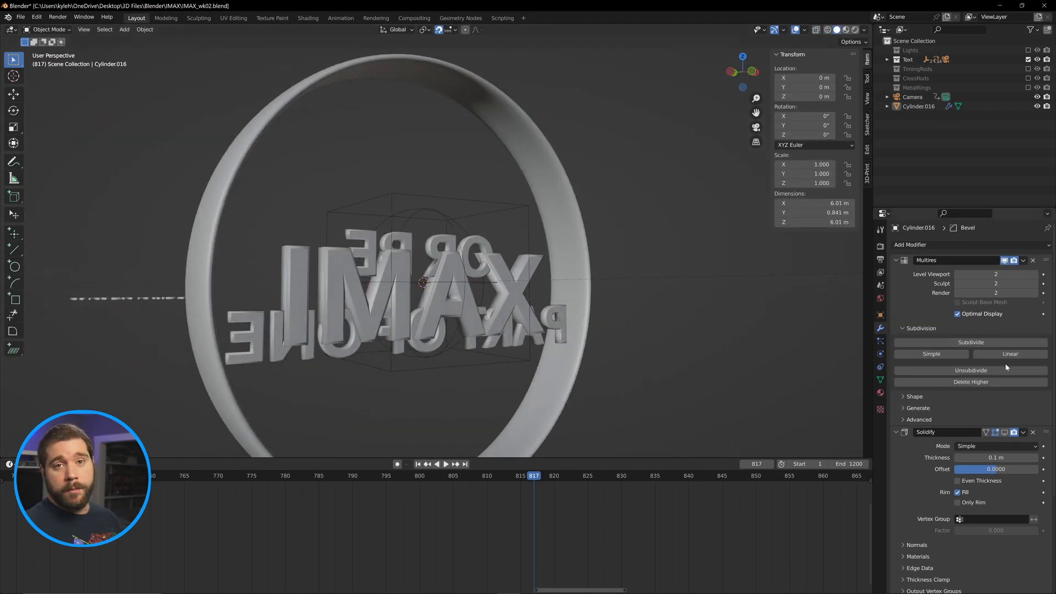
click(1004, 432)
scroll(1004, 456, down, 6)
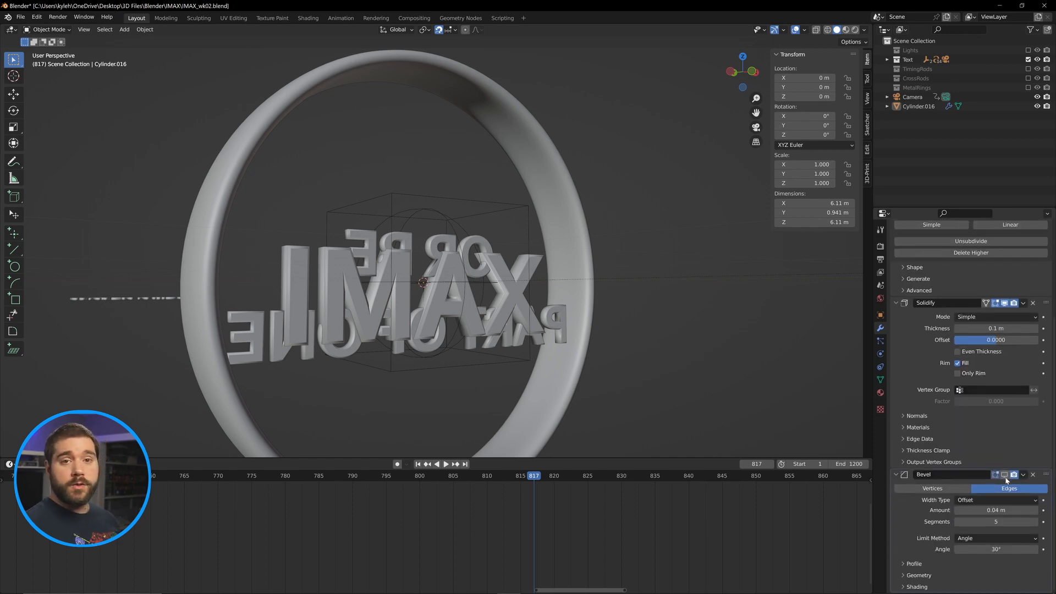
click(1005, 474)
scroll(646, 278, up, 3)
middle_drag(646, 278, 658, 316)
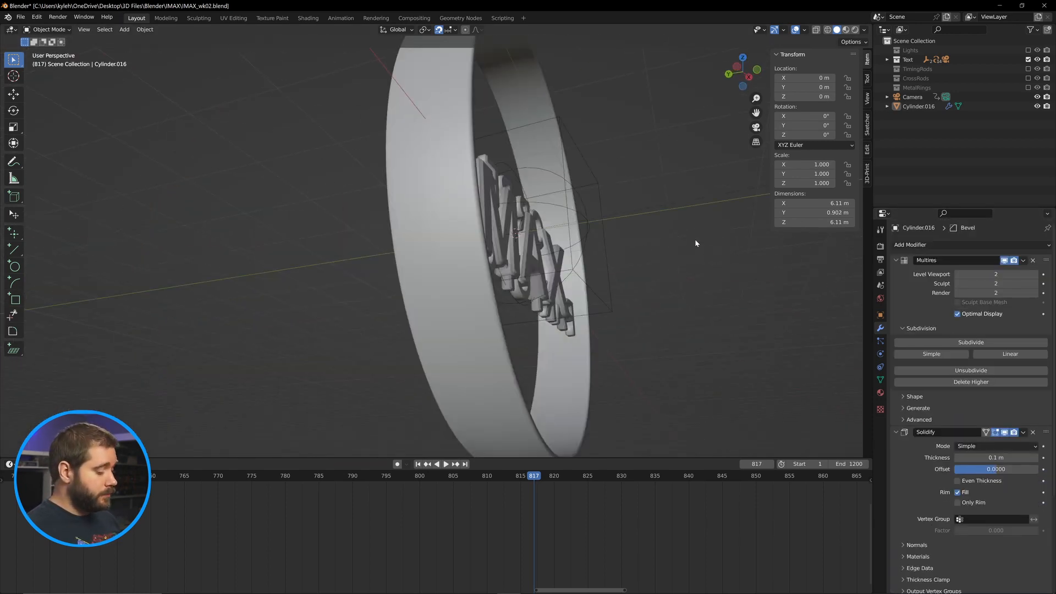
middle_drag(695, 242, 556, 283)
scroll(623, 267, down, 2)
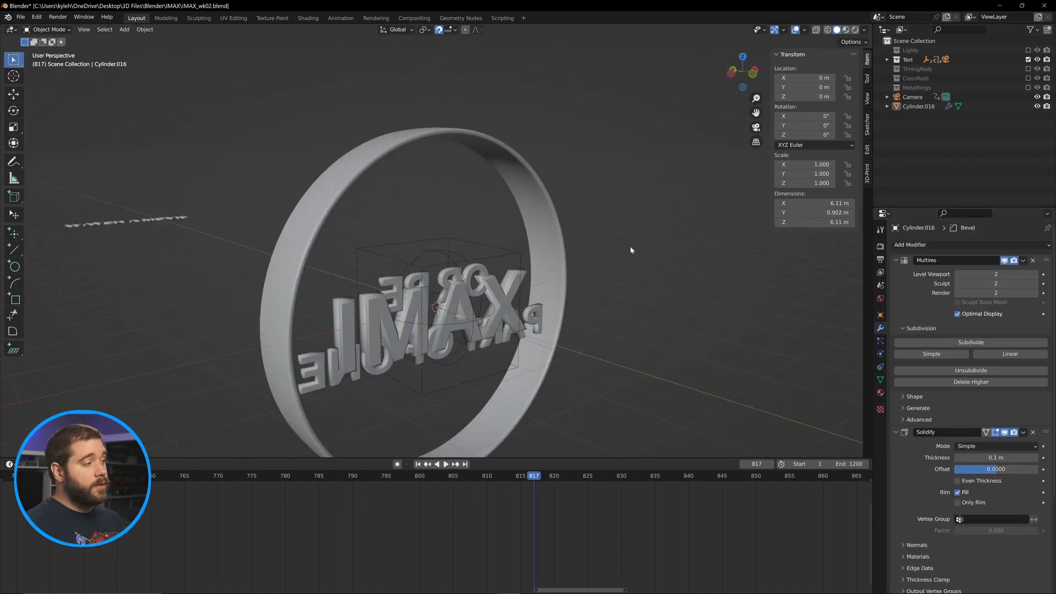
scroll(631, 251, up, 2)
- Select the ring, display the scene in material preview and add a new material named GlassInner to the ring
click(557, 114)
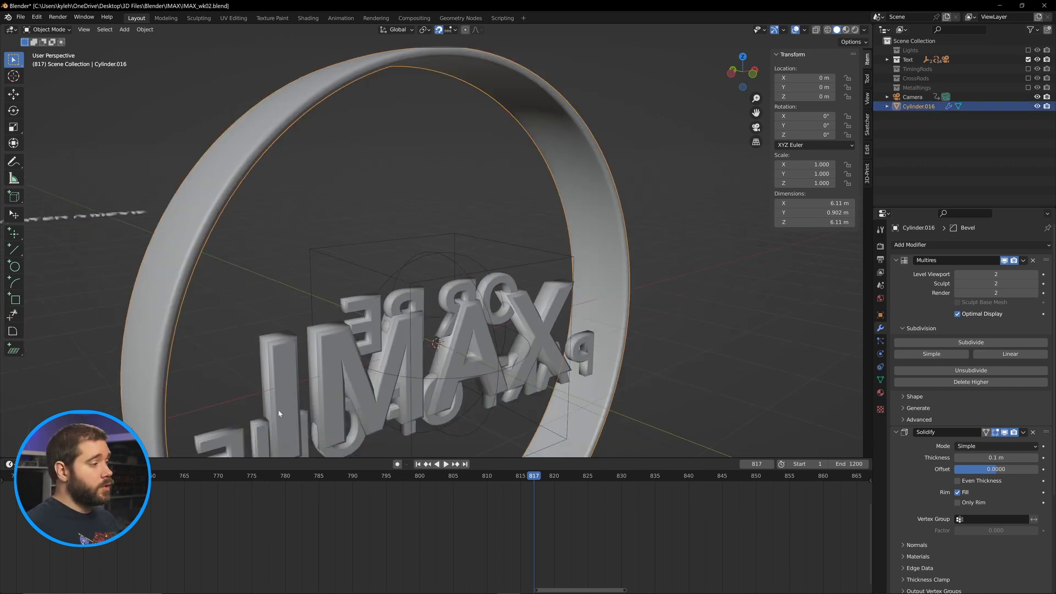
middle_drag(731, 335, 655, 308)
click(846, 29)
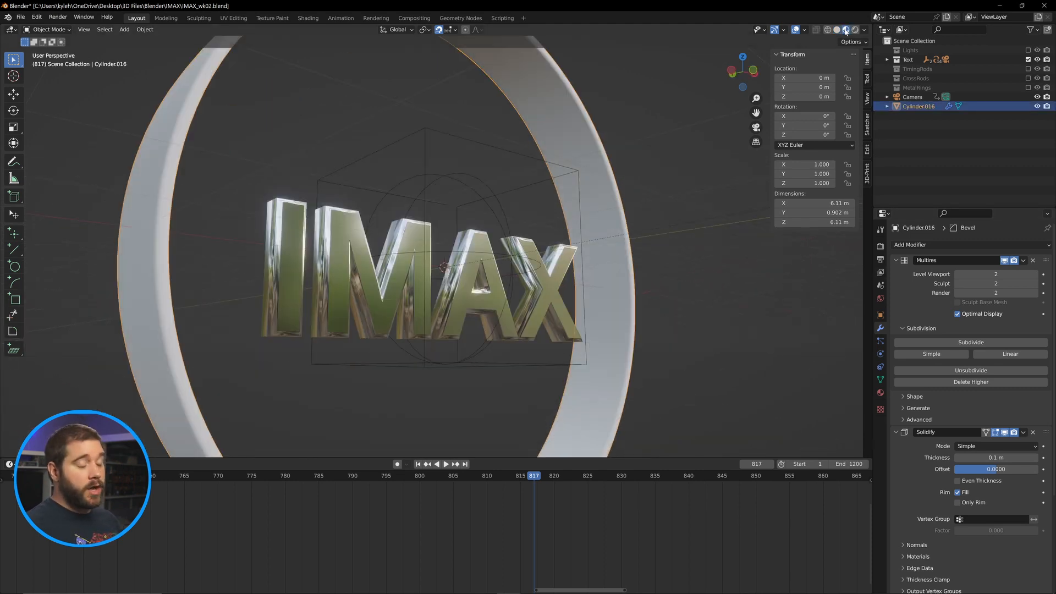
mouse_move(622, 262)
middle_down()
mouse_move(669, 276)
mouse_move(687, 300)
middle_up()
click(881, 392)
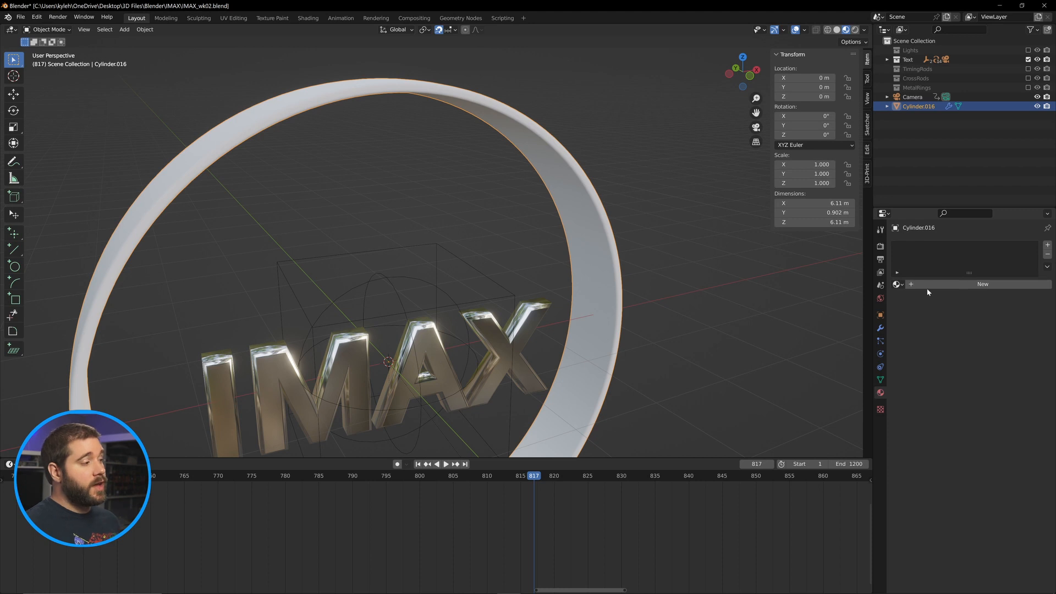
click(941, 284)
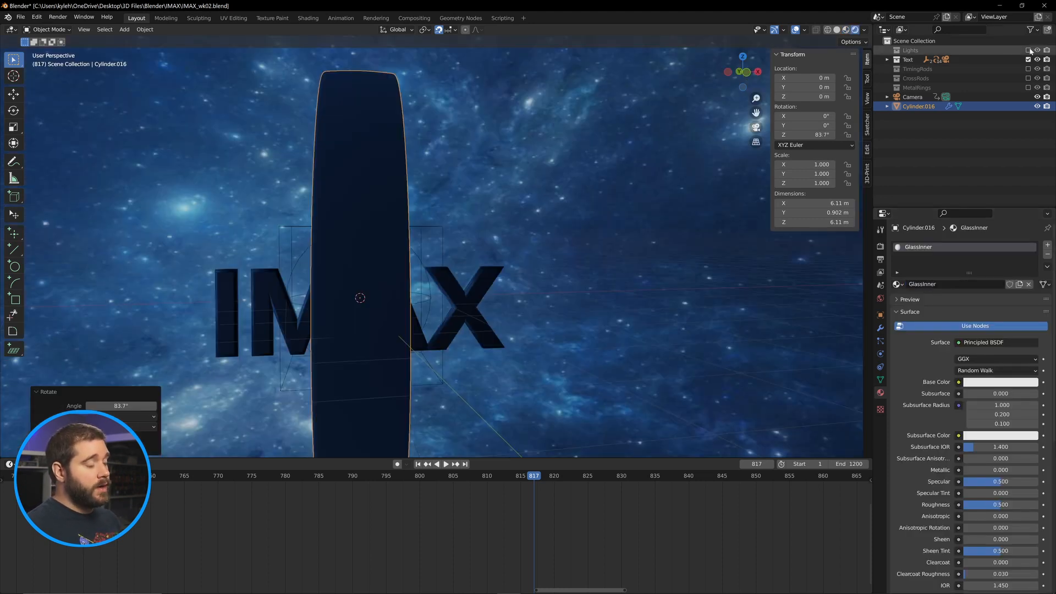
- Enable the Lights collection and open the Shading workspace with the node editor showing the ring's object material
click(1028, 51)
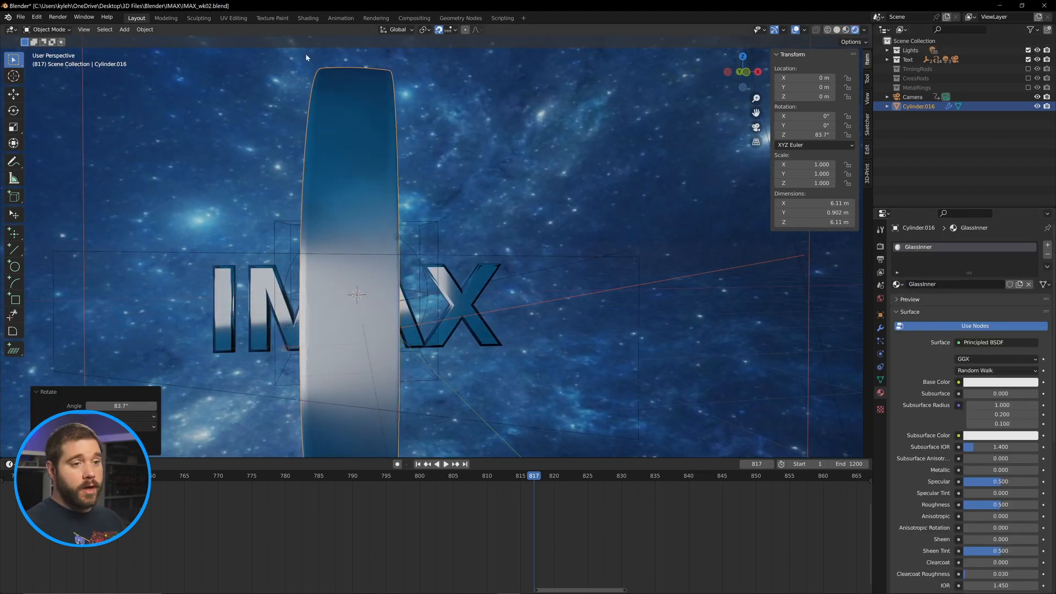
click(310, 19)
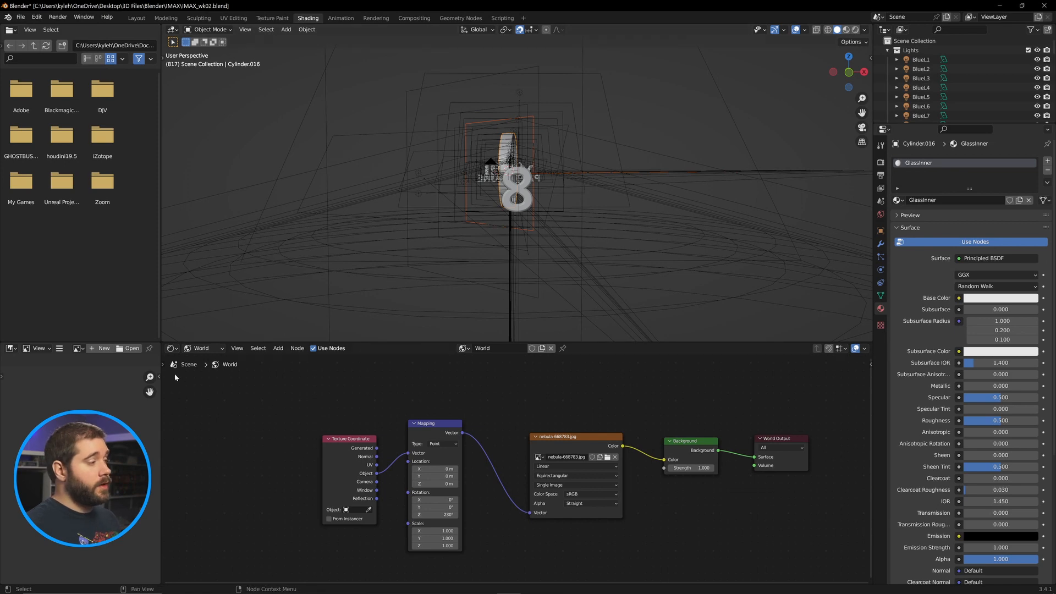
click(197, 348)
click(205, 361)
middle_drag(533, 128, 528, 113)
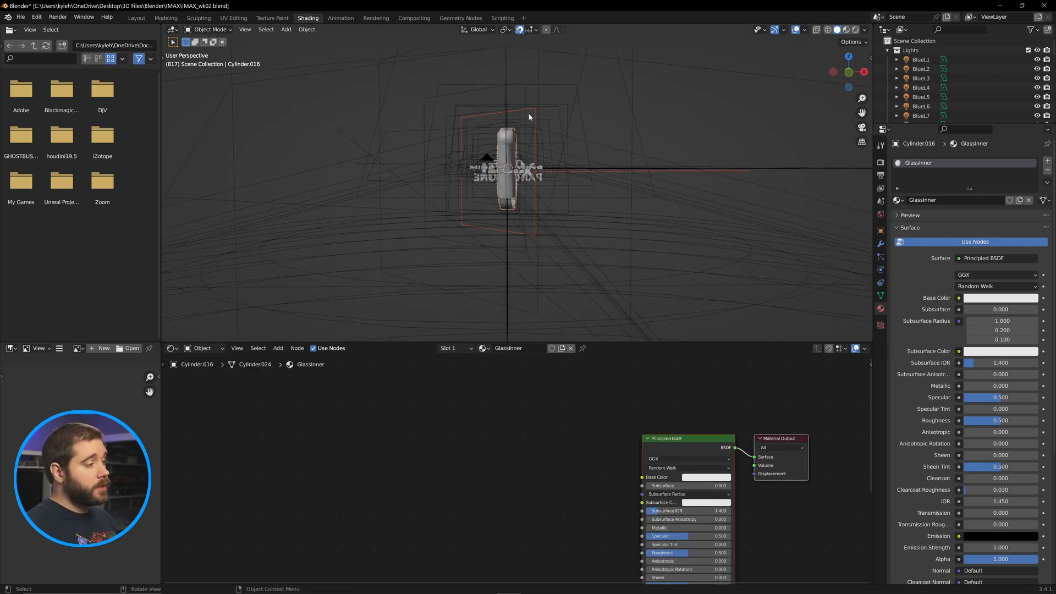
scroll(528, 115, down, 2)
click(527, 159)
key(KP_Decimal)
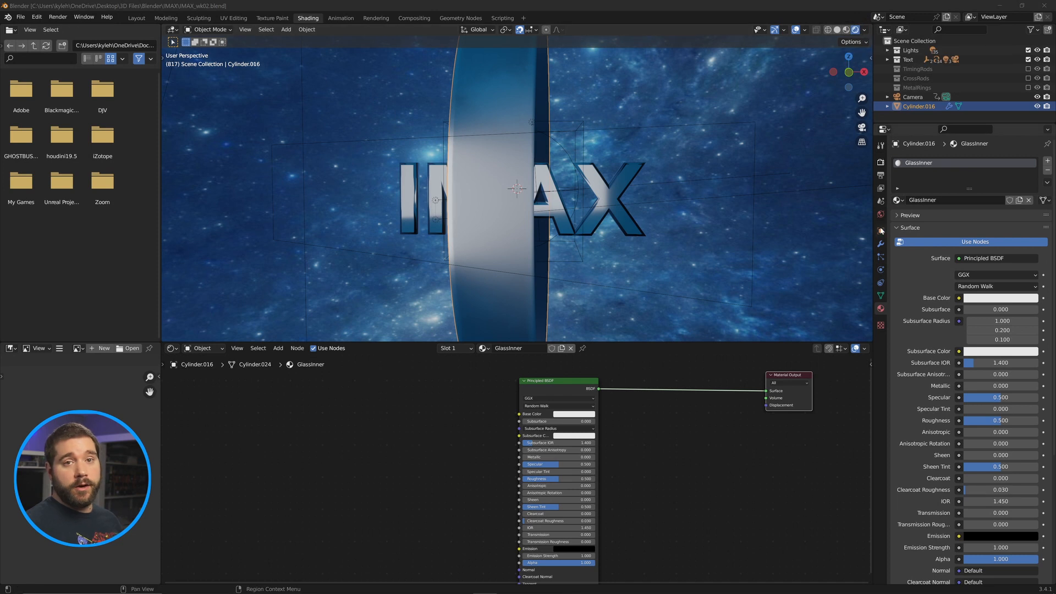
- Set the GlassInner material's Roughness to 0.05 and its Transmission to 1.0
click(881, 162)
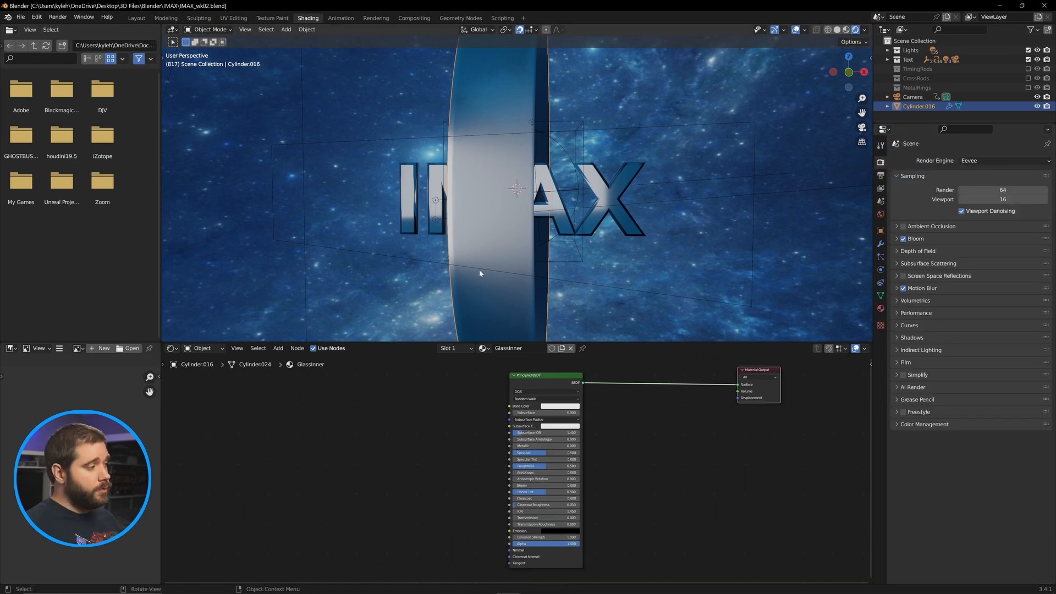
click(576, 465)
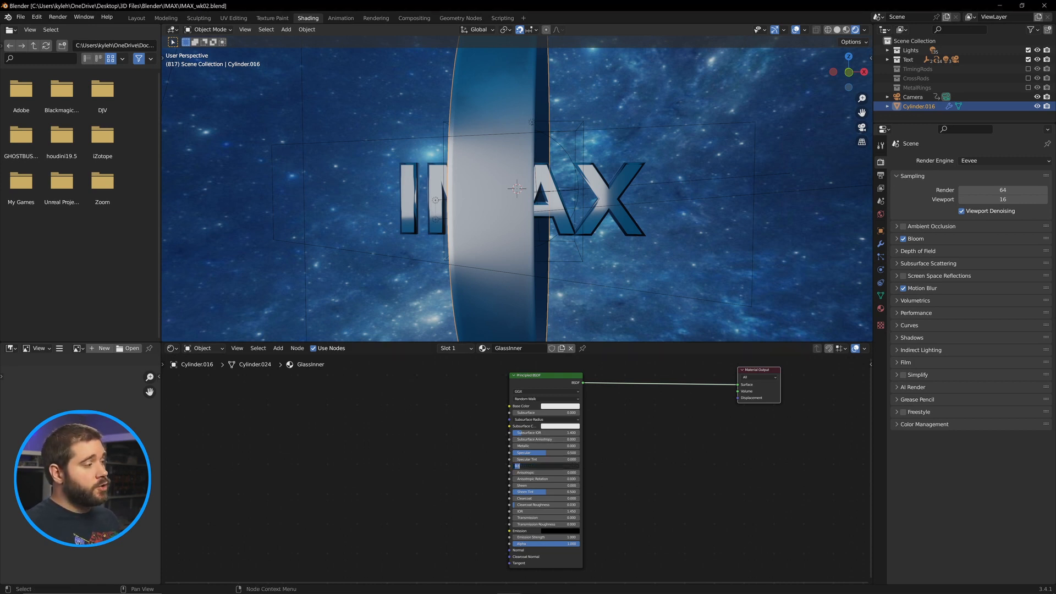
key(Return)
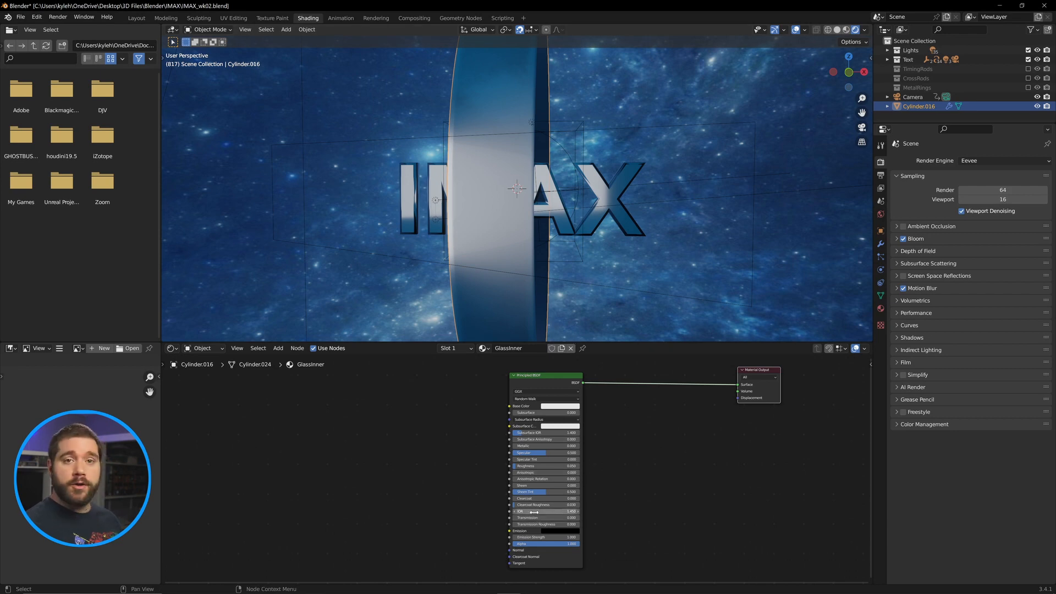
drag(527, 517, 579, 518)
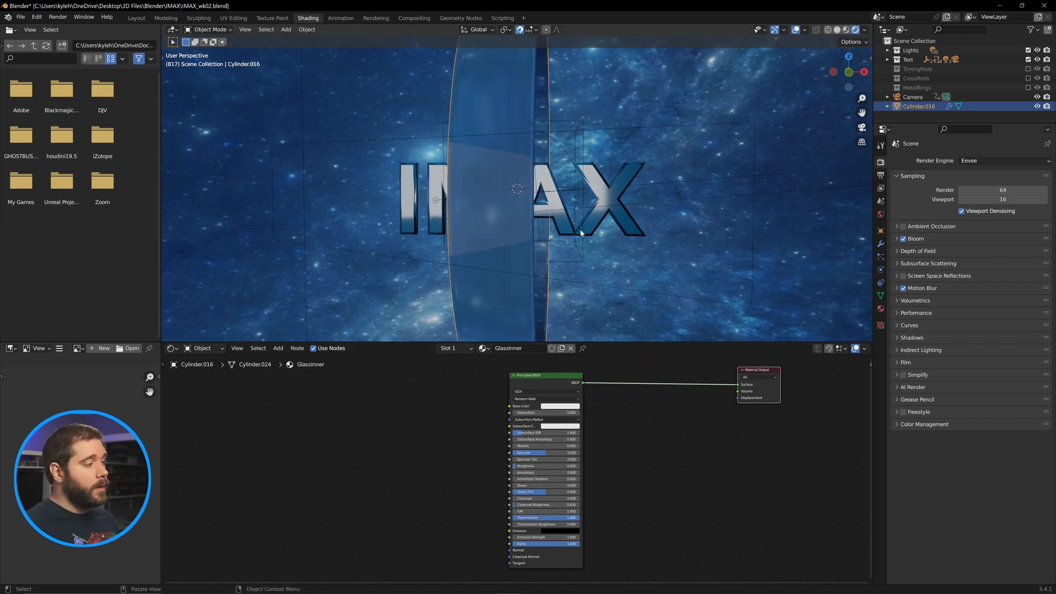
- Enable Screen Space Reflections with Refraction in the Eevee render settings
middle_drag(580, 229, 535, 221)
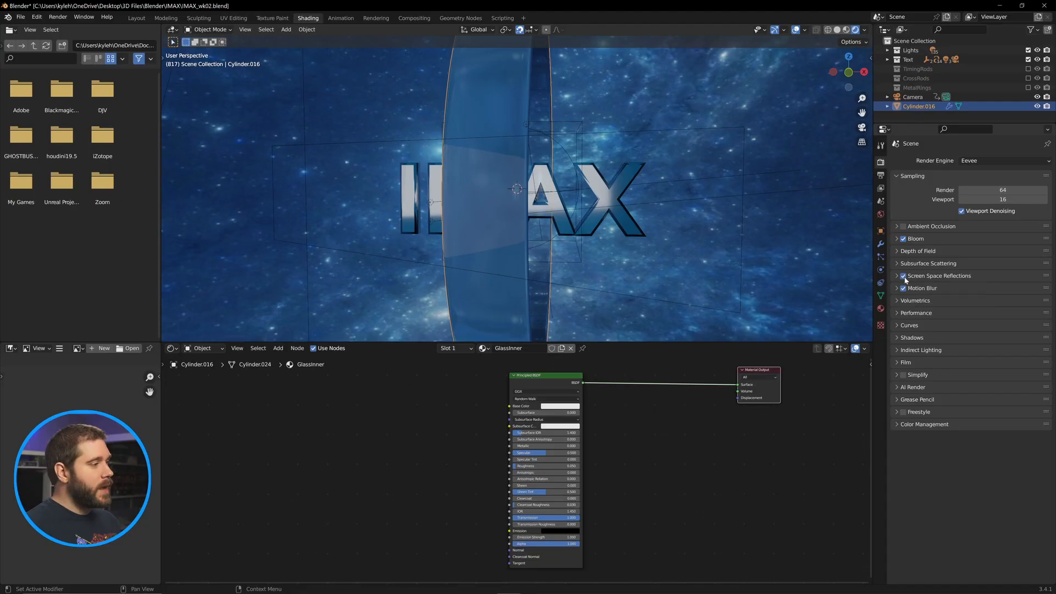
click(898, 277)
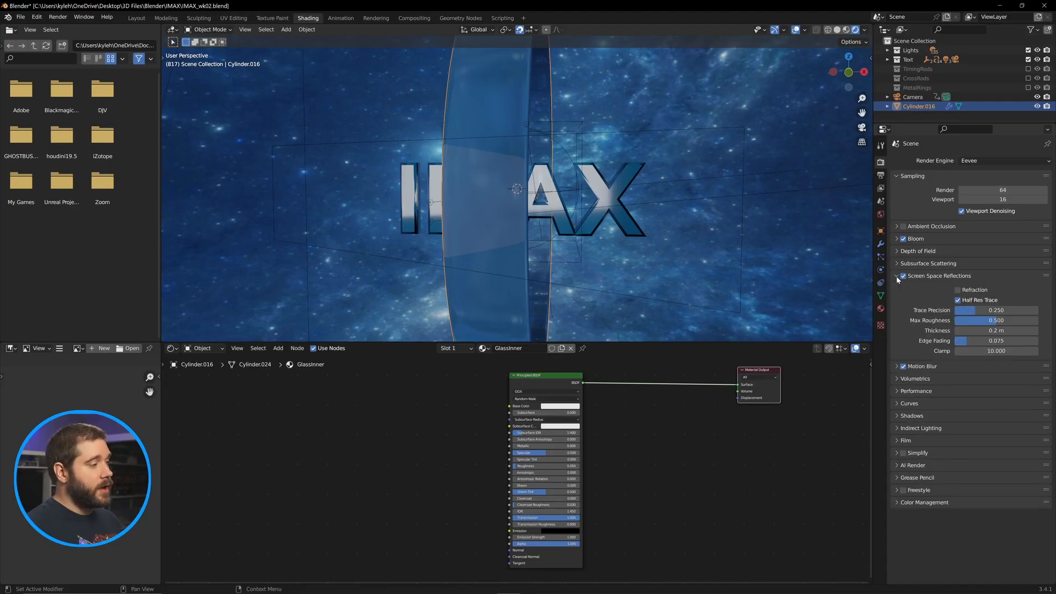
click(959, 290)
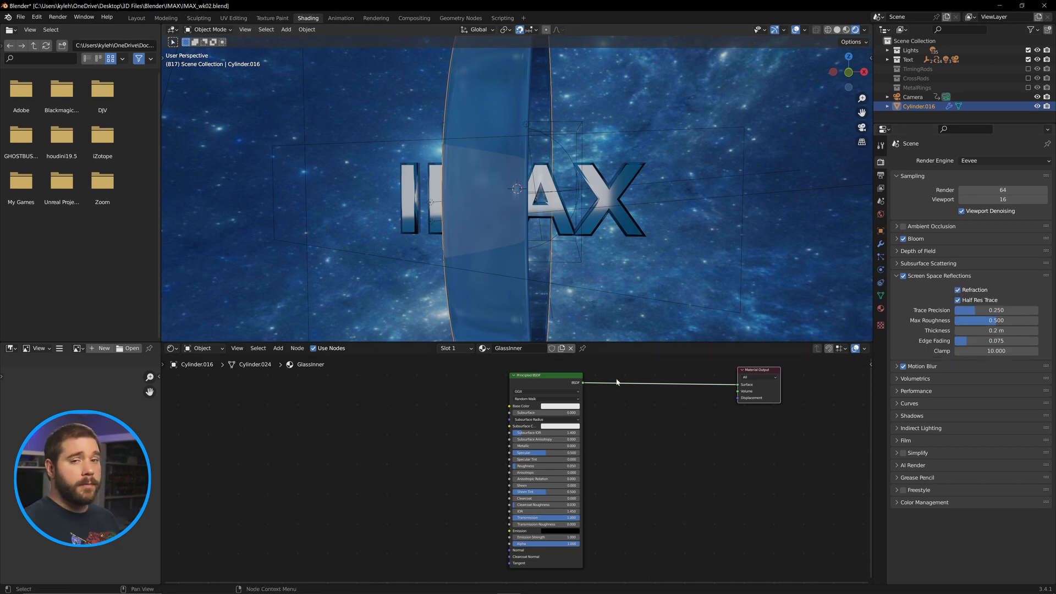
- Set the GlassInner material's blend mode to Alpha Blend and shadow mode to None, with Screen Space Refraction enabled
click(882, 309)
scroll(952, 298, down, 8)
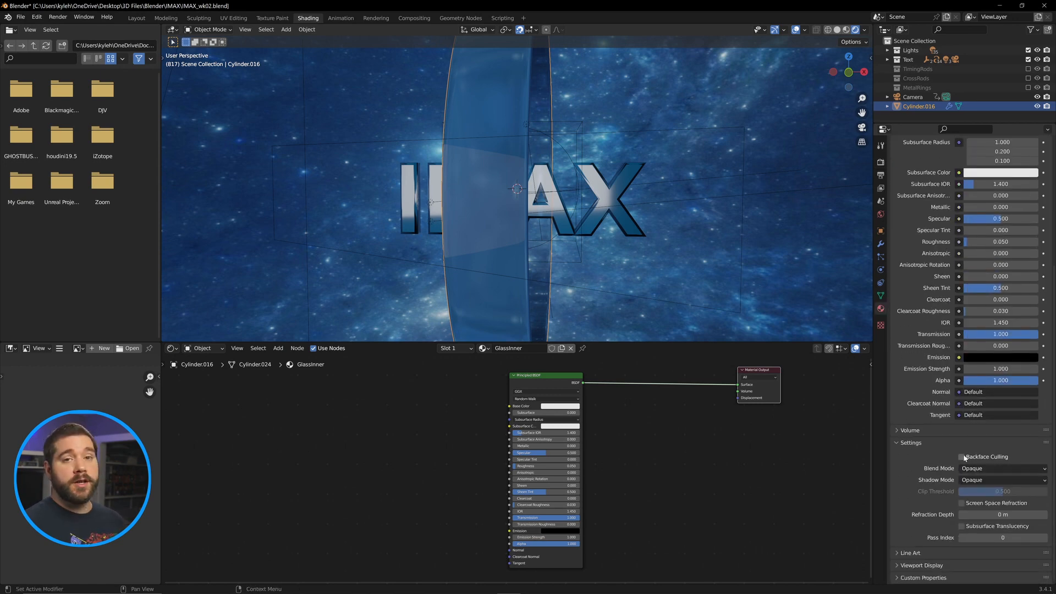
click(969, 468)
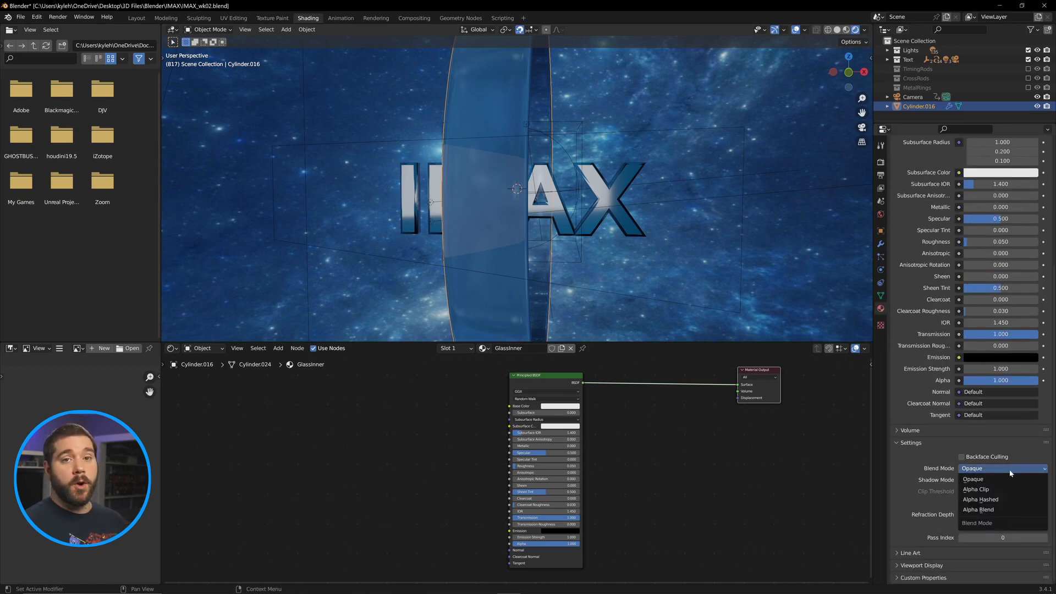
click(1000, 510)
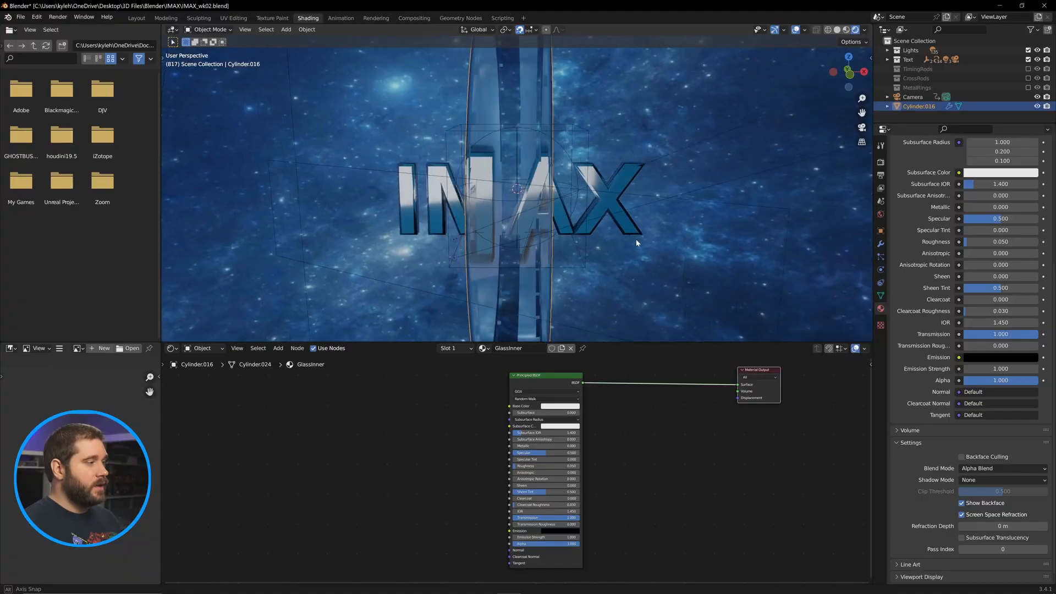
middle_drag(637, 242, 639, 243)
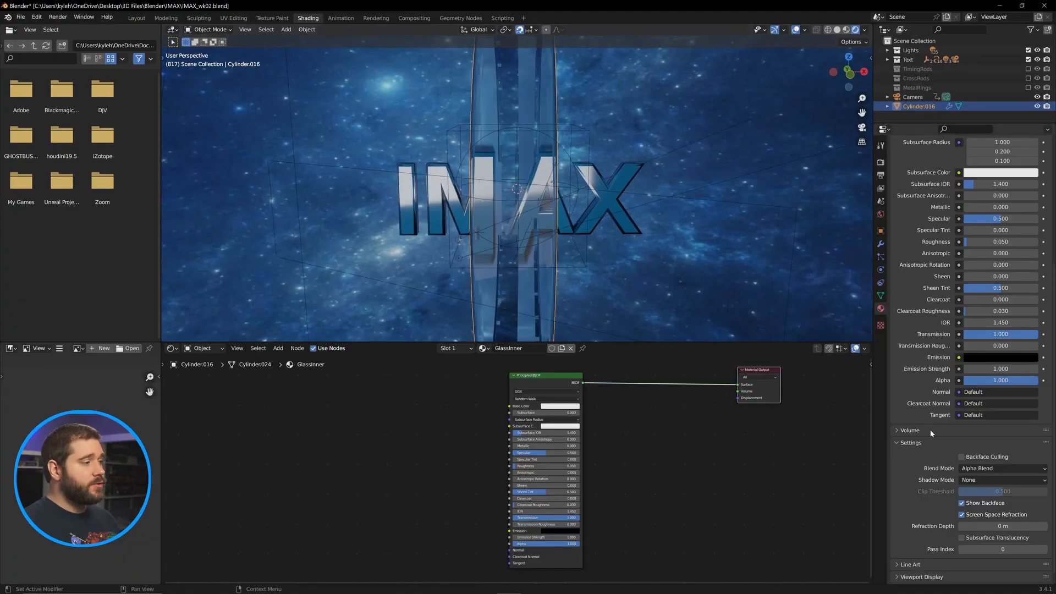
- Enable Backface Culling for the GlassInner material and change its blend mode to Alpha Hashed
click(962, 457)
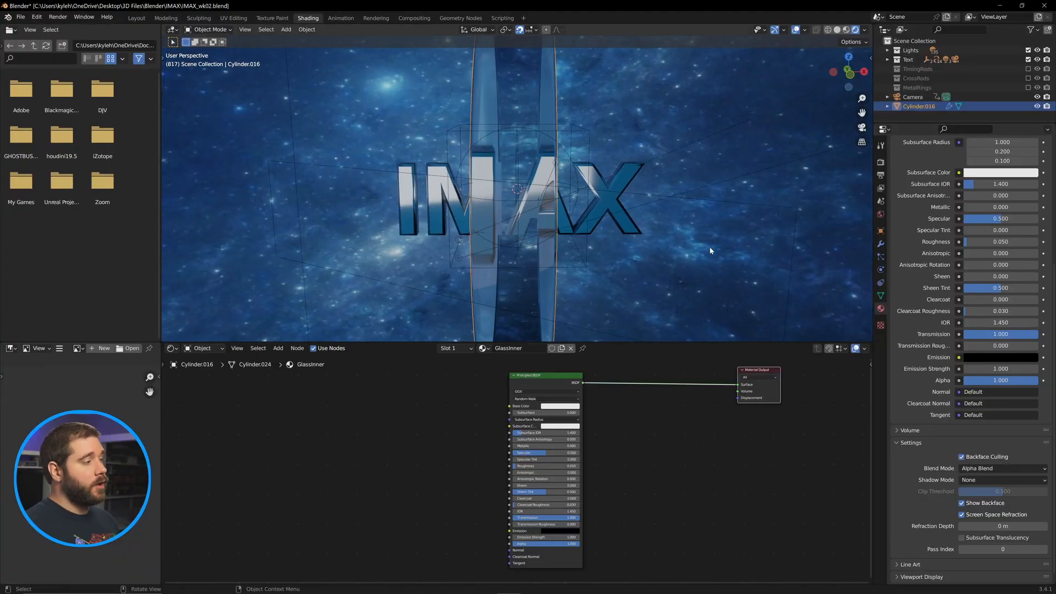
scroll(991, 468, up, 4)
click(1004, 526)
click(991, 559)
- Set the GlassInner material's IOR to 0.850
middle_drag(511, 147, 518, 145)
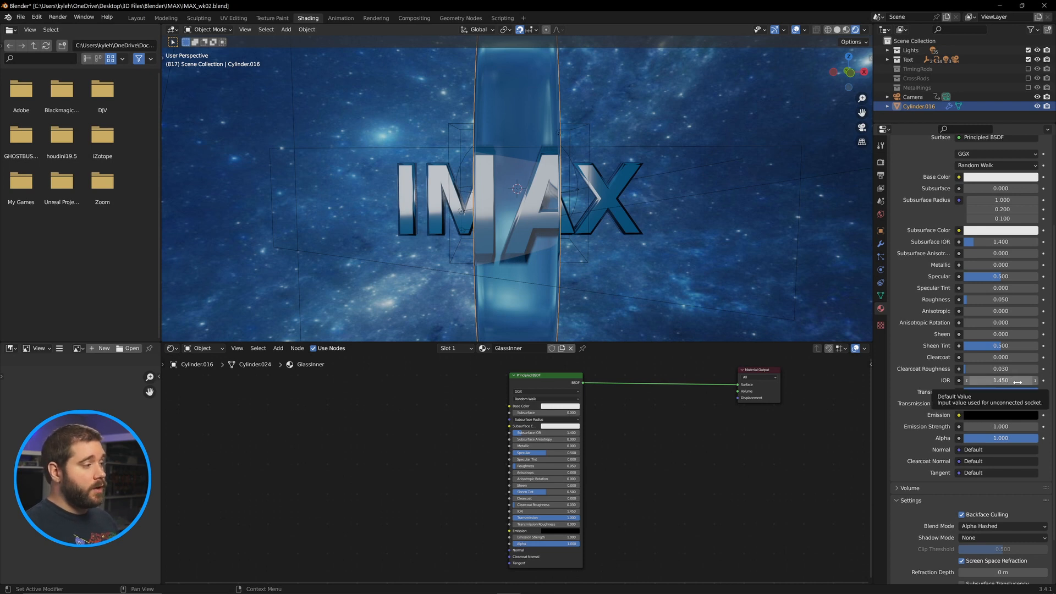
drag(1002, 380, 979, 380)
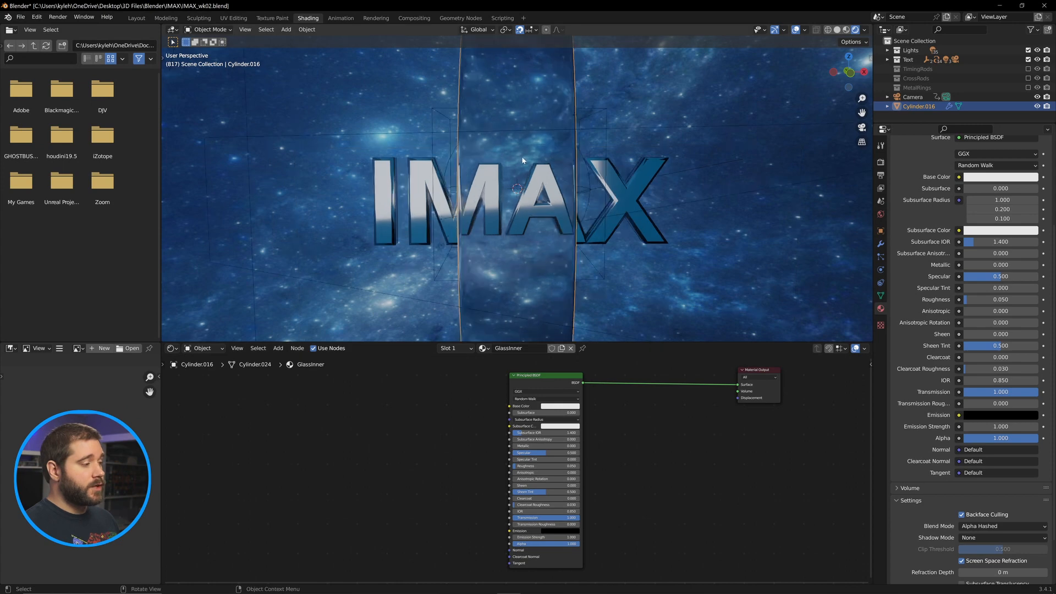
- Duplicate the glass ring around the IMAX title in place
middle_drag(521, 157, 521, 165)
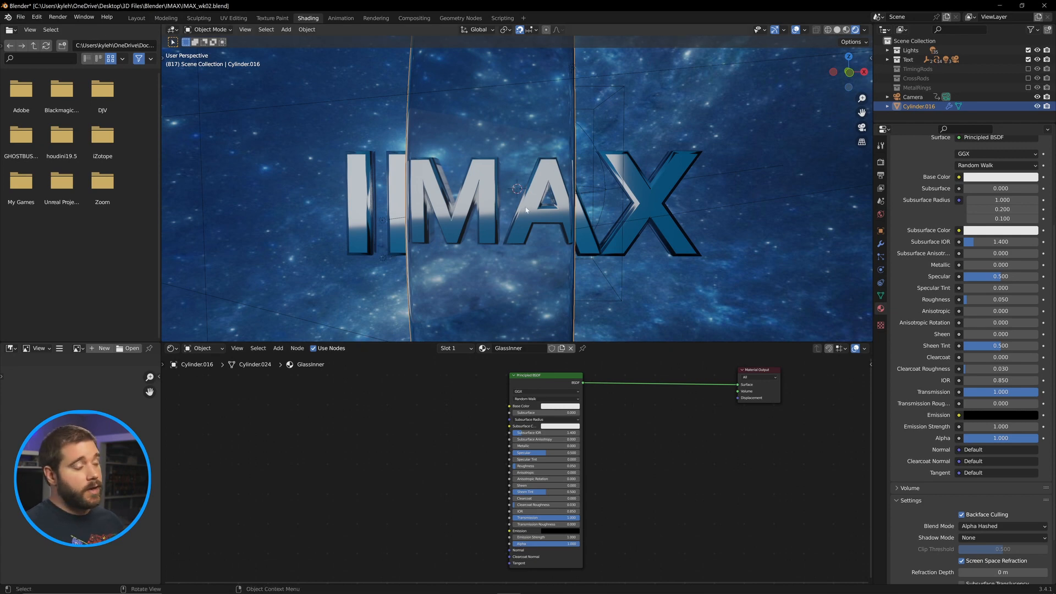
scroll(527, 210, down, 6)
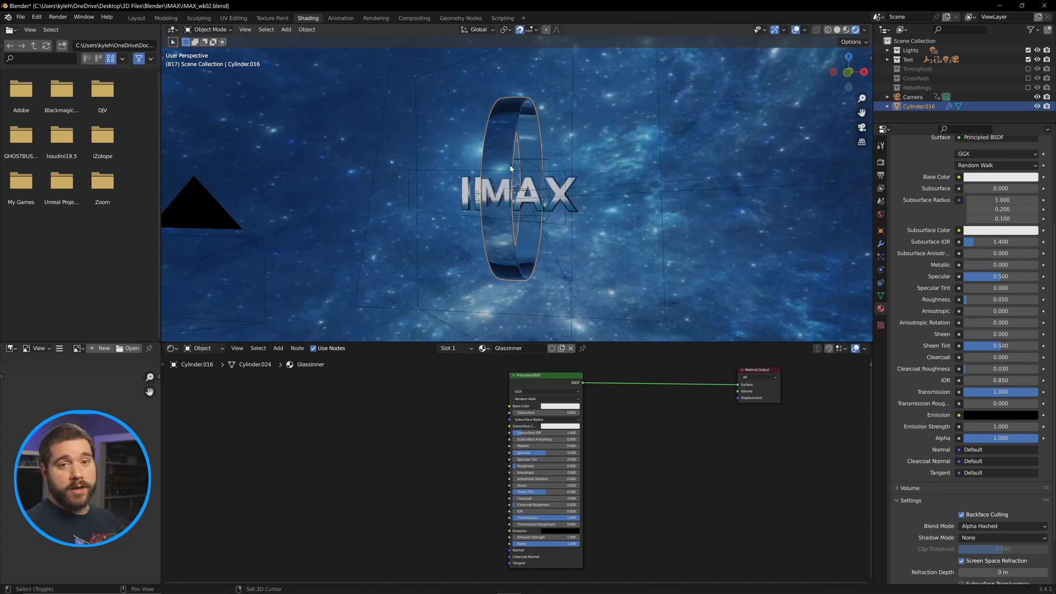
key(shift+d)
key(r)
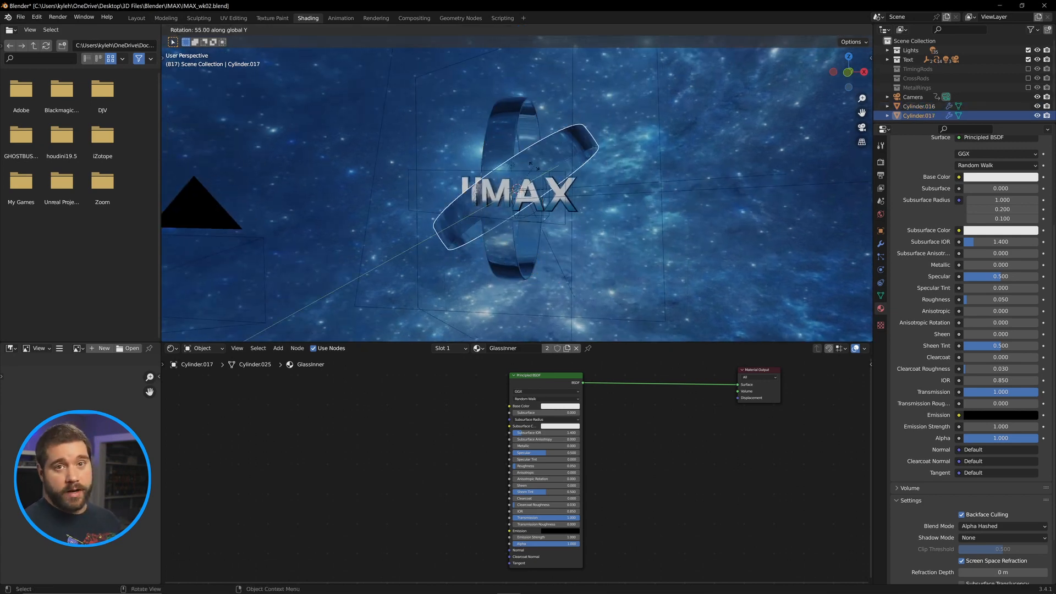
key(x)
key(z)
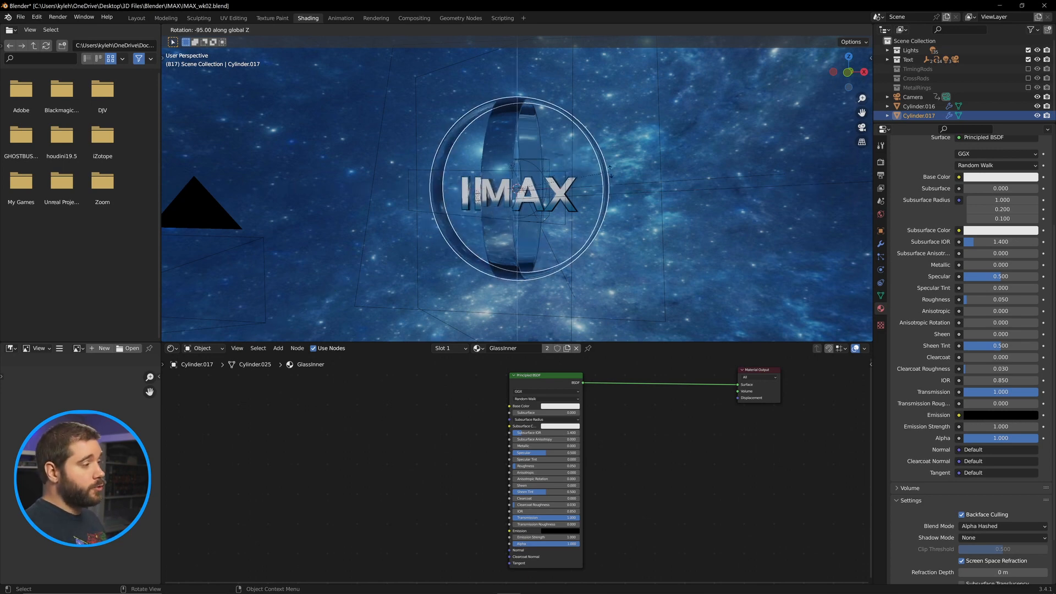
click(515, 152)
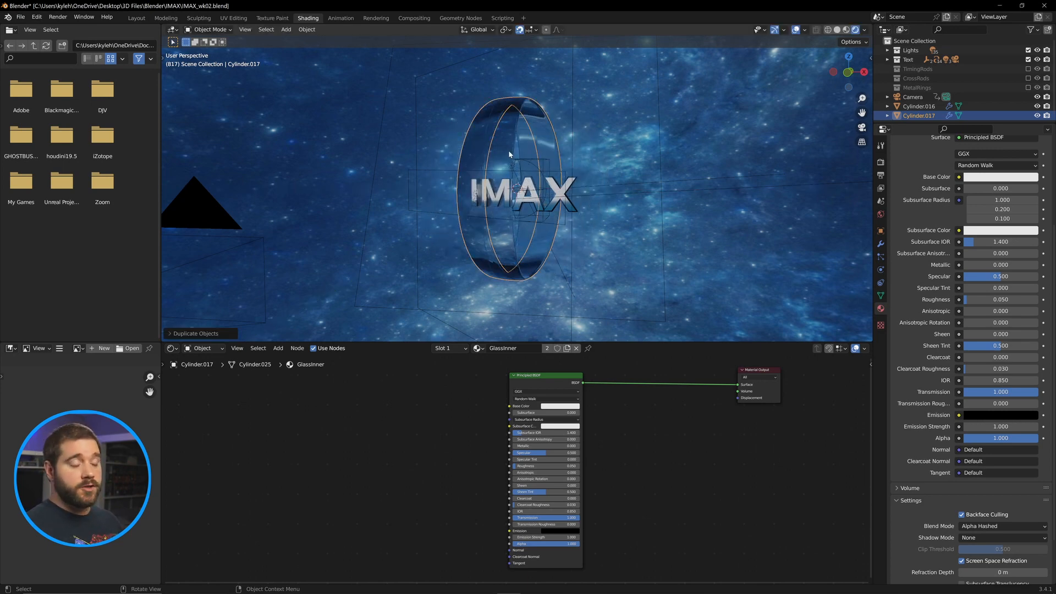
- Scale the duplicated glass ring up by a factor of 2 to form an outer ring around the original
key(s)
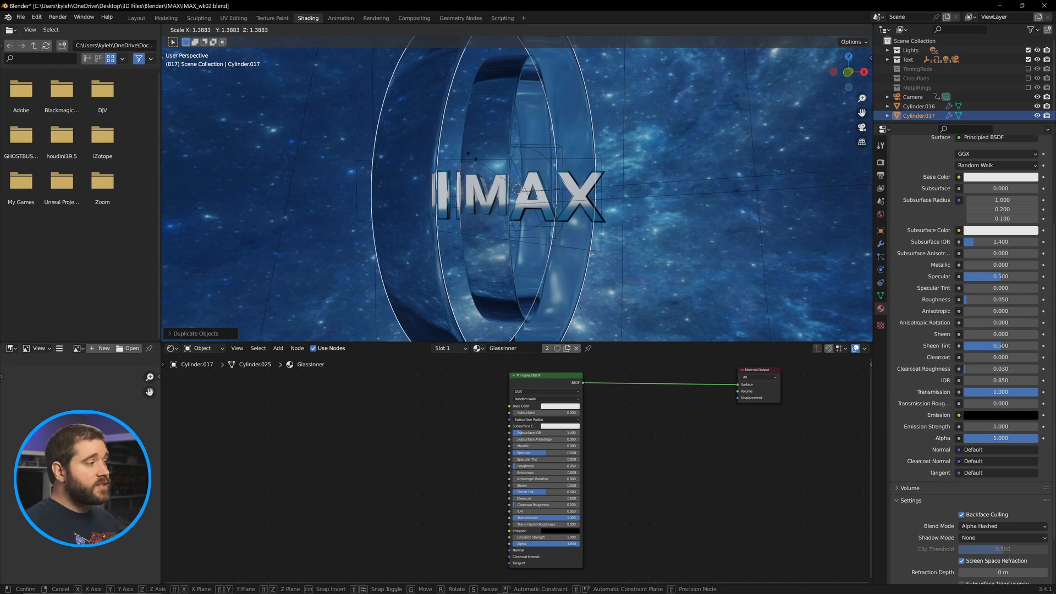
text(2)
key(Return)
scroll(474, 160, up, 2)
middle_drag(474, 163, 497, 163)
scroll(487, 163, up, 3)
click(794, 133)
mouse_move(645, 148)
middle_down()
mouse_move(657, 144)
mouse_move(644, 146)
middle_up()
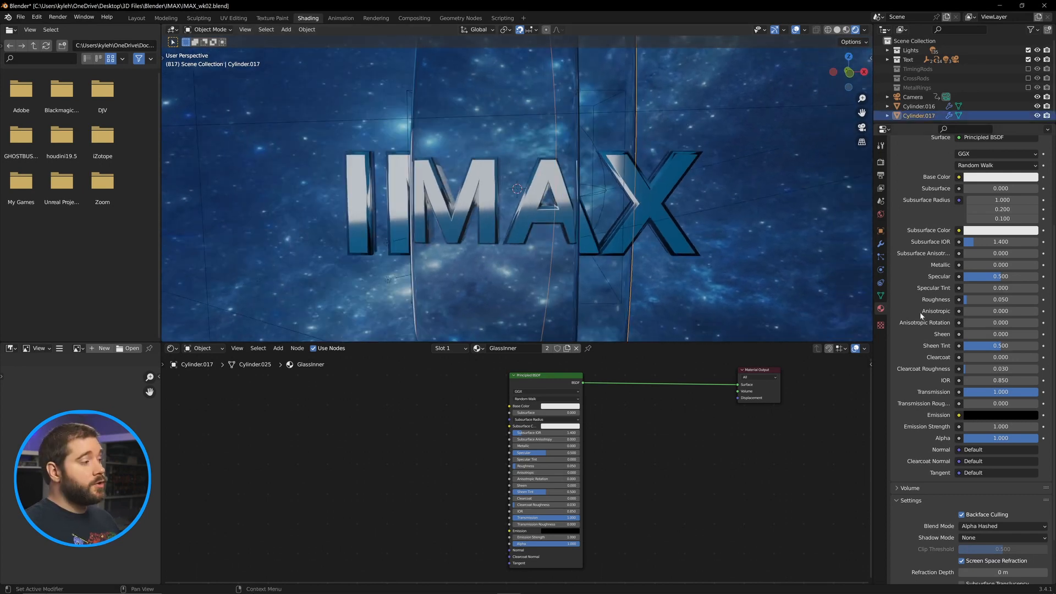
- Give the outer ring its own copy of the glass material named GlassOuter and disable Screen Space Refraction for it
scroll(921, 315, up, 5)
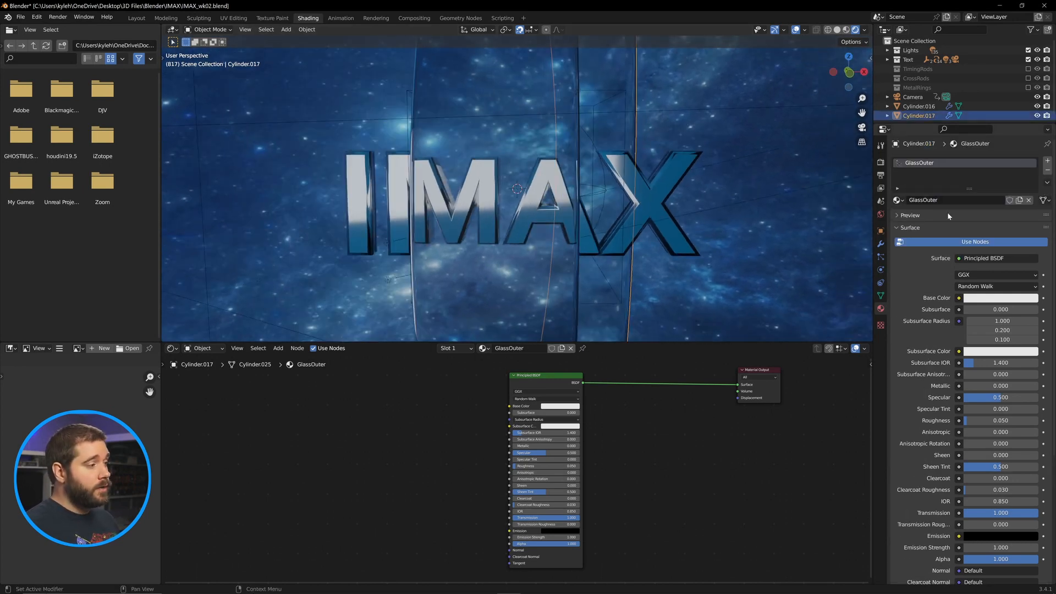
scroll(943, 323, down, 7)
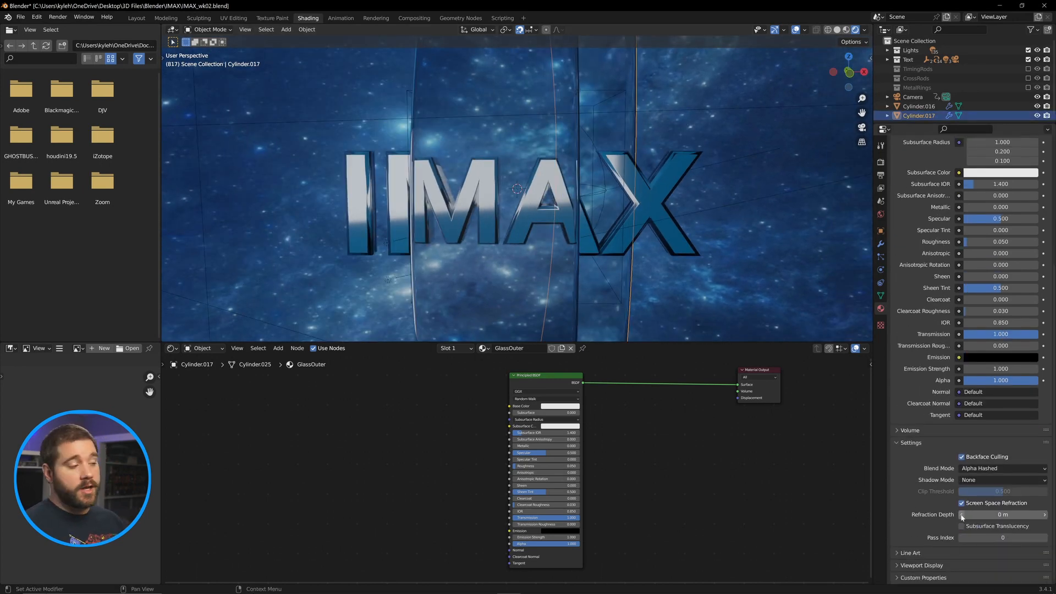
click(961, 503)
click(724, 260)
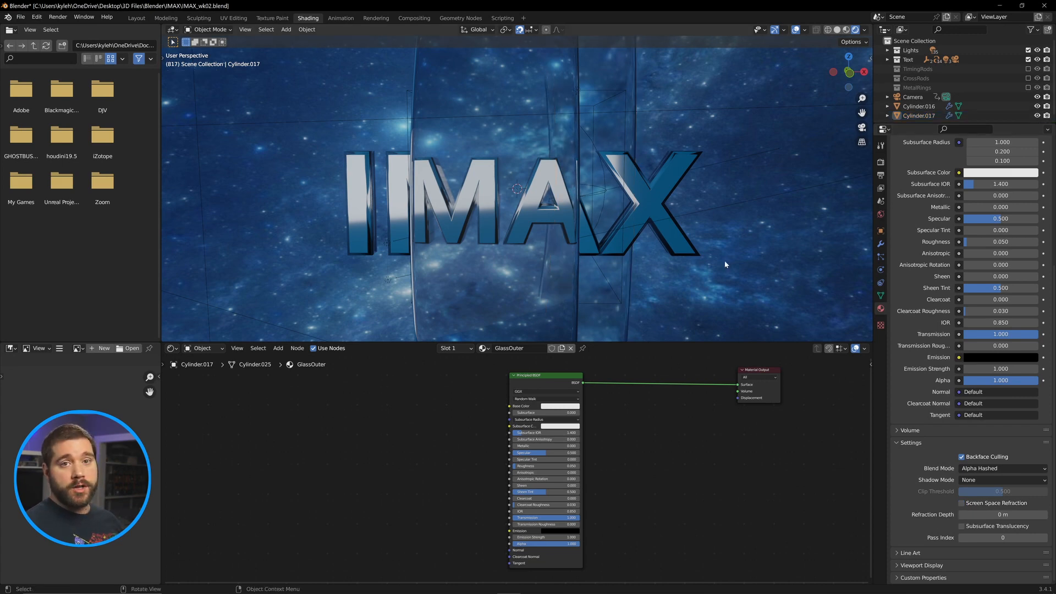
mouse_move(725, 259)
middle_down()
mouse_move(739, 260)
mouse_move(725, 267)
middle_up()
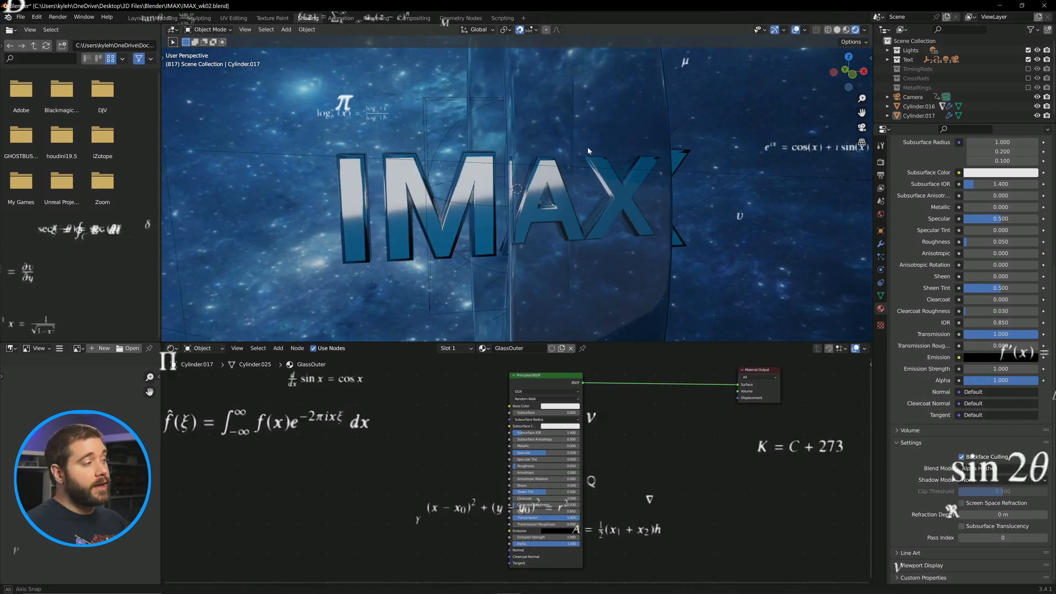
scroll(579, 148, down, 3)
scroll(570, 149, up, 3)
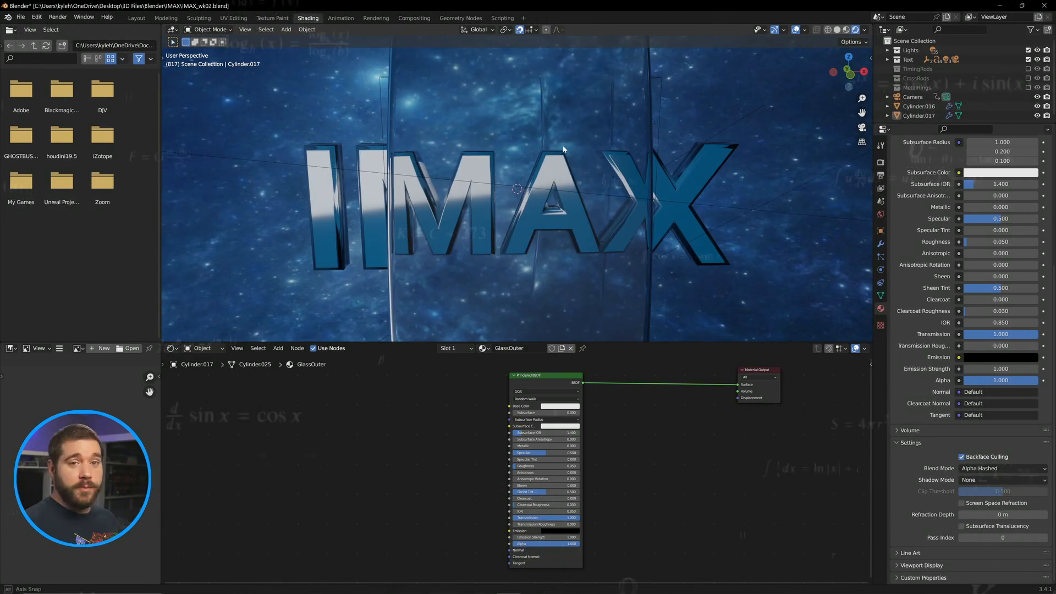
middle_drag(565, 149, 586, 161)
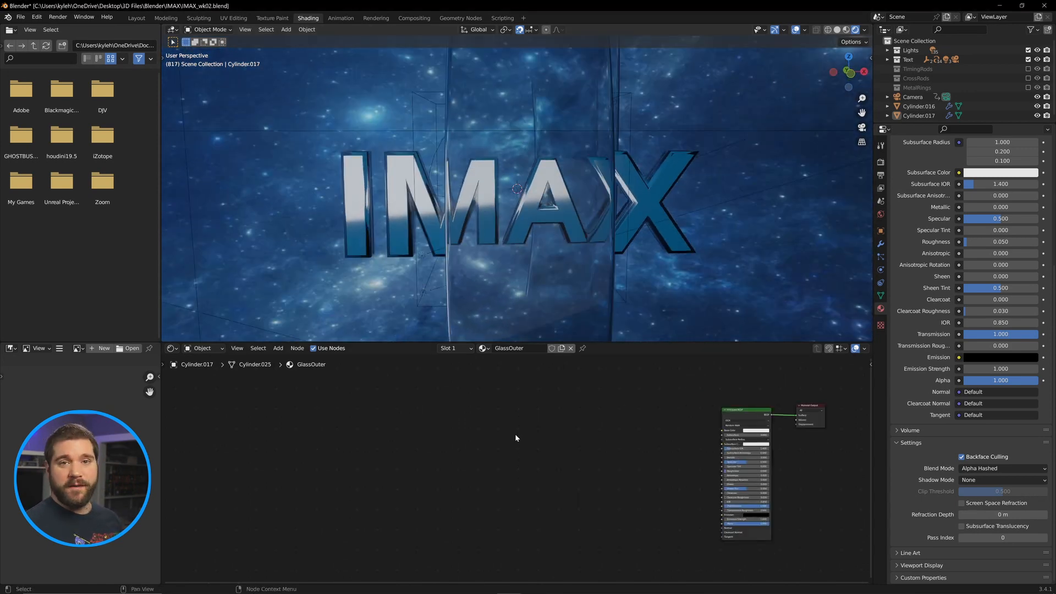
- Add a Mapping node and a Texture Coordinate node to the GlassOuter material
key(shift+a)
text(m)
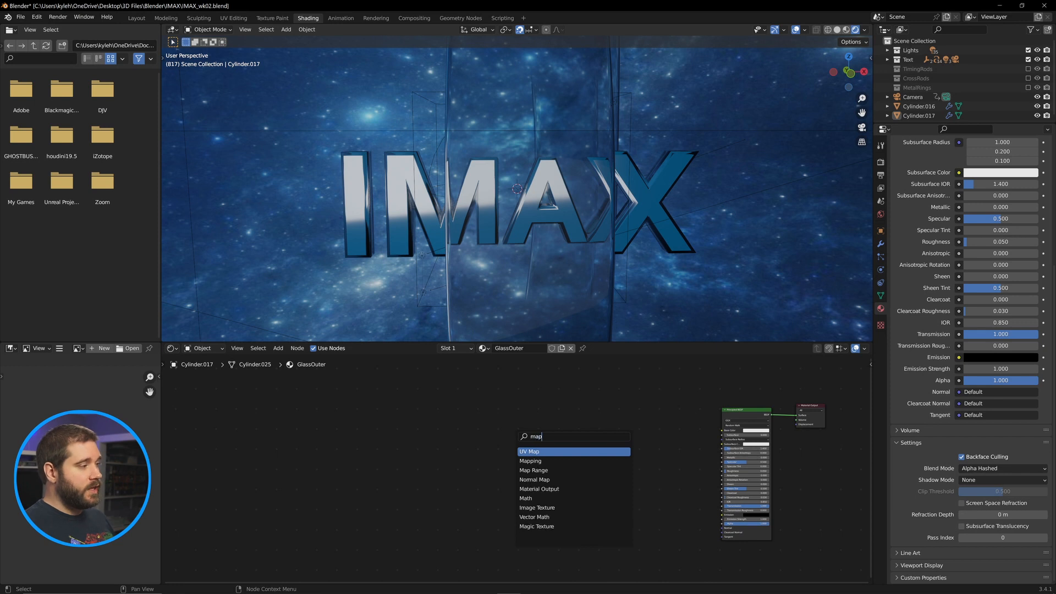
text(ap)
key(Down)
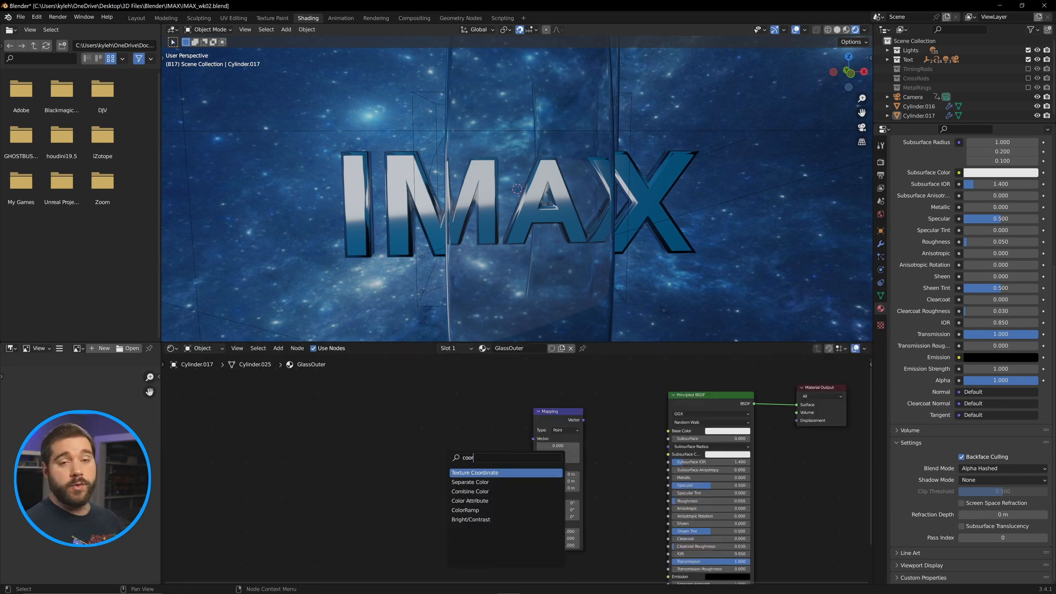
key(Return)
click(488, 440)
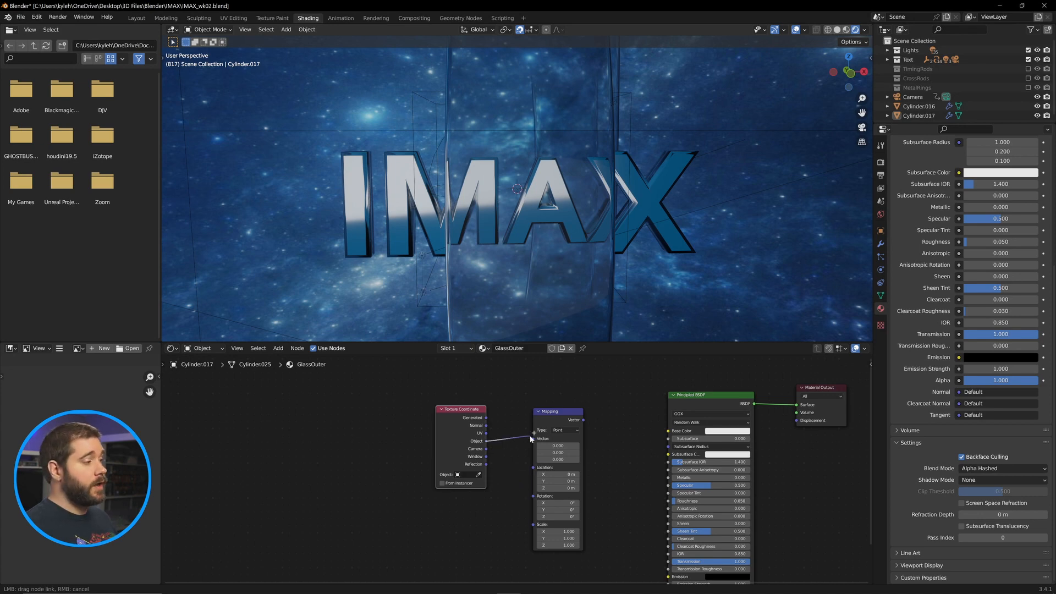
- Connect the Object coordinates to the Mapping vector and the Mapping output to the Principled BSDF's Normal, spacing the nodes apart
drag(530, 437, 533, 438)
drag(583, 420, 668, 472)
middle_drag(599, 412, 567, 513)
scroll(567, 513, down, 1)
drag(440, 388, 380, 397)
drag(522, 390, 549, 398)
middle_drag(549, 399, 552, 423)
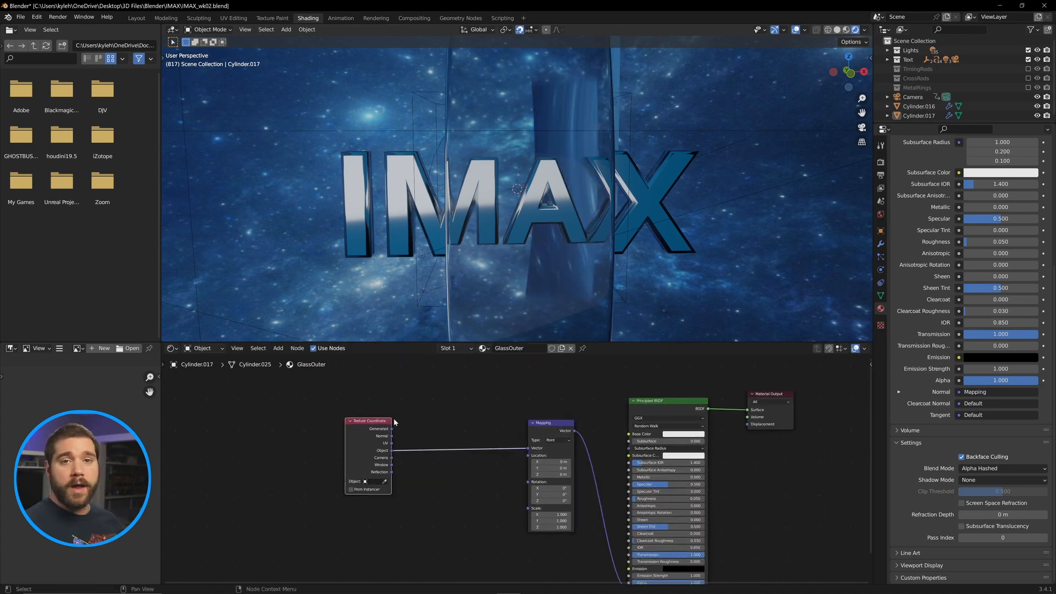
- Insert a Noise Texture node into the link between the Texture Coordinate and Mapping nodes
key(shift+a)
text(snoise)
key(Return)
click(463, 419)
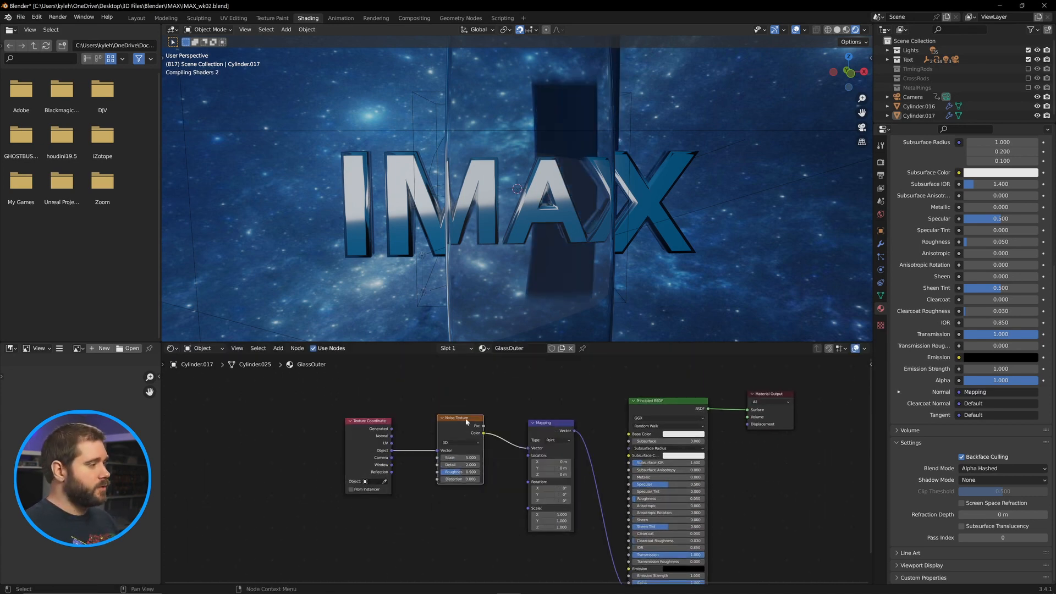
drag(464, 418, 450, 419)
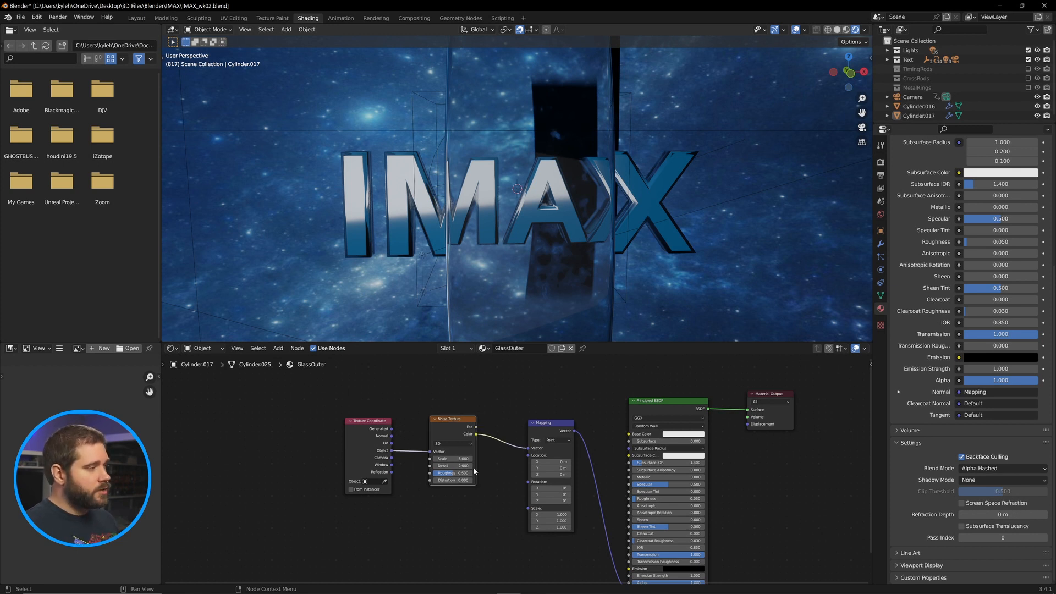
- Set the Noise Texture's scale to 3, roughness to 0.25 and distortion to 1, and the Mapping node's Z rotation to 115°
text(0.25)
key(Return)
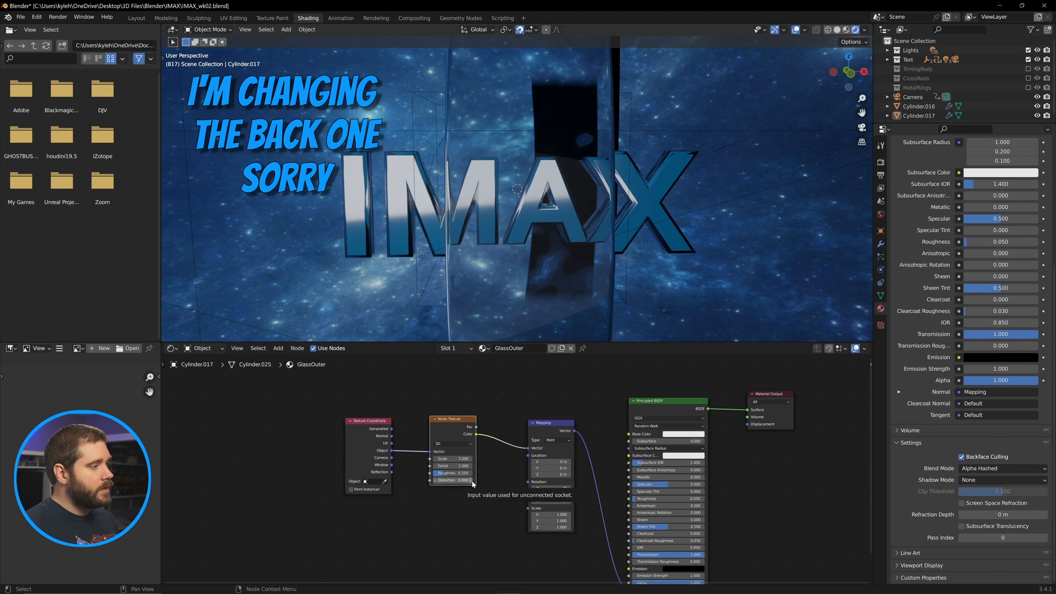
text(11)
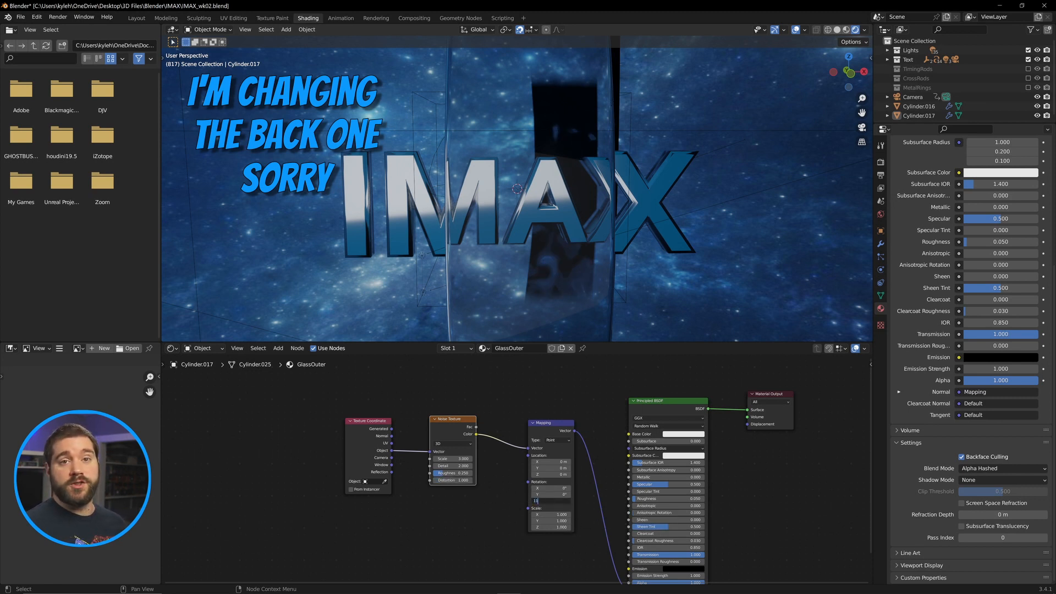
text(5)
key(Return)
- Move the Texture Coordinate, Noise Texture and Mapping nodes together farther away from the Principled BSDF
middle_drag(501, 543, 475, 523)
drag(561, 377, 288, 523)
key(g)
click(468, 409)
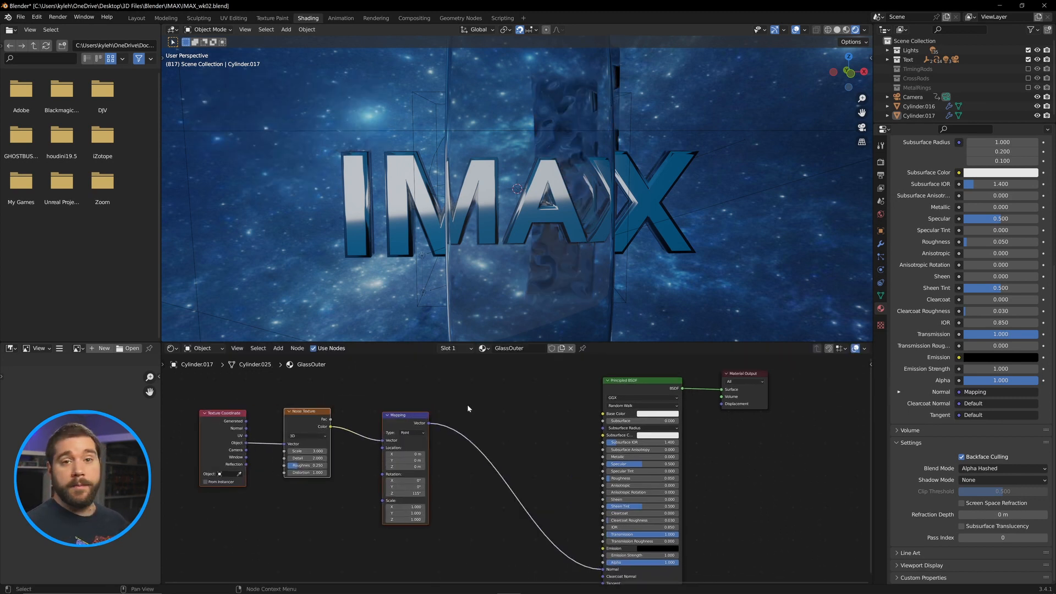
- Insert a Bump node before the Principled BSDF's Normal input and feed the Mapping output into its Height instead of its Normal
key(shift+a)
click(504, 428)
text(bump)
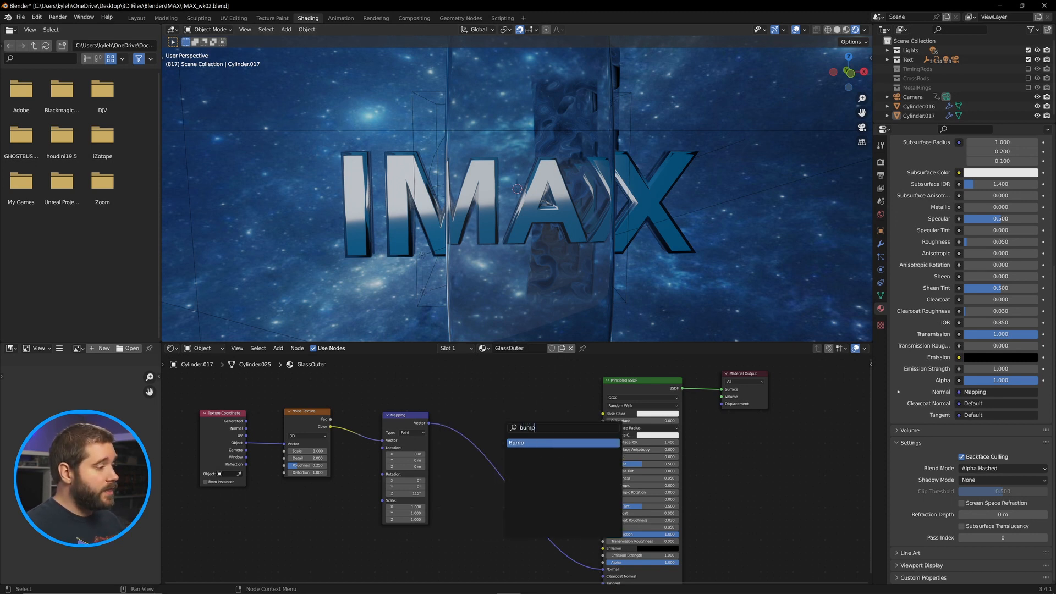
key(Return)
click(487, 457)
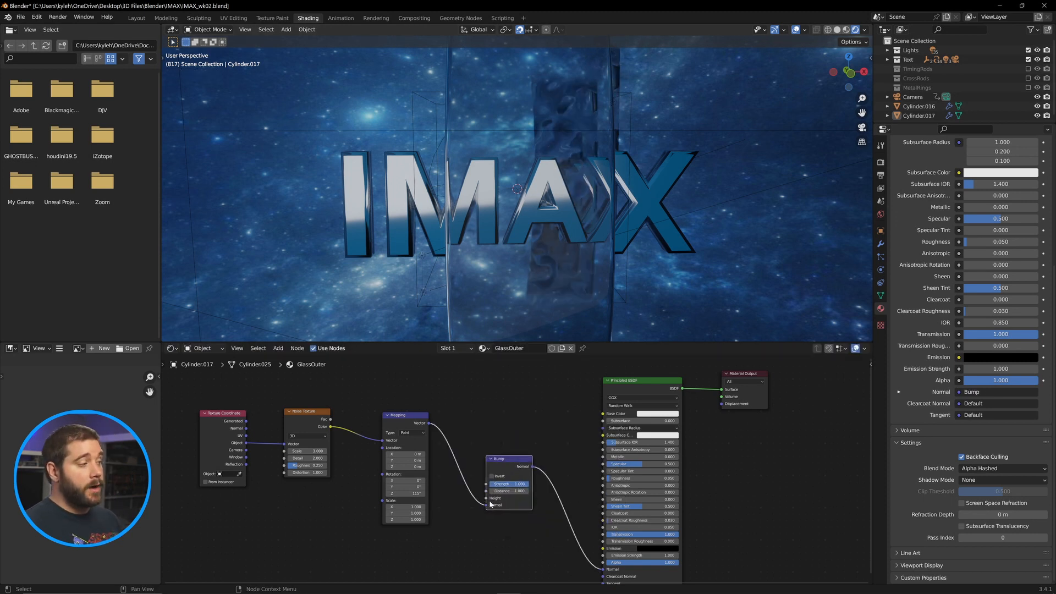
ctrl+right_drag(463, 467, 452, 505)
drag(429, 423, 486, 498)
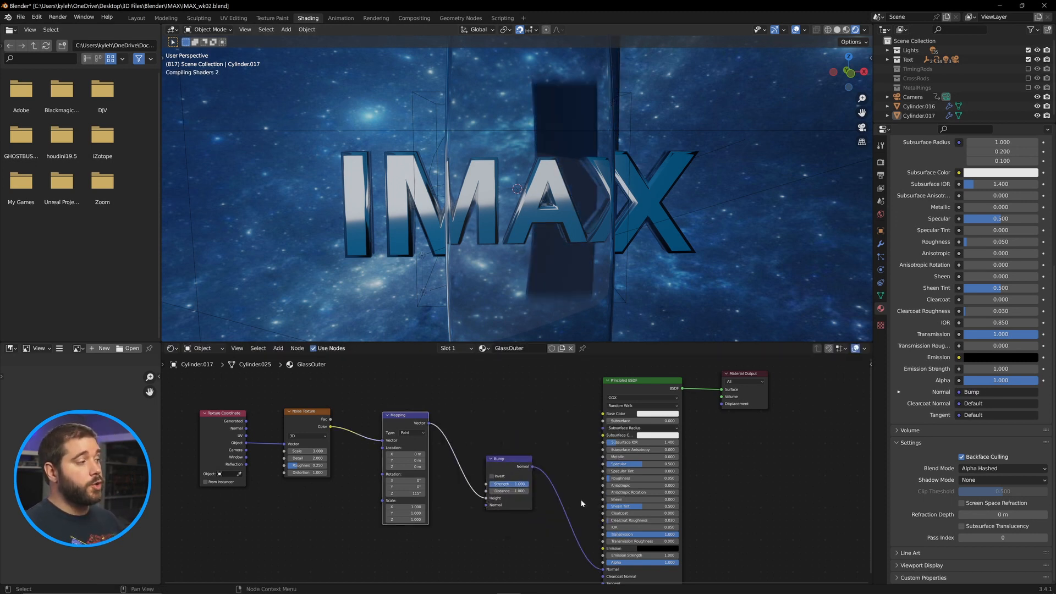
- Copy the Texture Coordinate, Noise Texture, Mapping and Bump nodes from GlassOuter into the inner ring's GlassInner material
scroll(511, 501, down, 3)
middle_drag(512, 498, 498, 474)
drag(308, 383, 524, 538)
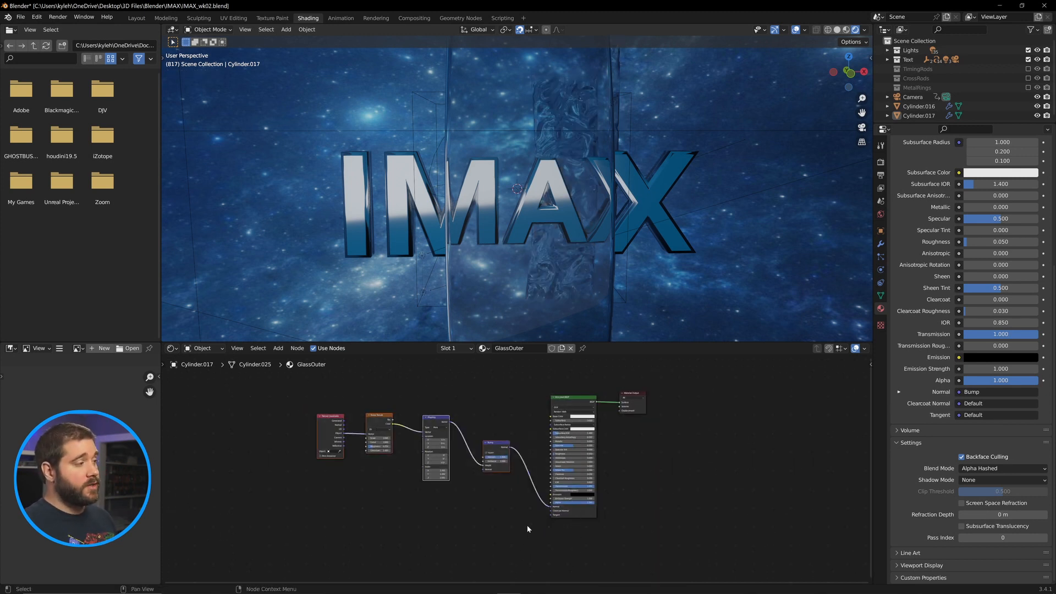
middle_drag(592, 256, 540, 284)
click(539, 284)
scroll(540, 285, down, 4)
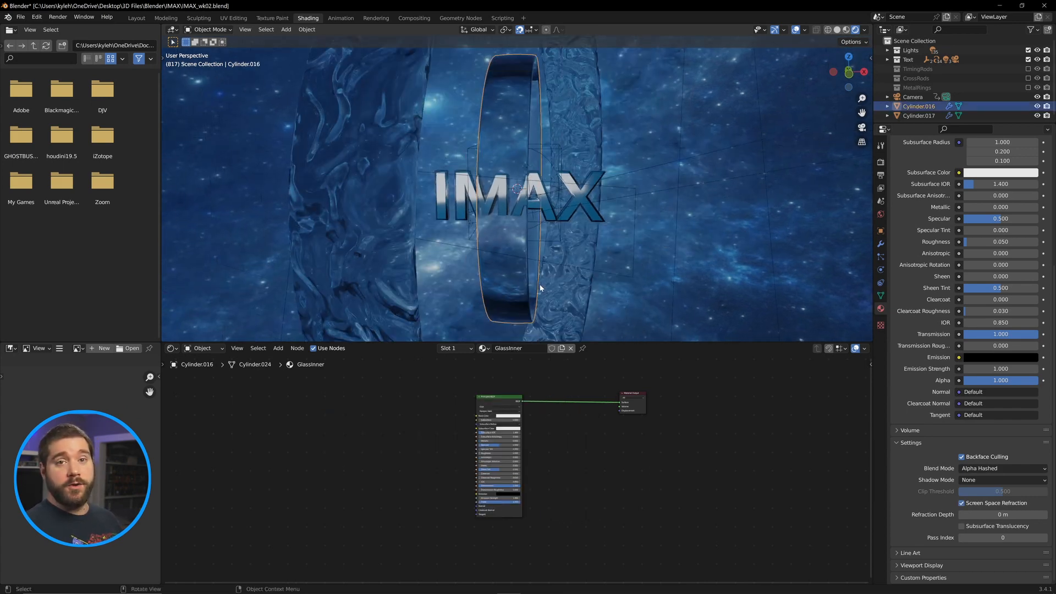
scroll(540, 285, up, 2)
key(ctrl+v)
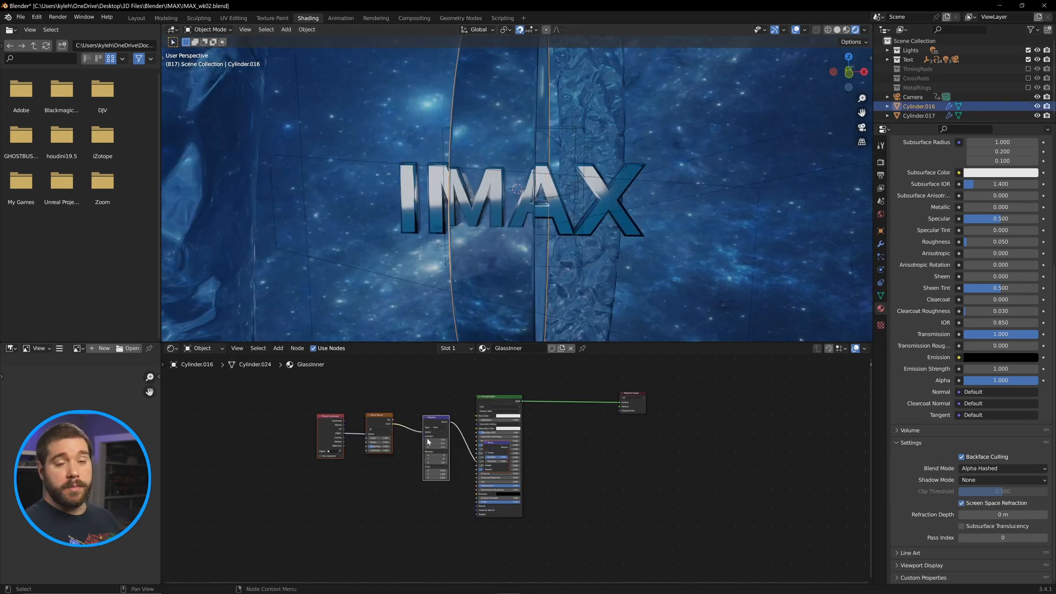
- Move the pasted nodes clear of GlassInner's Principled BSDF and connect the Bump output to its Normal input
drag(437, 419, 391, 423)
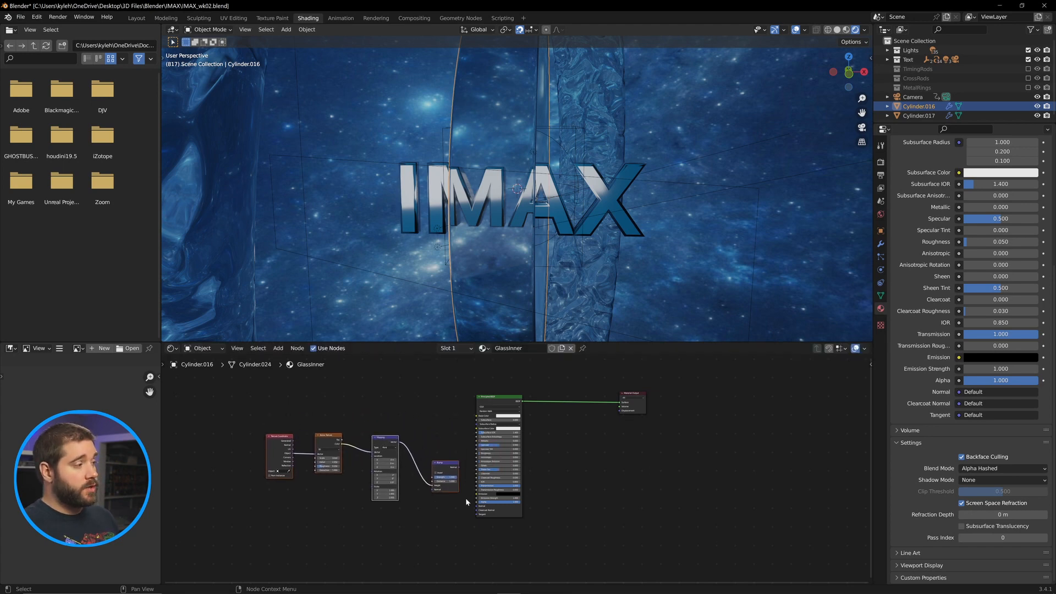
scroll(454, 467, up, 2)
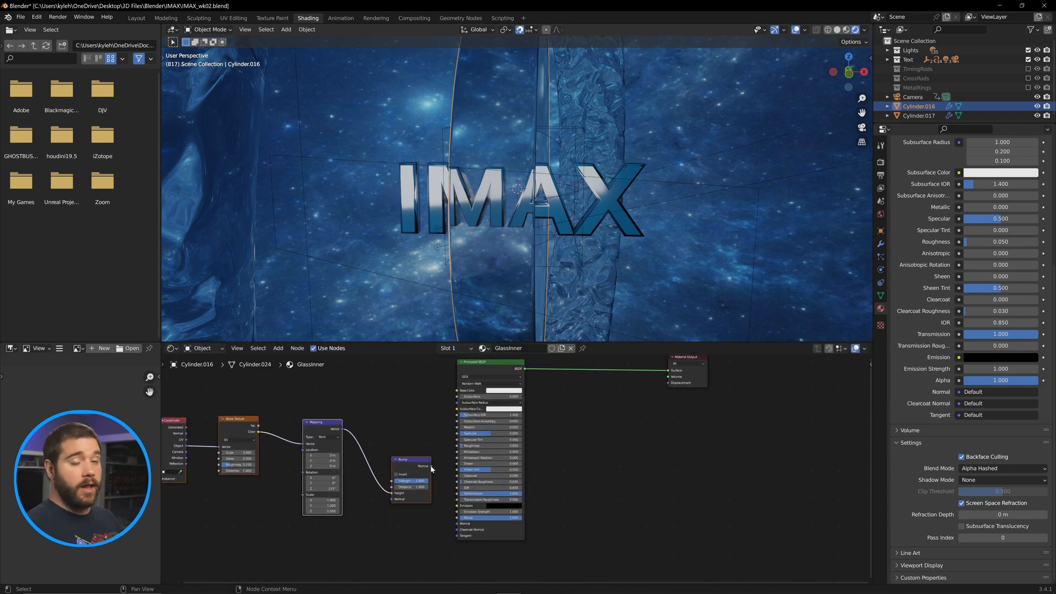
drag(431, 467, 458, 523)
scroll(465, 210, up, 2)
middle_drag(356, 405, 521, 435)
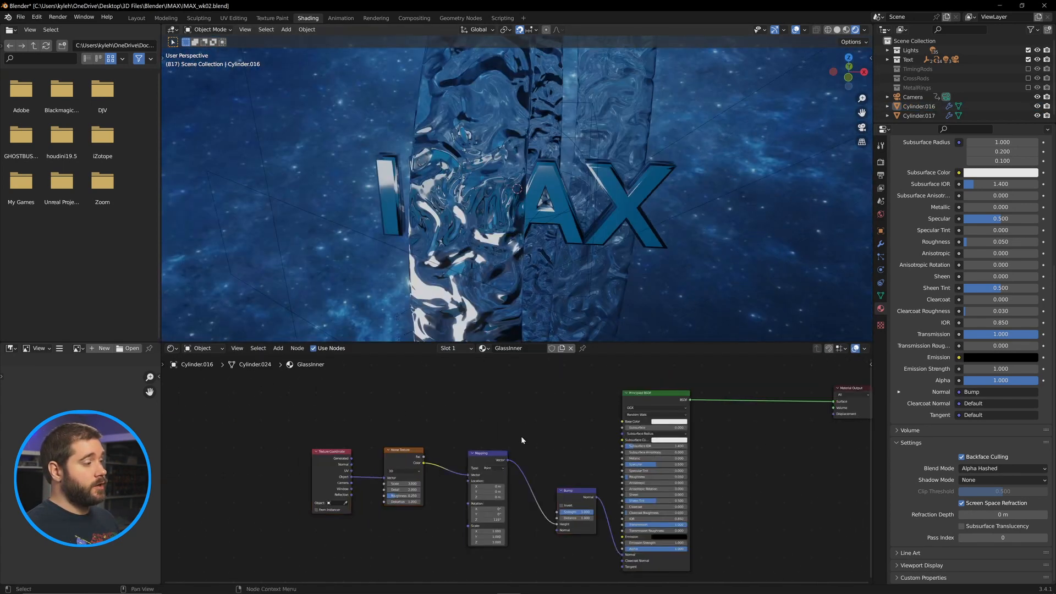
- Set the Bump strength of the outer ring's GlassOuter material to 0.075 and check the distortion of the title through the glass
scroll(504, 250, down, 3)
click(504, 250)
scroll(504, 250, up, 5)
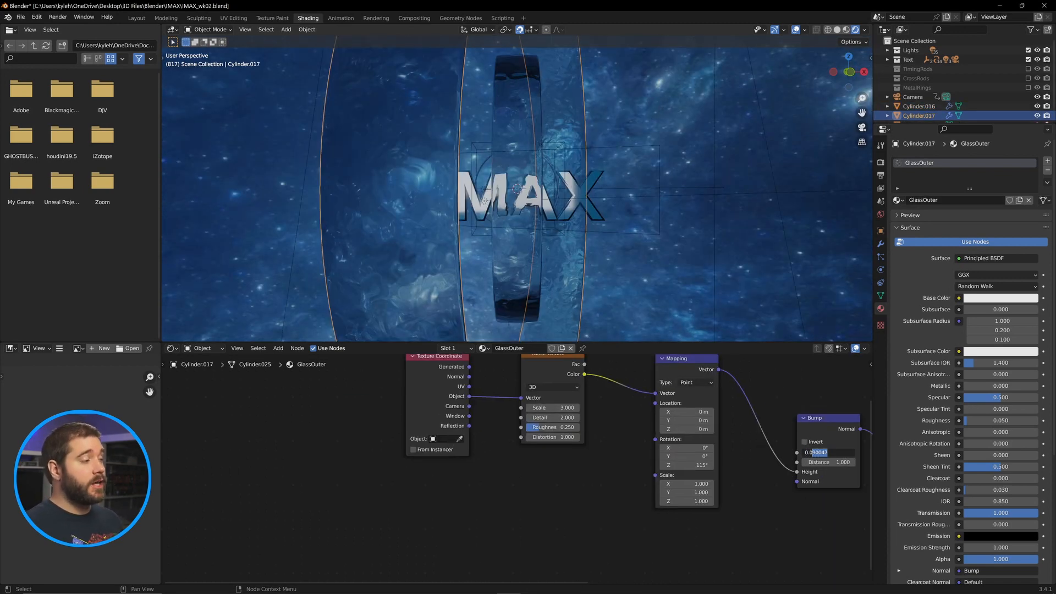
scroll(572, 293, up, 5)
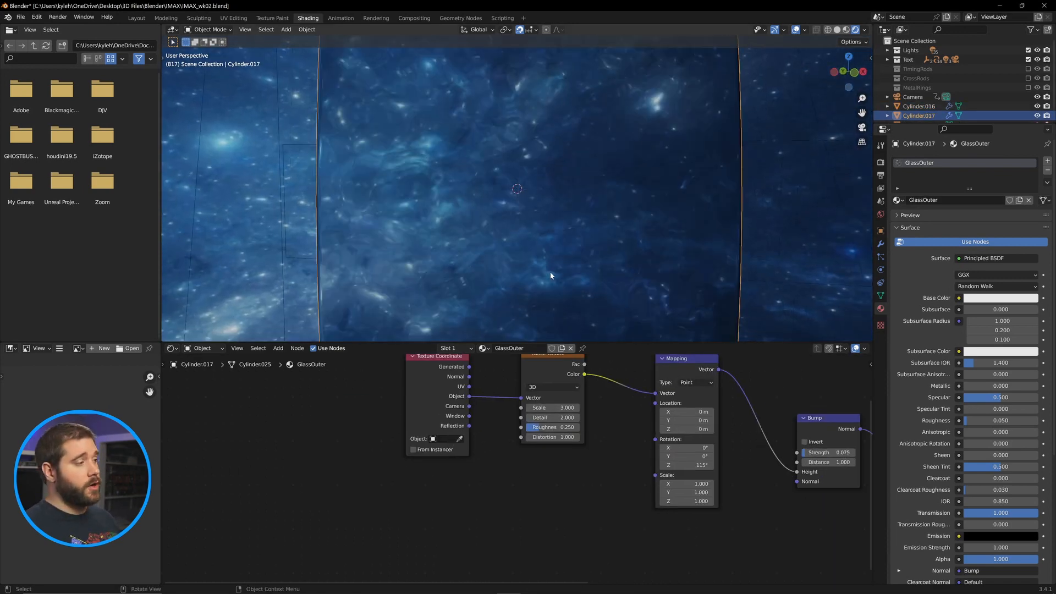
middle_drag(549, 271, 533, 275)
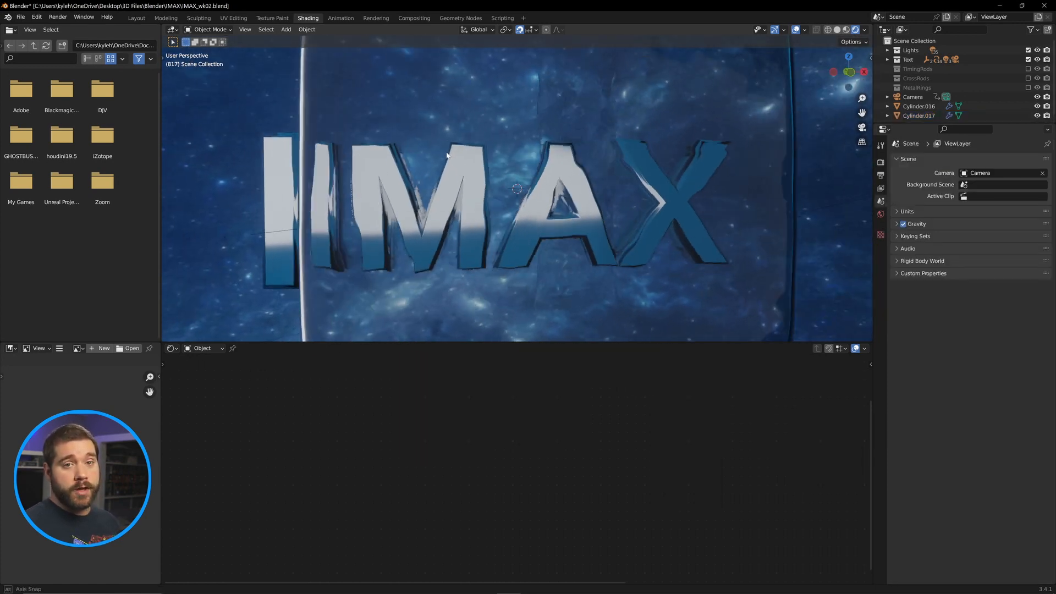
middle_drag(531, 164, 526, 164)
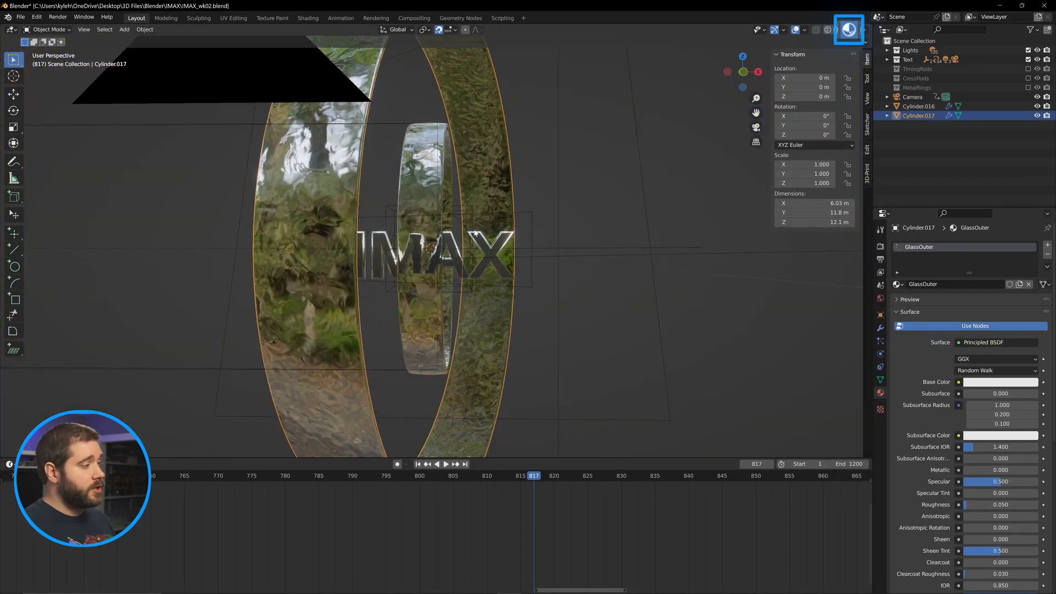
- Inspect the title's distortion through the glass rings up close and play the ring animation through the camera between about frames 779 and 872
scroll(312, 156, up, 3)
scroll(415, 154, up, 5)
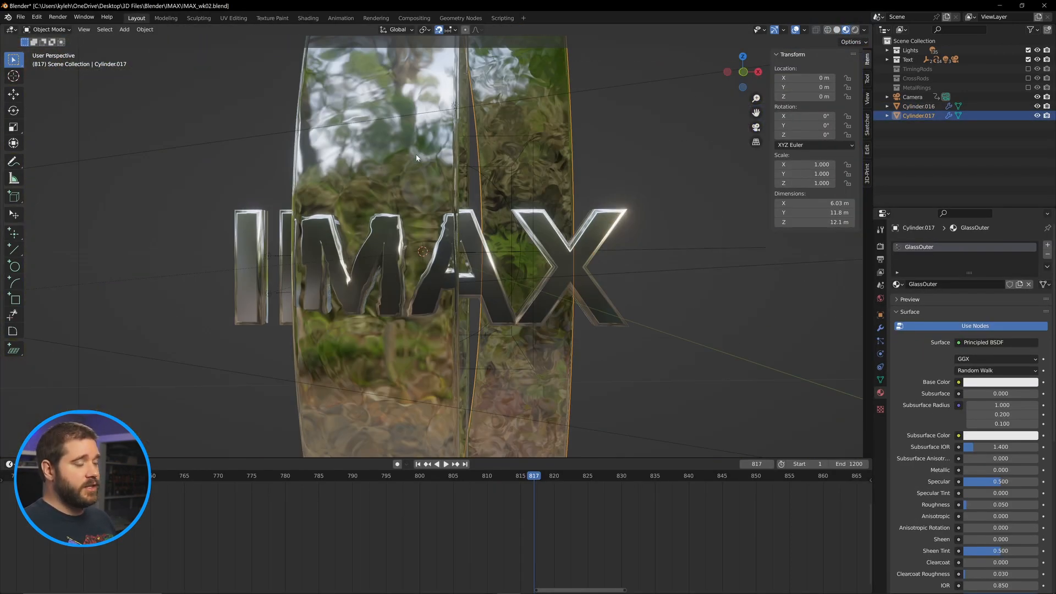
scroll(419, 160, down, 3)
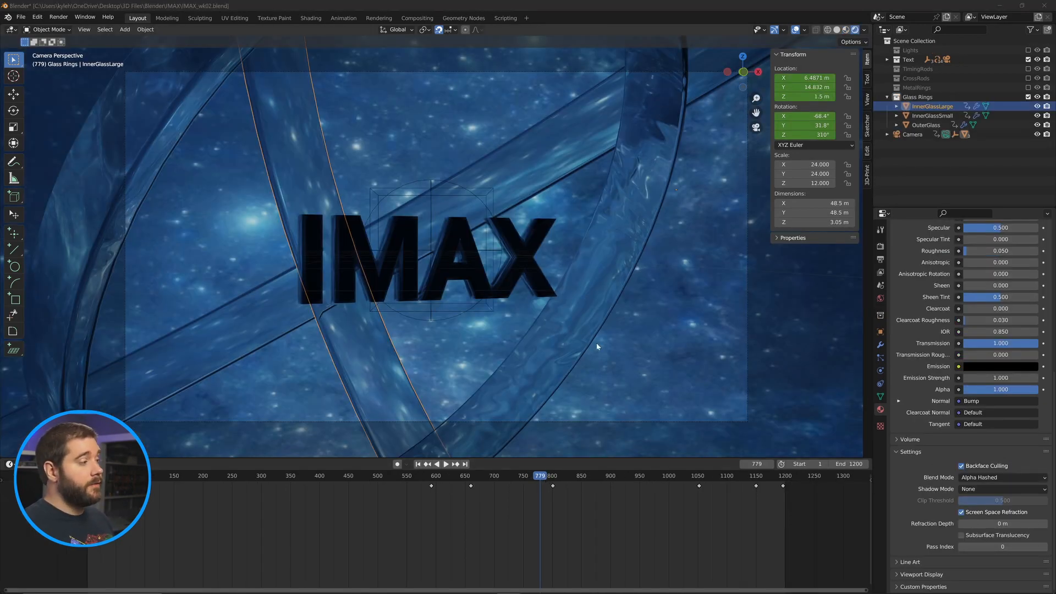
key(space)
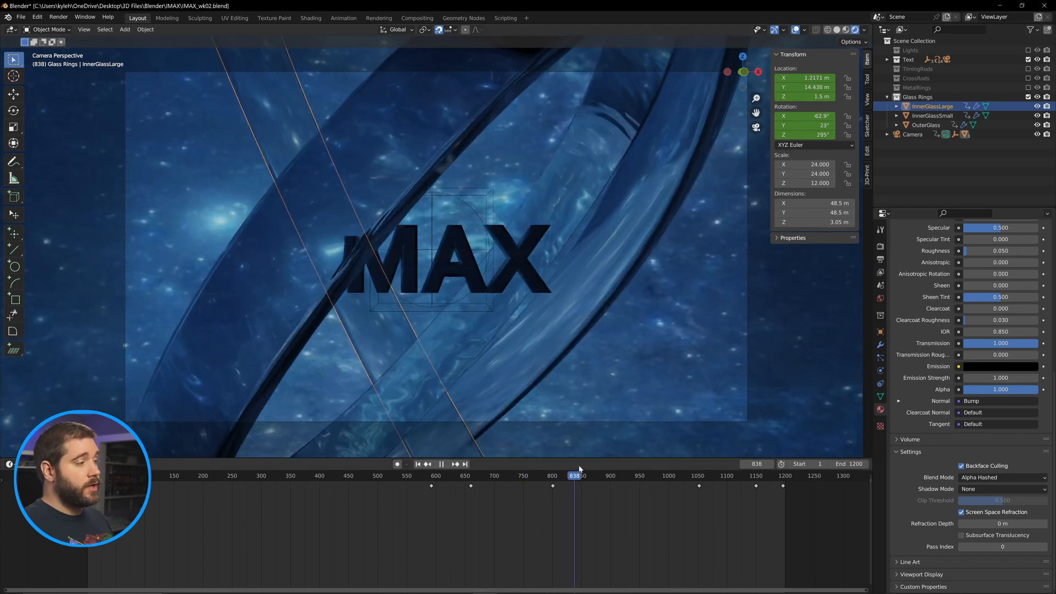
key(space)
click(558, 477)
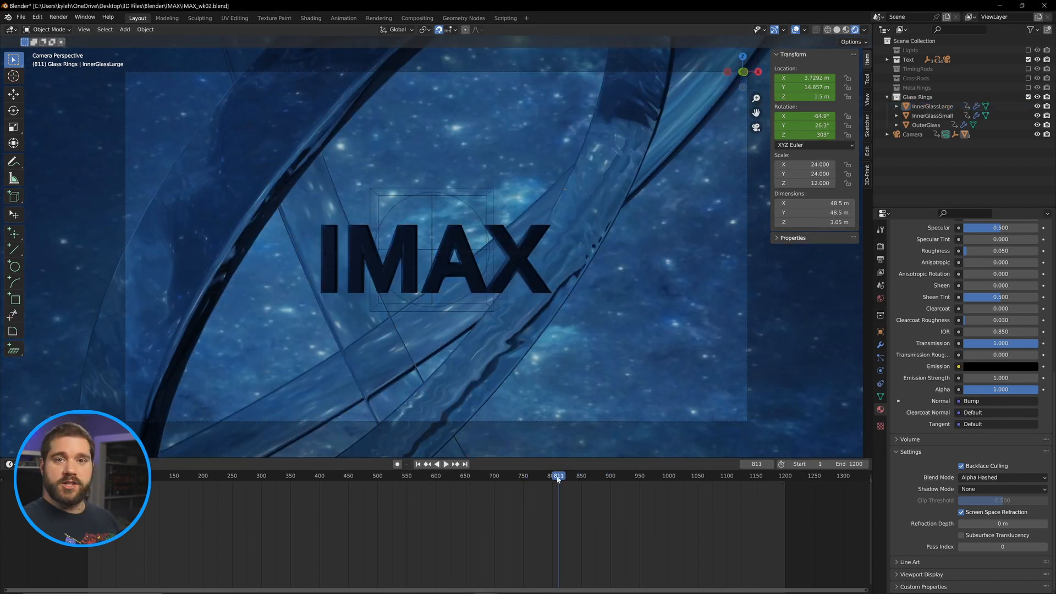
key(space)
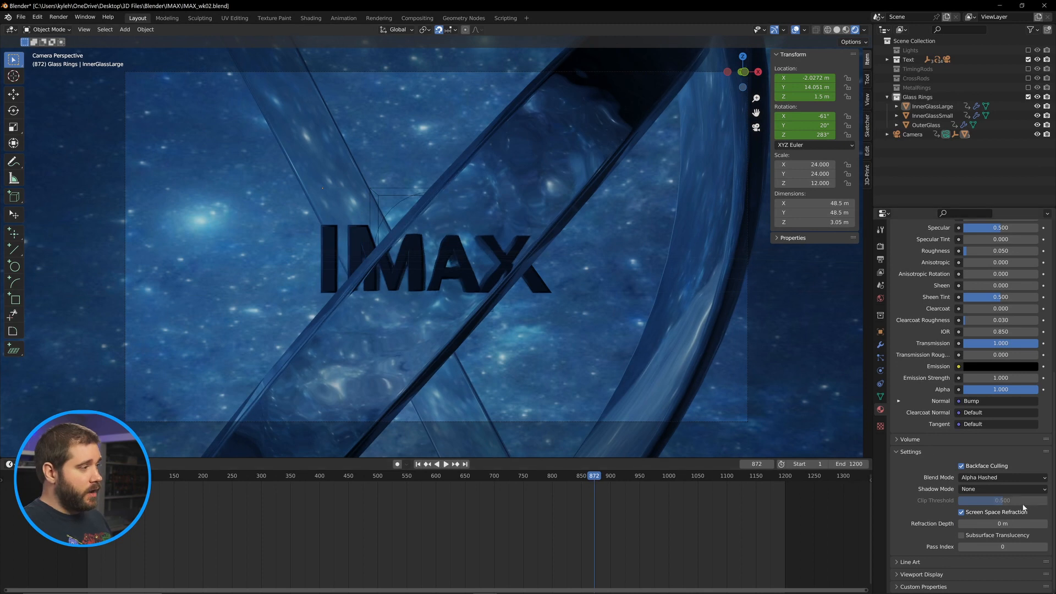
- Turn Screen Space Refraction off and back on for the large inner ring's material to compare how overlapping glass rings render
click(961, 513)
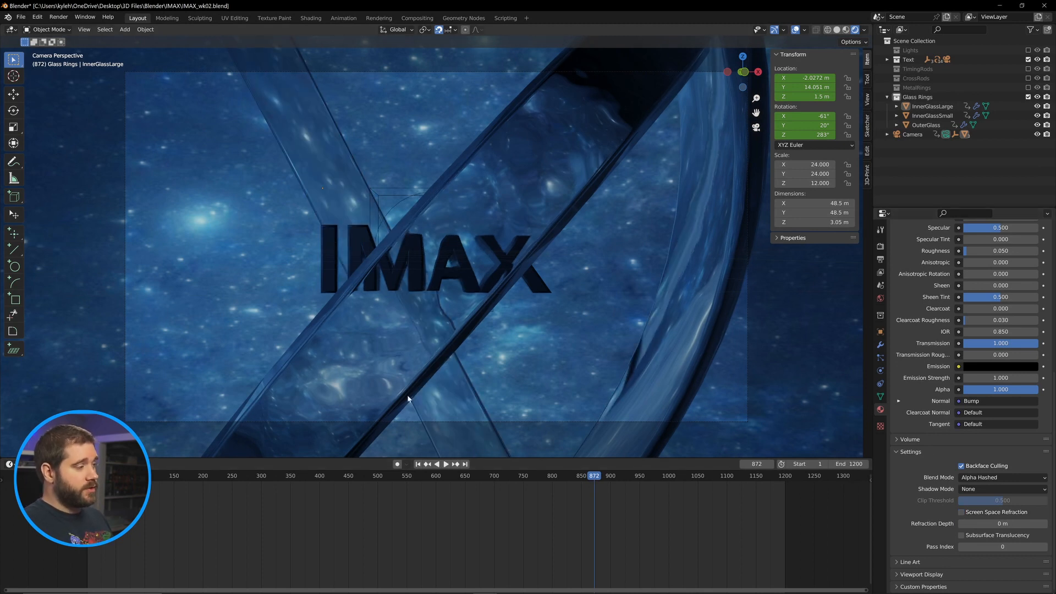
click(408, 399)
click(962, 513)
click(465, 256)
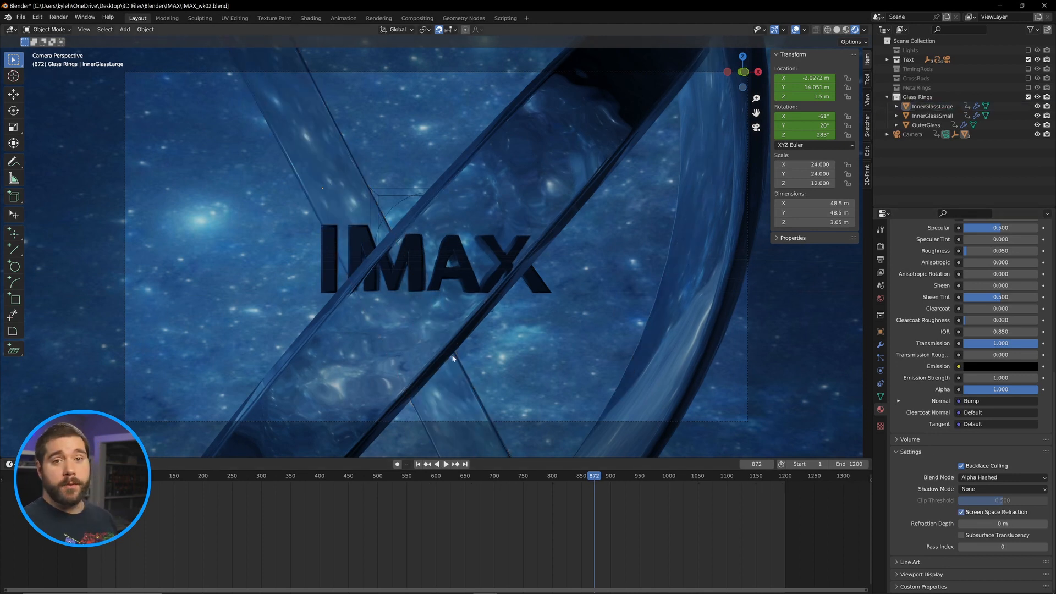
- Create a linked duplicate of the InnerGlassLarge ring in the same position
click(448, 385)
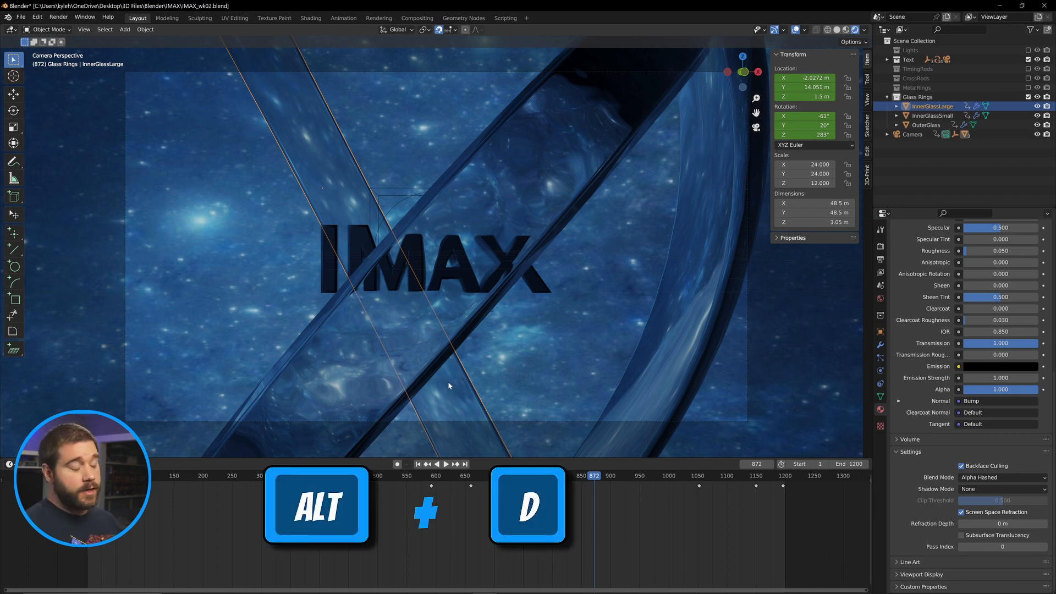
key(alt+d)
click(568, 348)
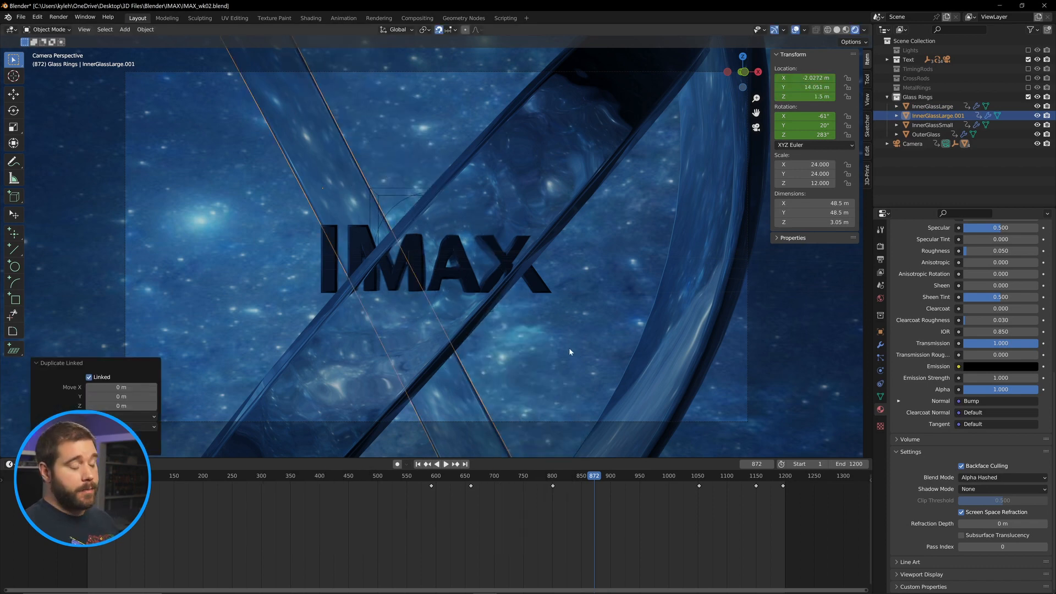
- Try scaling the linked duplicate's mesh in Edit Mode and cancel the scaling
middle_drag(569, 348, 493, 292)
key(Tab)
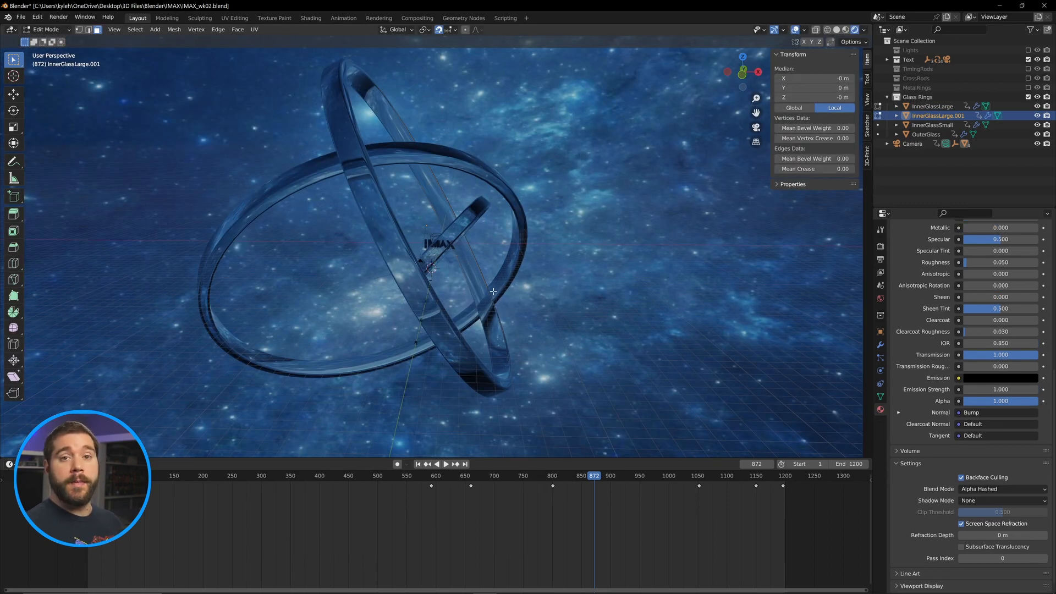
key(s)
right_click(494, 291)
scroll(452, 257, up, 4)
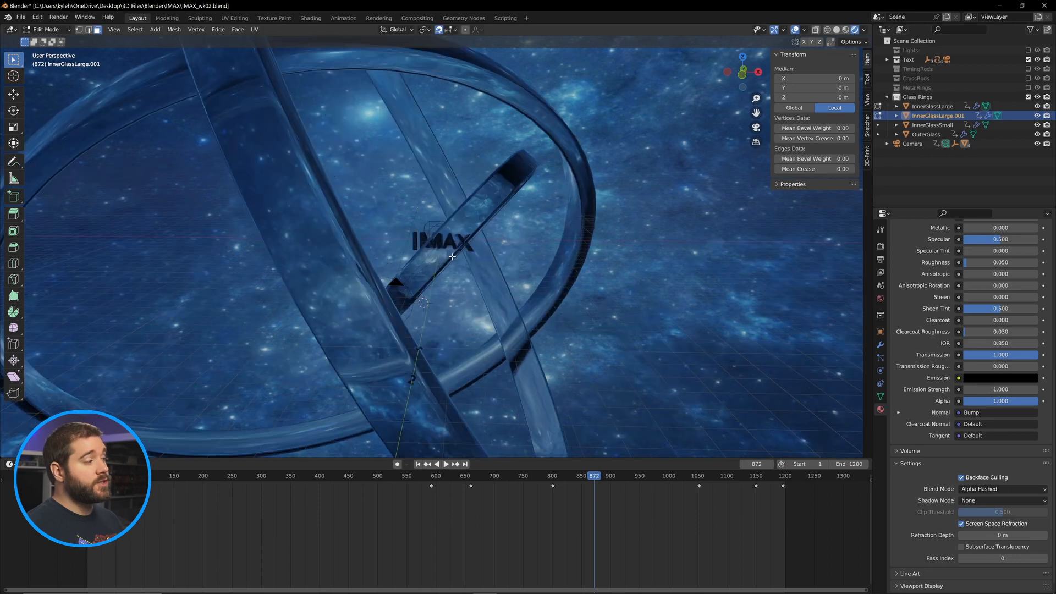
middle_drag(453, 256, 541, 319)
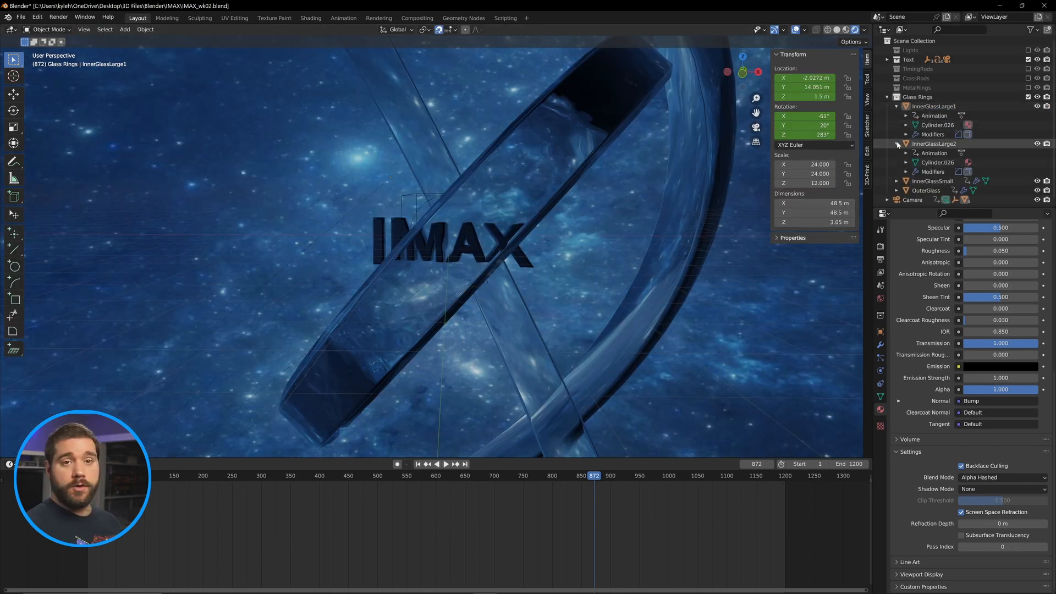
- Link the InnerGlassLarge2 ring's material slot to the object instead of the shared mesh data and choose a separate material for it
click(898, 145)
click(898, 106)
middle_drag(610, 195, 595, 217)
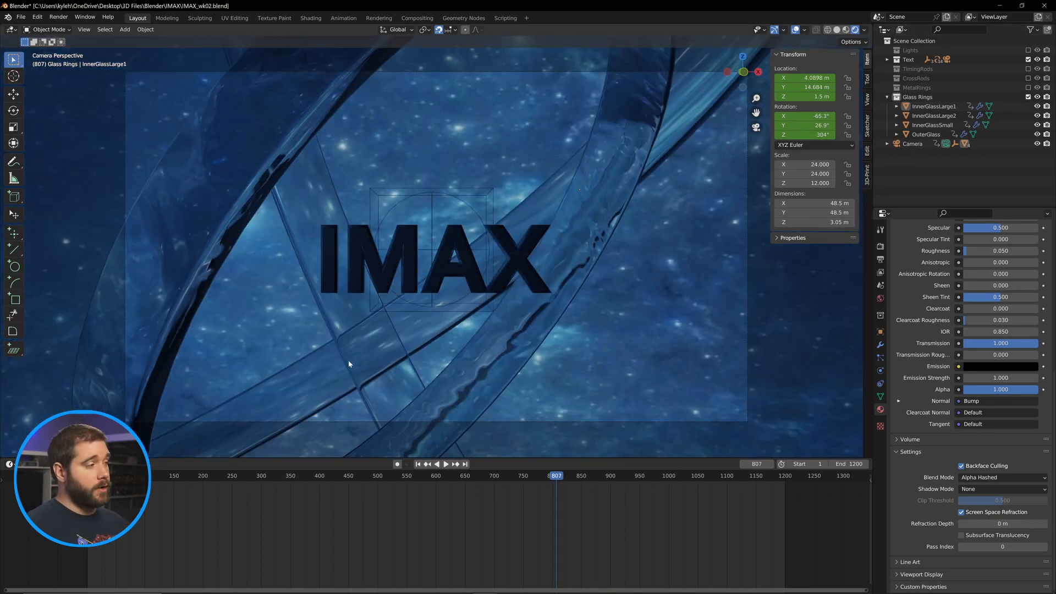
click(348, 361)
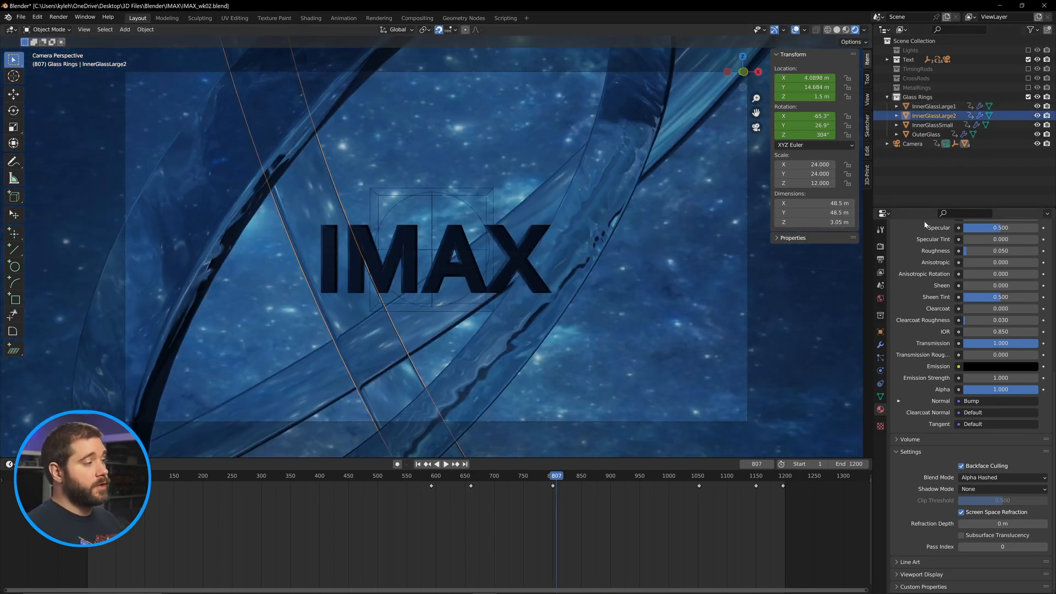
scroll(922, 243, up, 10)
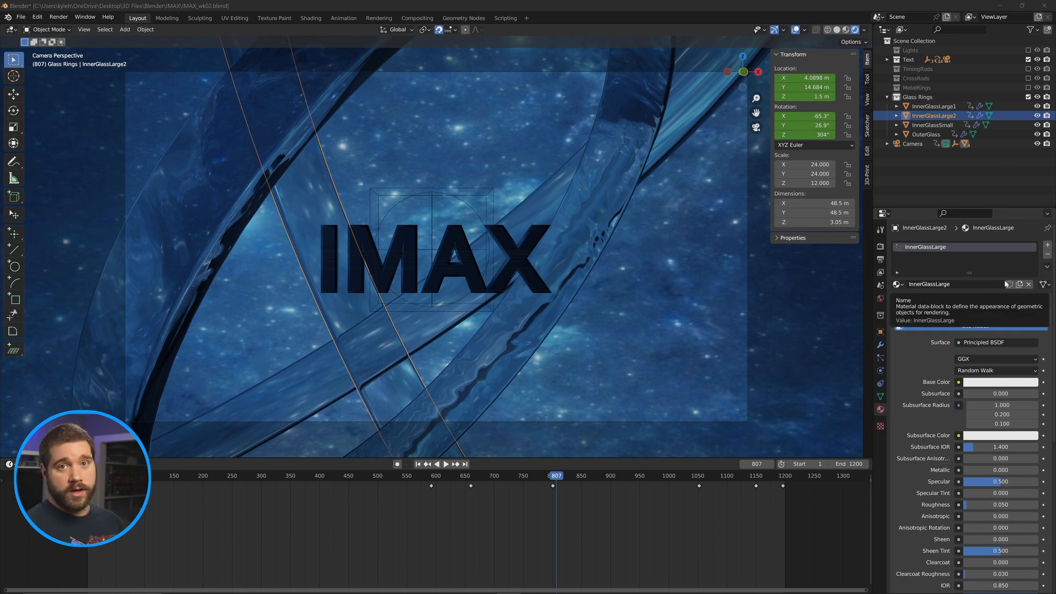
click(1044, 284)
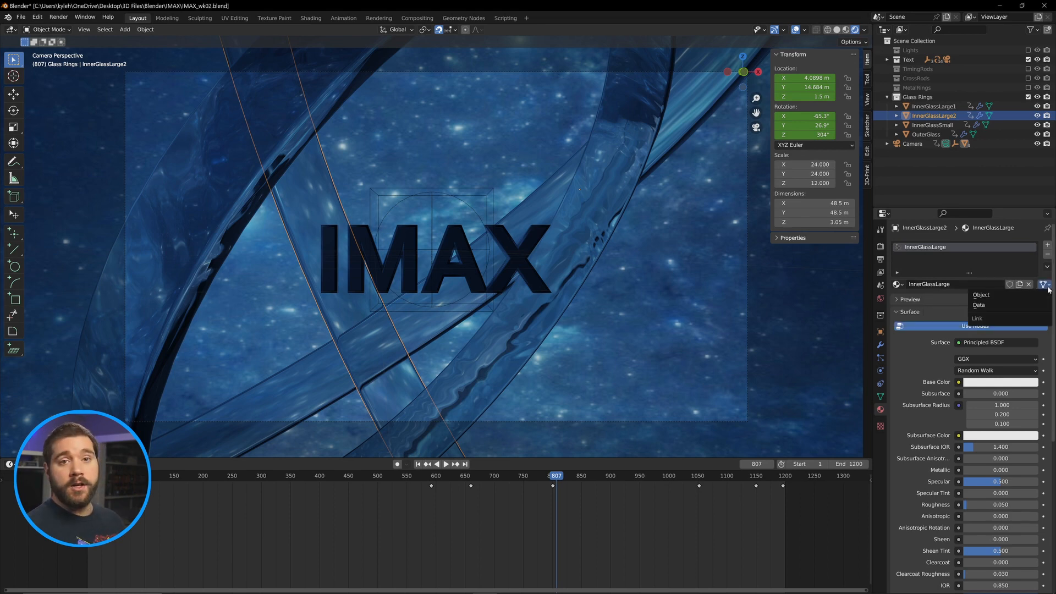
click(987, 308)
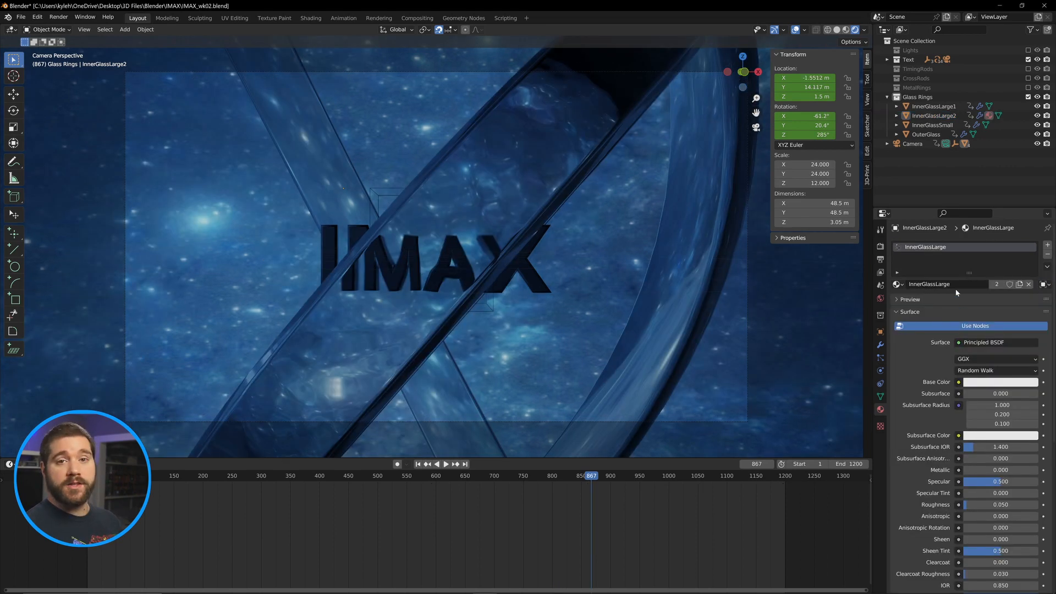
click(898, 283)
click(935, 324)
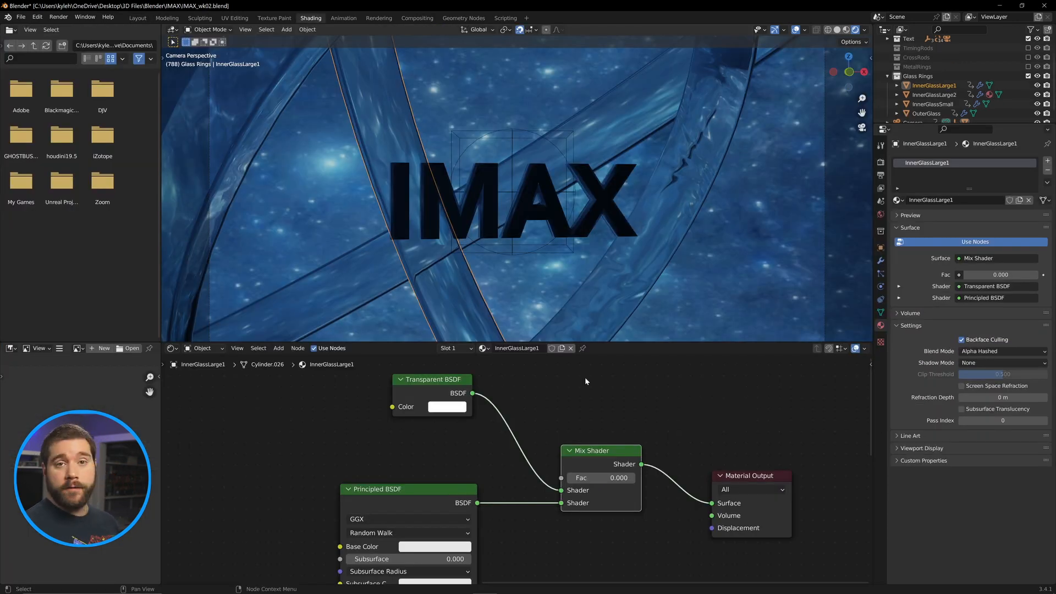
- Set and keyframe the InnerGlassLarge1 material's Mix Shader Fac at 1.000 on frame 830, and return to the Layout workspace
click(566, 407)
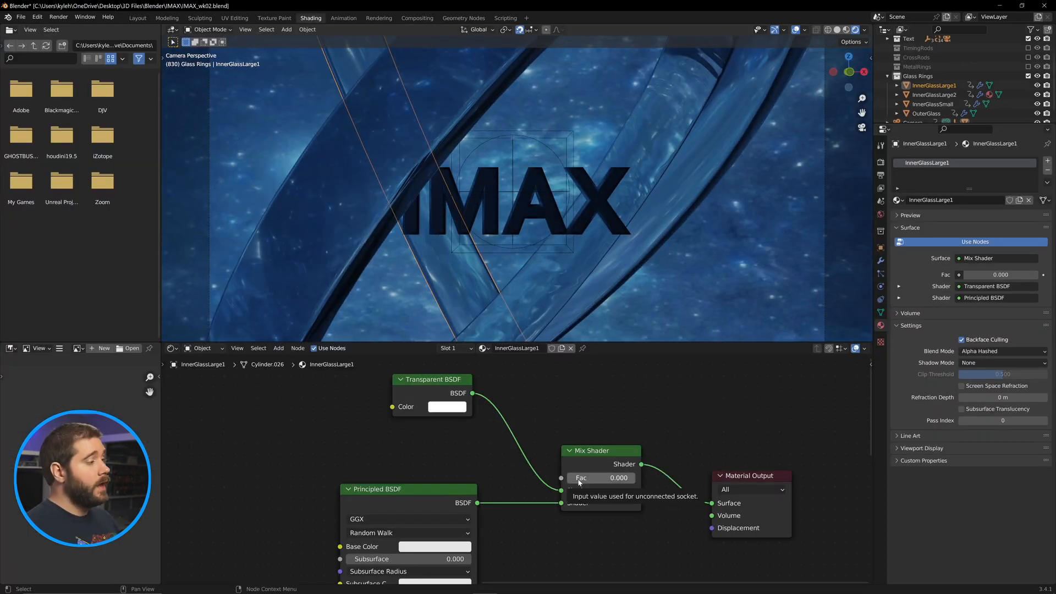
drag(579, 483, 633, 479)
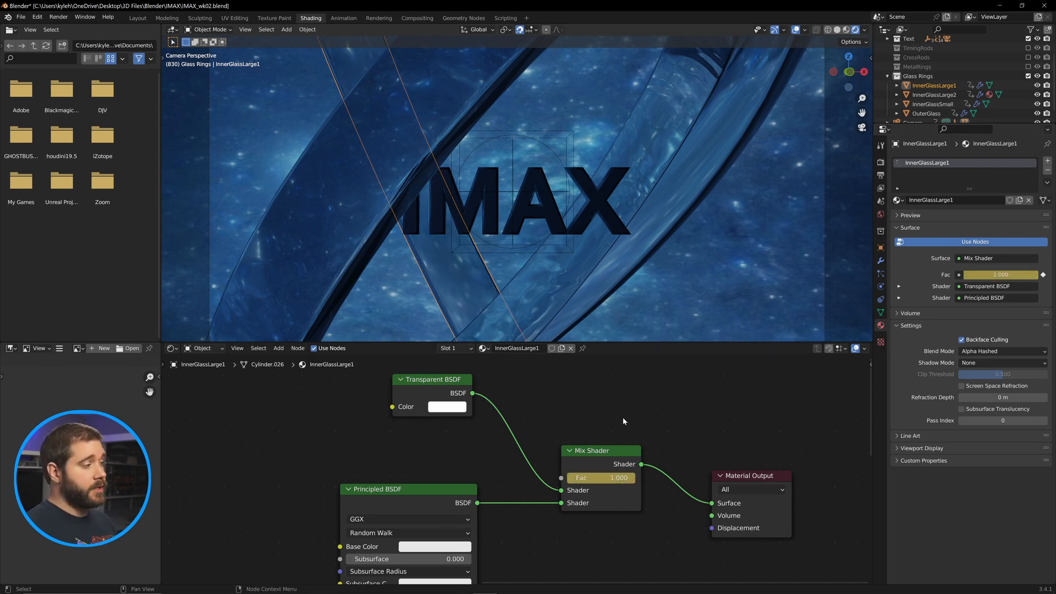
click(138, 18)
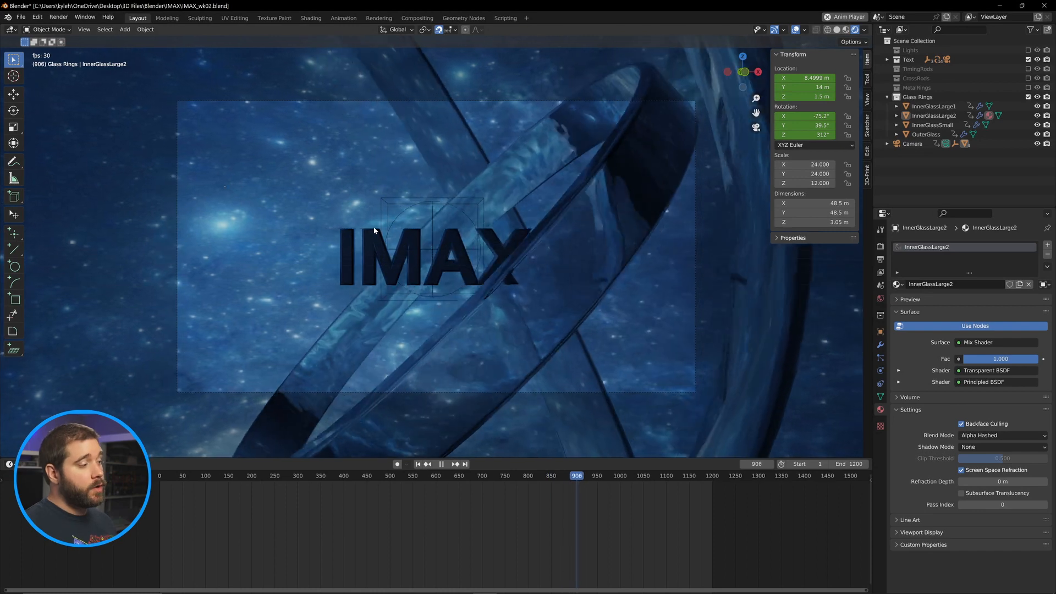
- Scrub back from the IMAX title to the countdown numbers and examine the glass rings from outside the camera view
key(space)
scroll(436, 370, down, 3)
drag(534, 476, 407, 484)
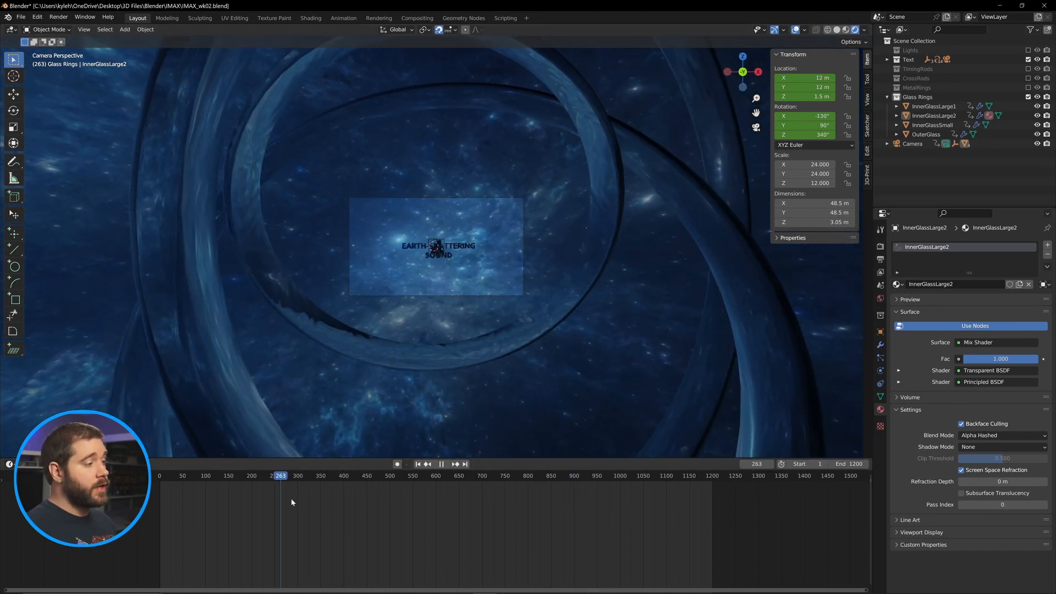
key(Home)
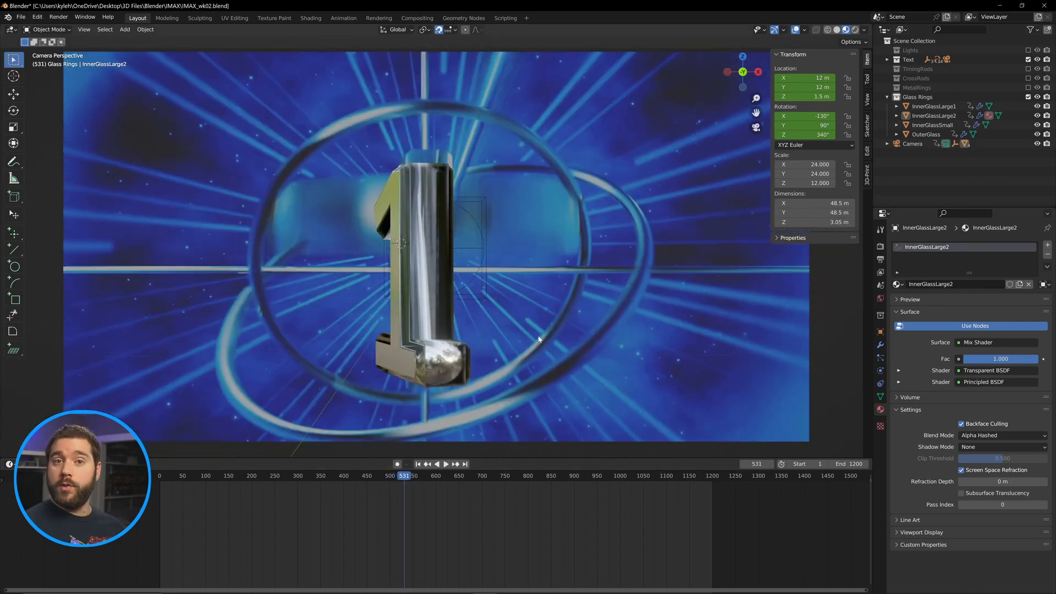
middle_drag(539, 339, 497, 354)
scroll(404, 242, up, 5)
middle_drag(401, 321, 608, 307)
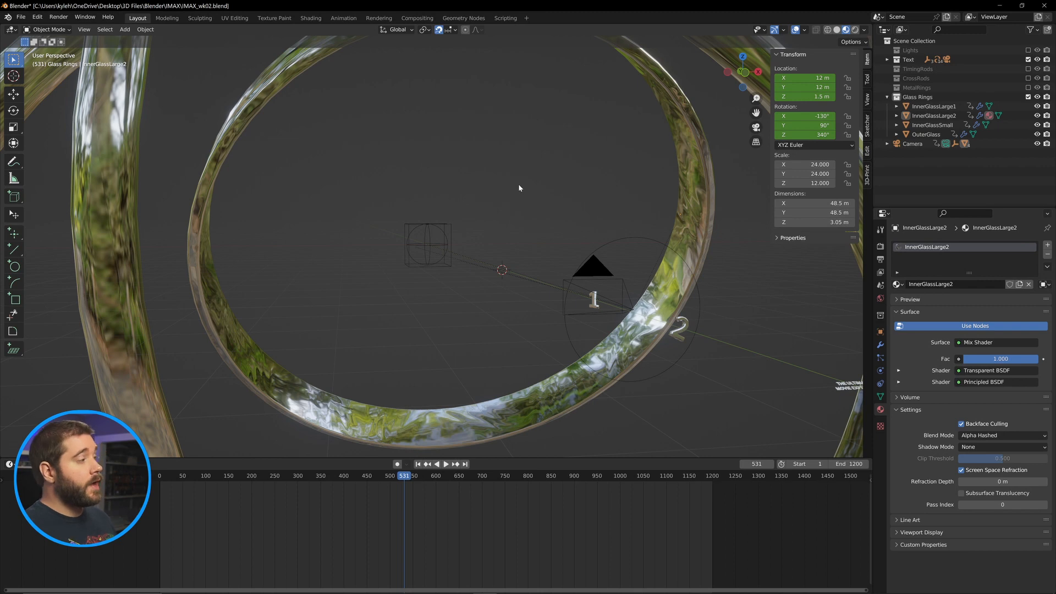
- Append the Metal Rings collection from IMAX.blend
click(21, 15)
click(48, 120)
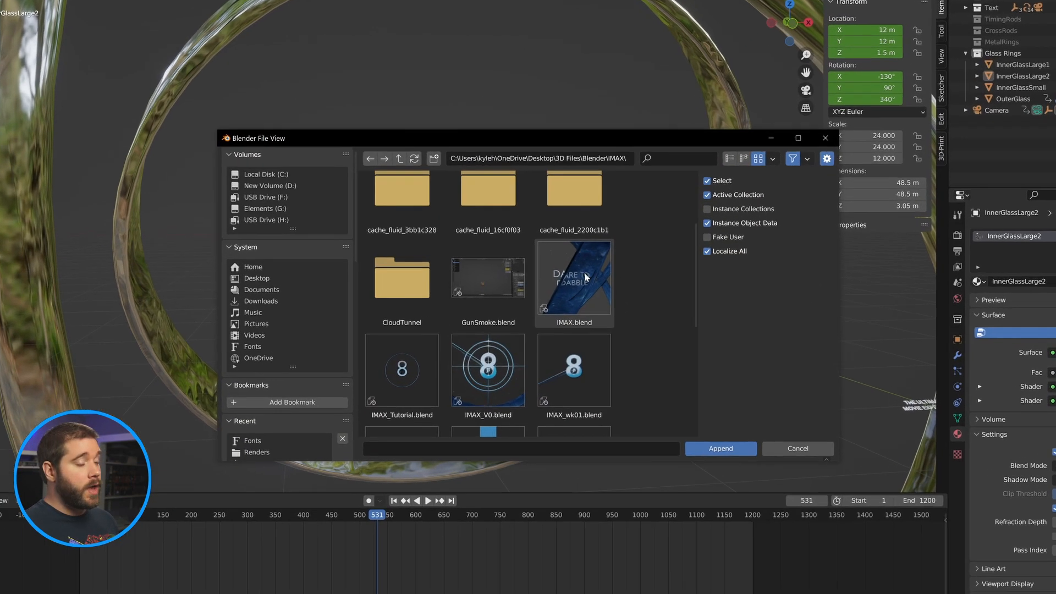
double_click(574, 278)
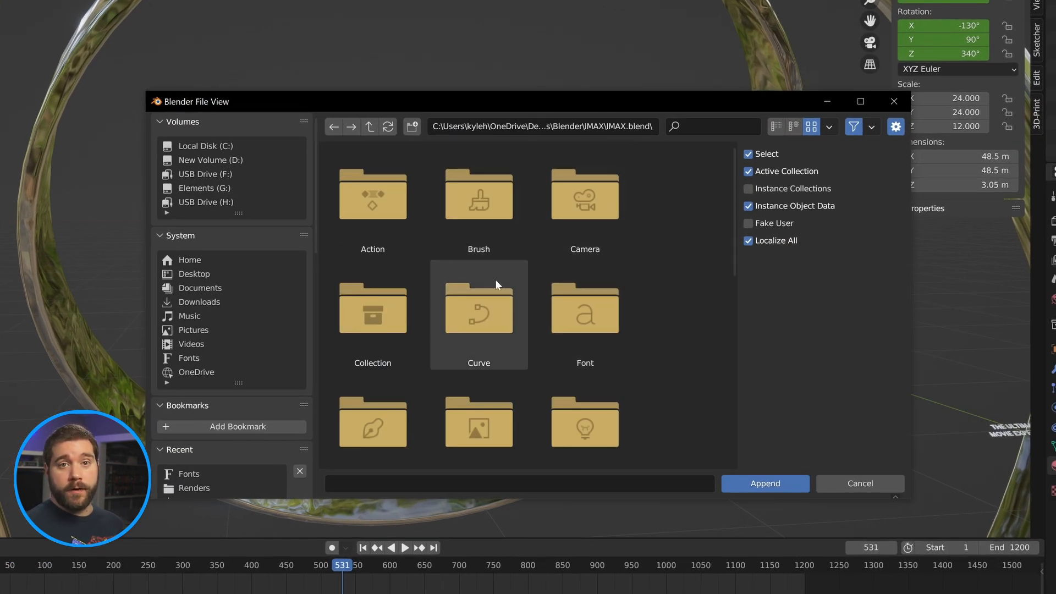
scroll(700, 279, down, 2)
double_click(373, 264)
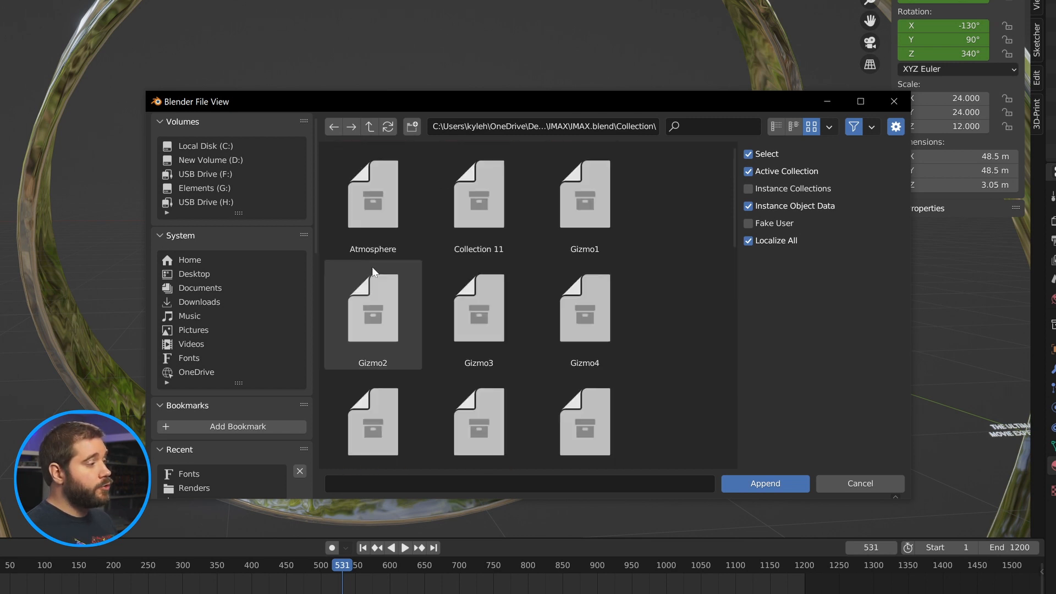
scroll(666, 237, down, 5)
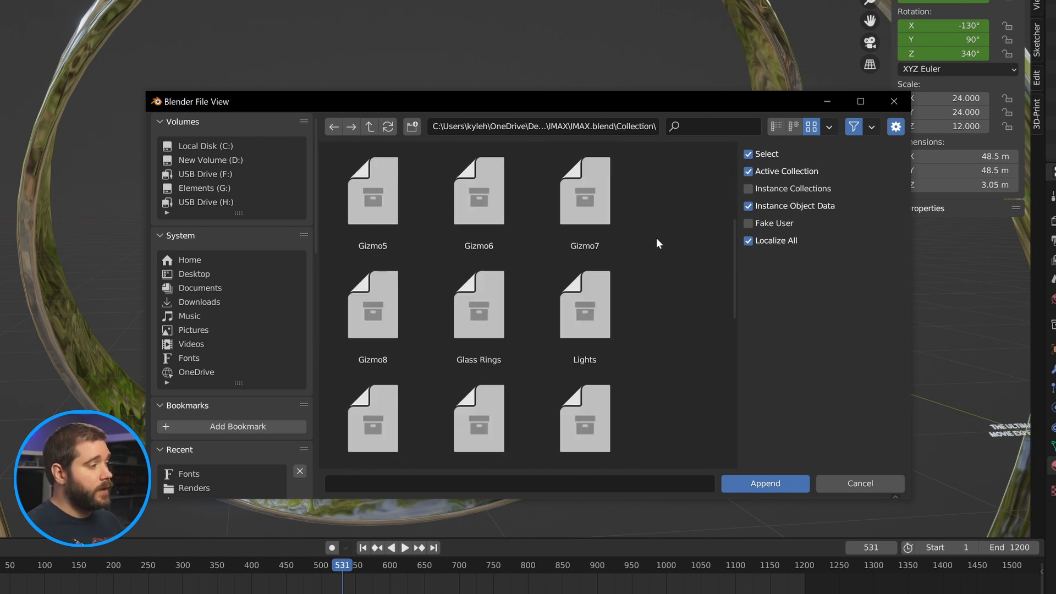
click(377, 262)
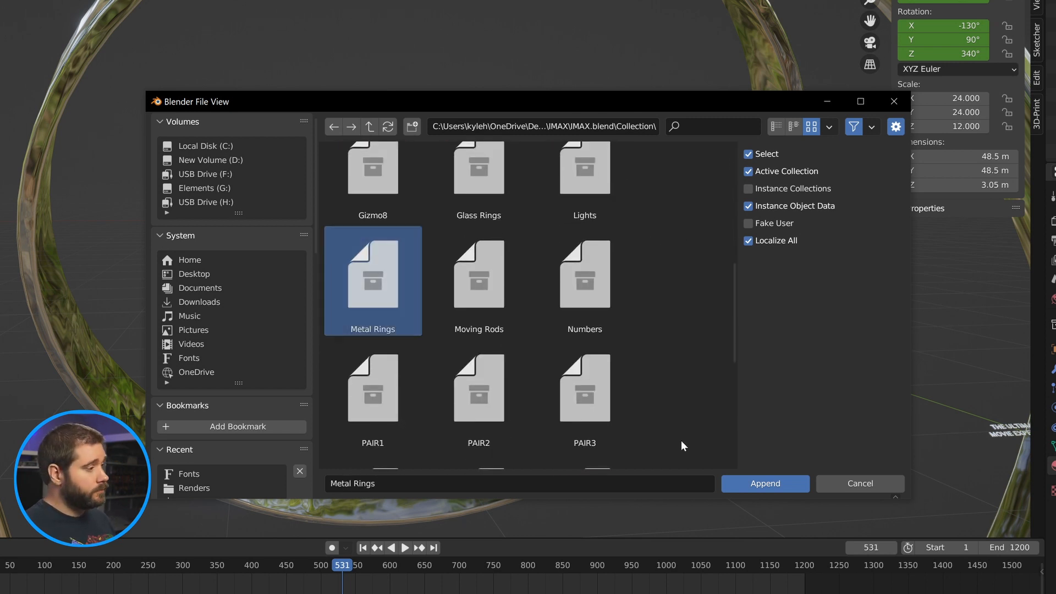
click(765, 483)
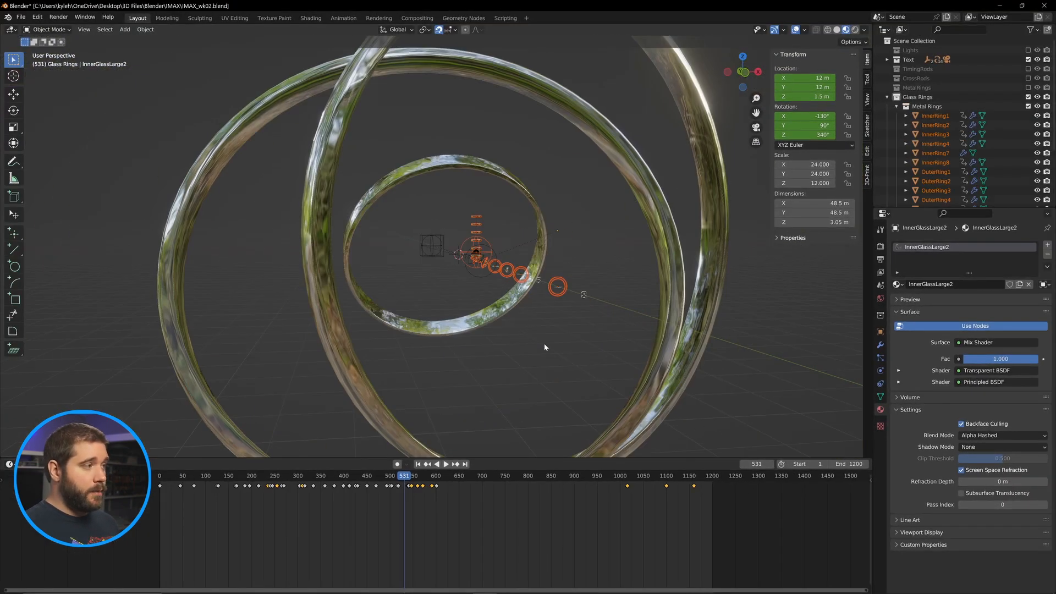
- Select the Cylinder.019 ring of the VerticalRings set in the Metal Rings collection and frame it in the viewport
scroll(543, 343, up, 5)
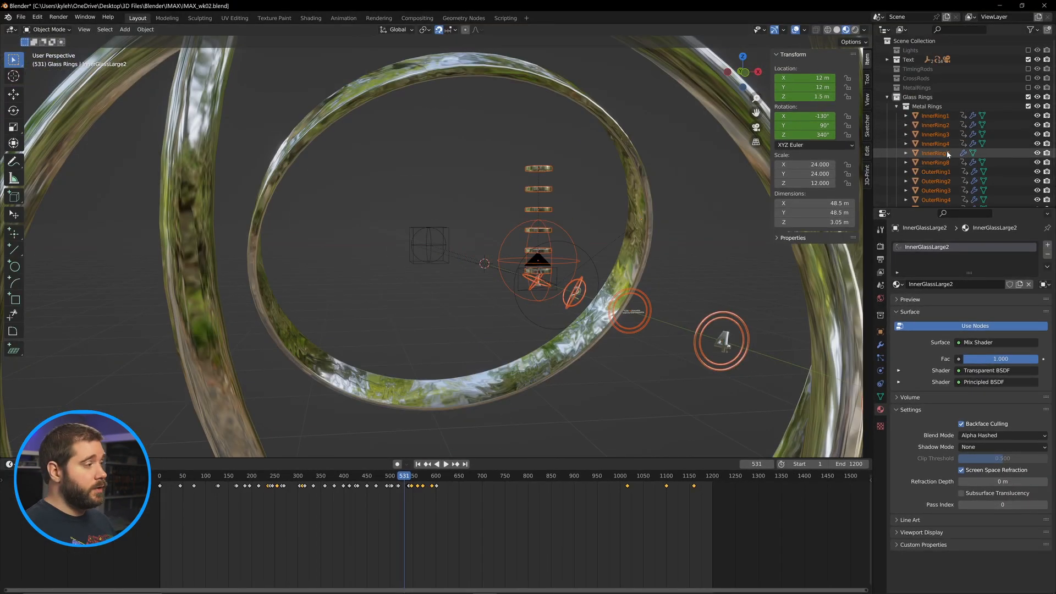
key(ctrl+z)
click(939, 169)
key(KP_Decimal)
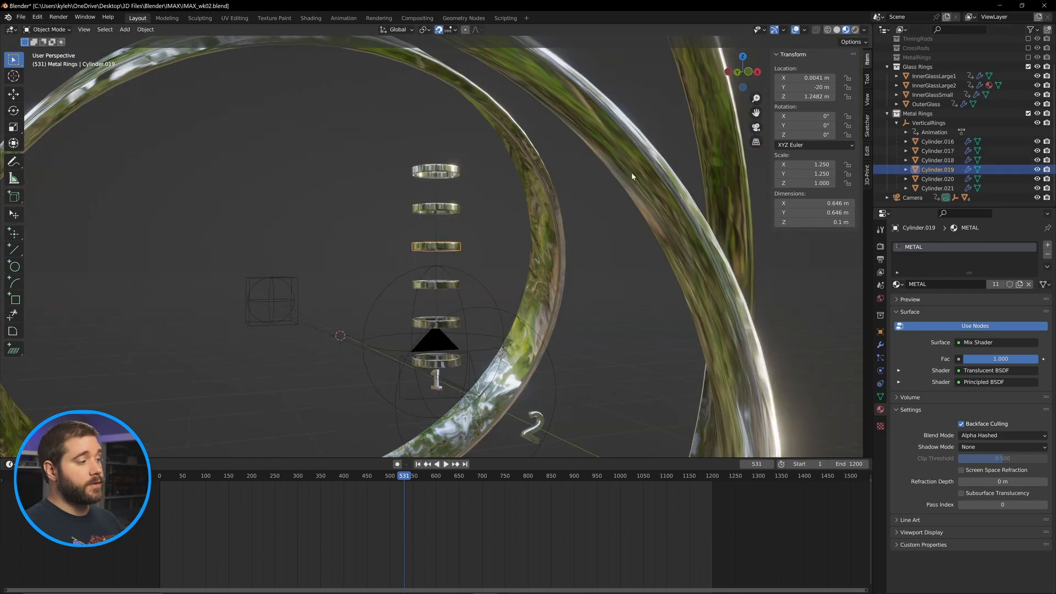
- Review the vertical metal rings passing the number 1 around frames 517 to 530 and examine the keyframes of the VerticalRings parent
mouse_move(399, 482)
mouse_down()
mouse_move(424, 482)
mouse_move(393, 482)
mouse_up()
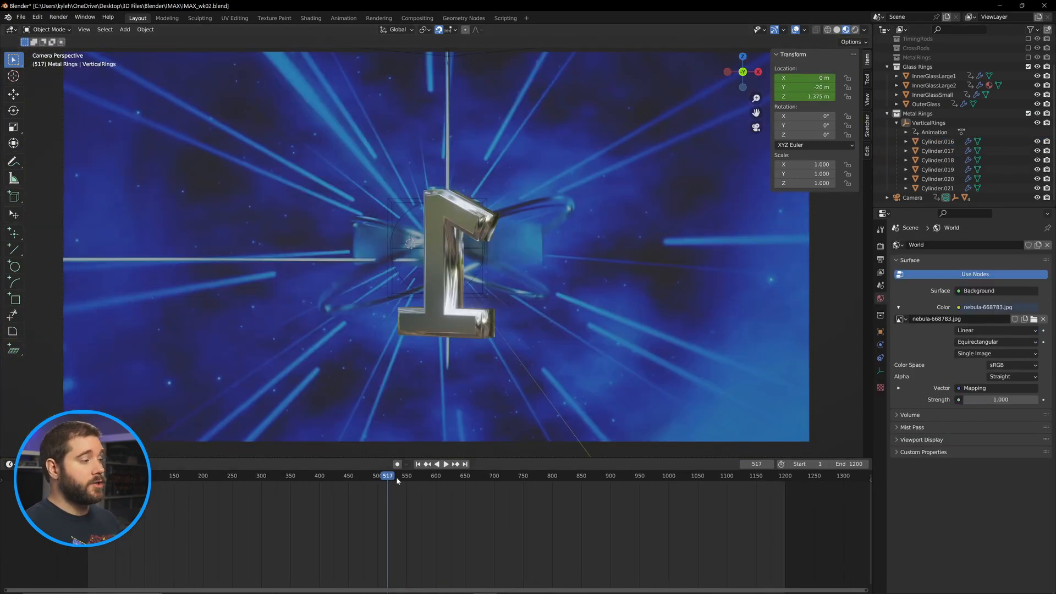
key(space)
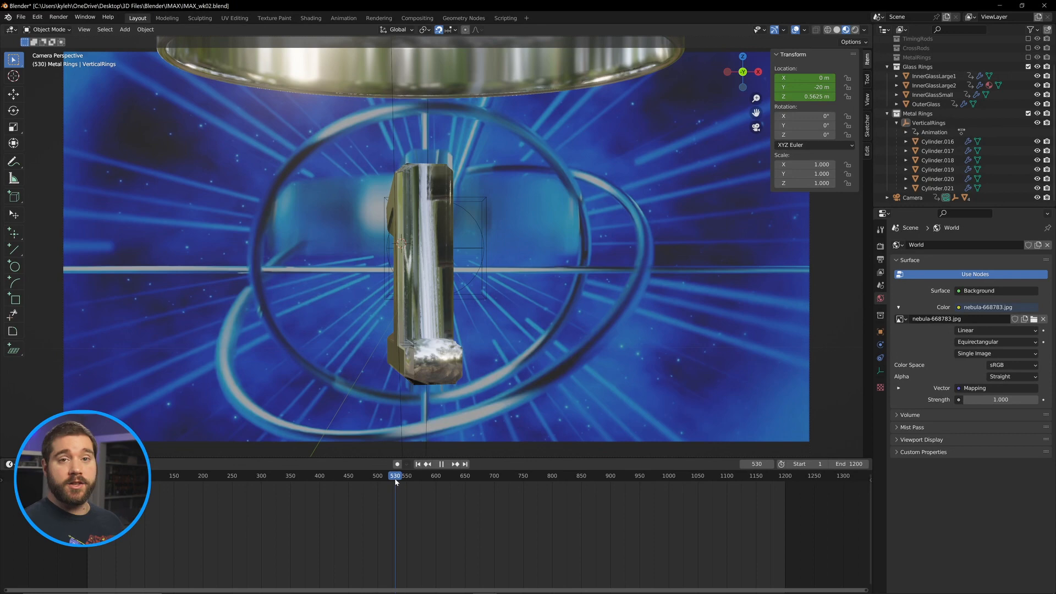
drag(395, 482, 395, 482)
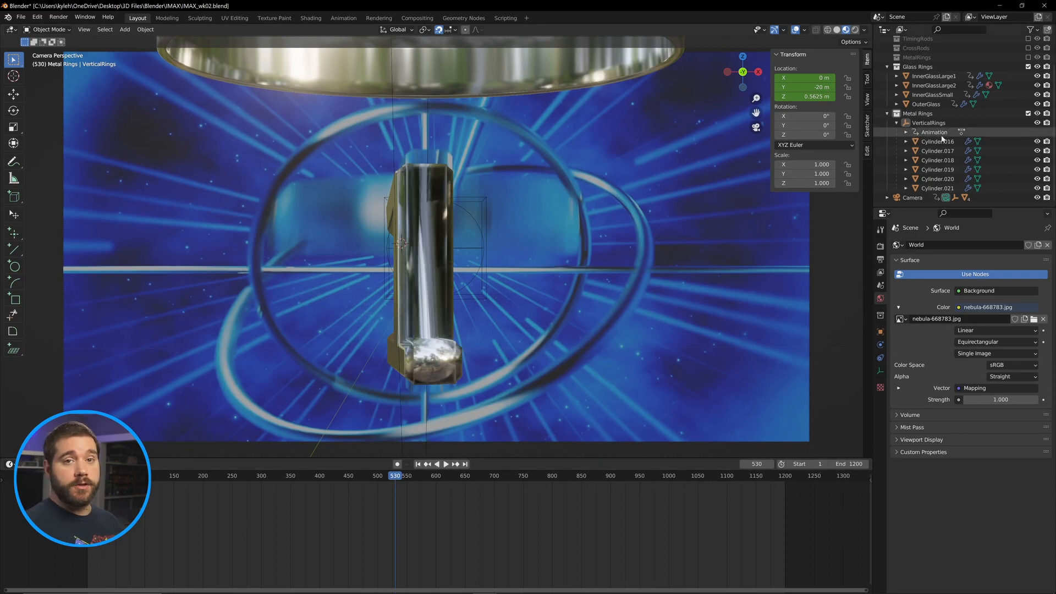
click(930, 123)
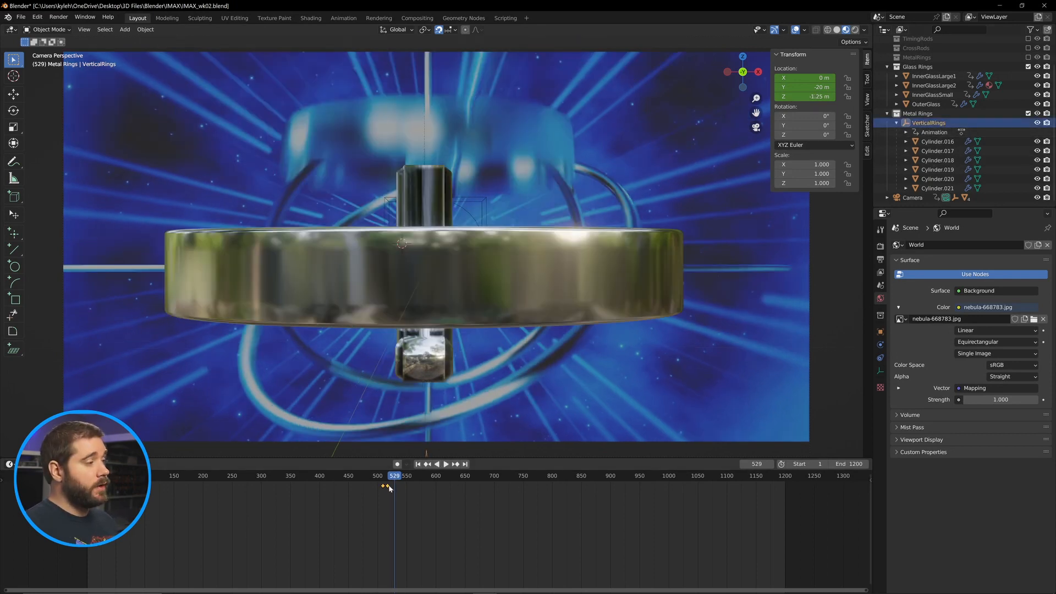
mouse_move(387, 486)
mouse_down()
mouse_move(398, 481)
mouse_move(387, 482)
mouse_up()
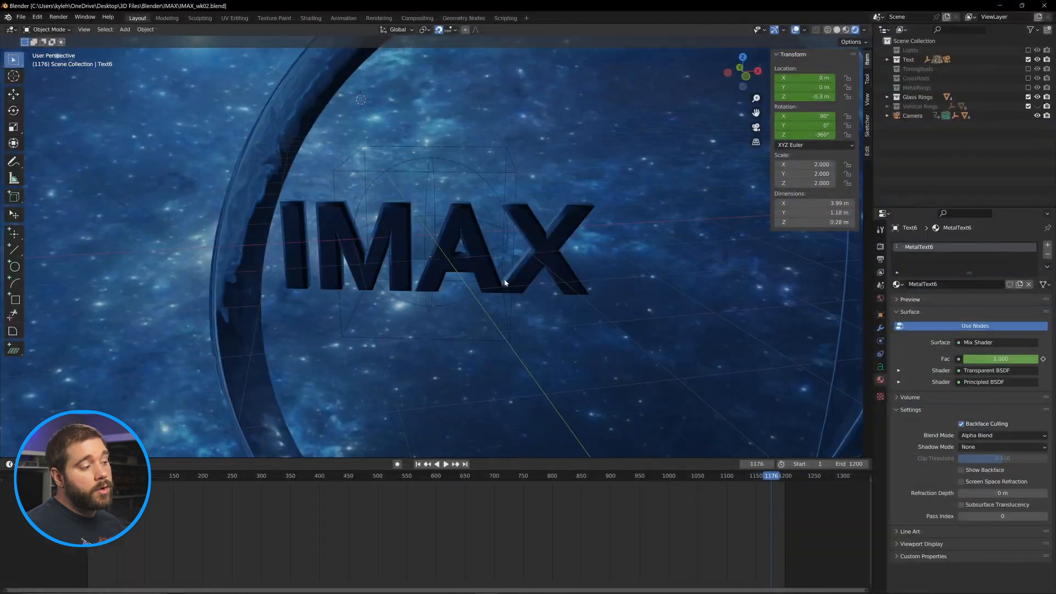
middle_drag(517, 269, 544, 256)
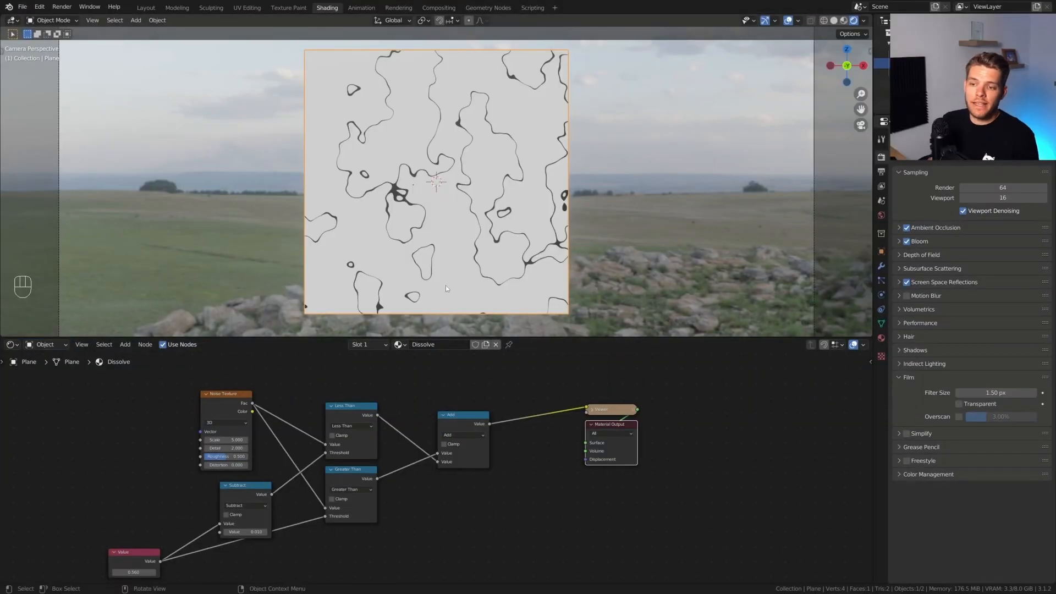
- Open the node search in the Dissolve material's node tree to add a node
key(shift+a)
key(shift+a)
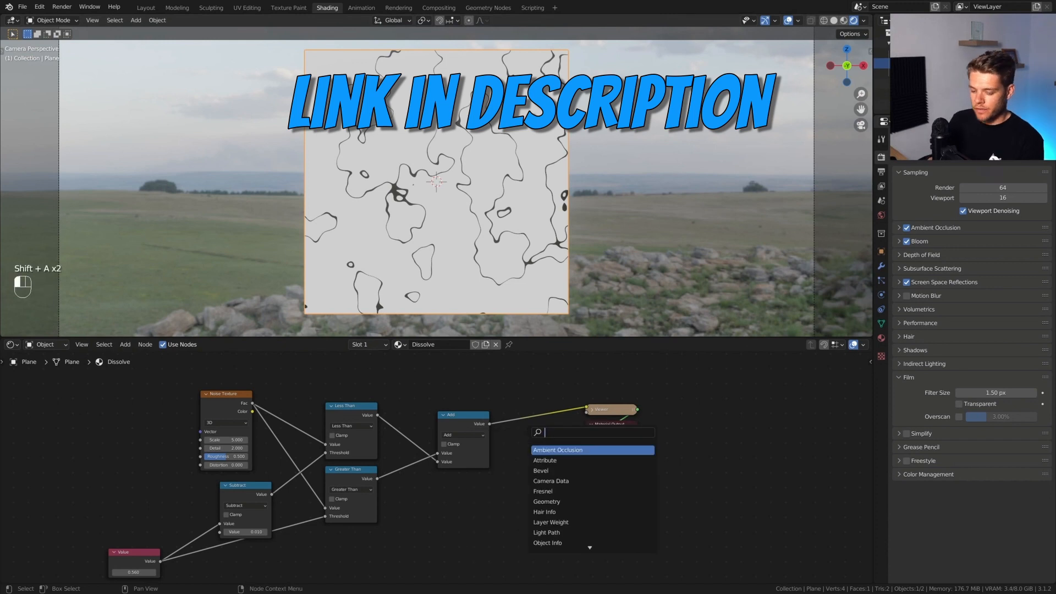
- Add a Mix Shader node to the Dissolve material
text(mix)
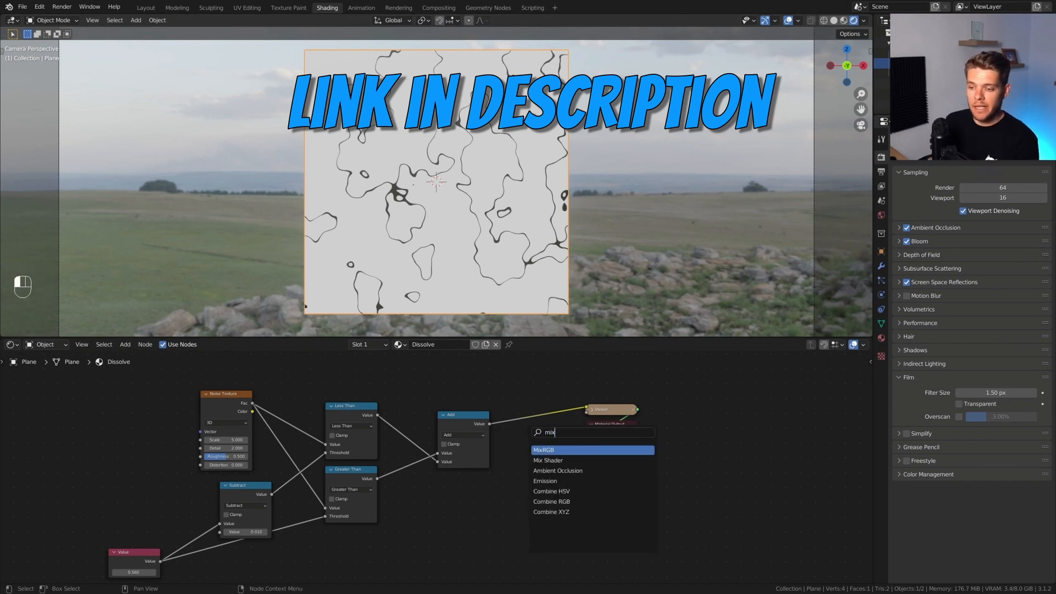
click(548, 460)
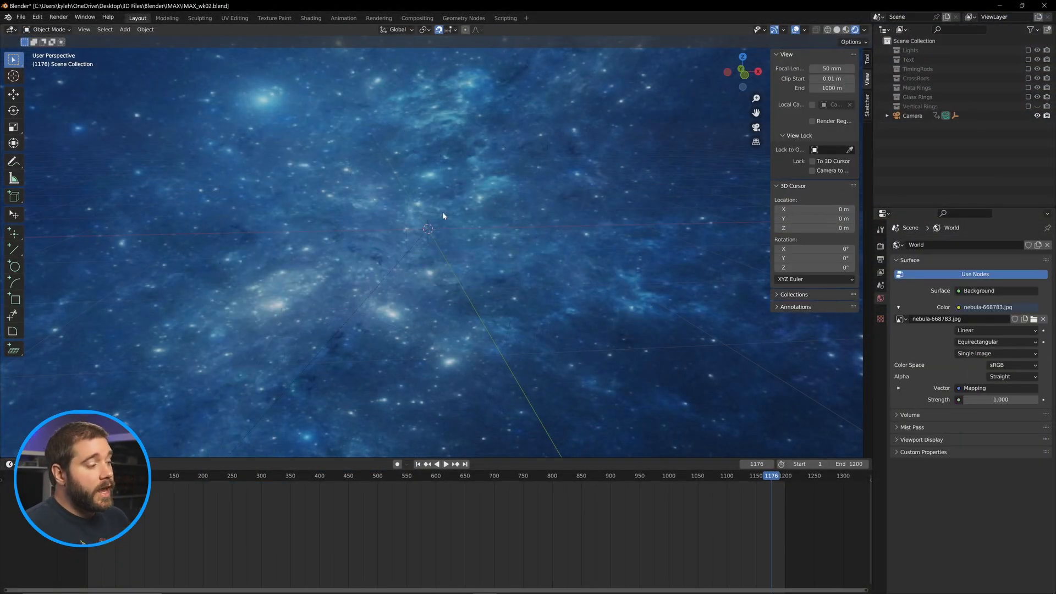
- Add a mesh plane at the origin and rotate it 90 degrees about the global X axis
key(shift+a)
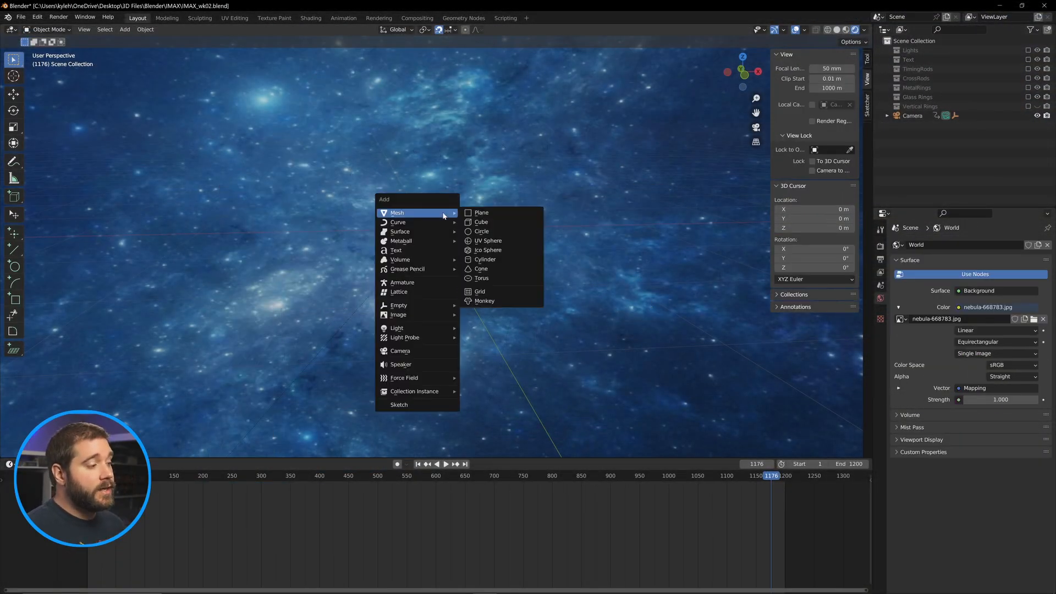
click(498, 213)
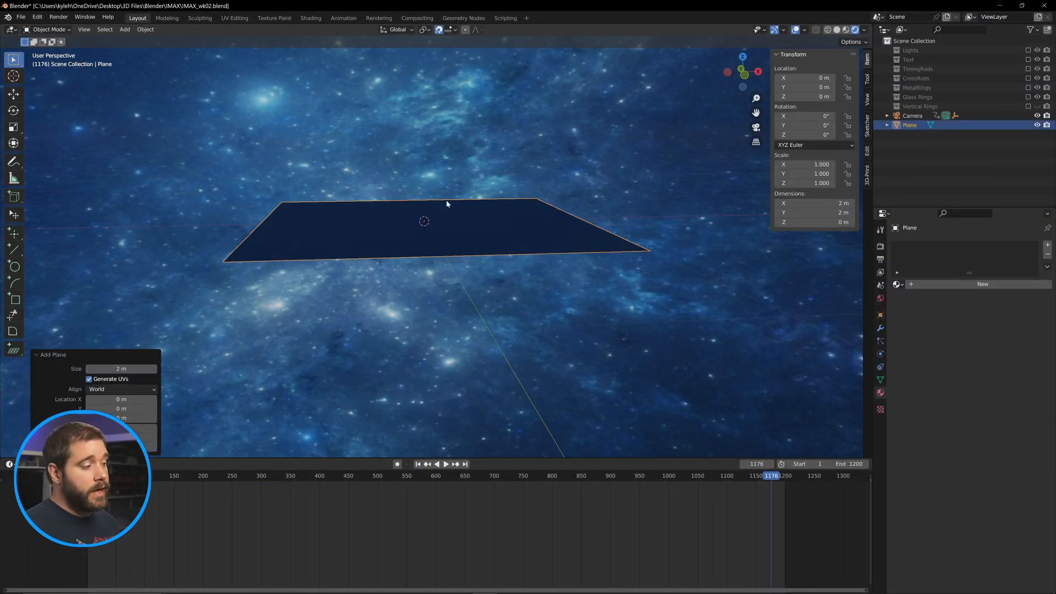
key(r)
key(x)
key(9)
key(0)
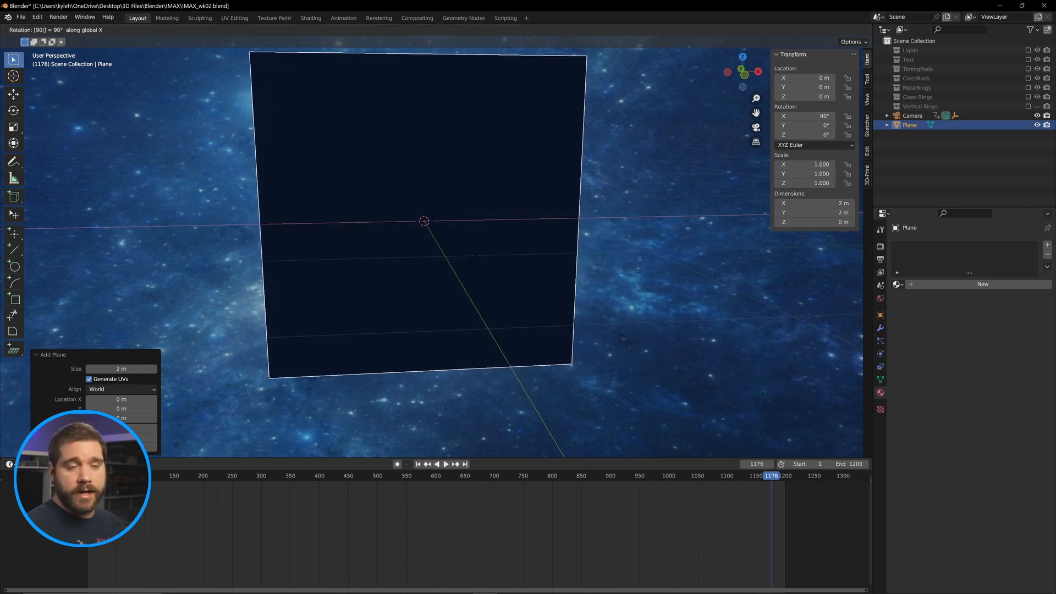
key(Return)
click(659, 233)
middle_drag(608, 279, 610, 276)
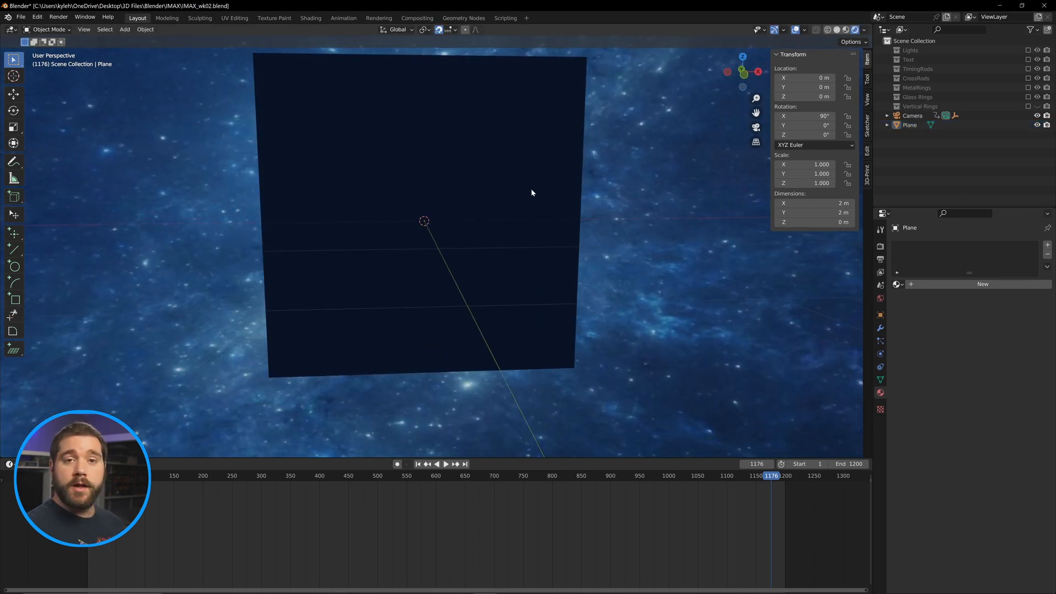
- Switch to the Shading workspace and give the upright plane a new material named TextDissolve
click(500, 165)
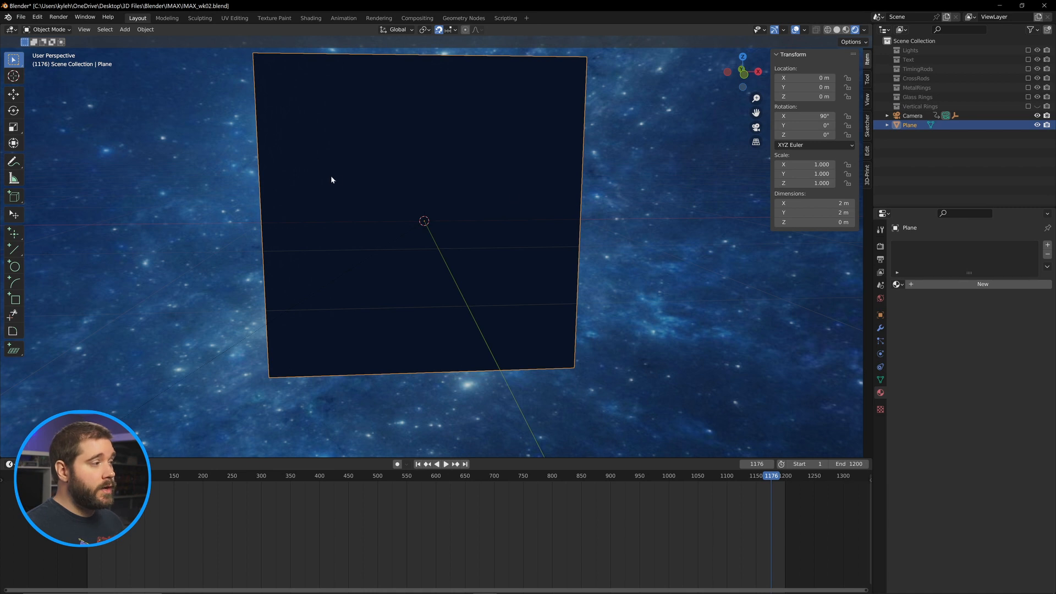
click(311, 18)
click(916, 201)
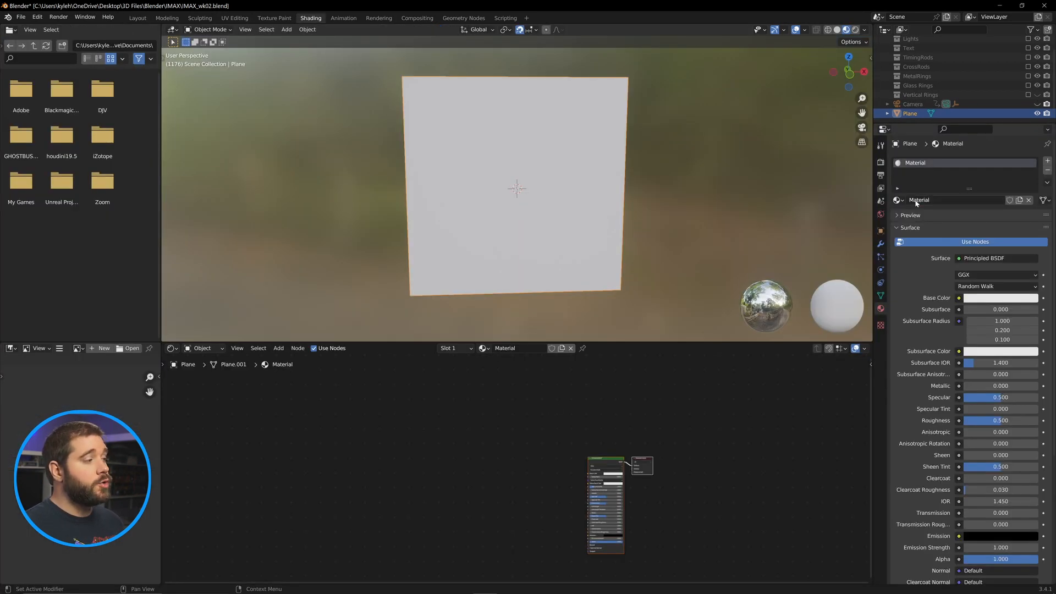
double_click(954, 201)
text(T)
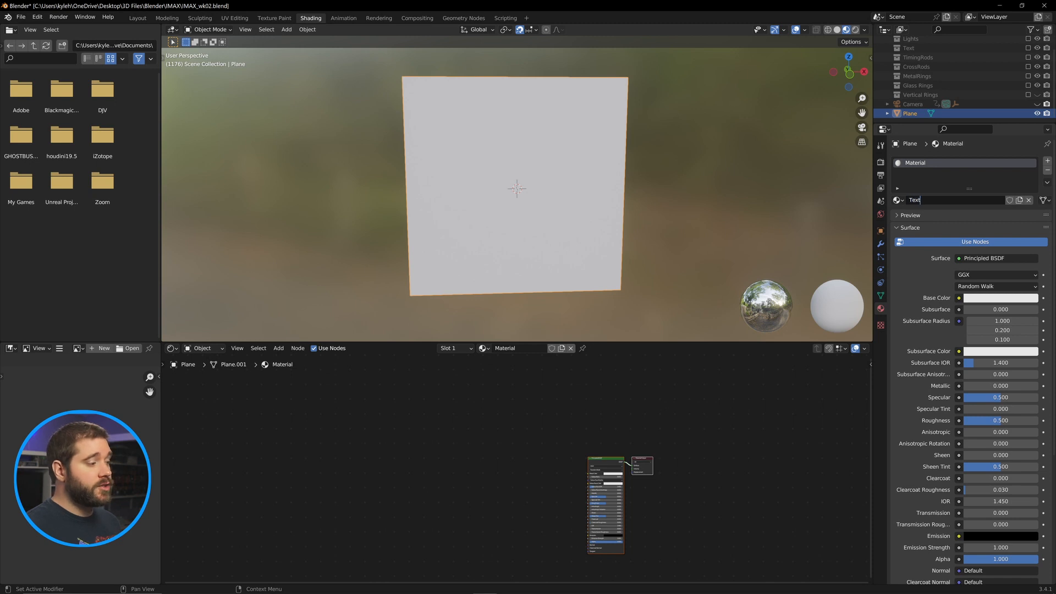
text(extDissolve)
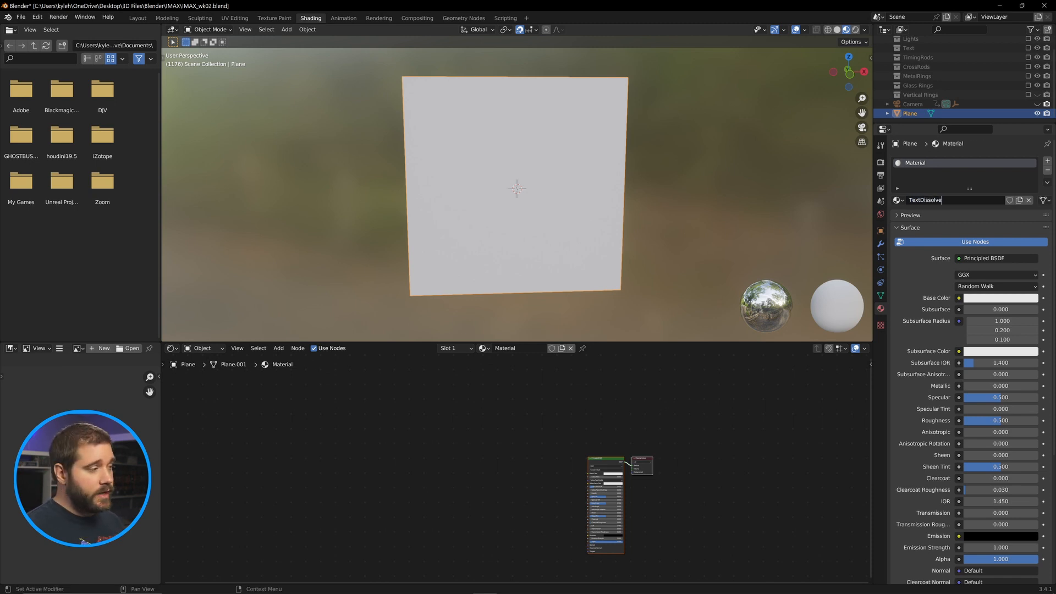
key(Return)
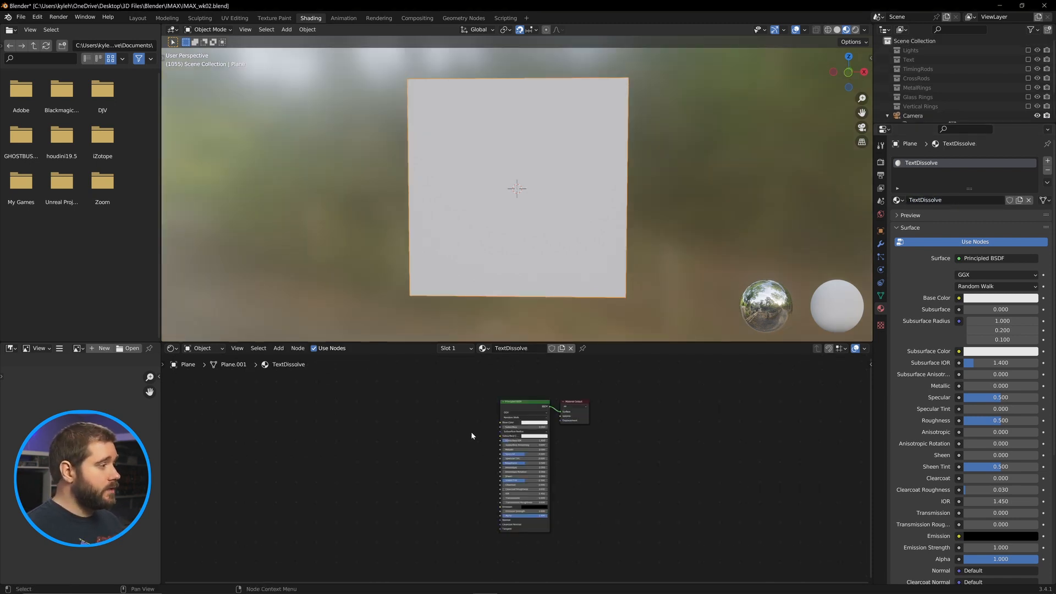
- Replace the Principled BSDF node in the TextDissolve material with a Noise Texture node
key(Home)
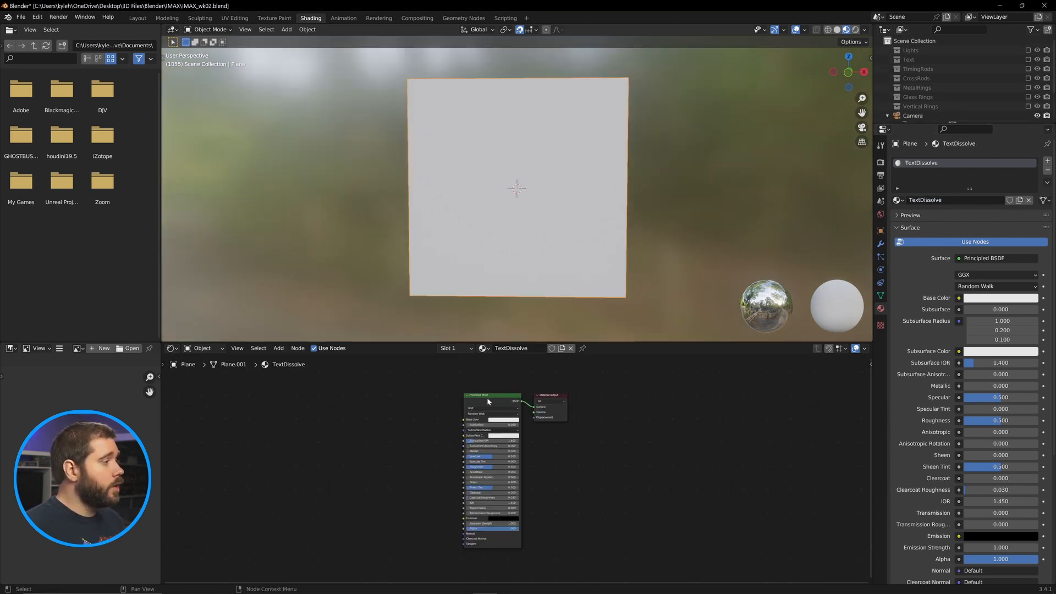
key(x)
scroll(389, 444, up, 2)
key(shift+a)
click(389, 441)
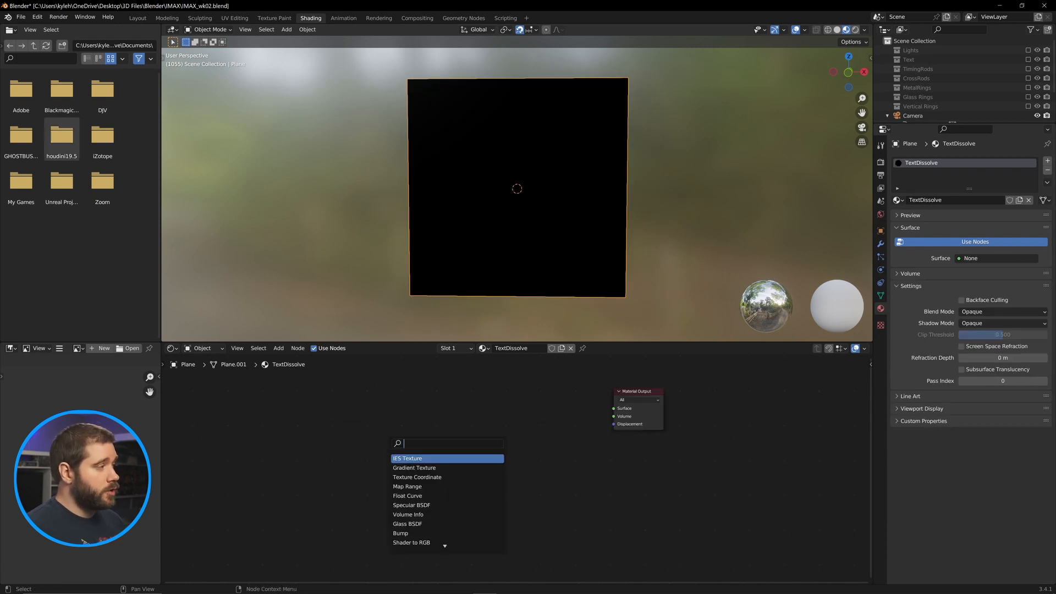
text(noise)
key(Return)
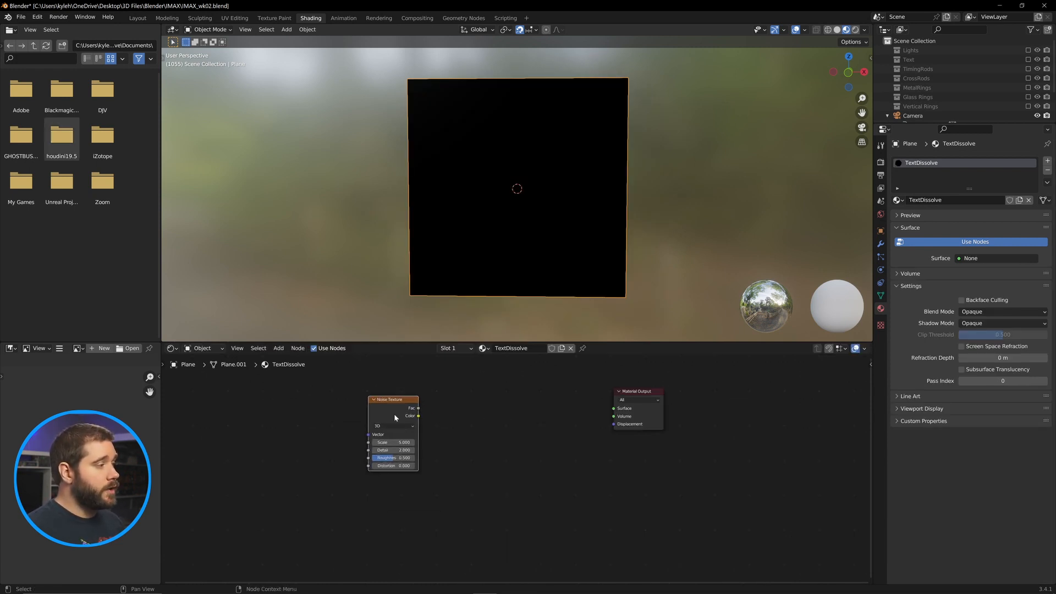
- Add a Math node between the Noise Texture and Material Output nodes and set its operation to Less Than
middle_drag(493, 423, 464, 429)
key(shift+a)
text(mah)
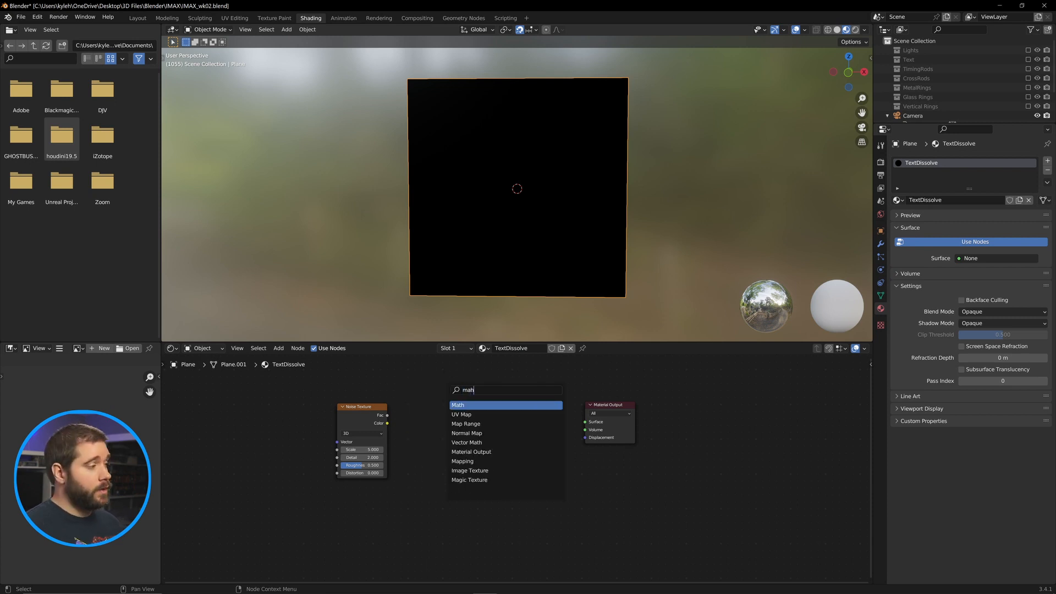
key(Return)
click(477, 420)
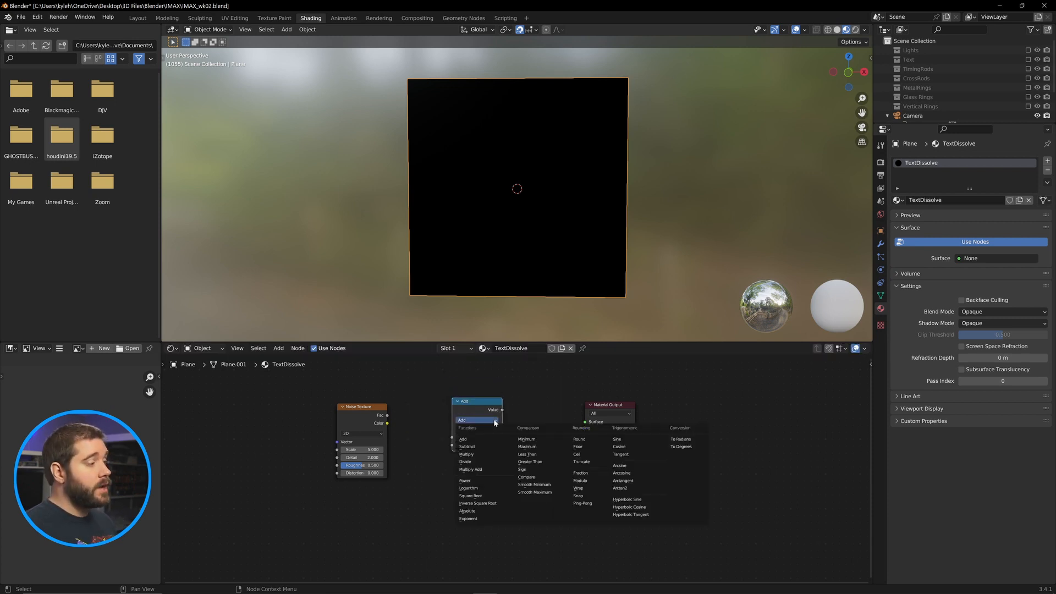
click(542, 456)
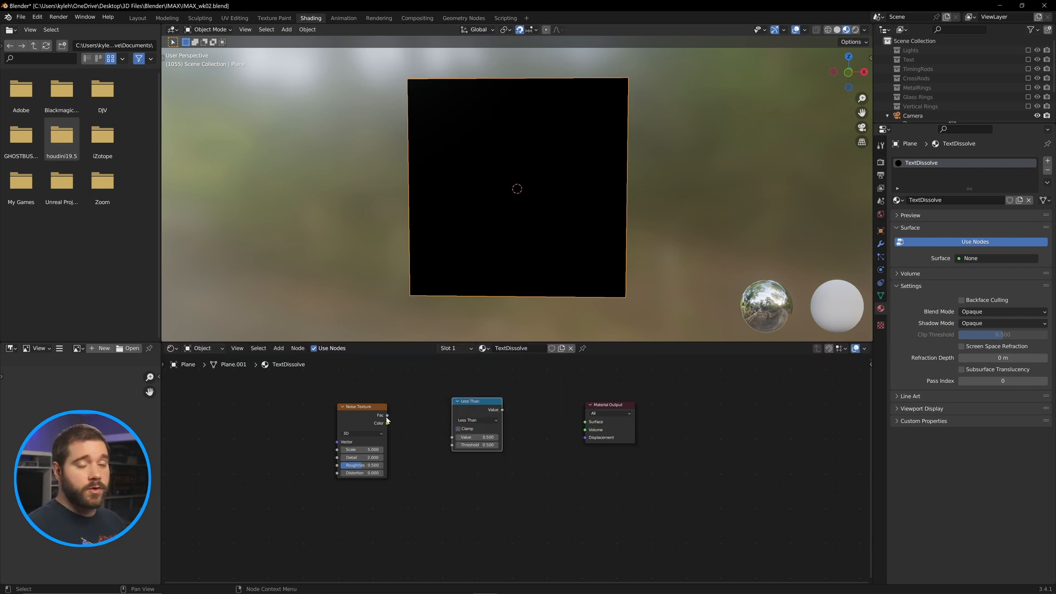
- Connect the noise Fac through the Less Than node's Value to the Material Output Surface, and set its threshold to 0.7
drag(388, 416, 452, 438)
drag(502, 410, 585, 422)
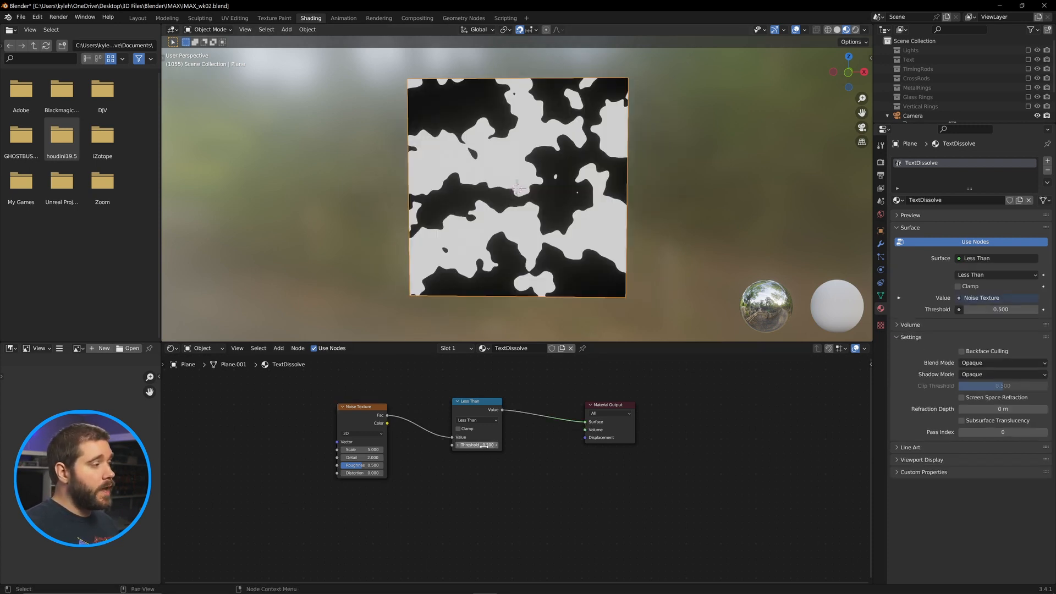
mouse_move(479, 445)
mouse_down()
mouse_move(462, 445)
mouse_move(497, 446)
mouse_move(489, 446)
mouse_up()
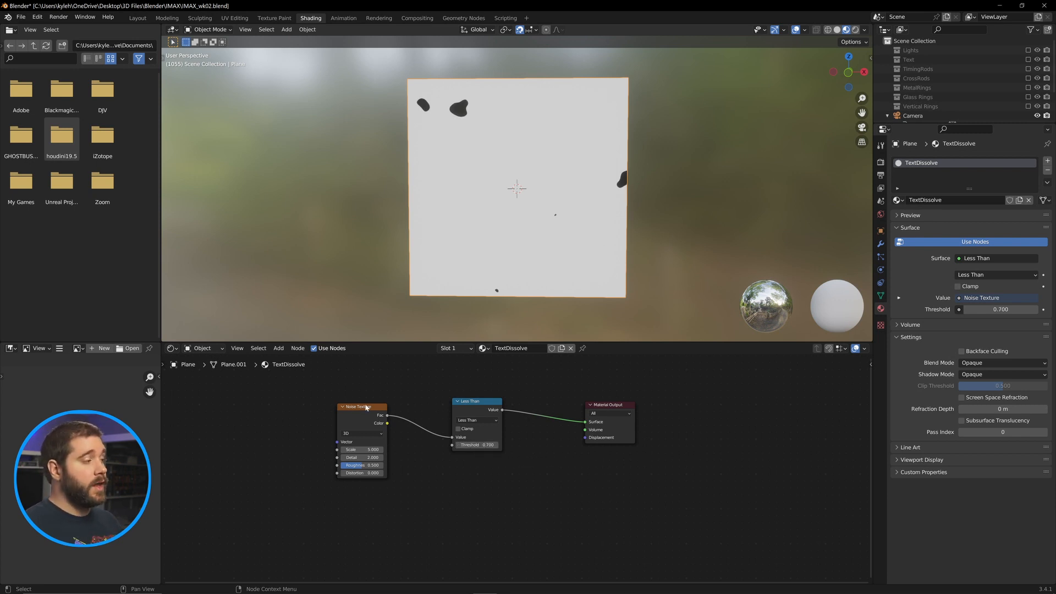
- Duplicate the Less Than node below the original, change the copy to Greater Than, and feed the noise Fac into its Value
click(495, 398)
key(shift+d)
click(495, 465)
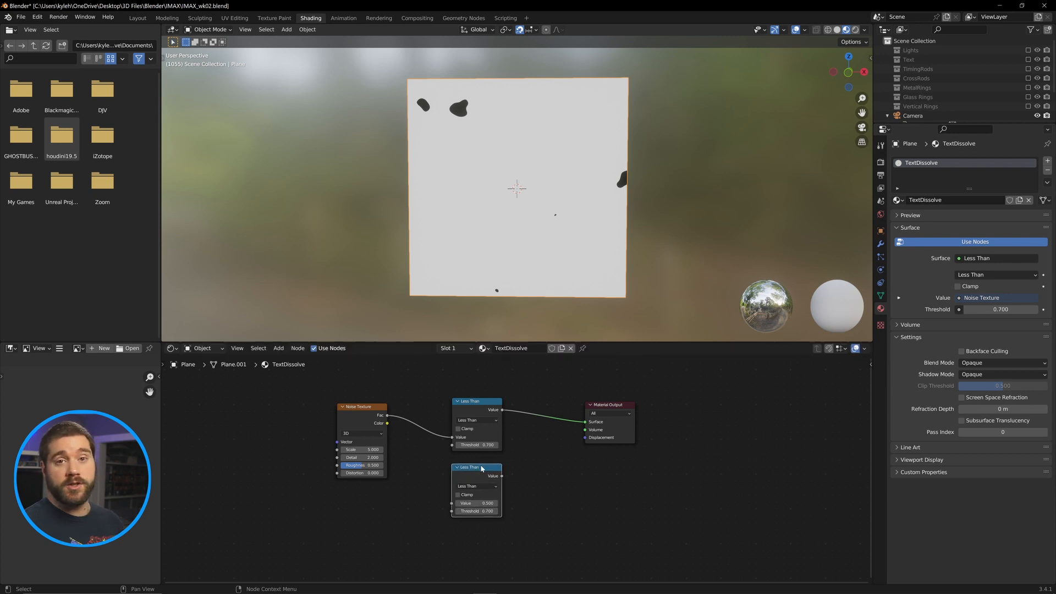
click(493, 486)
click(530, 528)
drag(387, 415, 451, 503)
- Insert a copy of the Less Than node before the Material Output, set it to Add, and connect Greater Than to its second value
click(479, 401)
key(shift+d)
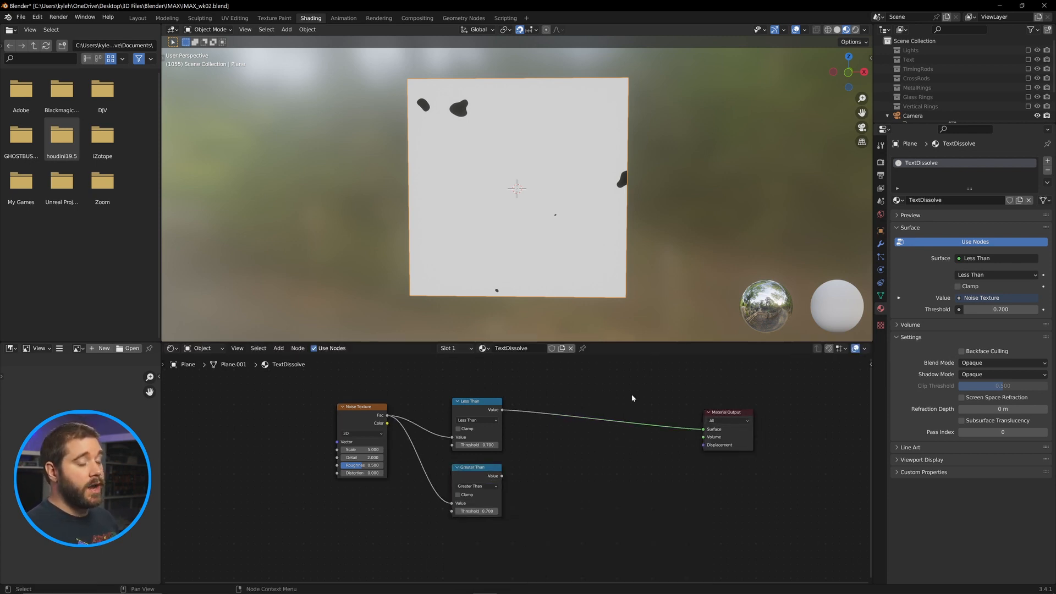
click(614, 407)
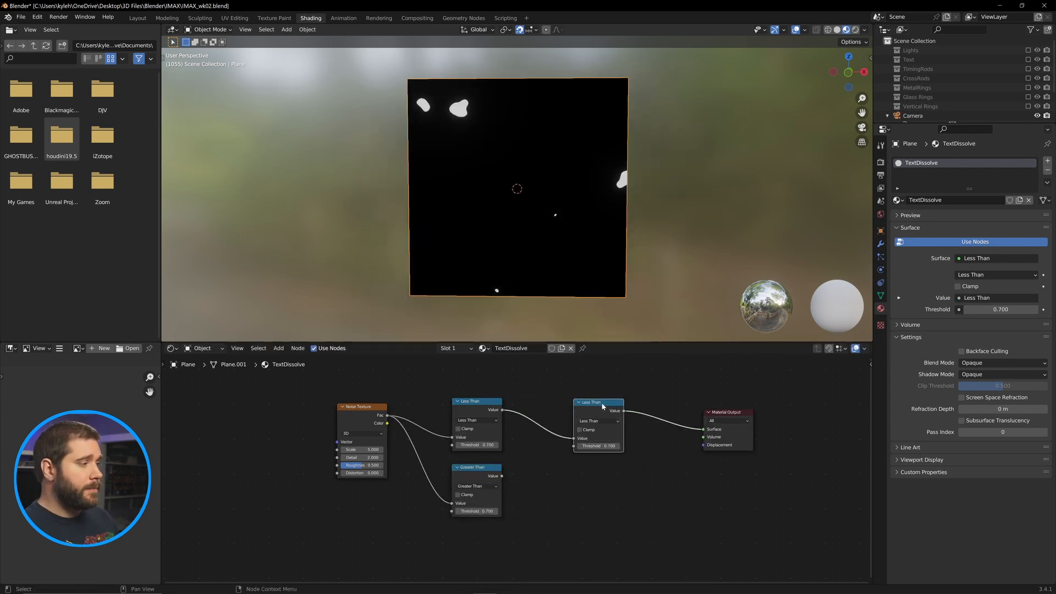
click(613, 421)
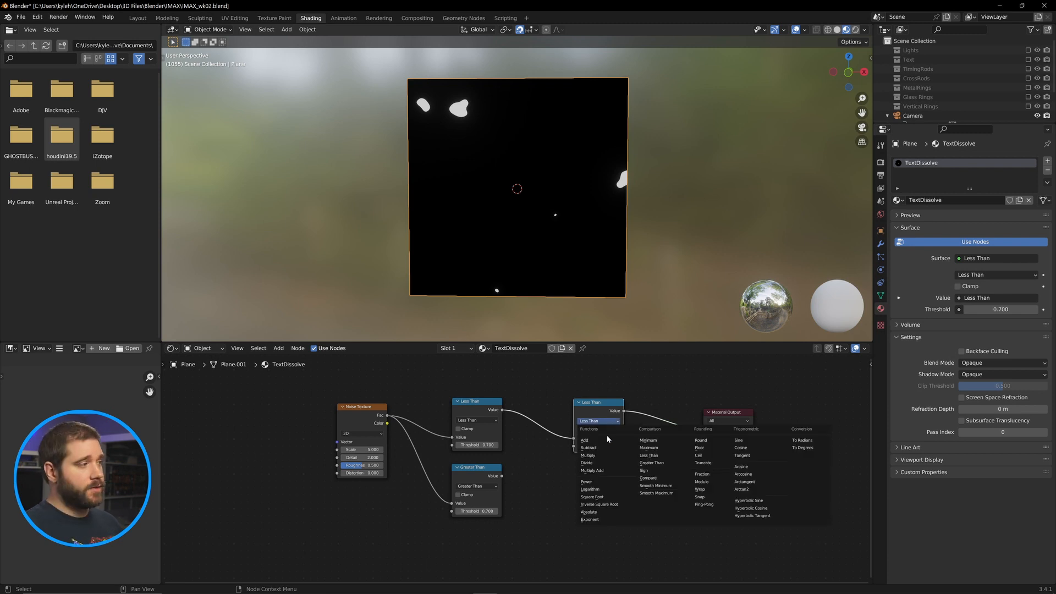
click(599, 440)
drag(501, 480, 574, 446)
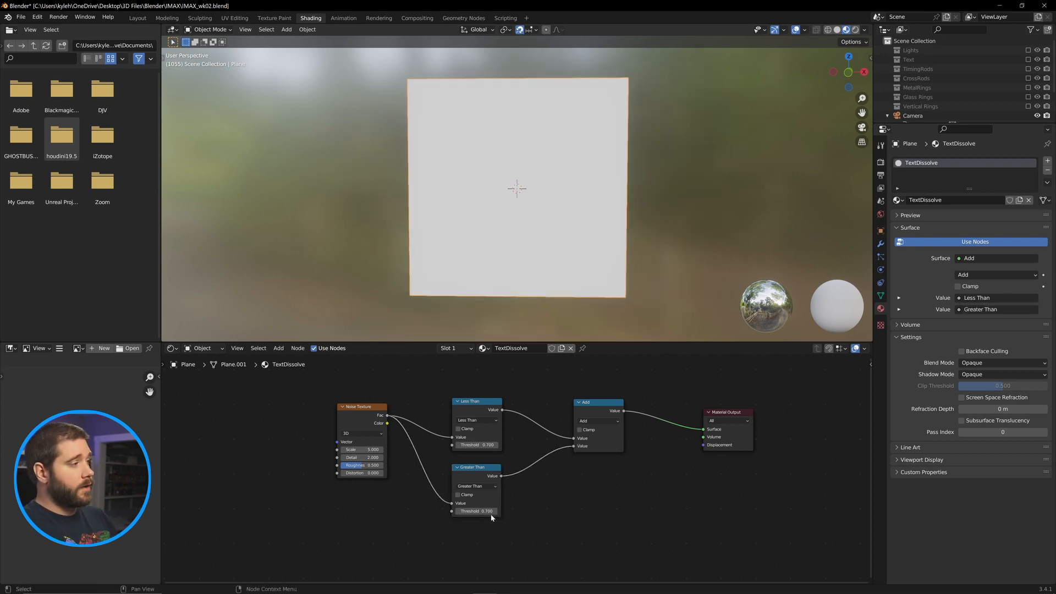
- Set the Less Than node's threshold to 0.69 and move the Noise Texture node farther away from the comparison nodes
click(484, 444)
text(0.7)
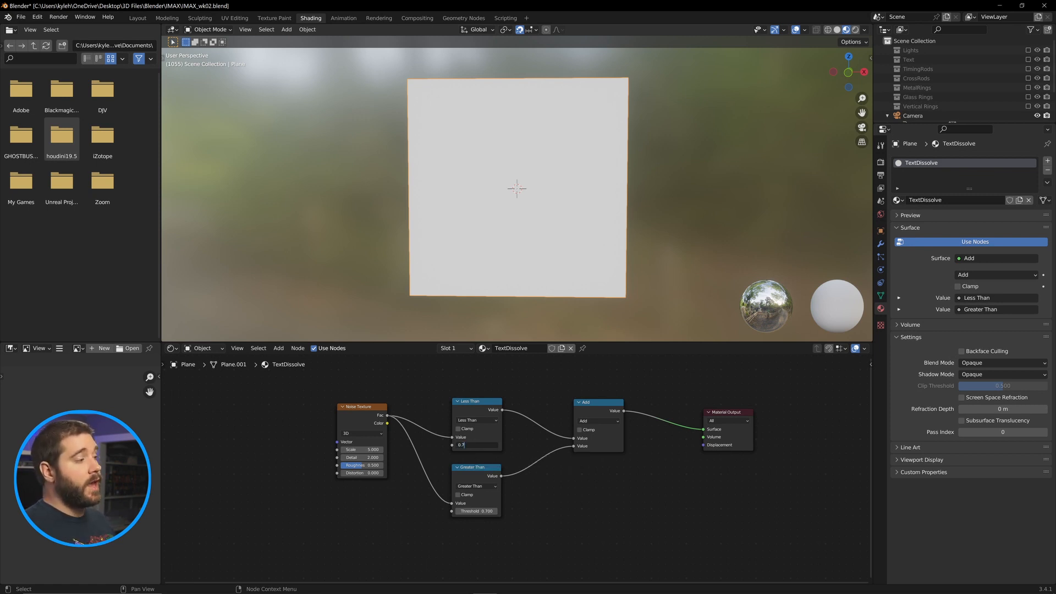
text(9)
key(Return)
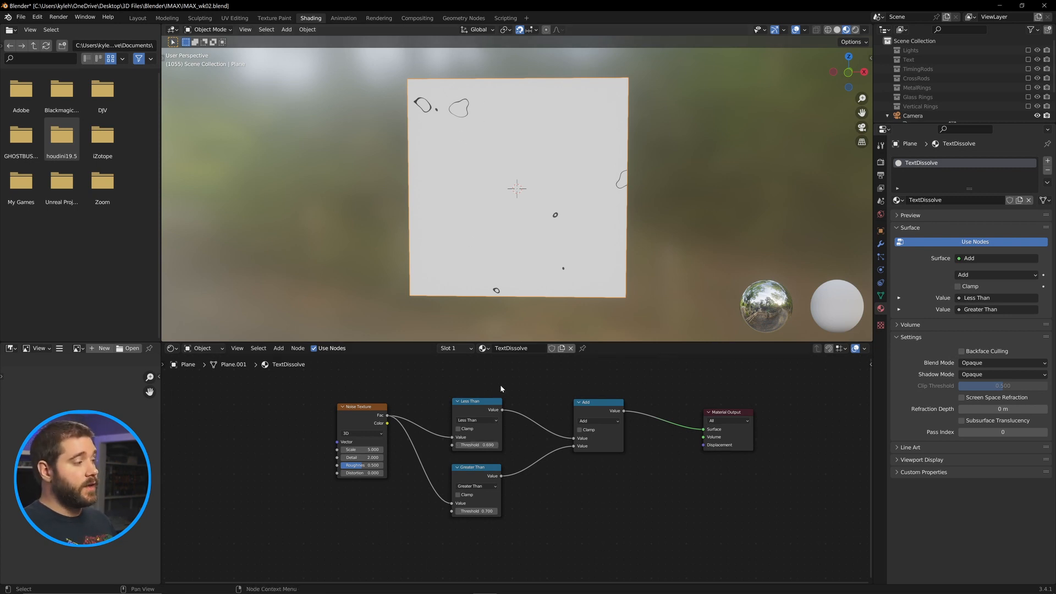
drag(364, 408, 337, 409)
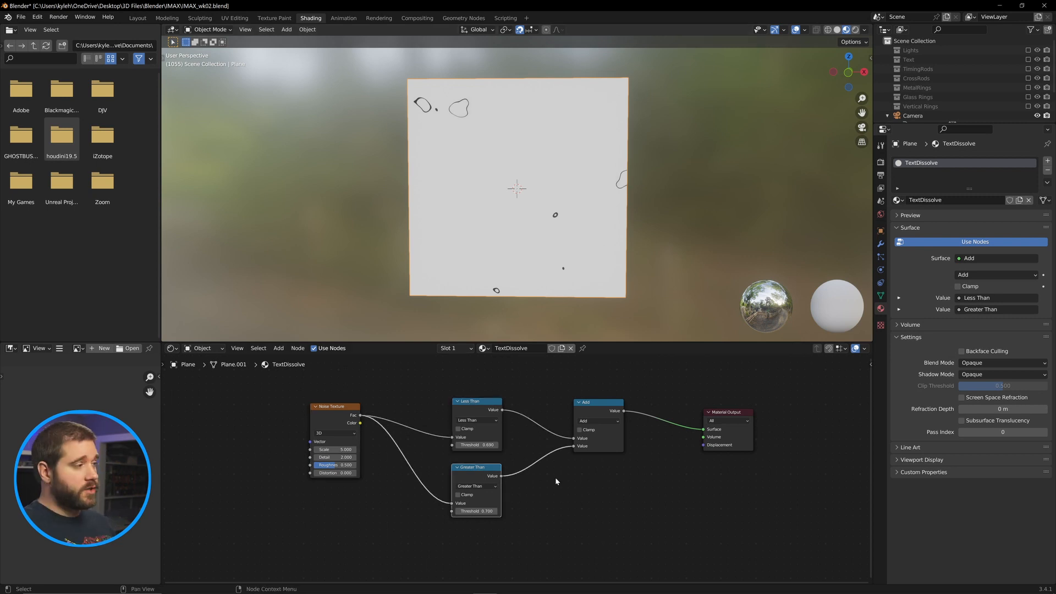
middle_drag(555, 477, 593, 500)
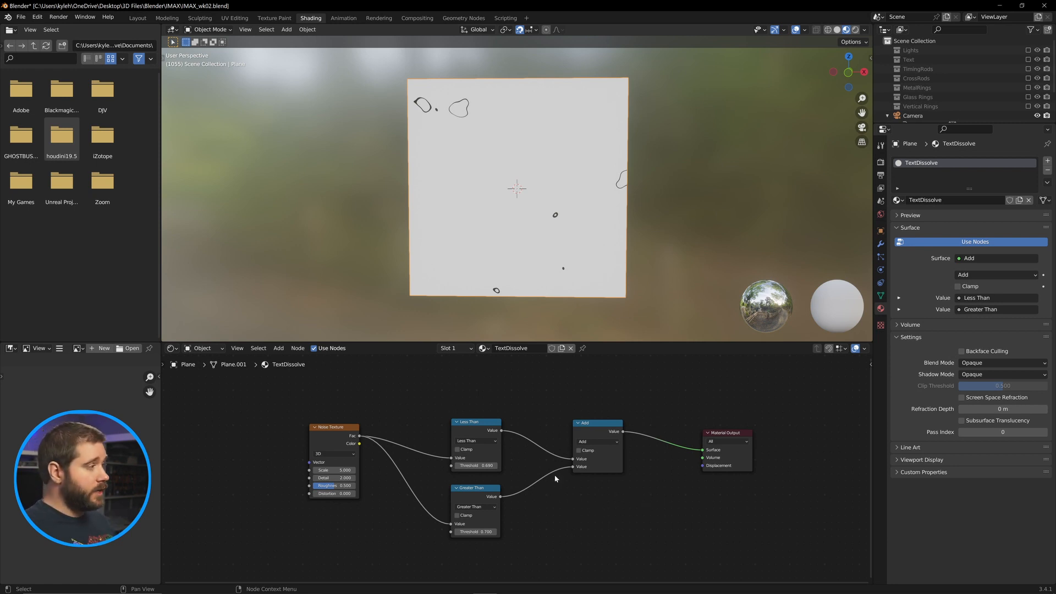
- Search the add-on preferences for "wrangler" to check whether the Node Wrangler add-on is enabled
click(37, 21)
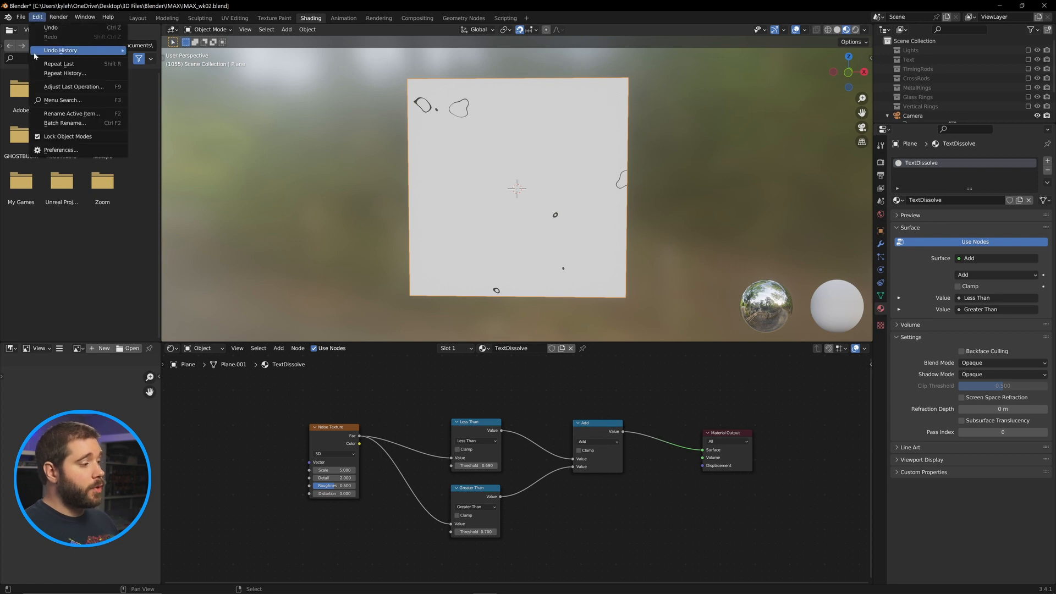
click(66, 138)
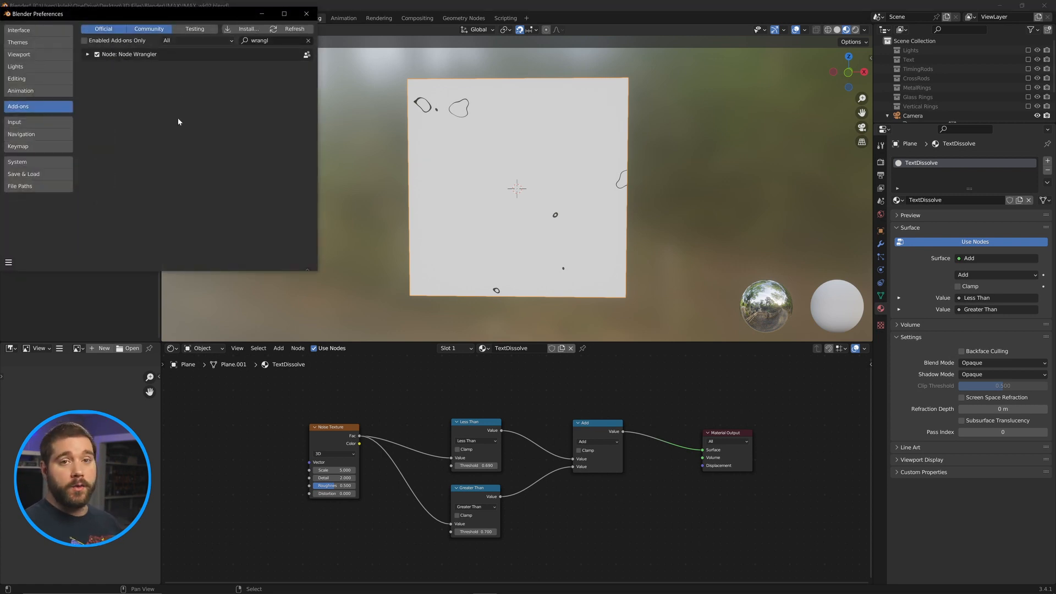
click(275, 40)
text(wr)
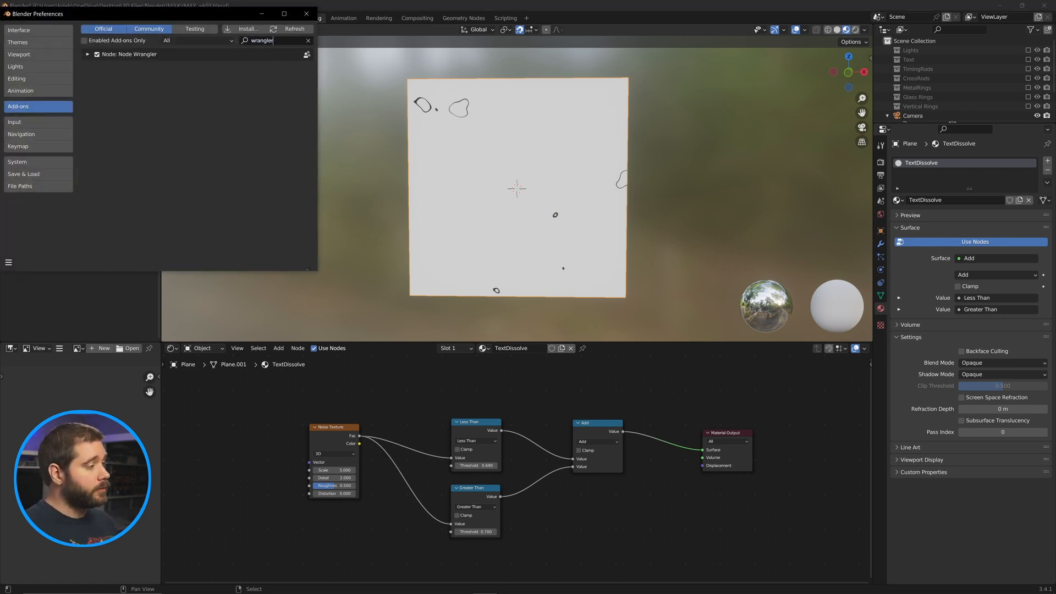
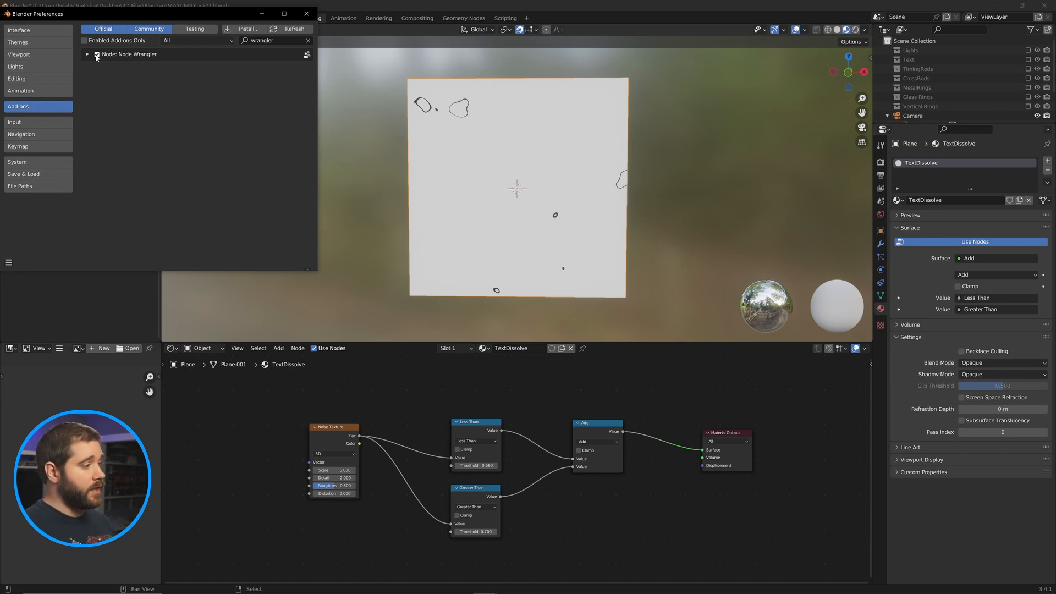
click(306, 14)
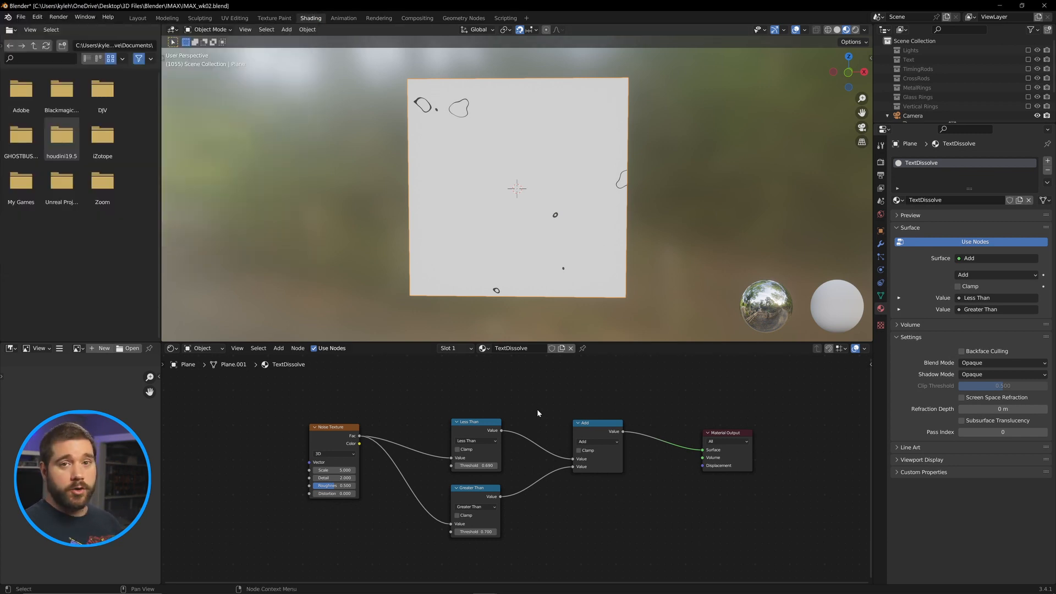
- Preview the Less Than node directly through the Material Output Surface and move the output node above the Add node
ctrl+shift+click(474, 427)
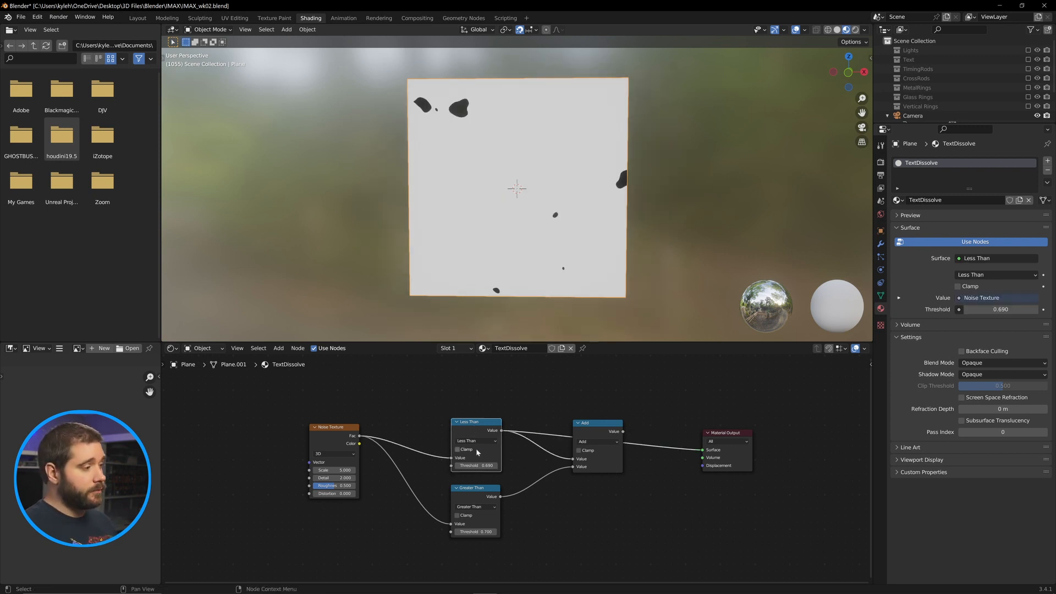
drag(730, 434, 712, 391)
middle_drag(501, 434, 493, 410)
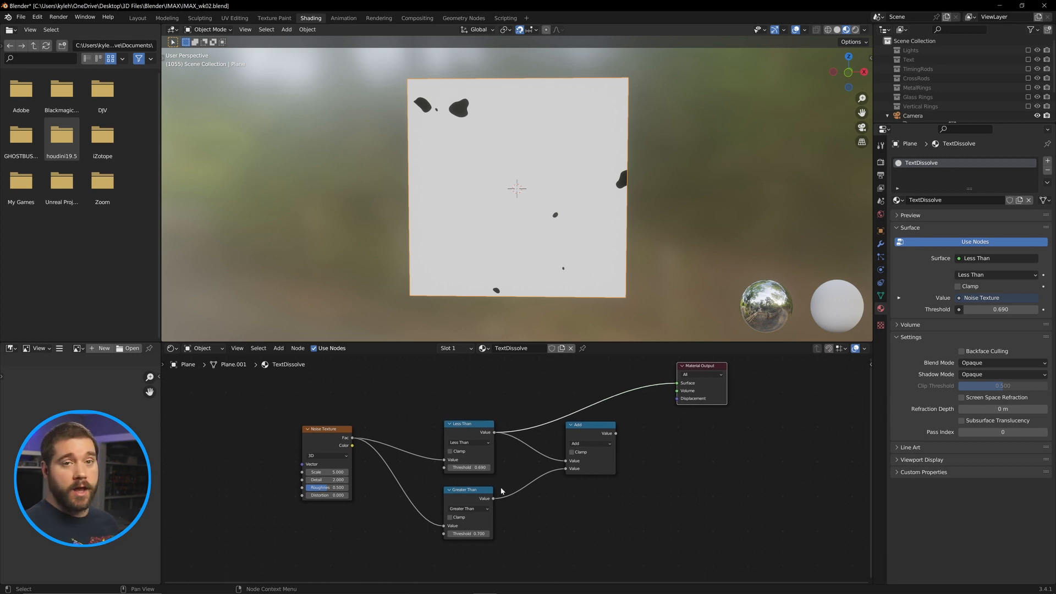
- Preview the Greater Than node on the plane, followed by the Add node, leaving Add linked to the Material Output Surface
ctrl+shift+click(480, 496)
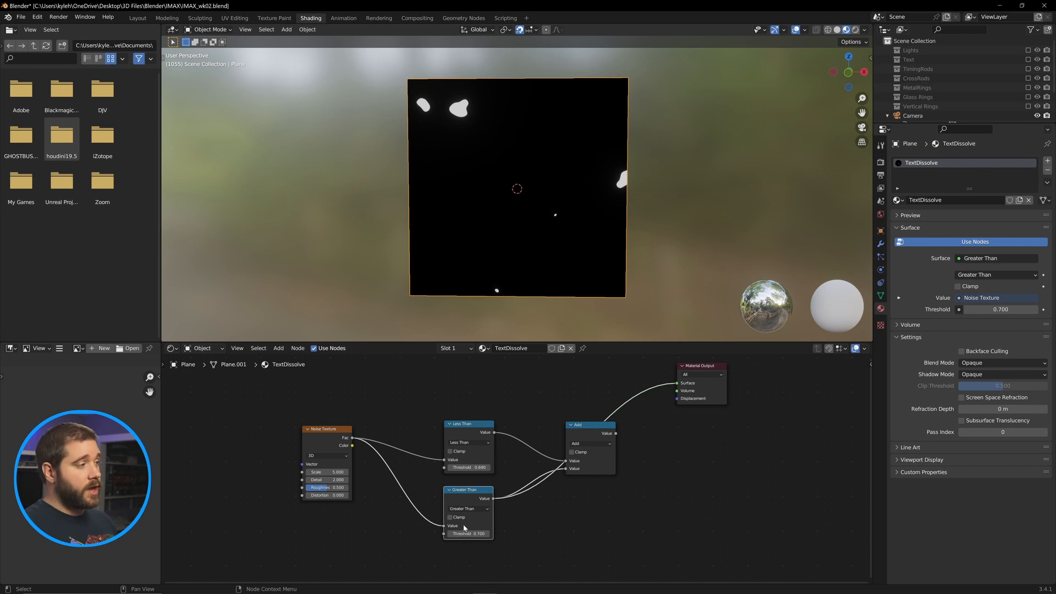
ctrl+shift+click(585, 432)
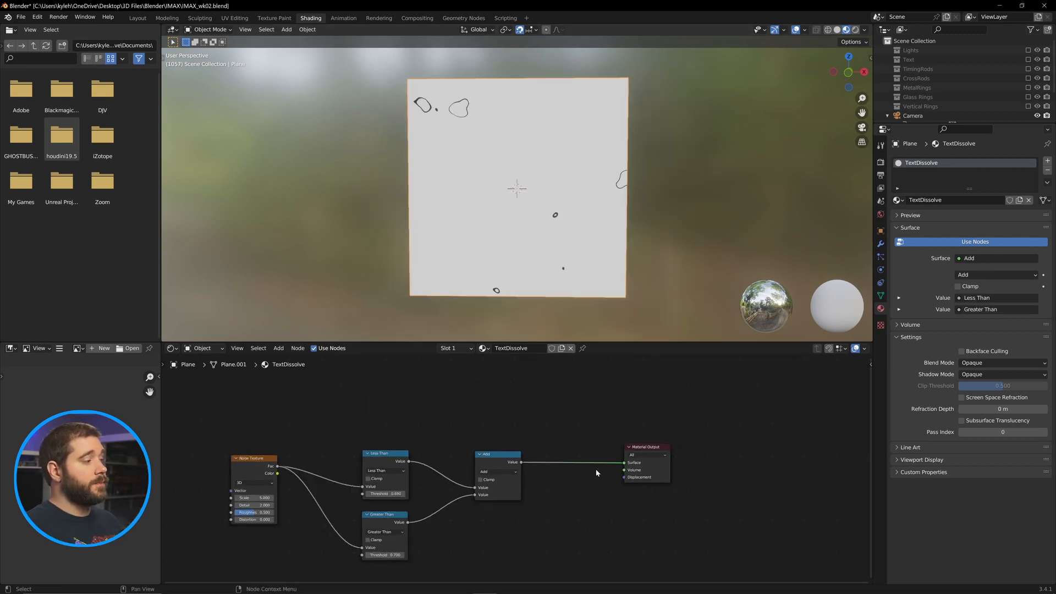
scroll(596, 469, down, 5)
middle_drag(544, 487, 574, 447)
scroll(574, 447, up, 3)
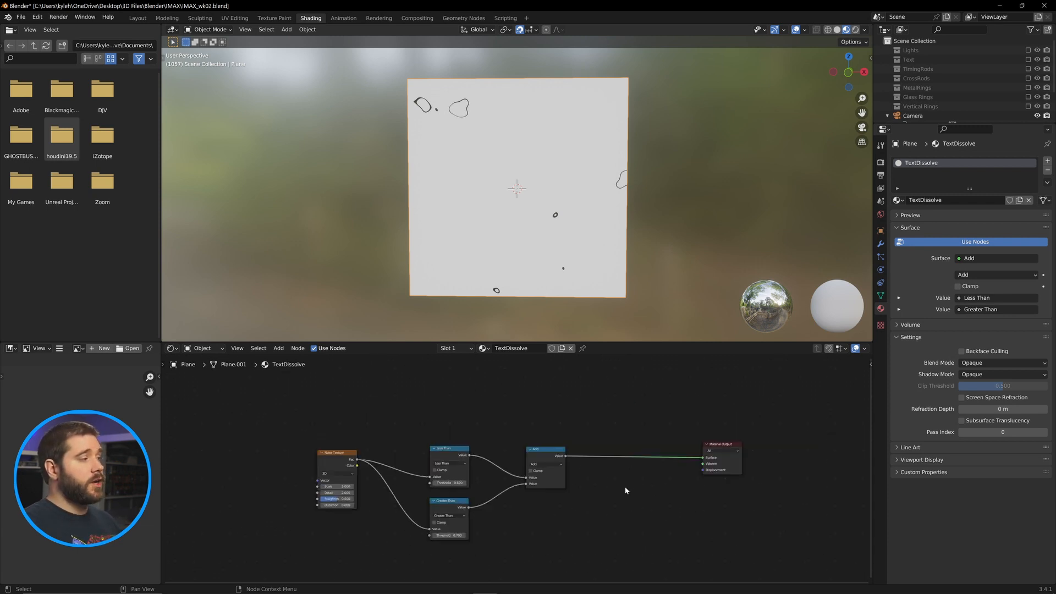
middle_drag(607, 516, 609, 491)
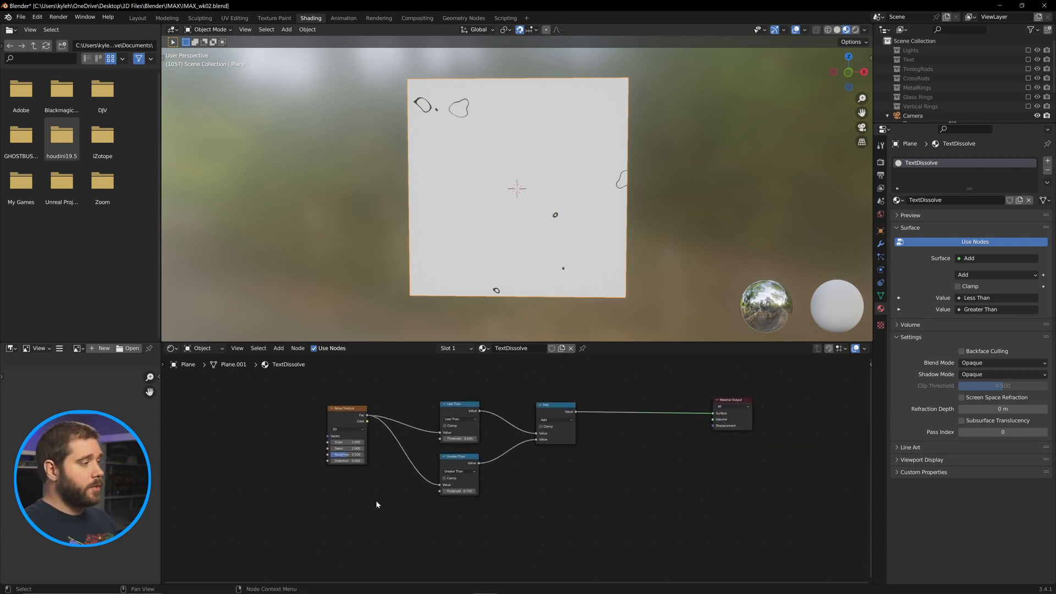
- Add a Value node below the Noise Texture and connect it to the Greater Than node's threshold
key(shift+a)
click(363, 480)
text(value)
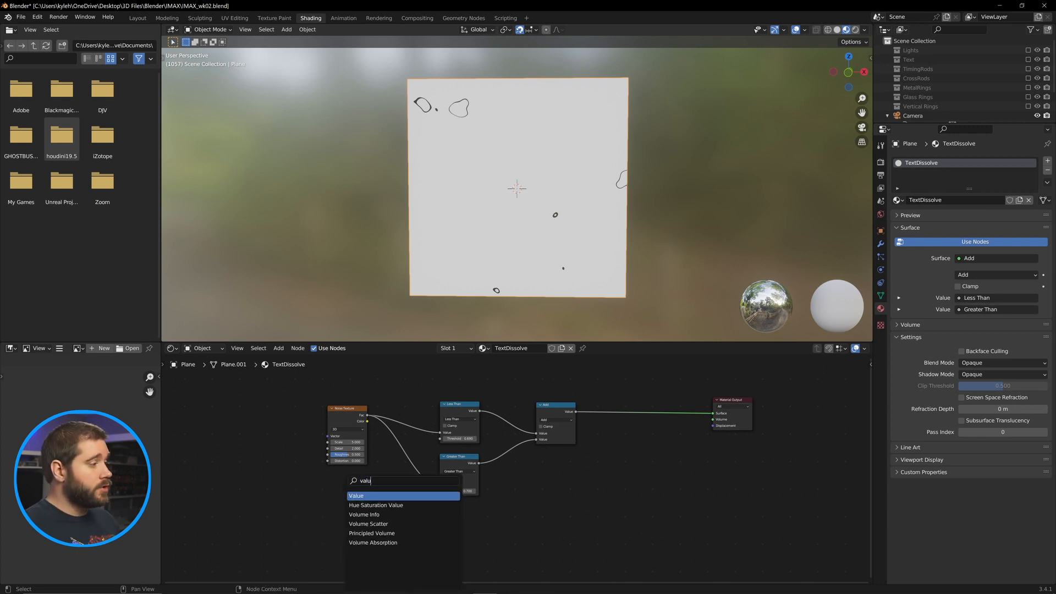
key(Return)
drag(363, 499, 440, 492)
drag(354, 500, 337, 509)
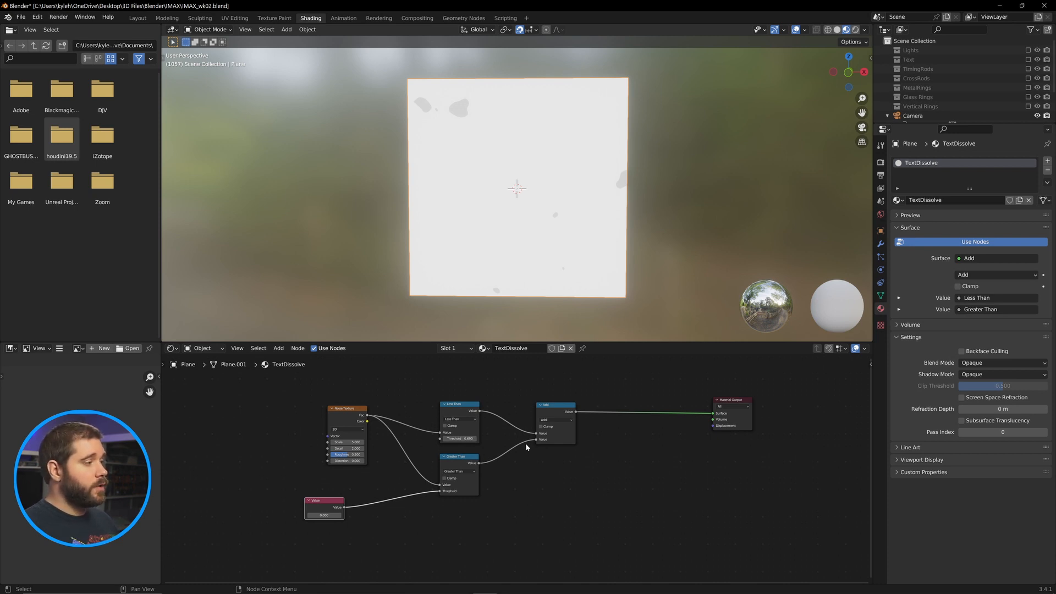
- Cut the links into the Add node and rearrange the comparison nodes with Greater Than above Less Than, feeding Add in that order
ctrl+right_drag(522, 415, 520, 459)
drag(464, 457, 462, 370)
drag(464, 431, 537, 465)
drag(477, 376, 469, 402)
scroll(470, 468, up, 3)
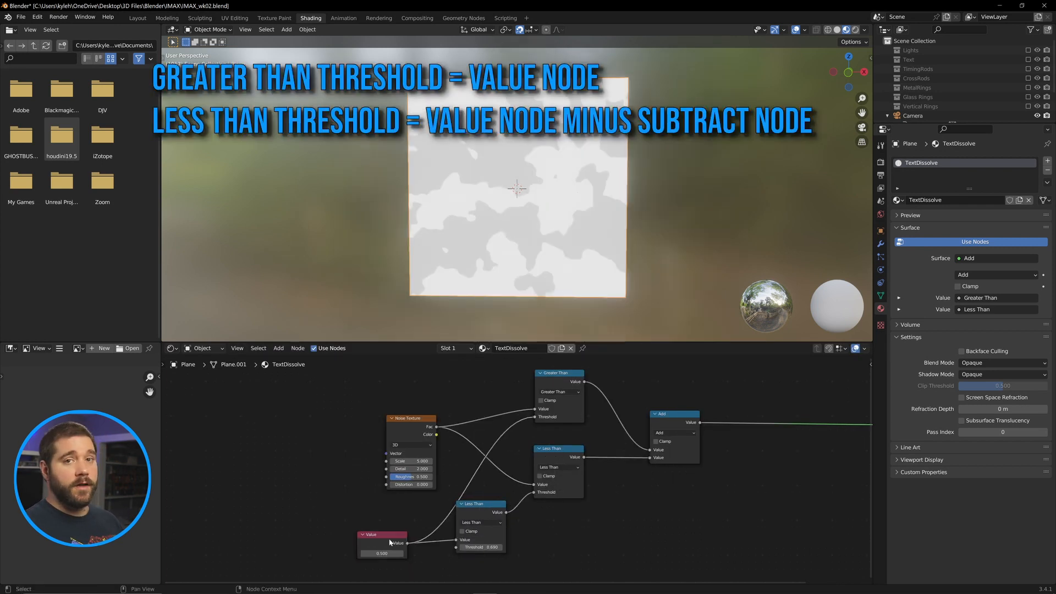
- Change the Less Than copy after the Value node to Subtract with a value of 0.01, and preview the Add result
drag(390, 543, 373, 536)
click(498, 523)
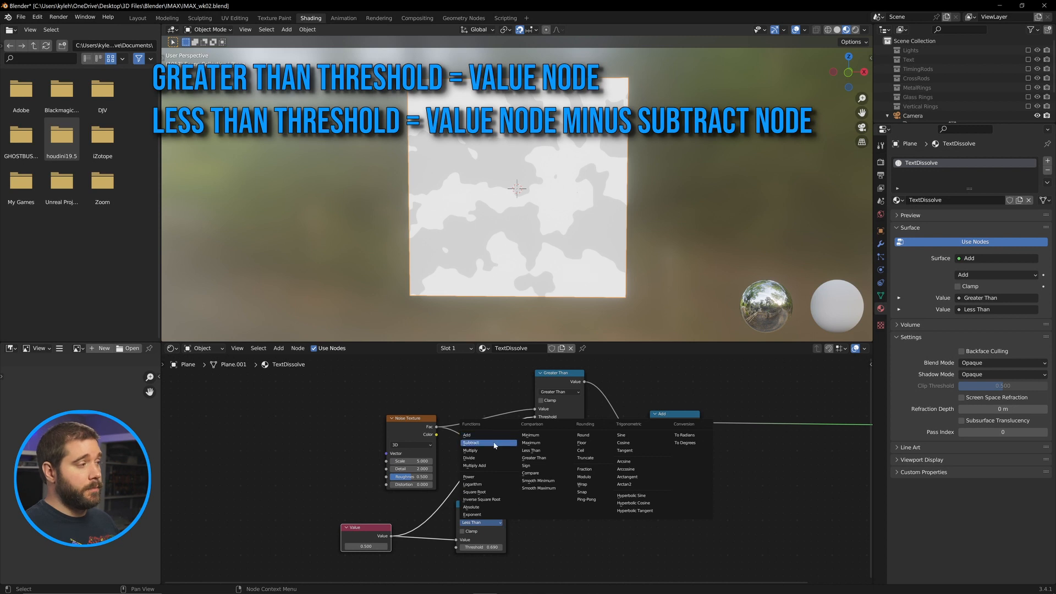
click(494, 444)
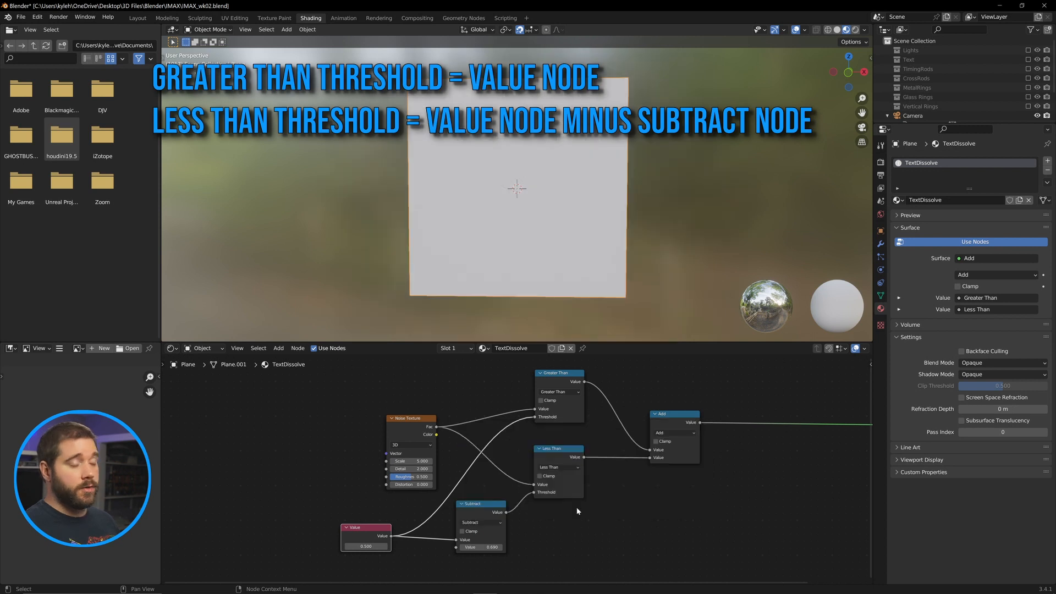
ctrl+shift+click(565, 480)
ctrl+shift+click(665, 427)
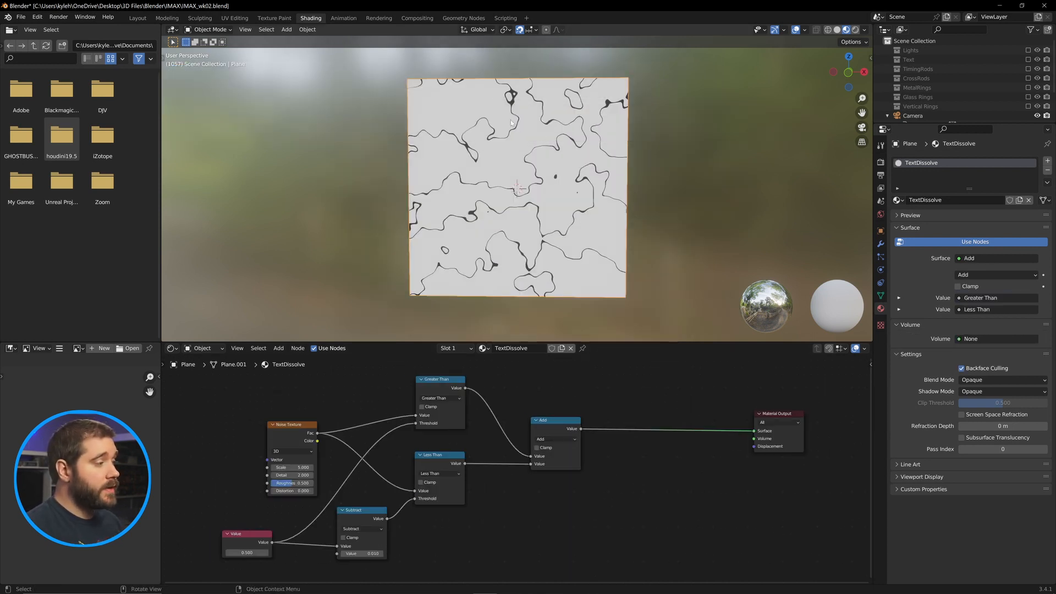
- Add a Mix Shader, connect the Add node to its first shader input and its output to the Material Output Surface
middle_drag(614, 484, 637, 484)
scroll(637, 484, up, 1)
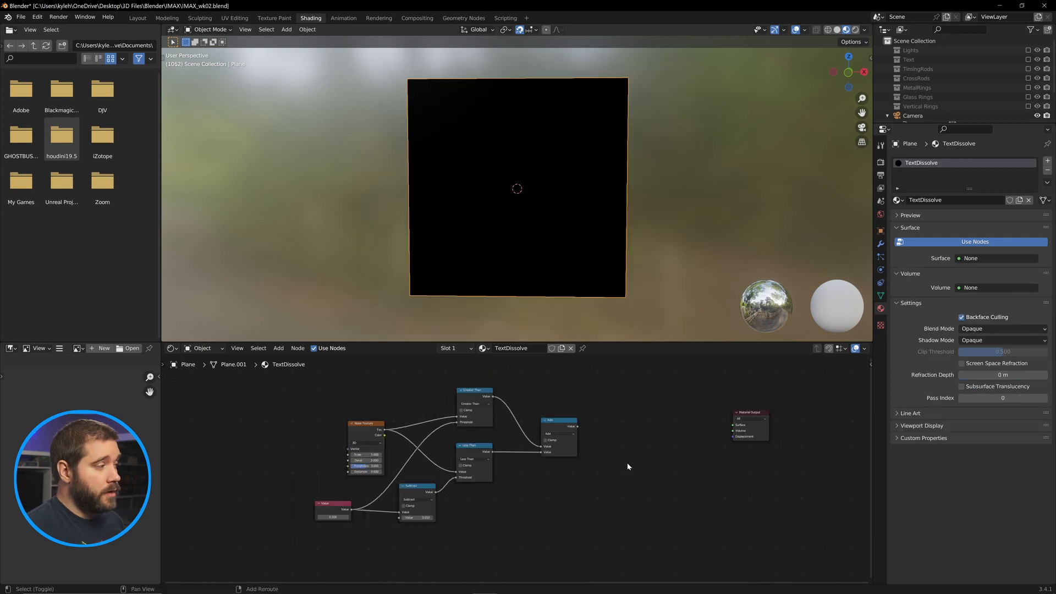
key(shift+a)
text(smix)
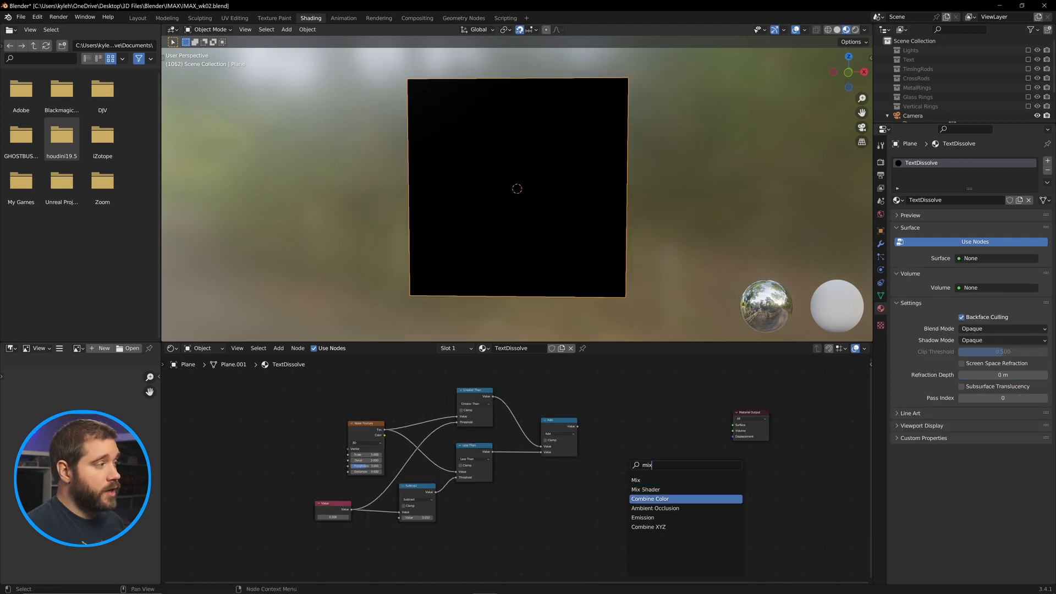
click(660, 489)
click(647, 437)
drag(577, 427, 622, 435)
drag(659, 423, 733, 425)
- Add an Emission shader, connect it to the Mix Shader's second shader input, and set its color to blue
key(shift+a)
text(semi)
click(677, 497)
click(606, 489)
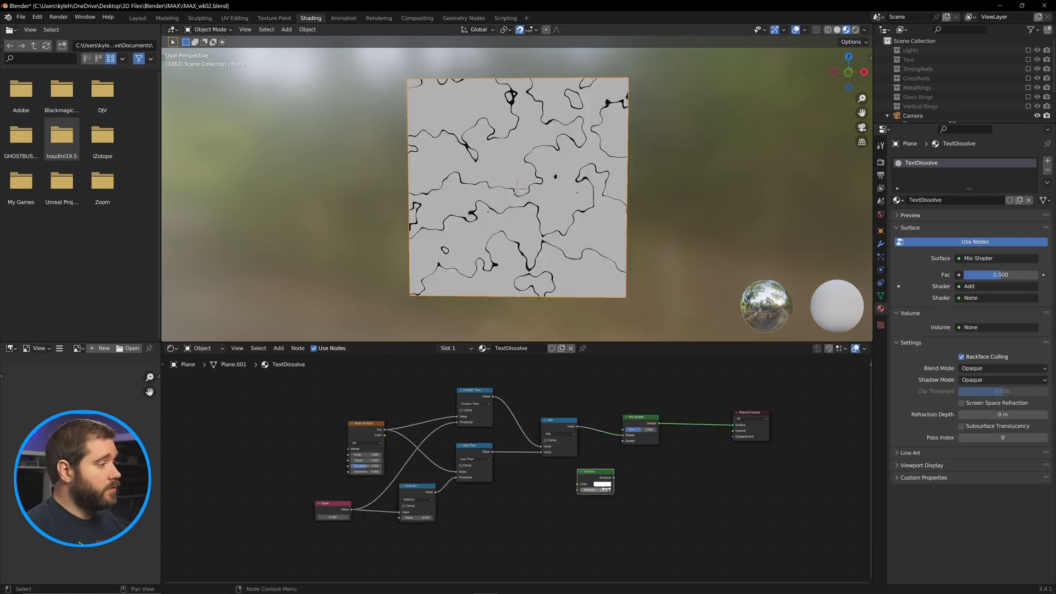
drag(614, 478, 623, 441)
click(603, 484)
click(628, 417)
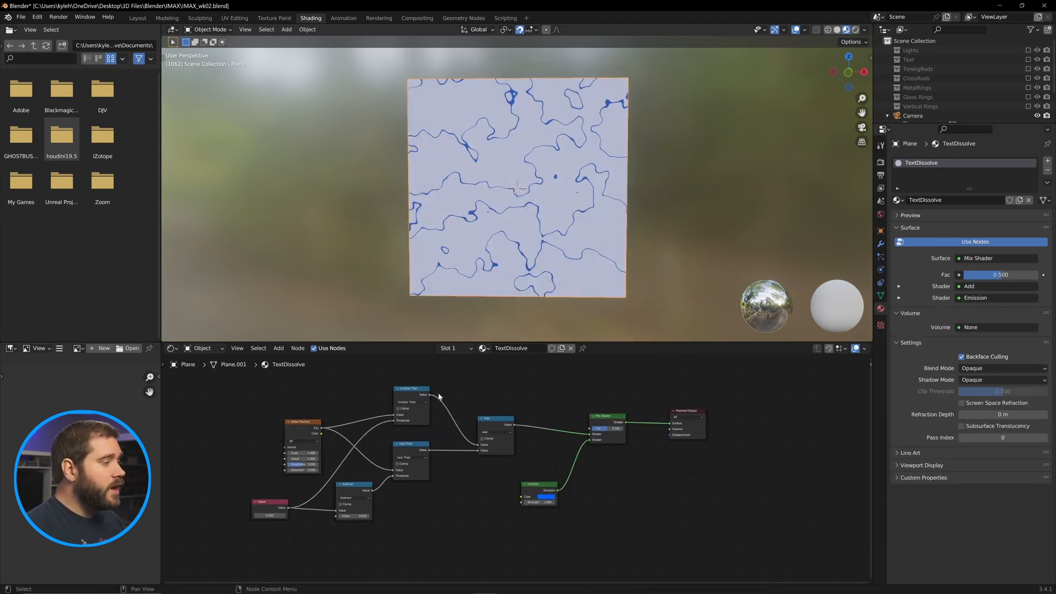
- Move the Value node farther from the Subtract node and insert a duplicate of Subtract directly after it
mouse_move(265, 516)
mouse_down()
mouse_move(286, 517)
mouse_move(266, 516)
mouse_up()
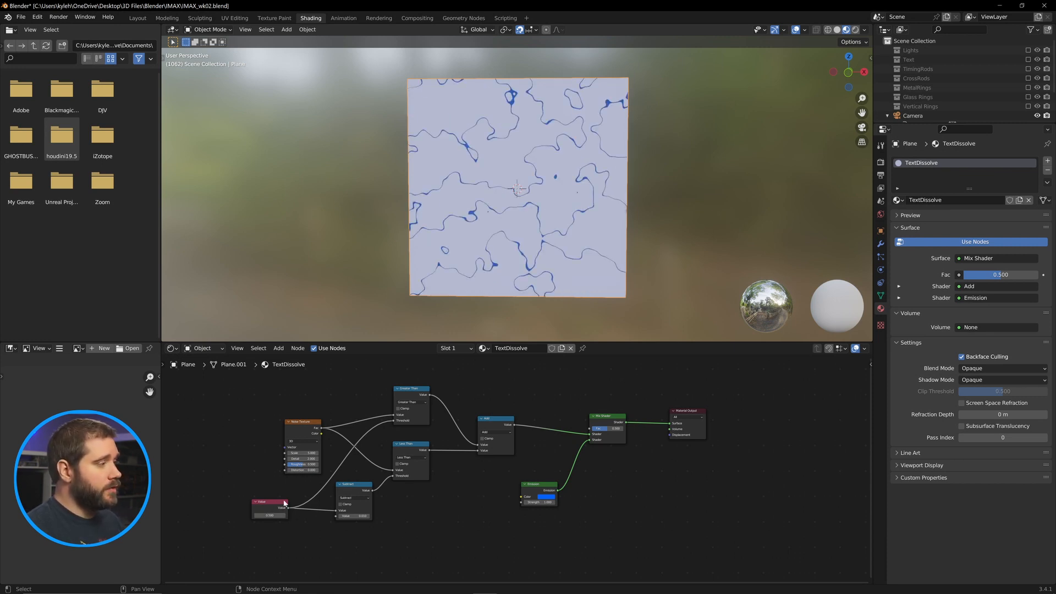
drag(274, 504, 219, 506)
click(302, 523)
middle_drag(301, 522, 347, 518)
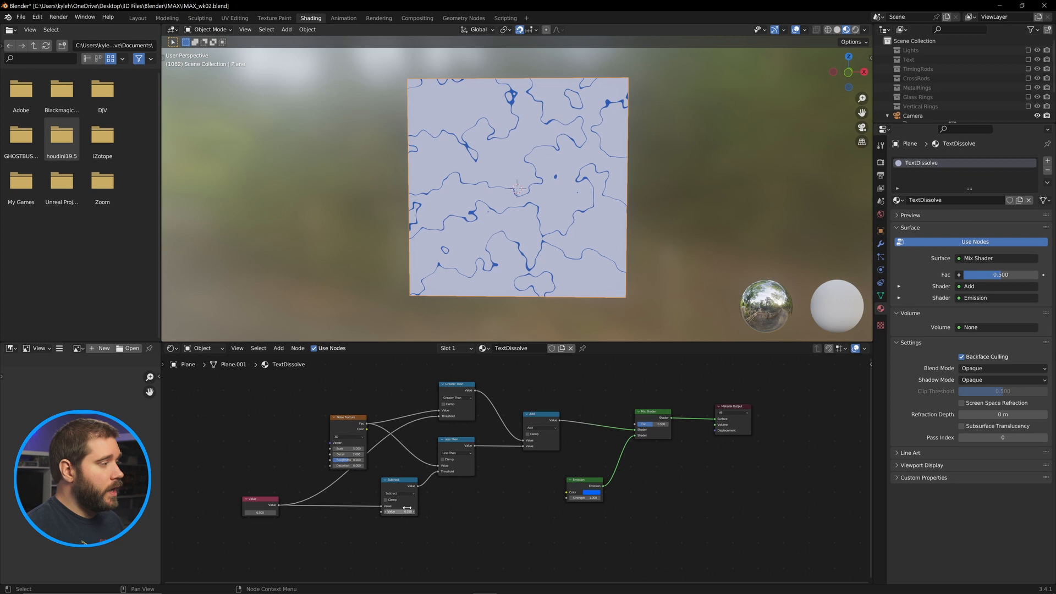
click(403, 479)
key(shift+d)
click(308, 494)
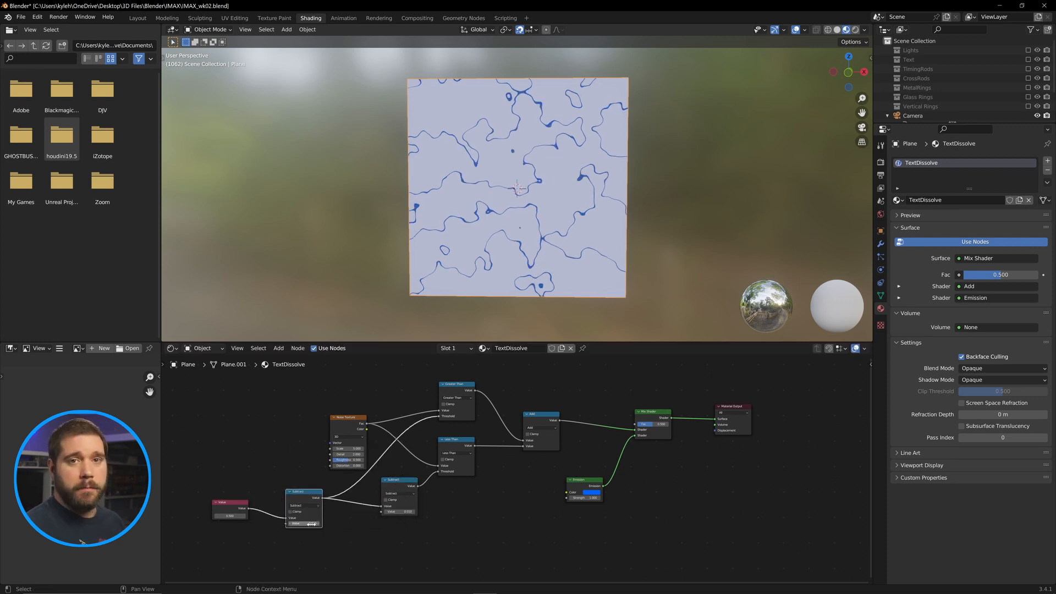
- Change the duplicated Subtract node to Multiply by 0.01 and raise the Value node until the noise outlines show again
click(315, 506)
click(295, 531)
click(302, 523)
text(0.01)
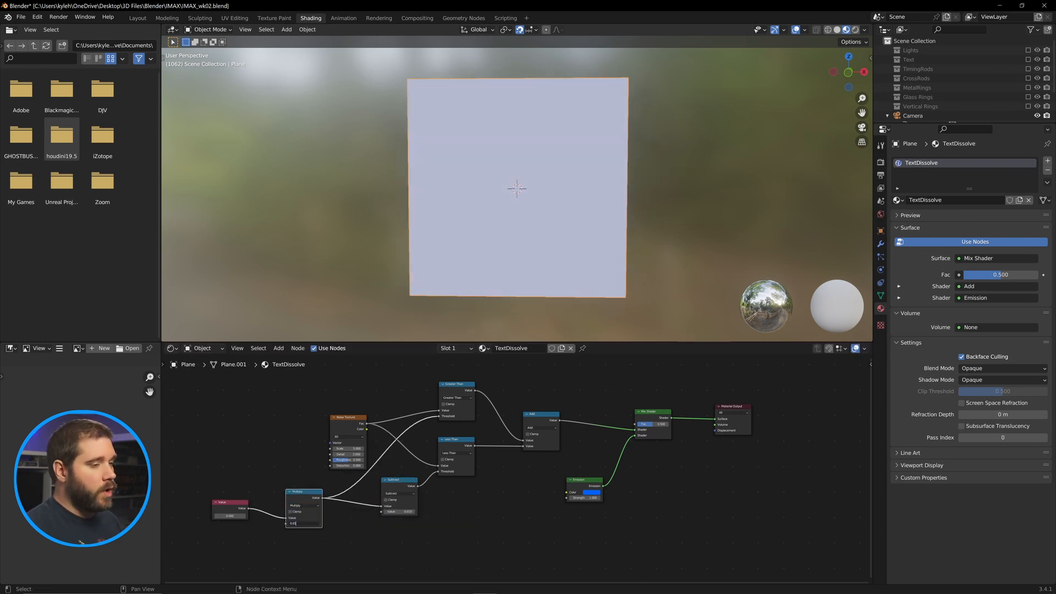
click(331, 523)
drag(230, 516, 323, 517)
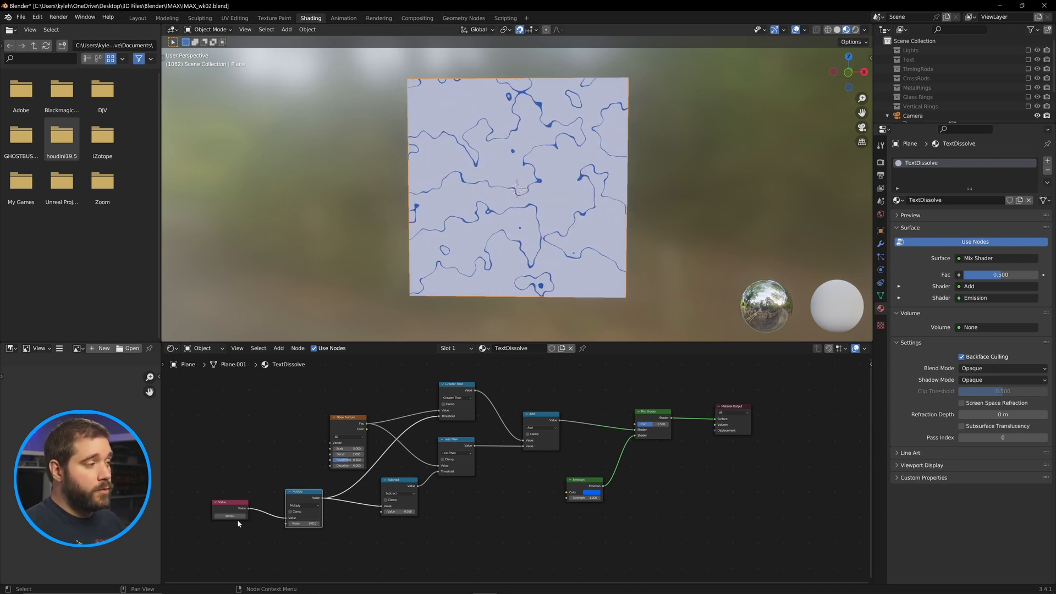
- Move the Material Output farther from the Mix Shader and add a Transparent BSDF node
middle_drag(688, 440, 480, 458)
drag(529, 424, 620, 435)
click(519, 406)
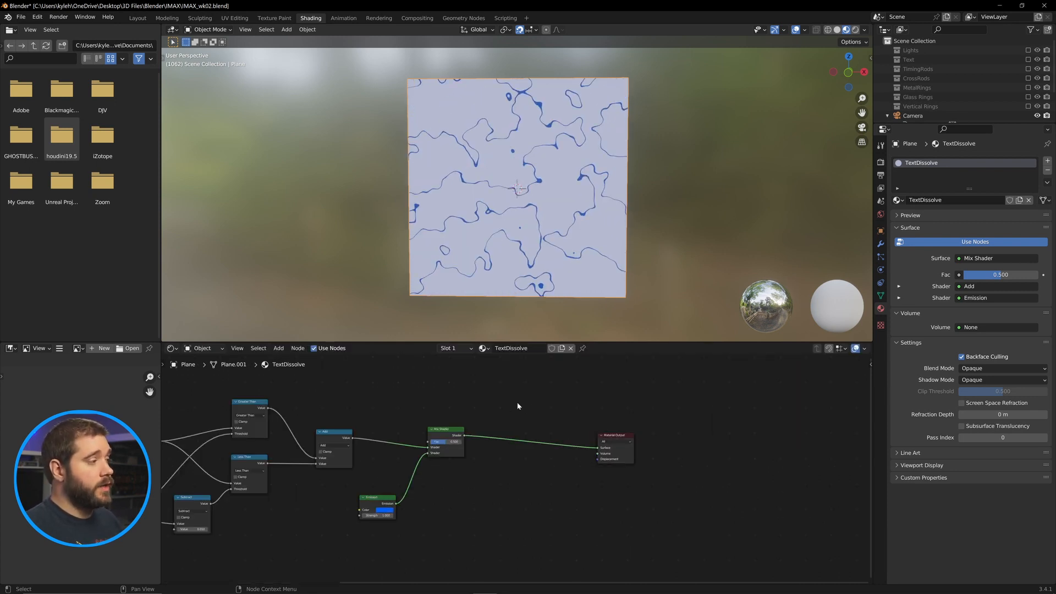
key(shift+a)
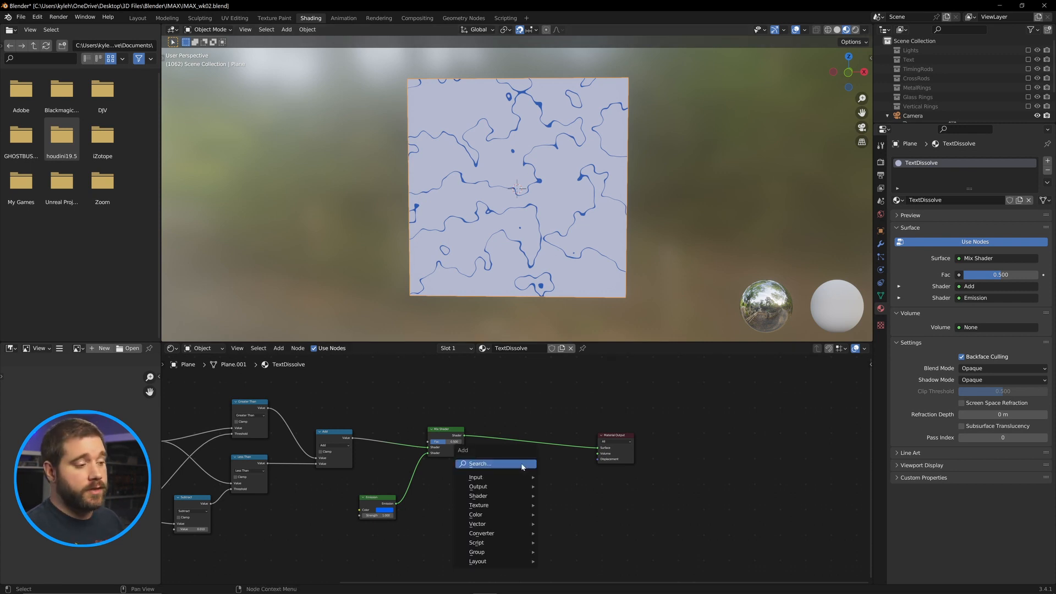
click(522, 463)
text(tranp)
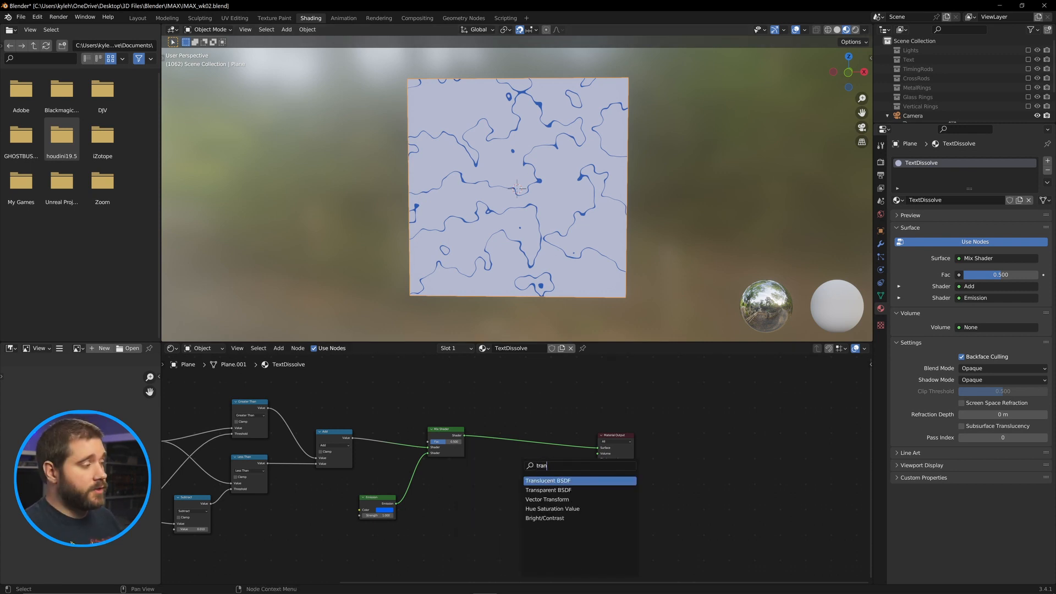
- Insert a duplicate Mix Shader before the Material Output with Transparent BSDF as its second shader, and set Blend Mode to Alpha Blend
click(455, 429)
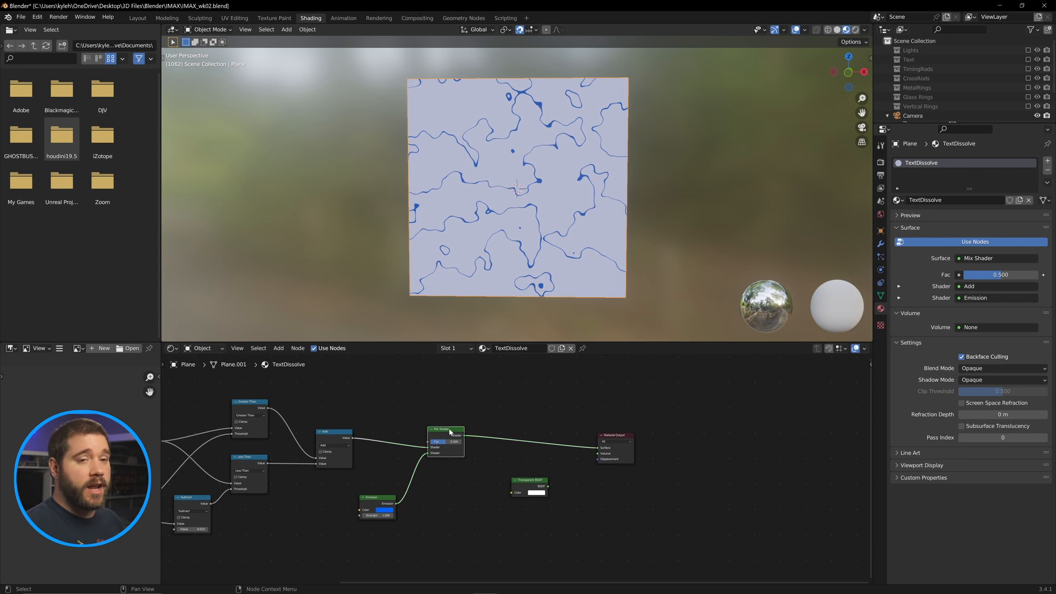
key(shift+d)
click(548, 433)
drag(549, 486, 491, 474)
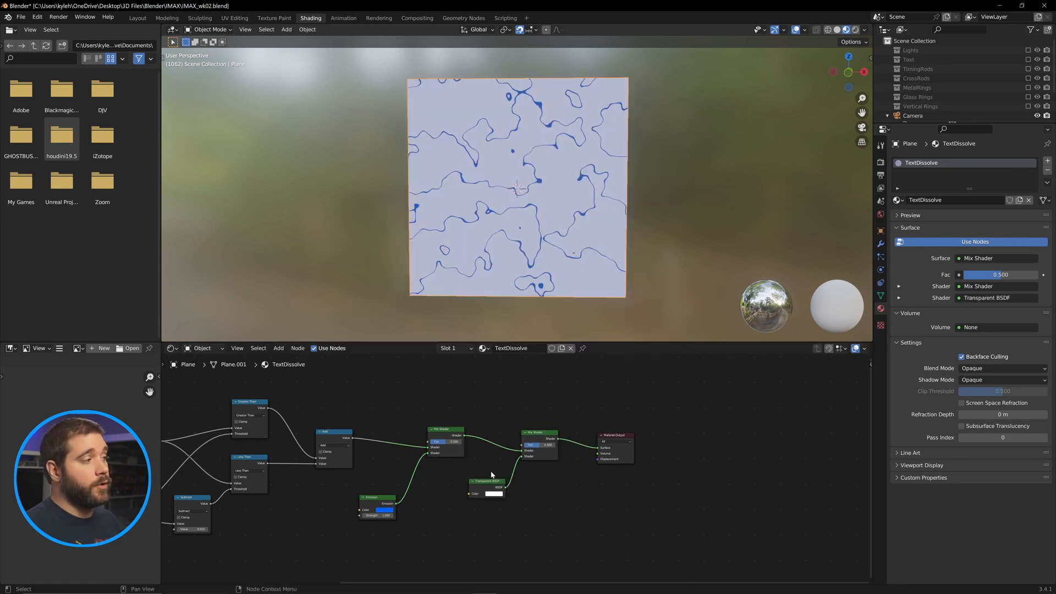
click(1003, 368)
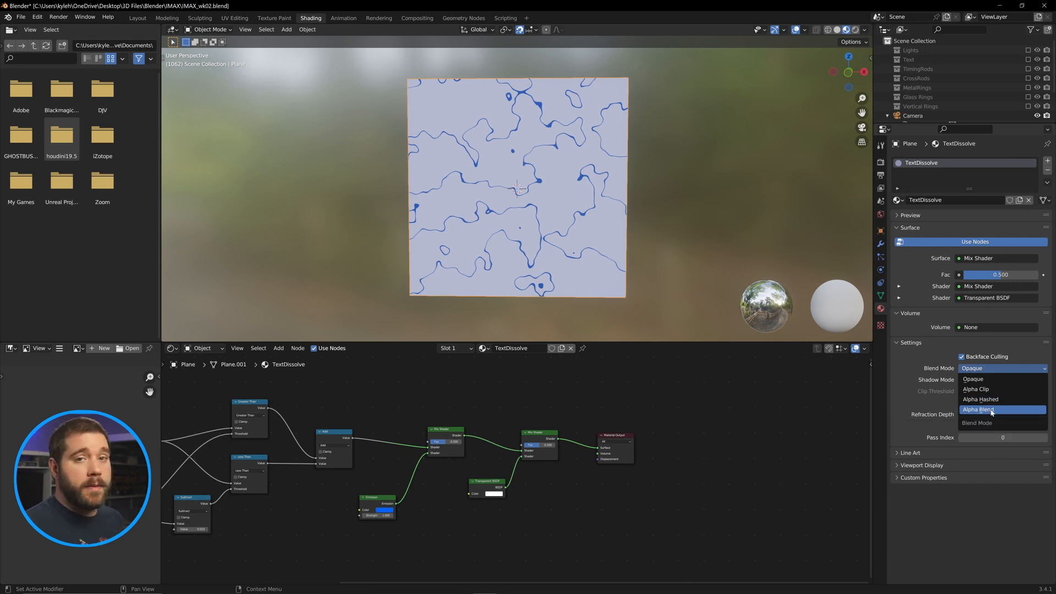
click(994, 409)
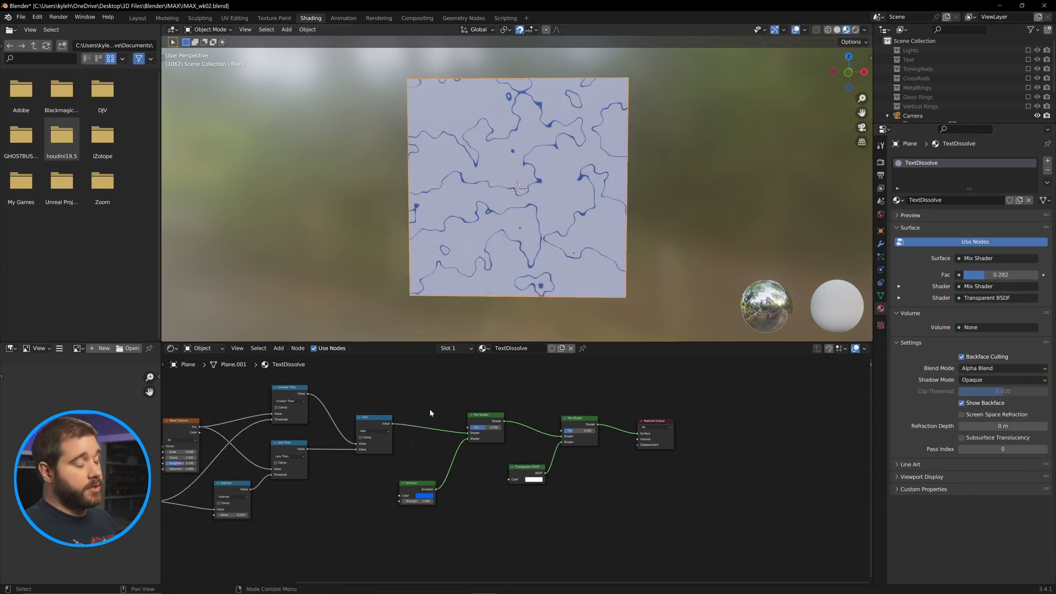
- Insert an Invert node after the Add node and move its output link to the first Mix Shader's Fac input
key(shift+a)
text(invert)
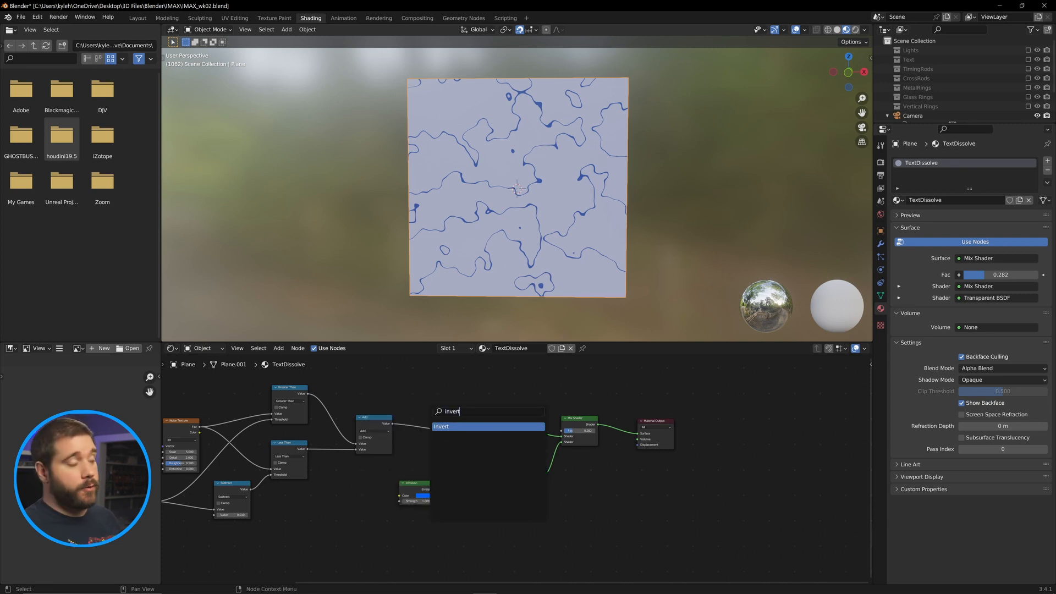
key(Return)
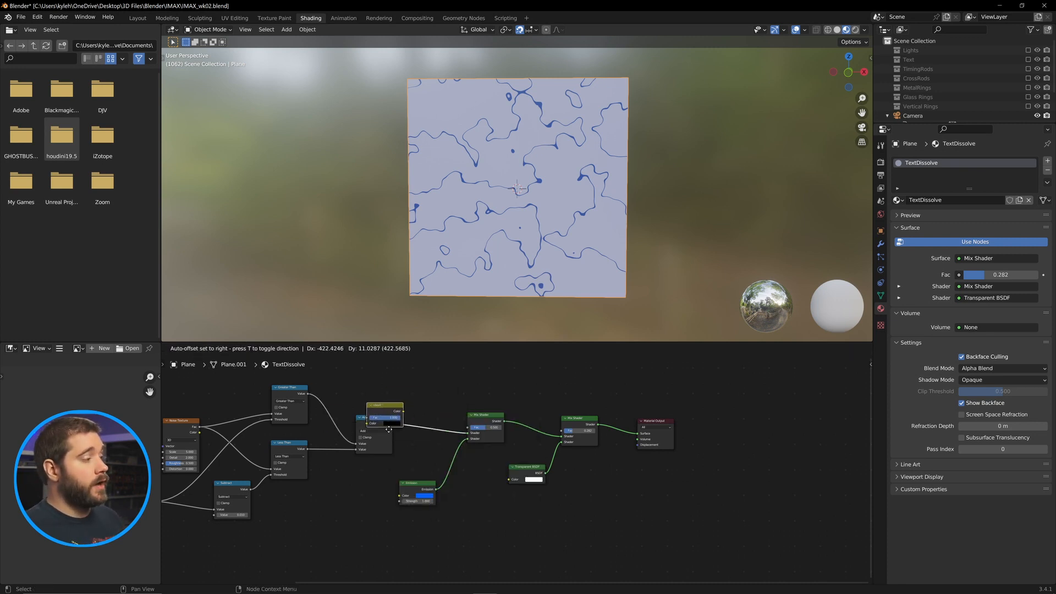
click(436, 441)
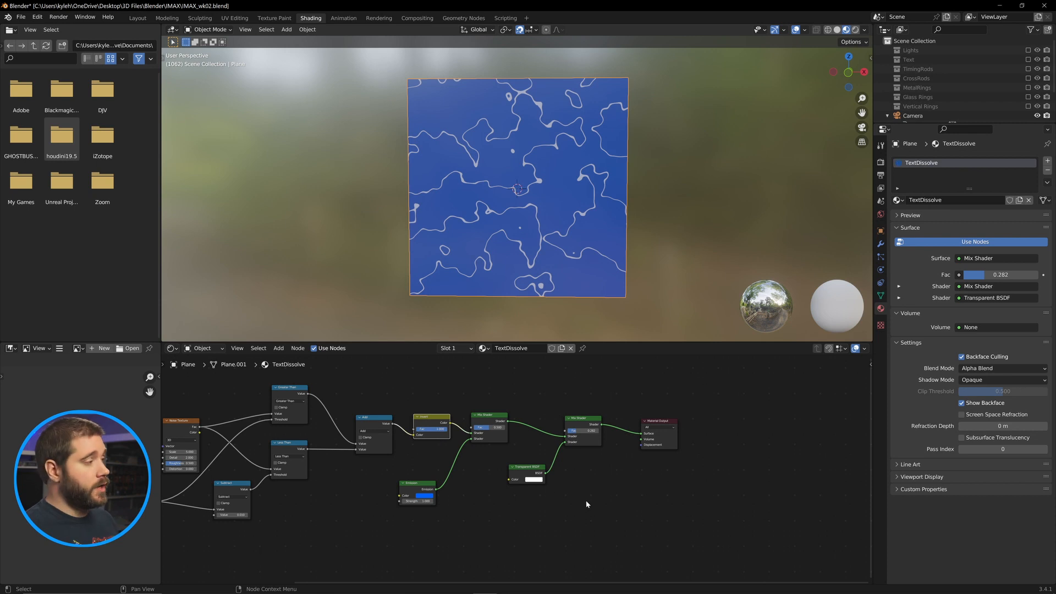
drag(471, 433, 470, 428)
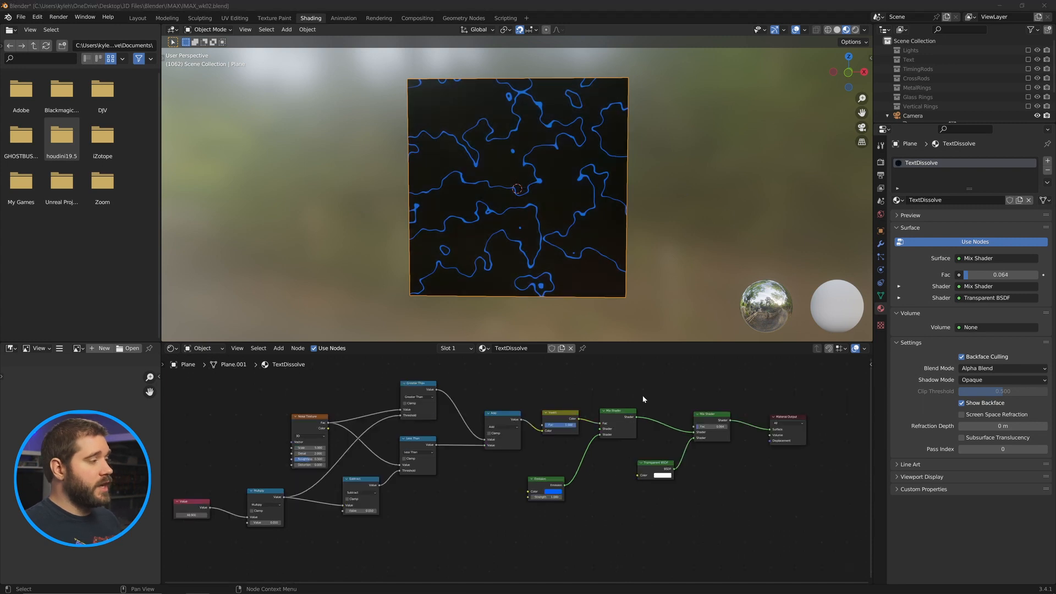
- Connect Less Than to the first Mix Shader's first shader input, raise the Add node, and adjust the final Mix Shader's Fac to 0.694
middle_drag(660, 395, 600, 396)
mouse_move(645, 429)
mouse_down()
mouse_move(665, 430)
mouse_move(640, 429)
mouse_up()
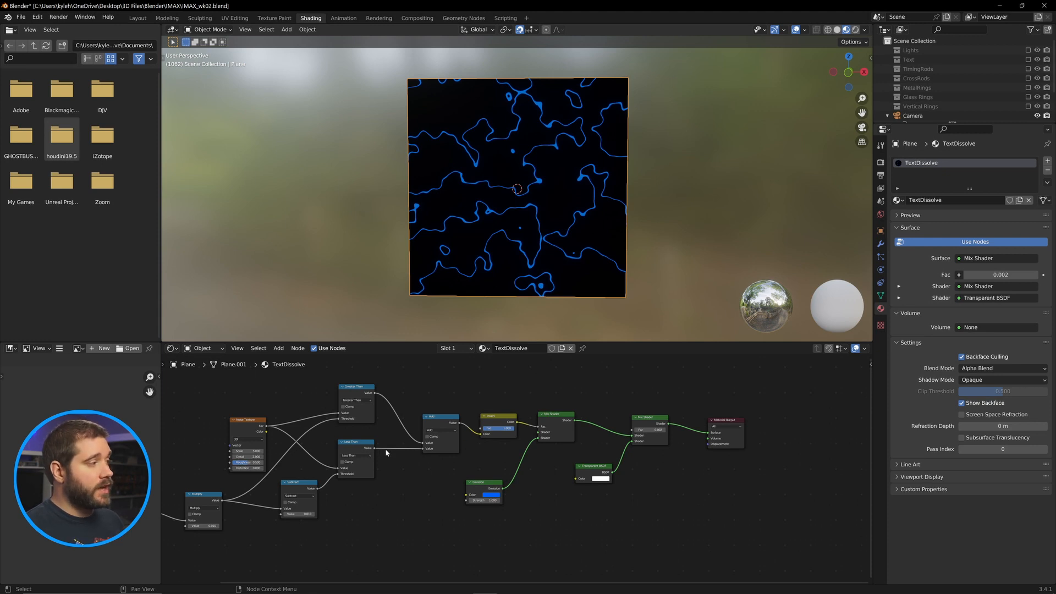
drag(376, 448, 542, 436)
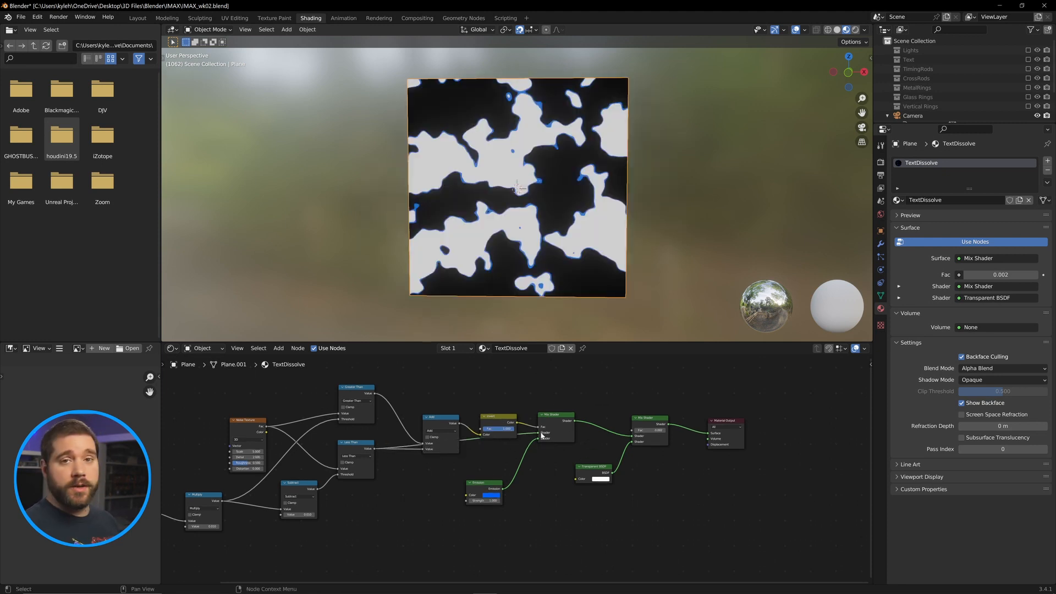
drag(440, 417, 445, 389)
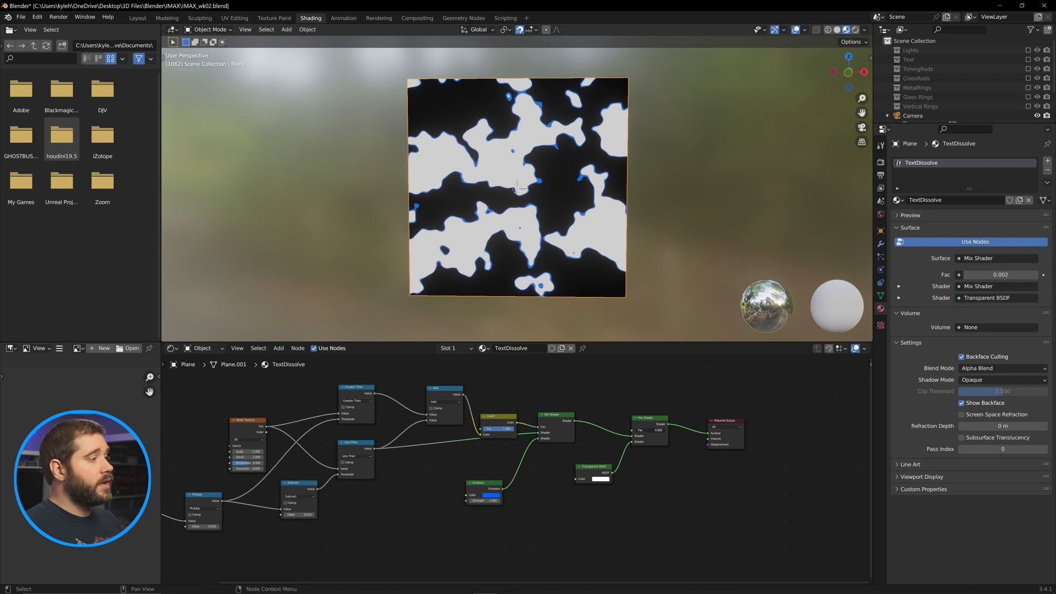
mouse_move(640, 431)
mouse_down()
mouse_move(691, 431)
mouse_move(640, 433)
mouse_up()
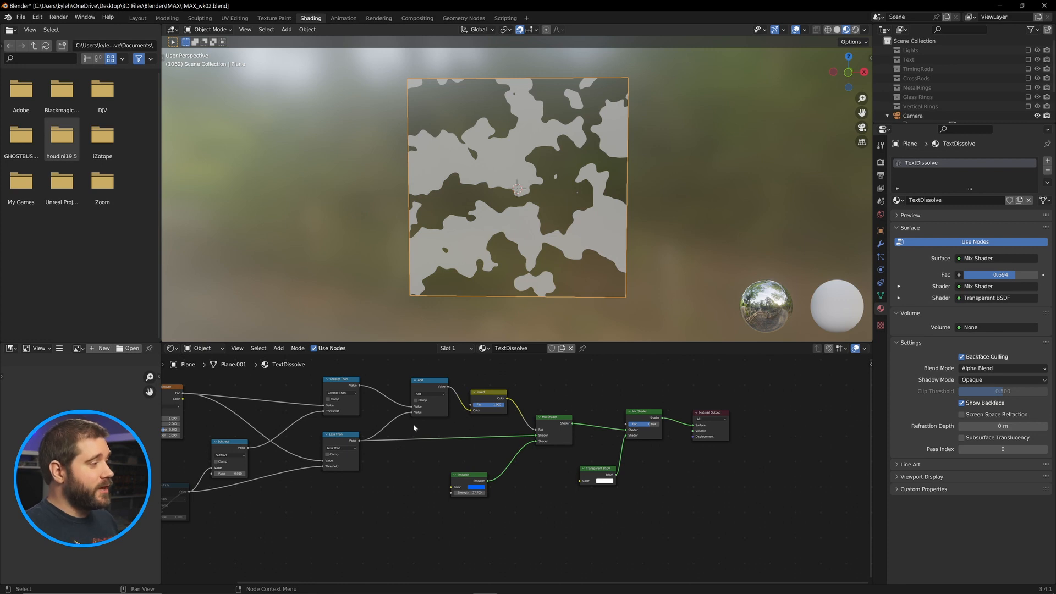
- Cut the Less Than link to the first Mix Shader's shader input and connect Less Than to the final Mix Shader's Fac
middle_drag(414, 428, 450, 441)
ctrl+right_drag(529, 446, 520, 464)
mouse_move(395, 455)
mouse_down()
mouse_move(489, 460)
mouse_move(573, 444)
mouse_up()
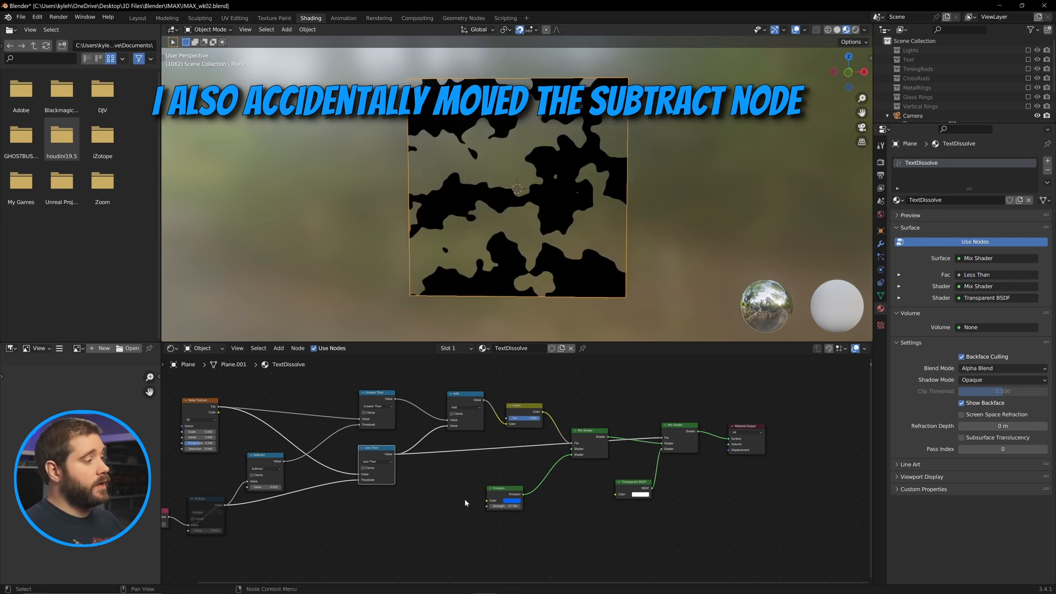
- Move the first Mix Shader down to sit below the Invert node, clear of the final Mix Shader
key(Home)
click(270, 506)
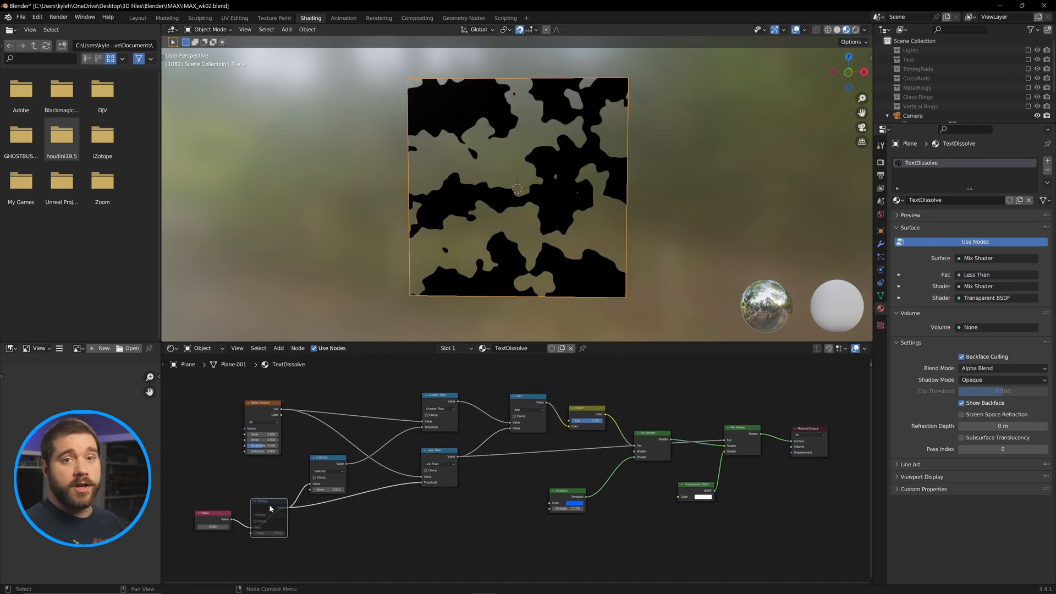
drag(645, 436, 631, 465)
middle_drag(662, 408, 655, 414)
click(655, 414)
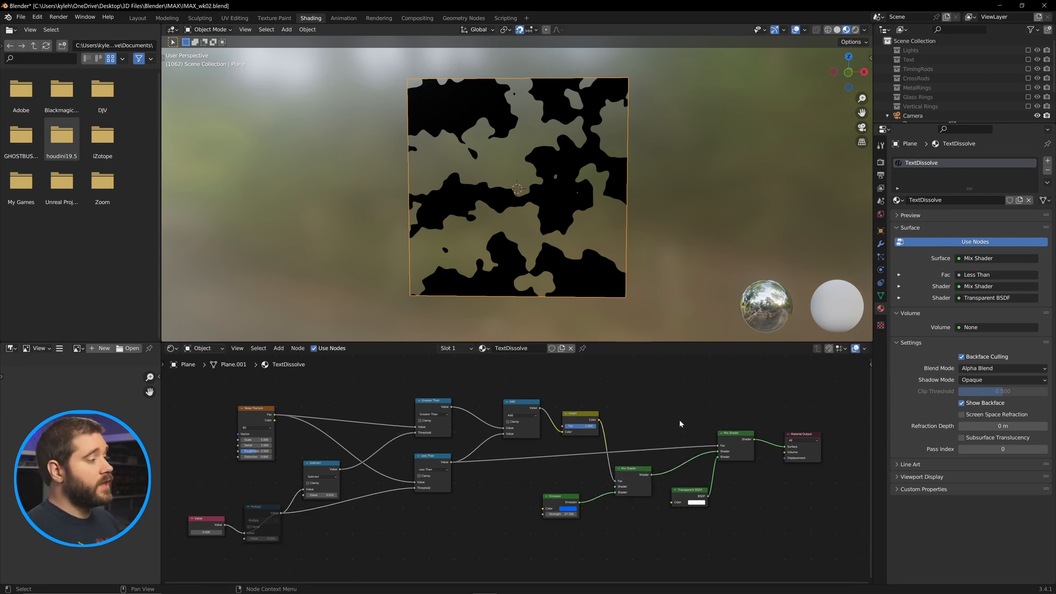
- Unmute the Multiply node and raise the Value node's number
click(270, 508)
key(m)
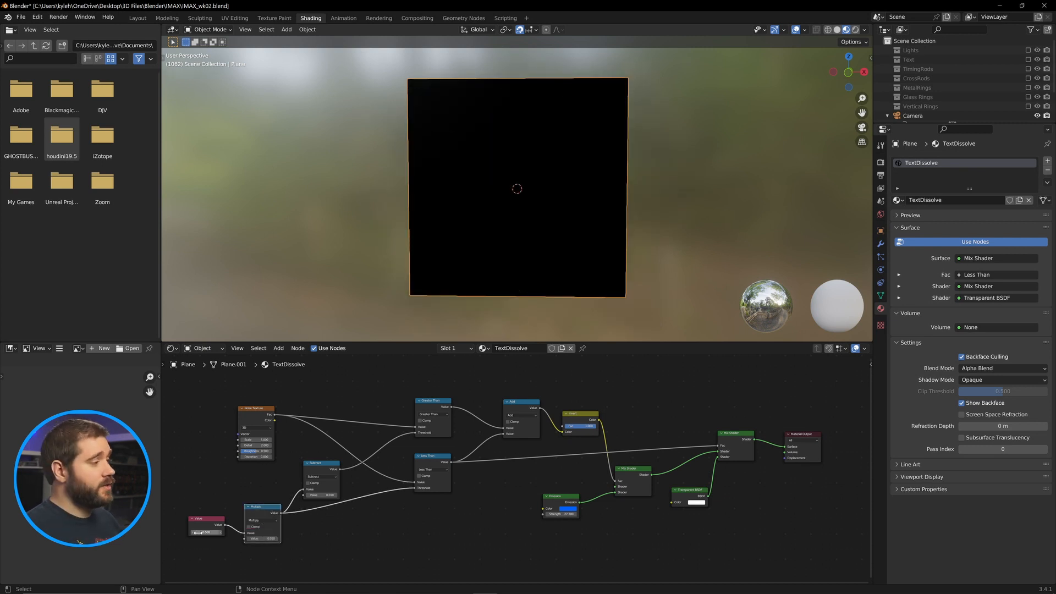
drag(207, 532, 271, 532)
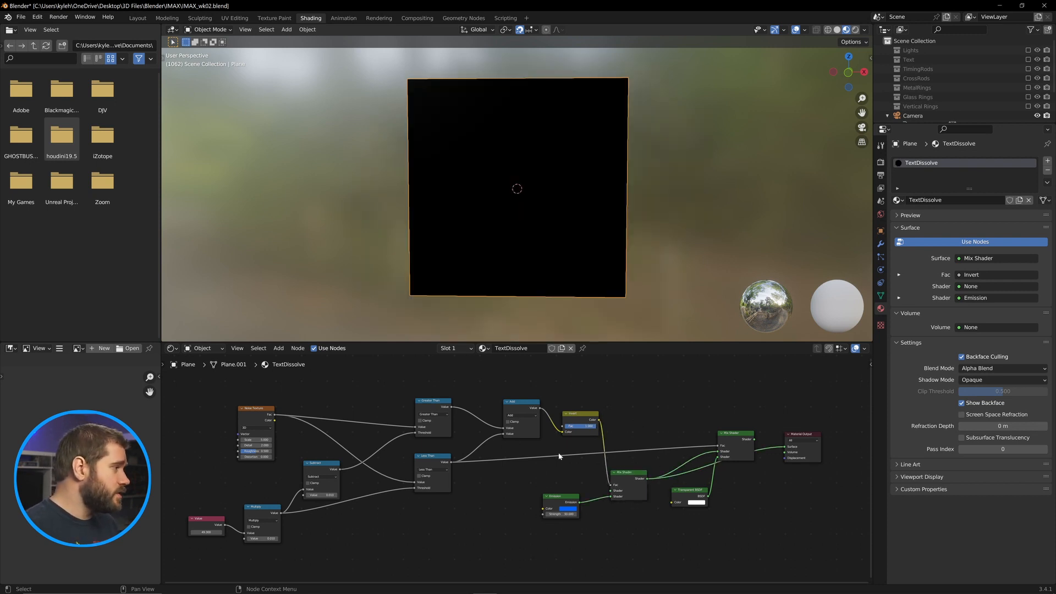
- Raise the final Mix Shader, cut Multiply's link to Less Than, and detach Subtract from its chain, placing it beside Multiply
middle_drag(557, 477, 586, 447)
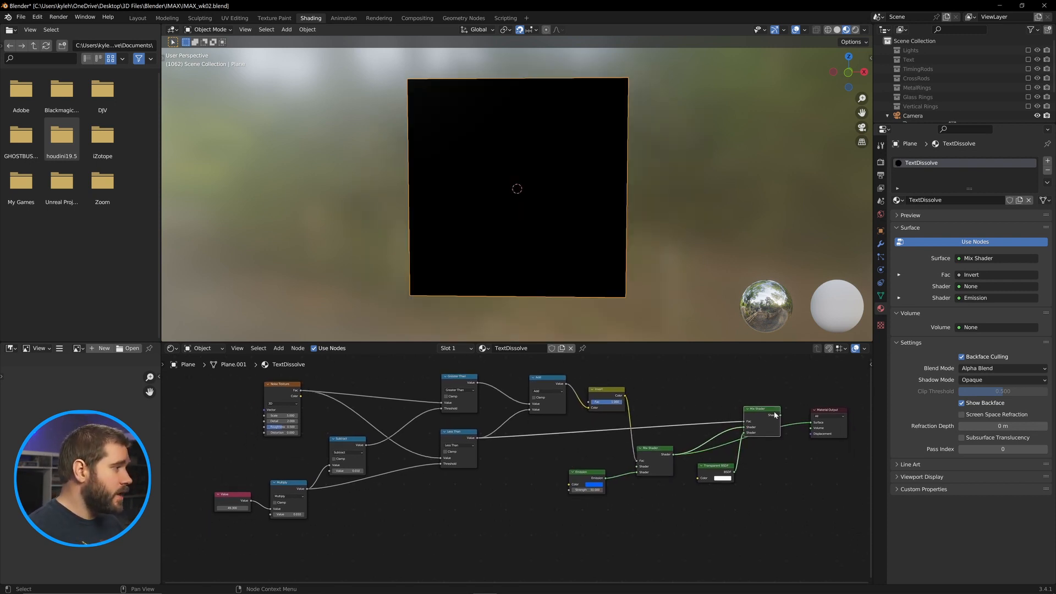
drag(775, 415, 746, 401)
ctrl+right_drag(377, 432, 309, 488)
drag(347, 440, 362, 469)
drag(305, 485, 320, 488)
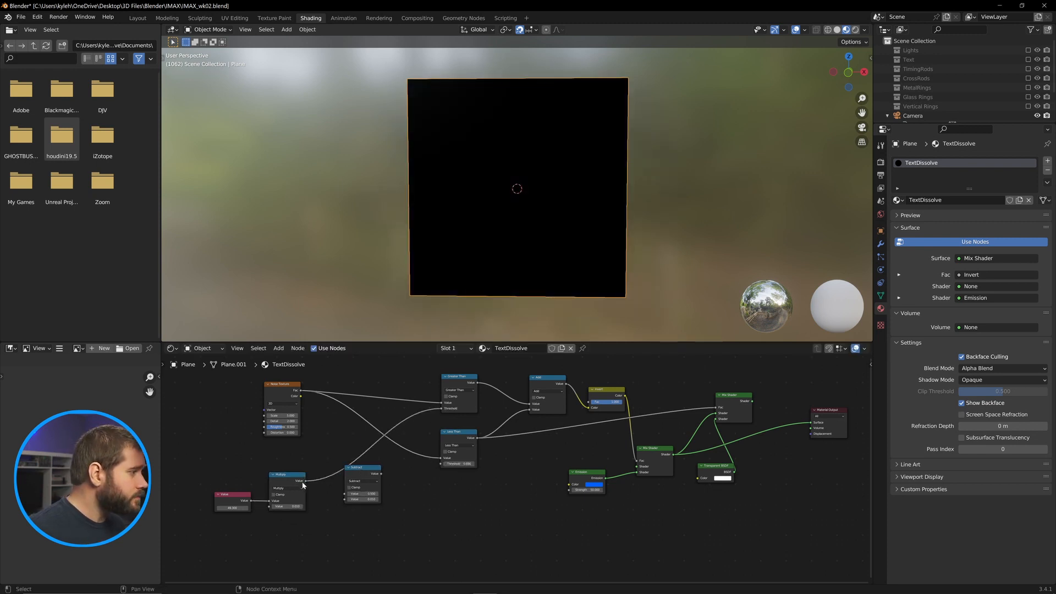
- Connect Multiply to Subtract and Subtract to the Less Than threshold, and position Subtract between them
drag(306, 481, 345, 493)
drag(381, 474, 443, 464)
drag(443, 464, 398, 471)
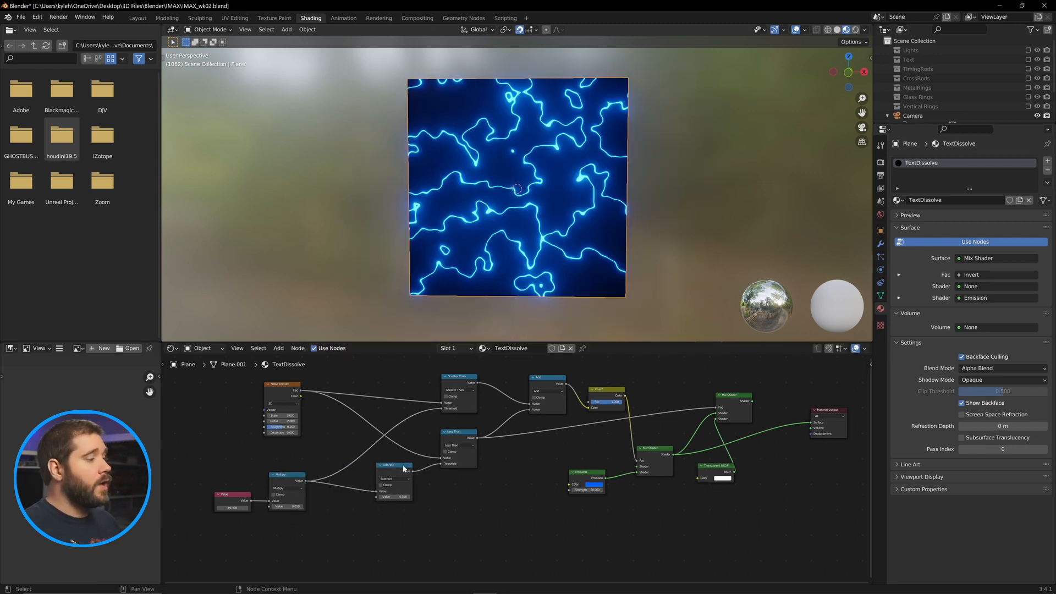
- Preview the Add, Invert and first Mix Shader outputs, and route the final Mix Shader to the Material Output
middle_drag(479, 496, 529, 507)
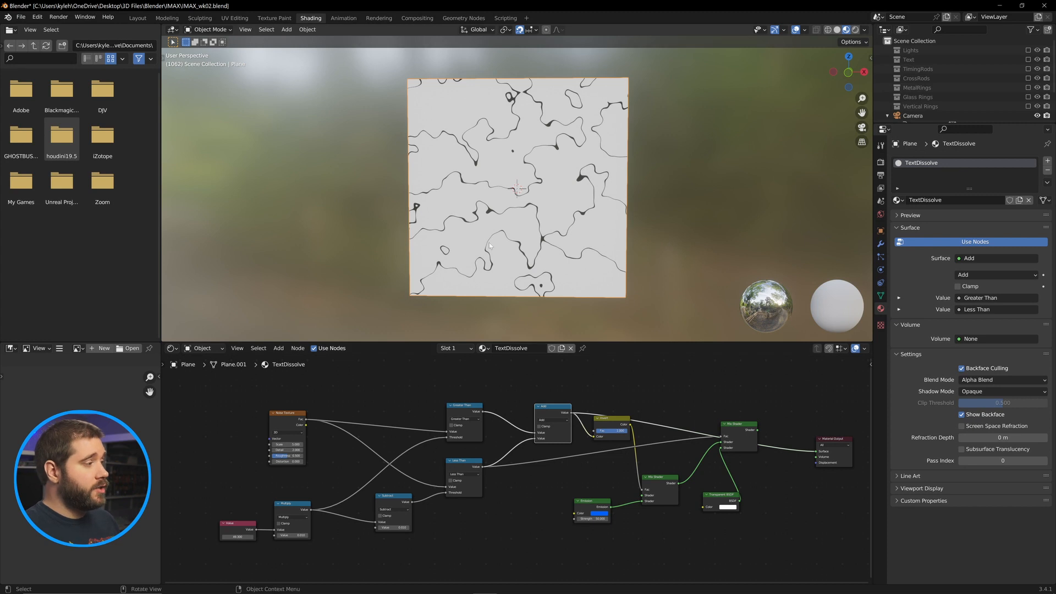
ctrl+shift+click(614, 420)
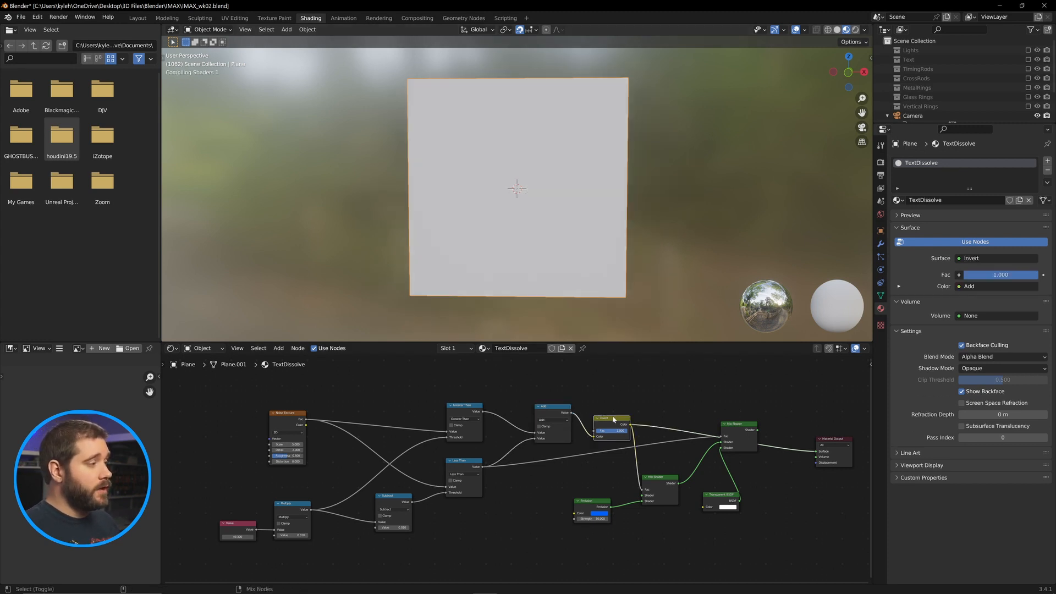
middle_drag(611, 386, 577, 378)
ctrl+shift+click(626, 468)
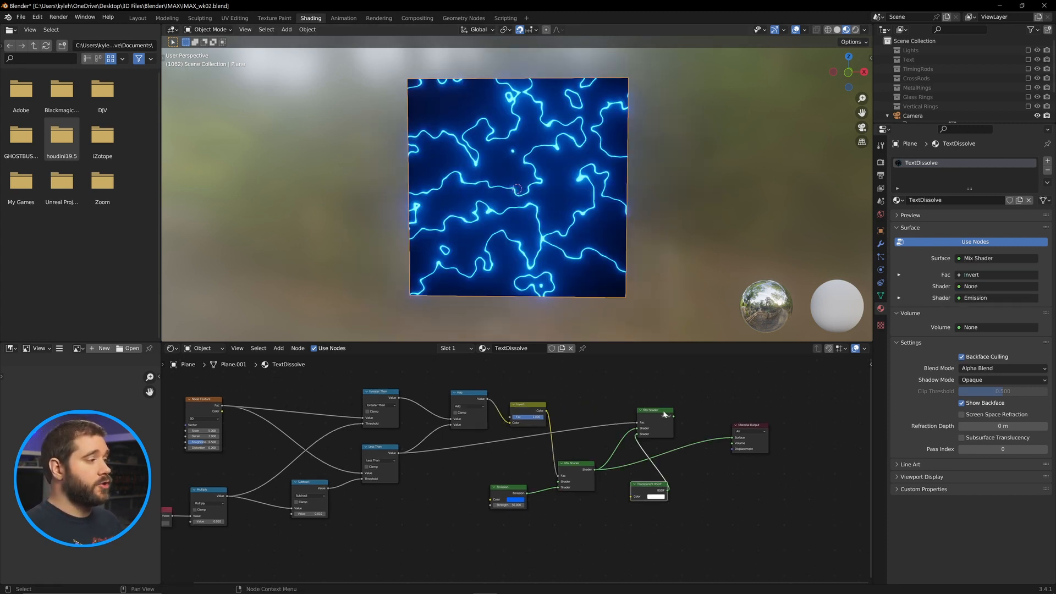
ctrl+shift+click(664, 414)
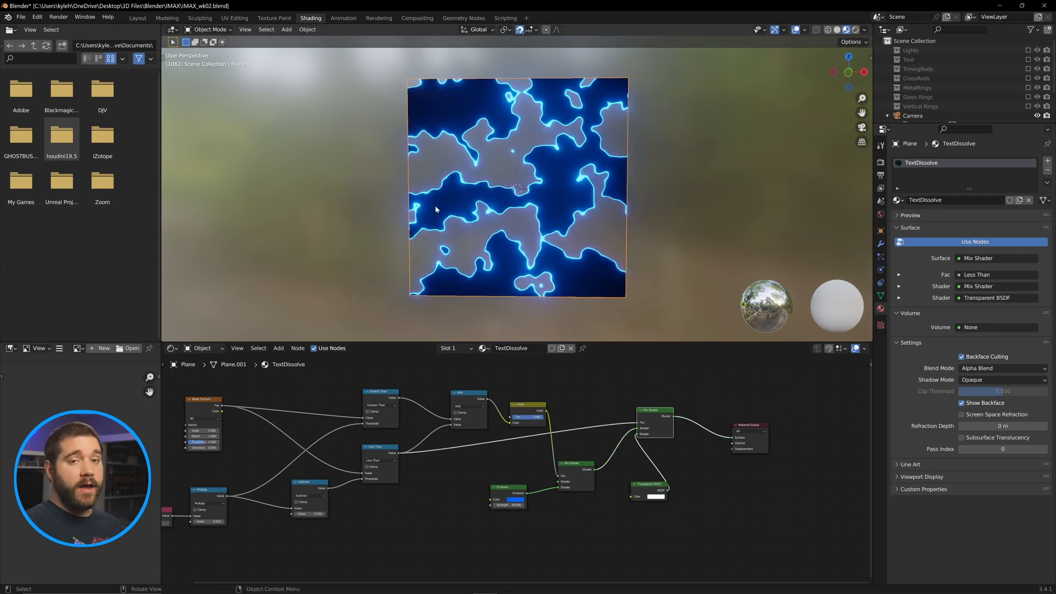
ctrl+shift+click(533, 410)
ctrl+shift+click(672, 415)
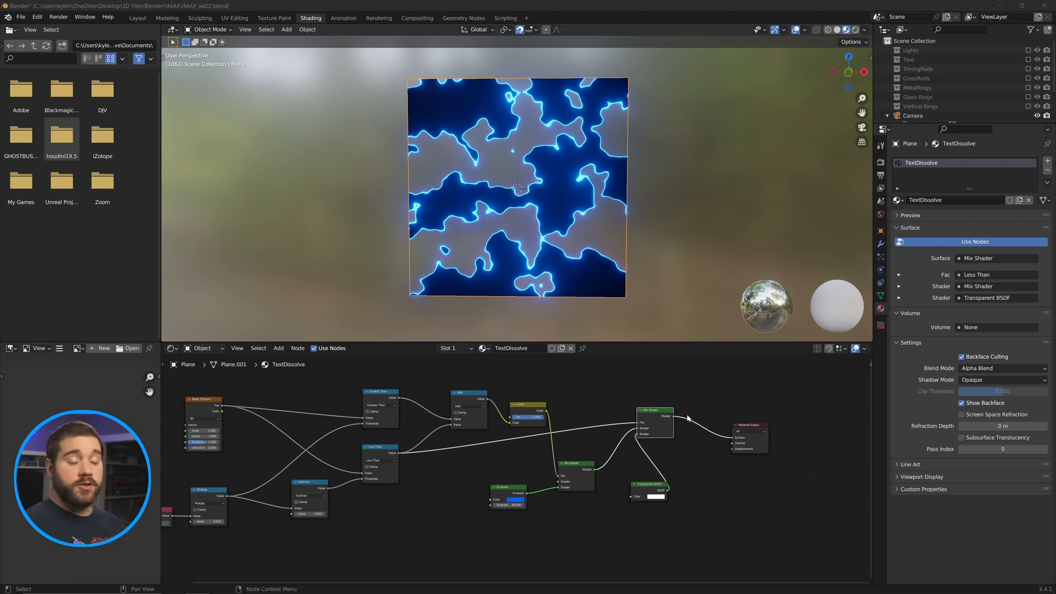
click(635, 432)
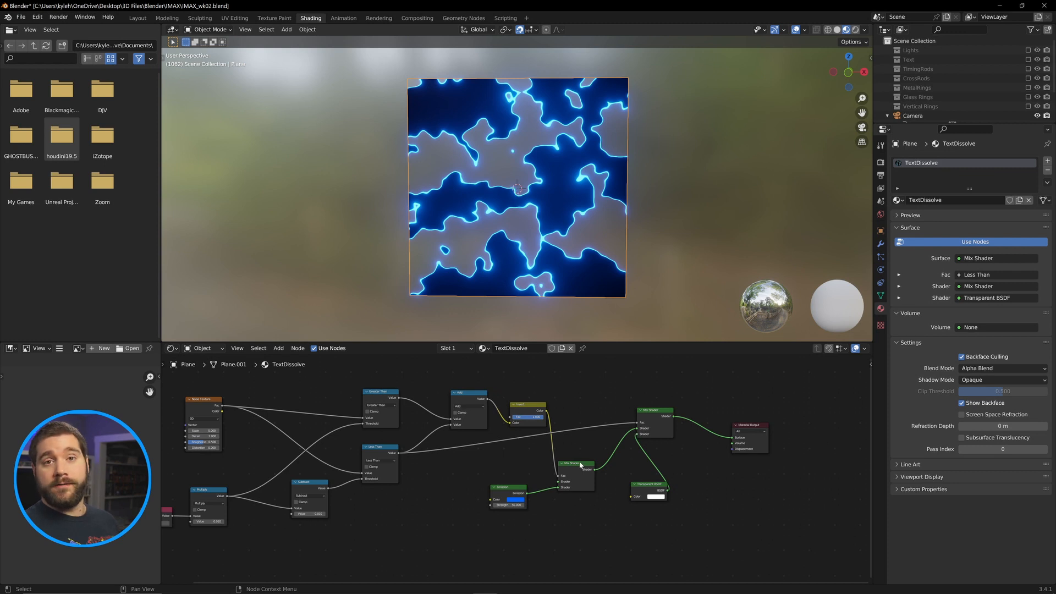
drag(580, 466, 577, 392)
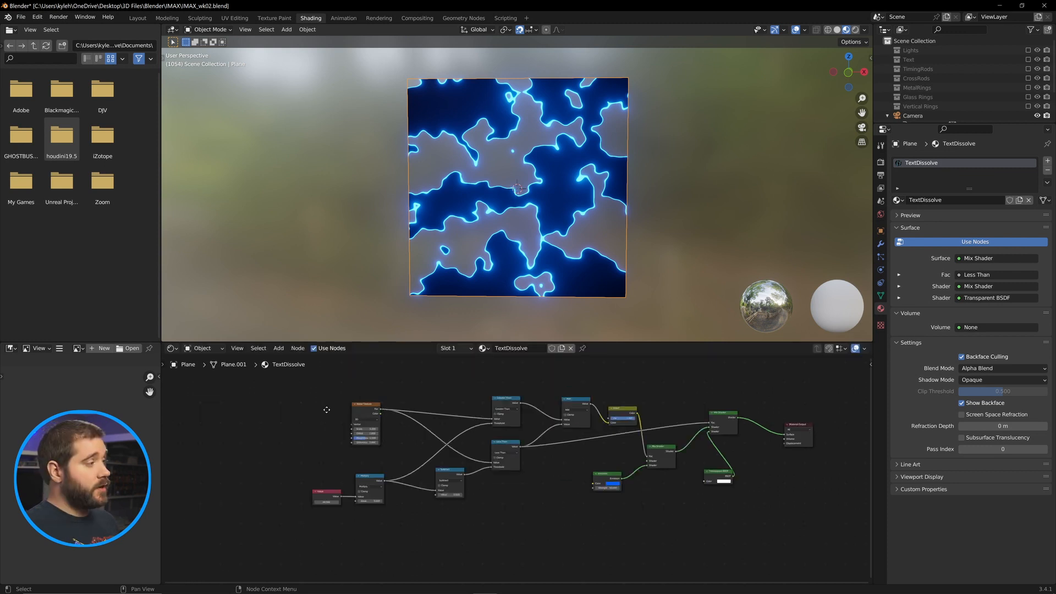
- Add Texture Coordinate and Mapping nodes to the Noise Texture, and feed the Object output into Mapping's Vector
middle_drag(325, 408, 347, 431)
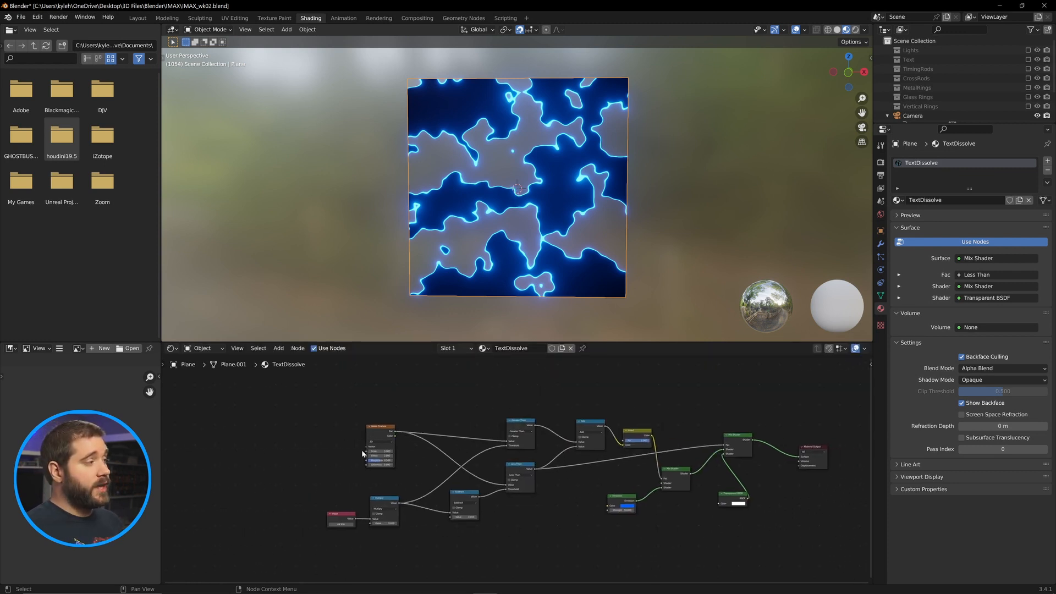
scroll(364, 454, up, 1)
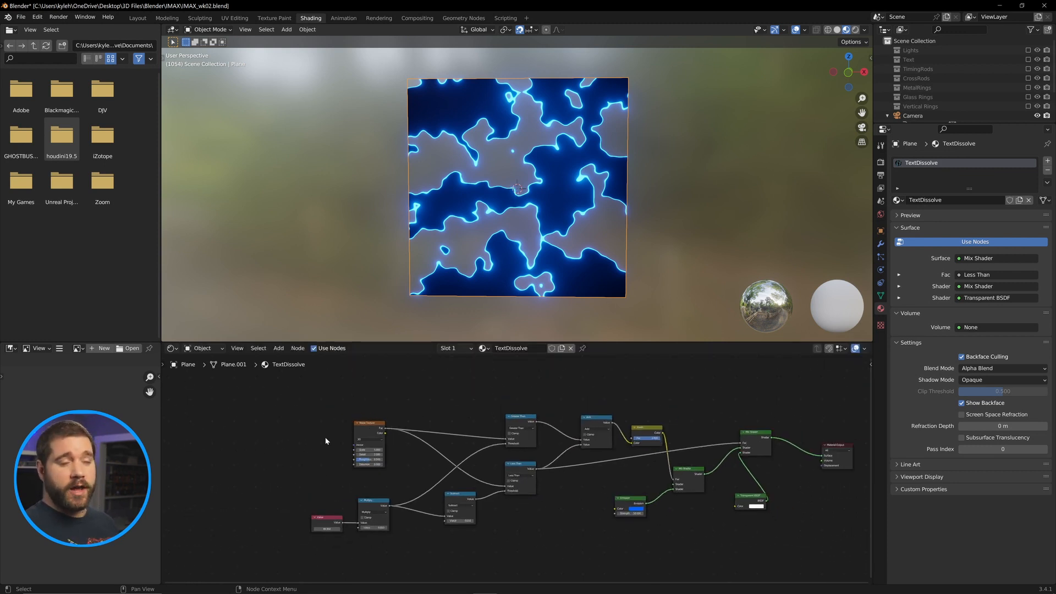
click(368, 427)
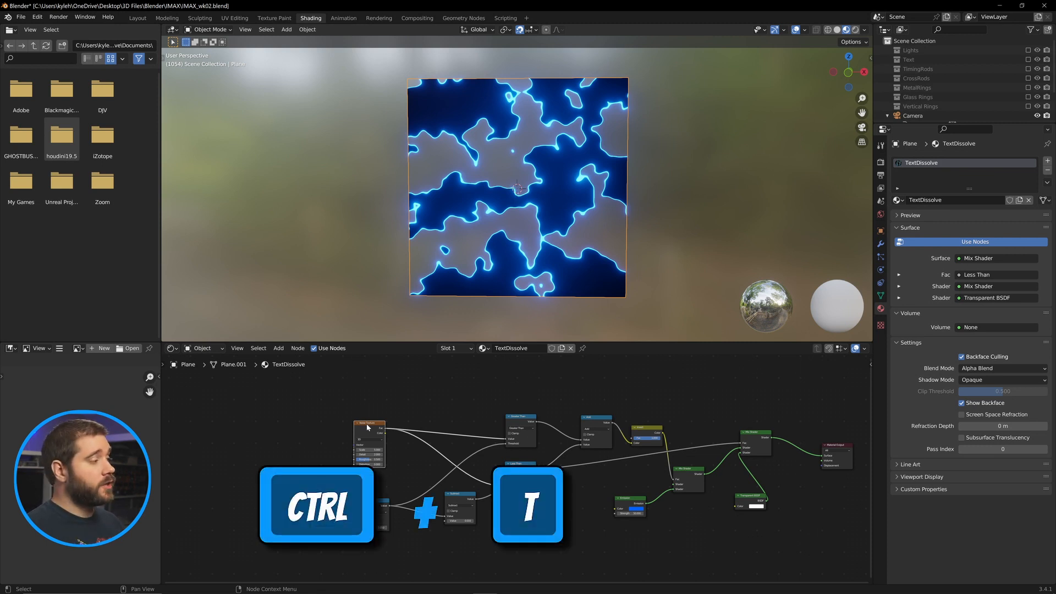
key(ctrl)
key(ctrl+t)
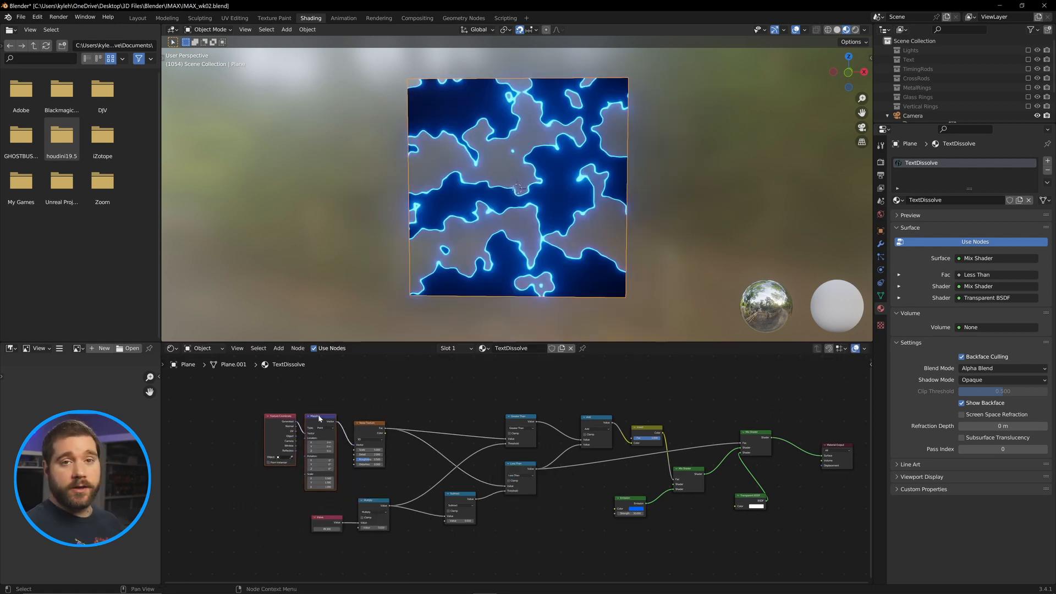
scroll(329, 435, up, 4)
drag(421, 483, 444, 476)
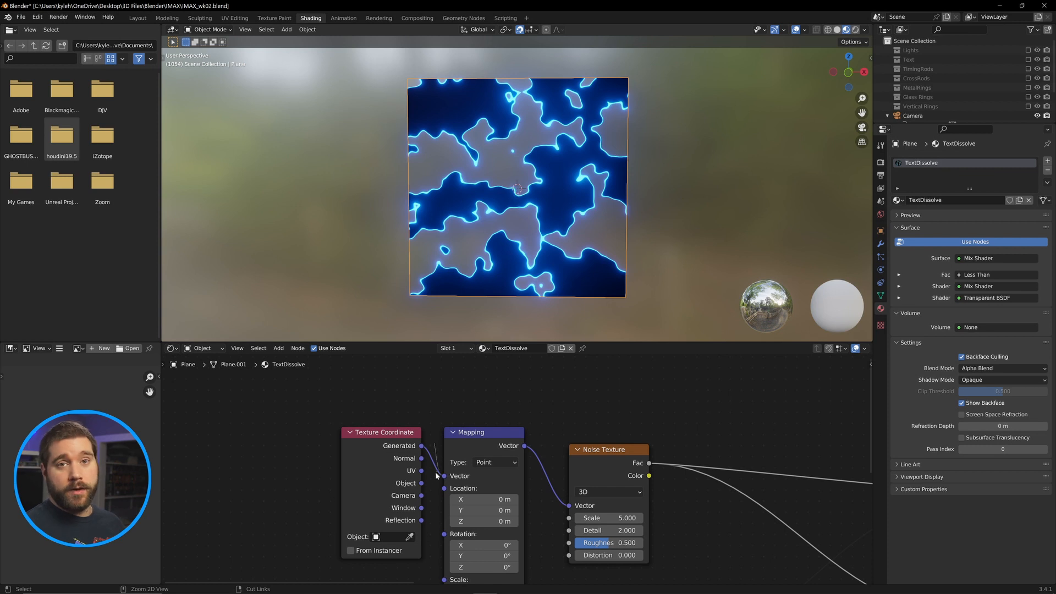
scroll(385, 440, down, 1)
- Examine the World shader's node setup and return to the Object shader nodes
click(202, 348)
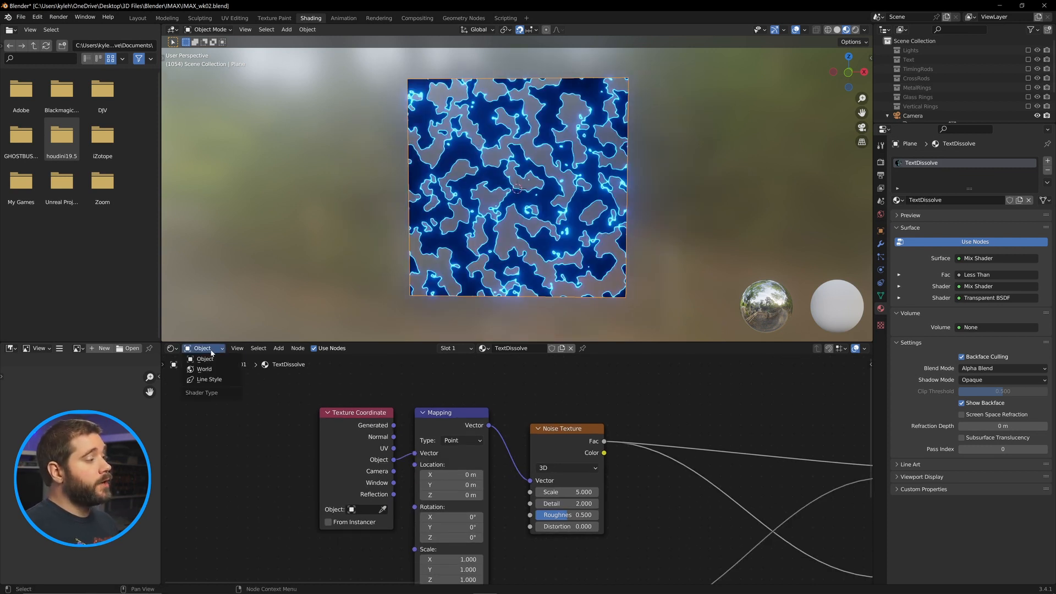
click(202, 370)
scroll(563, 403, down, 2)
middle_drag(724, 455, 641, 381)
scroll(659, 480, up, 3)
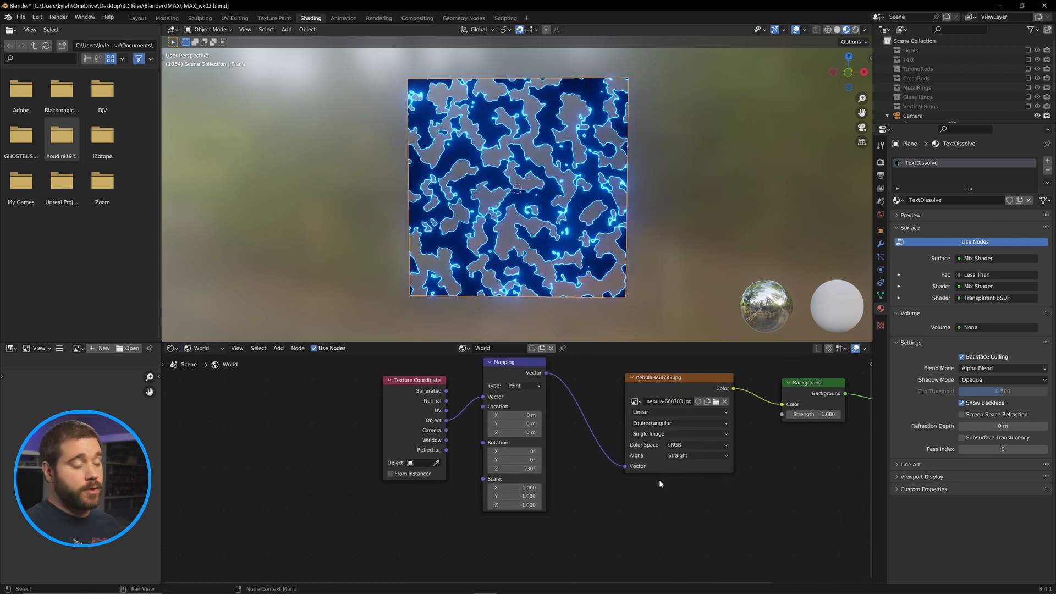
middle_drag(748, 398, 698, 450)
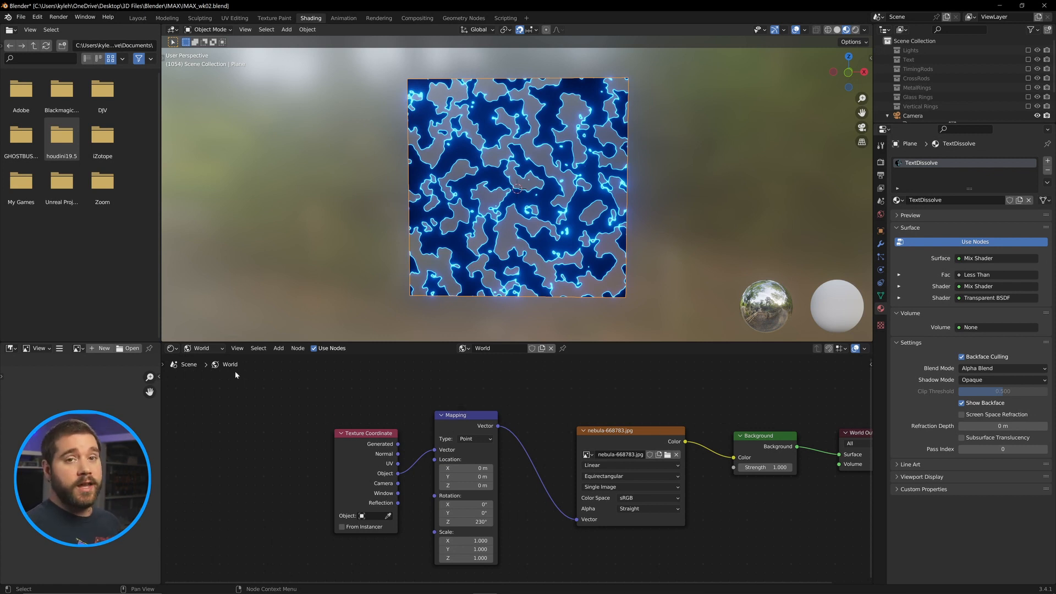
click(203, 349)
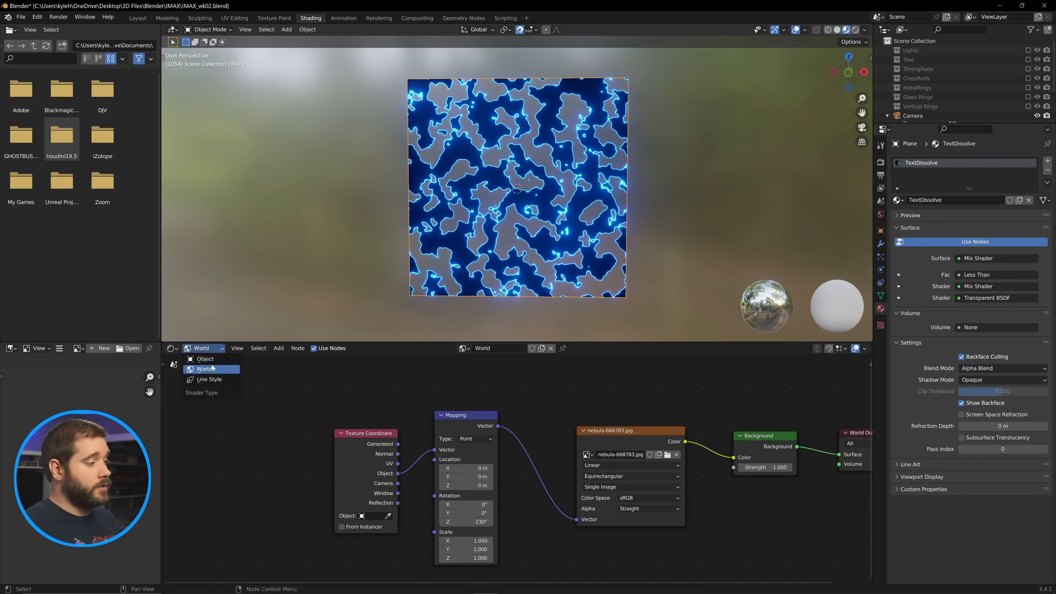
click(201, 359)
- Space the Material Output away from the other nodes and group everything except Value and Material Output
scroll(557, 457, down, 2)
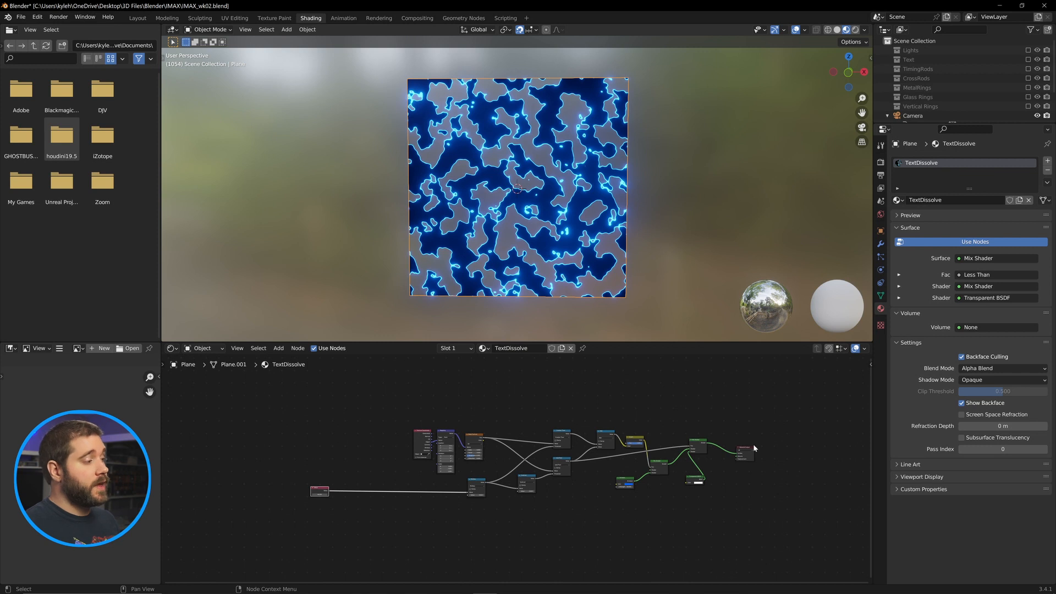
drag(746, 448, 811, 448)
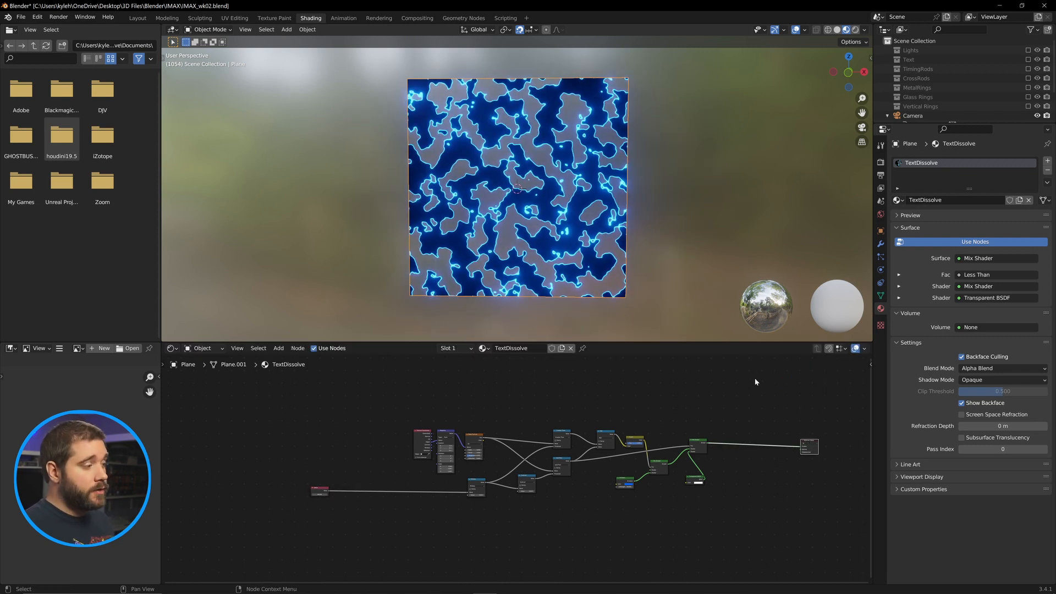
drag(755, 379, 391, 582)
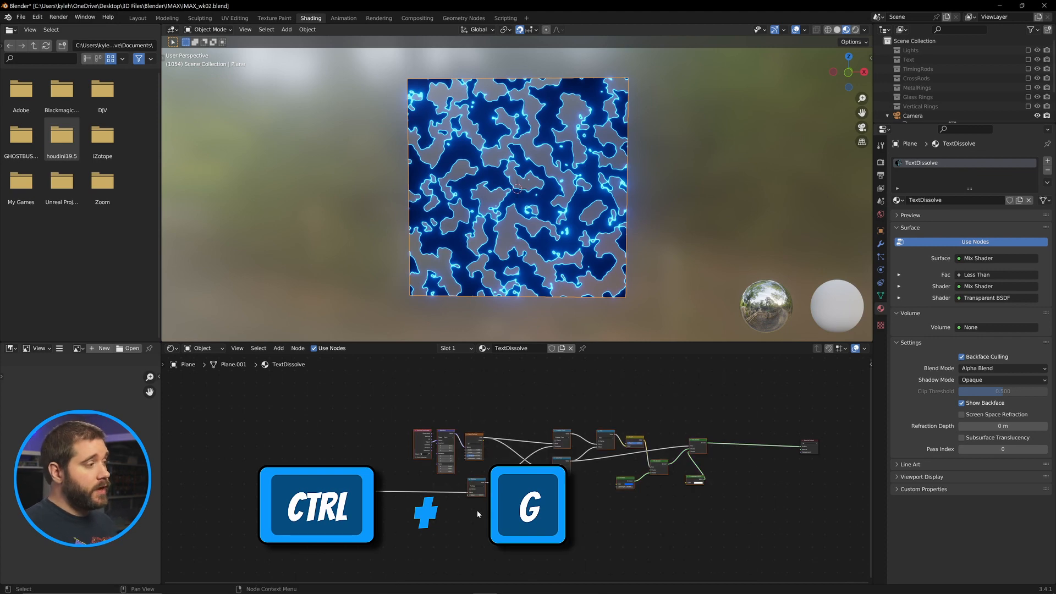
key(ctrl+g)
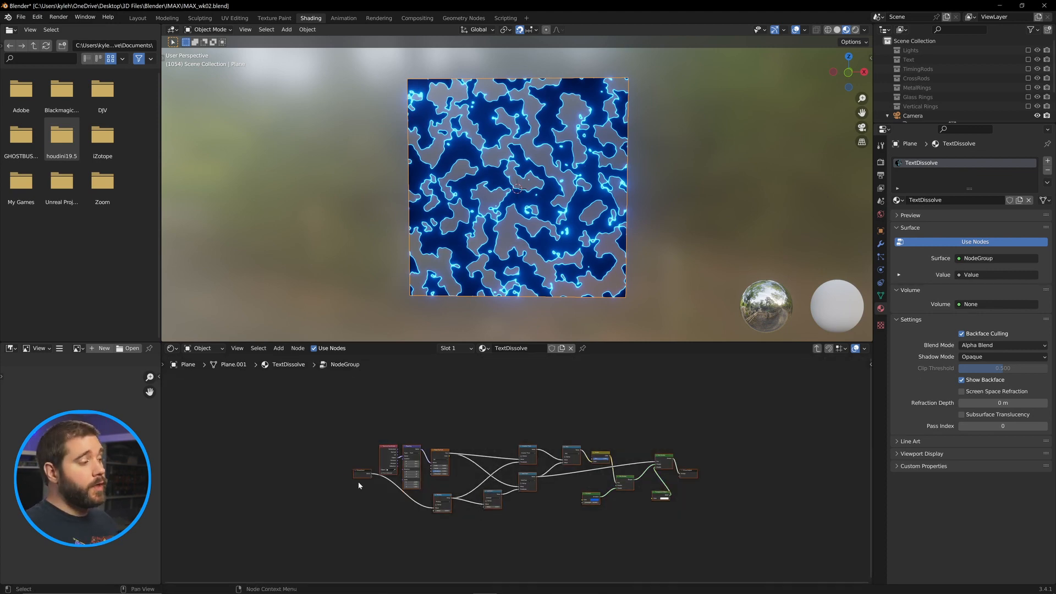
- Inspect the new node group's contents, return to the material's top level, and reopen the group
scroll(330, 475, up, 10)
scroll(308, 475, down, 6)
scroll(308, 475, up, 1)
middle_drag(431, 457, 481, 415)
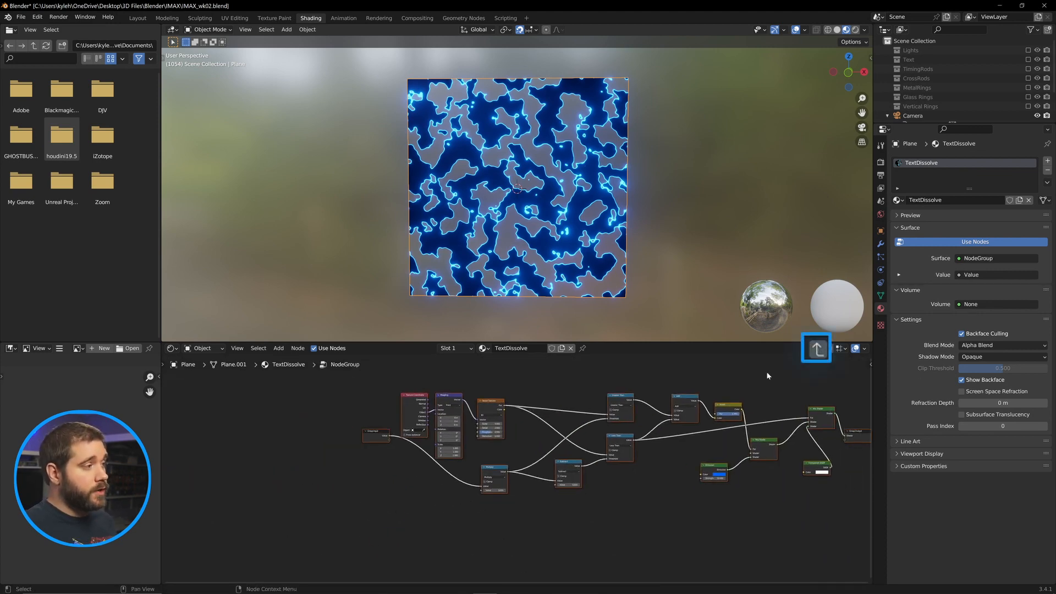
click(817, 349)
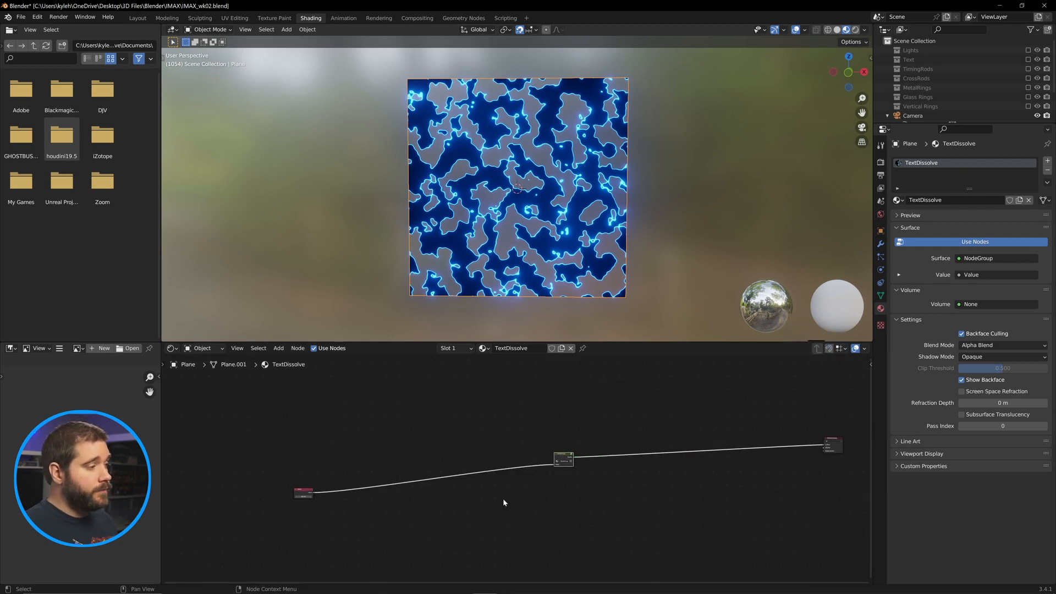
scroll(589, 481, up, 5)
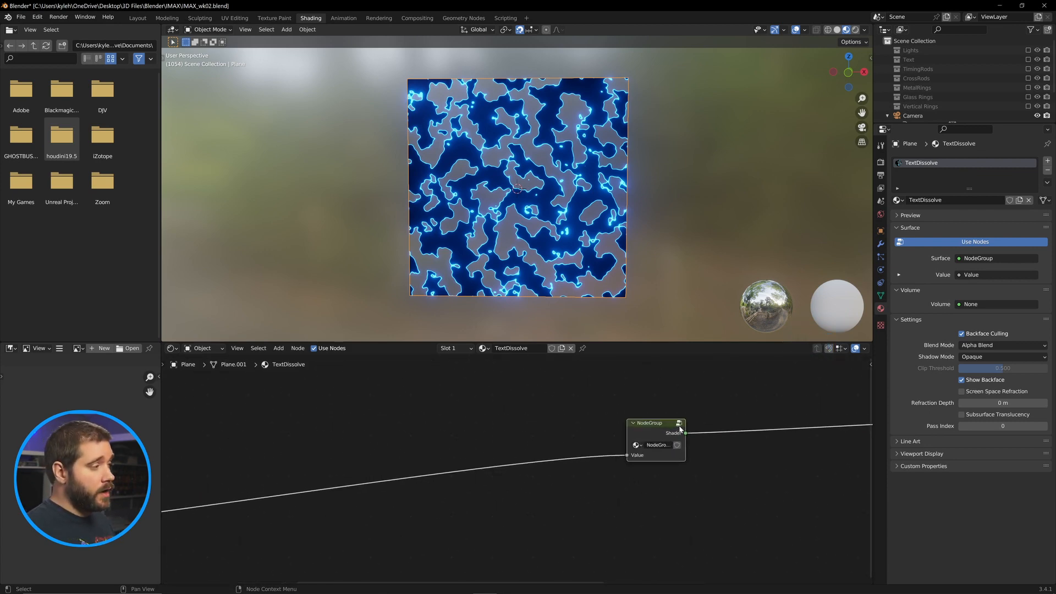
click(679, 425)
- Move the Group Input node farther away from the Texture Coordinate node
scroll(339, 412, up, 1)
scroll(378, 476, down, 9)
middle_drag(377, 476, 399, 502)
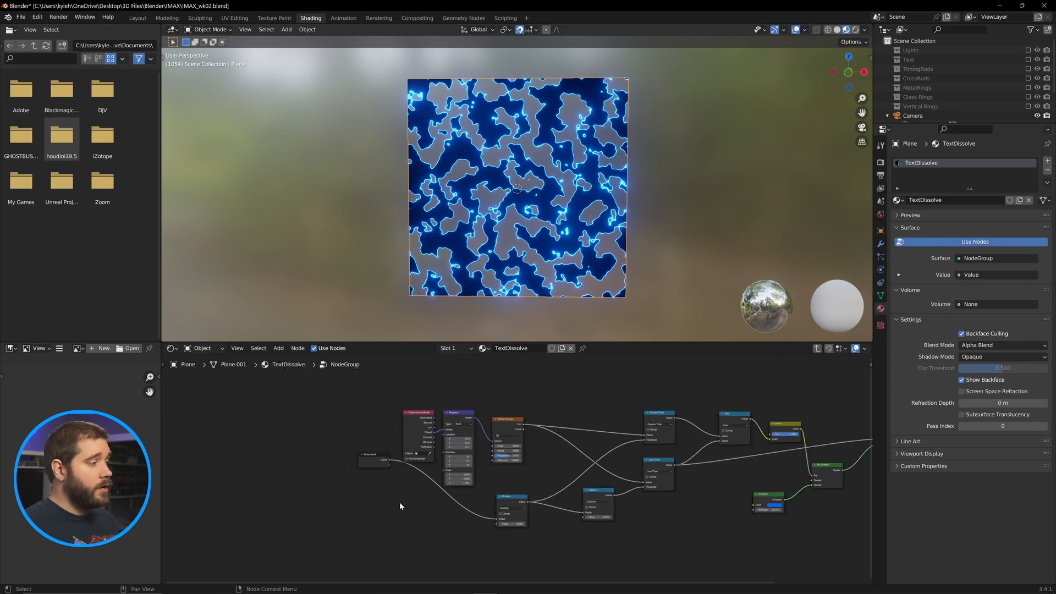
drag(377, 456, 335, 459)
scroll(323, 474, up, 1)
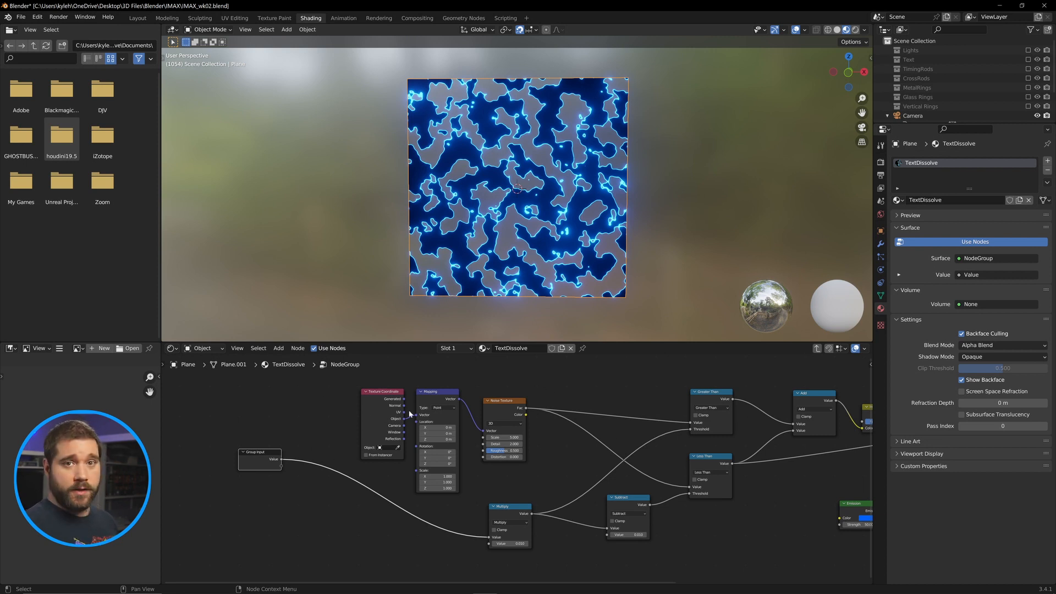
- Expose the Noise Texture's Scale, Detail, Roughness and Distortion as inputs on the Group Input node
scroll(519, 476, up, 2)
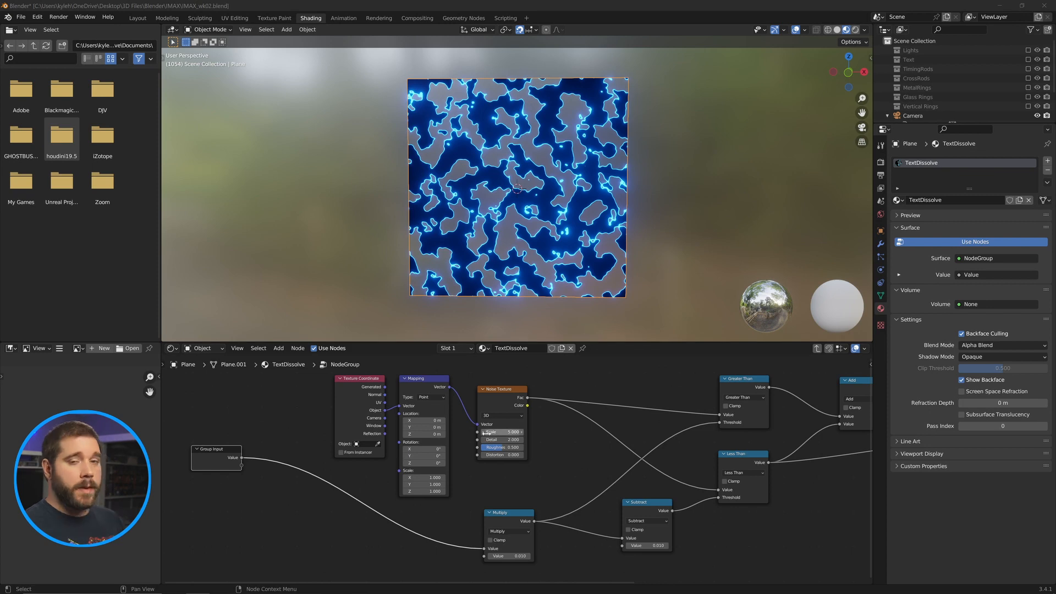
drag(498, 448, 242, 466)
drag(478, 440, 242, 473)
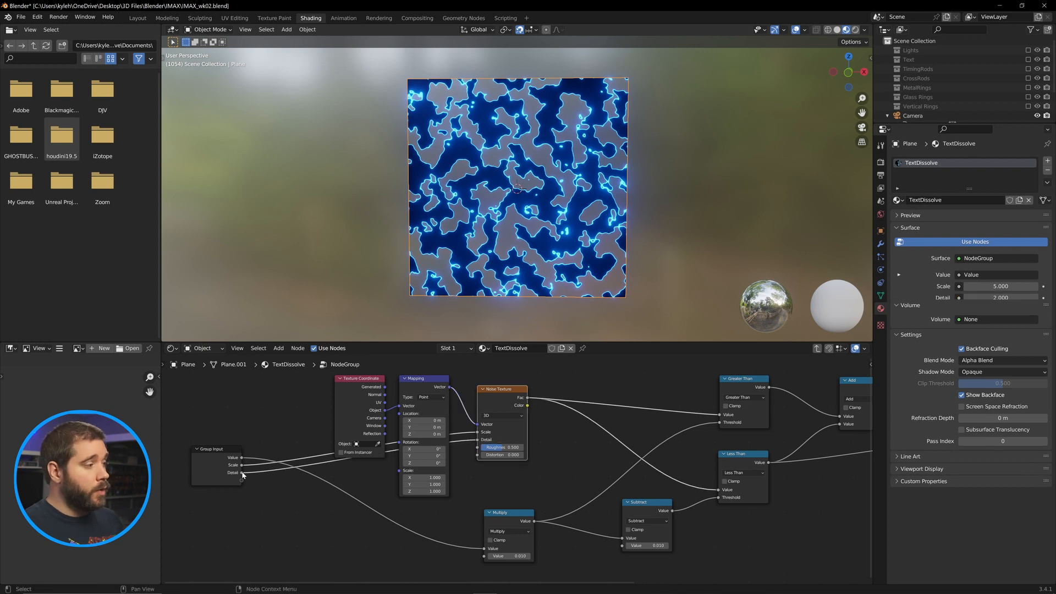
drag(478, 447, 241, 488)
scroll(353, 534, down, 7)
middle_drag(633, 528, 600, 510)
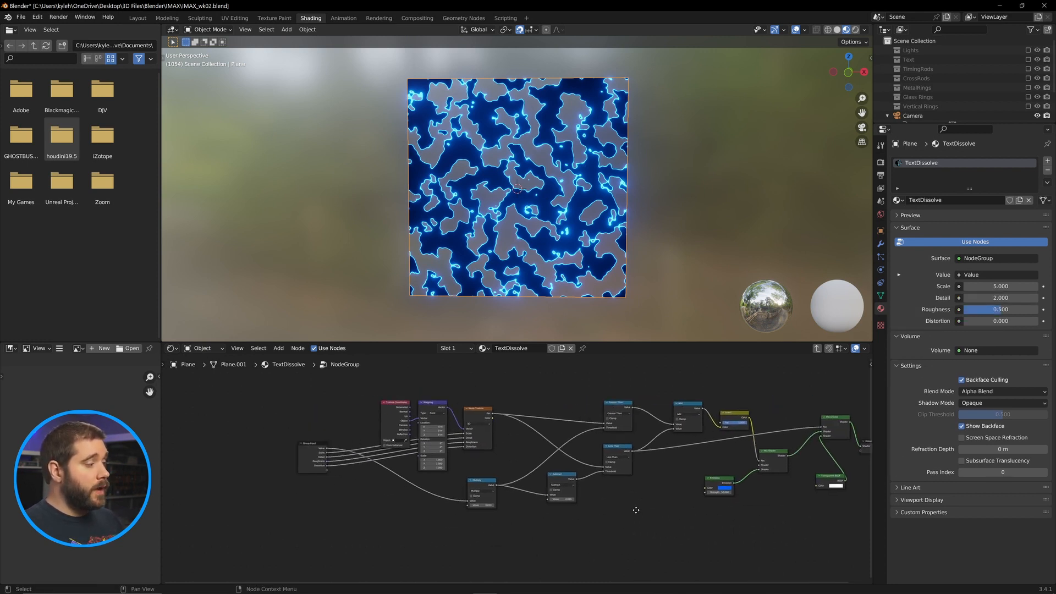
- Expose the Emission node's Color and Strength as inputs on the Group Input node
scroll(634, 510, up, 4)
drag(774, 494, 256, 470)
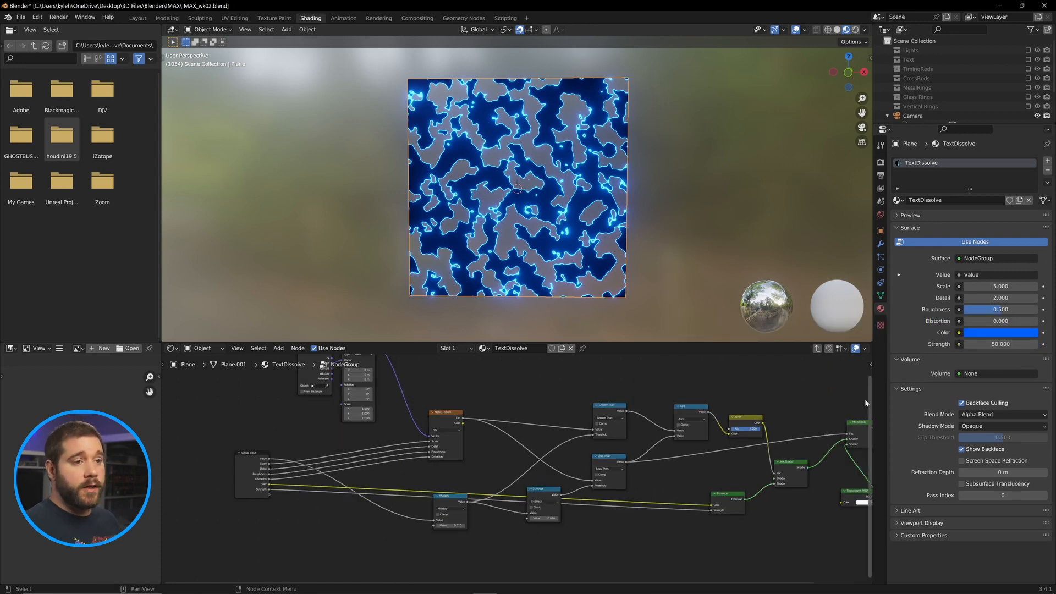
- Rename the node group's Value input to Dissolve
key(n)
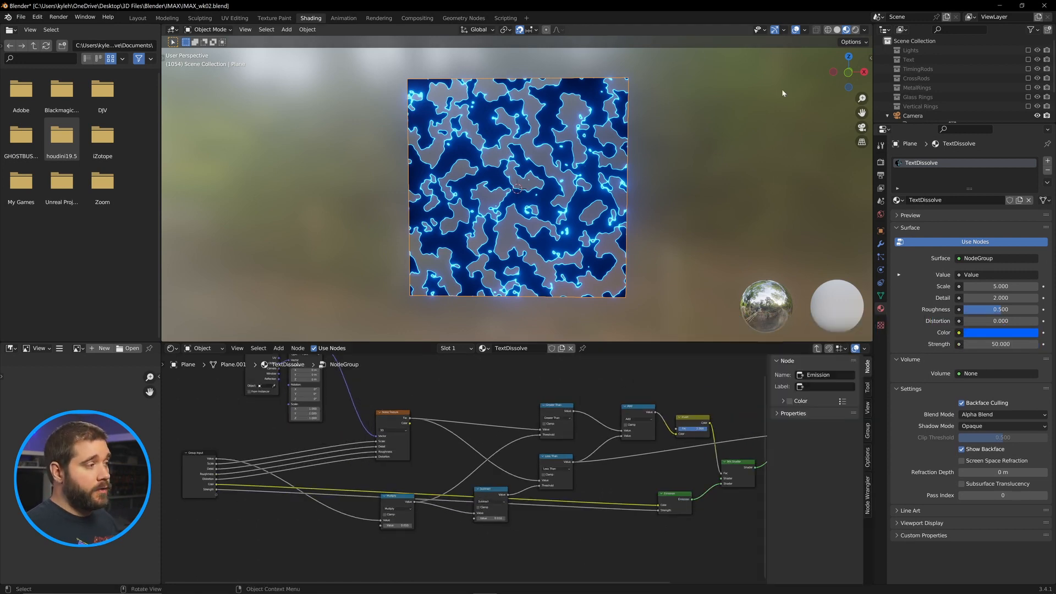
key(n)
key(n)
middle_drag(408, 477, 528, 459)
scroll(464, 457, up, 6)
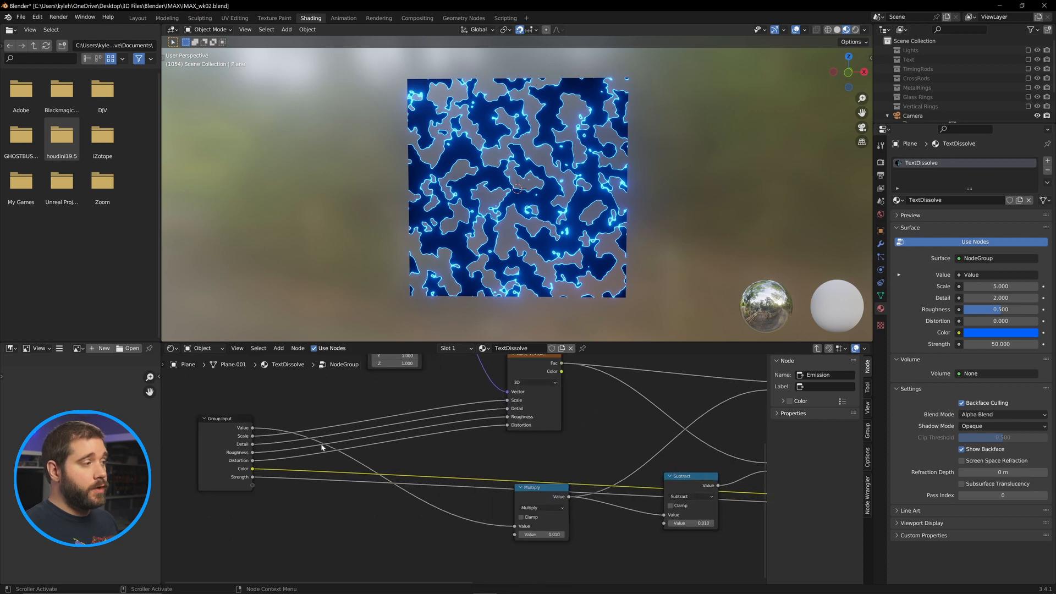
click(240, 429)
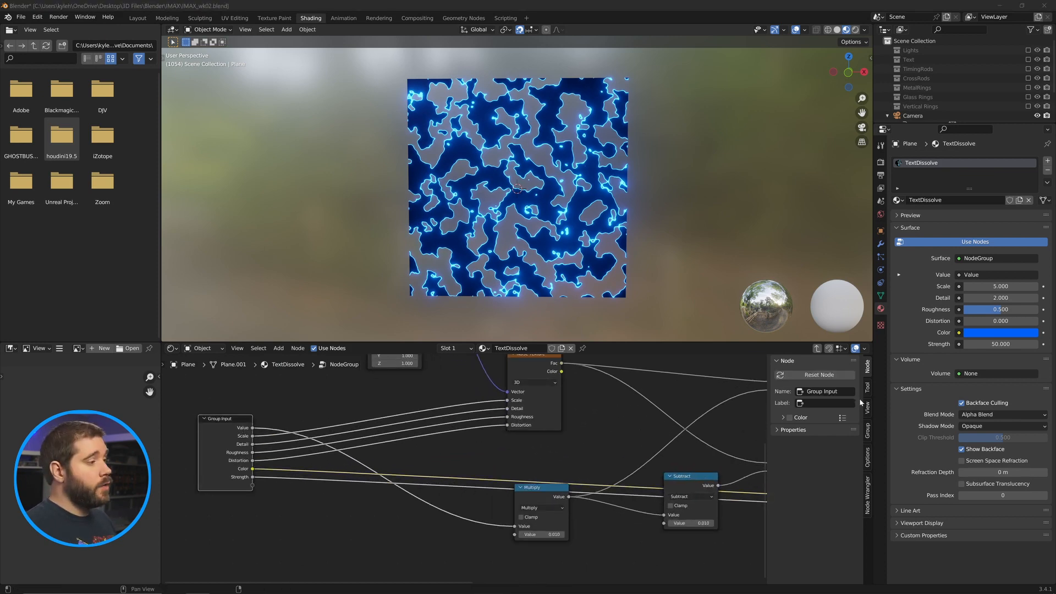
click(868, 429)
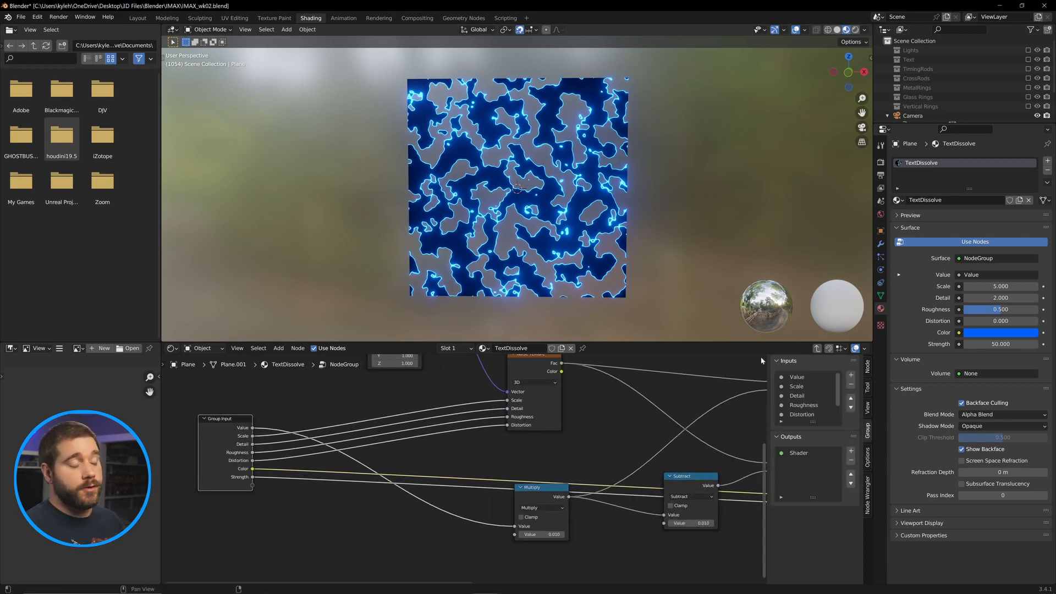
double_click(797, 377)
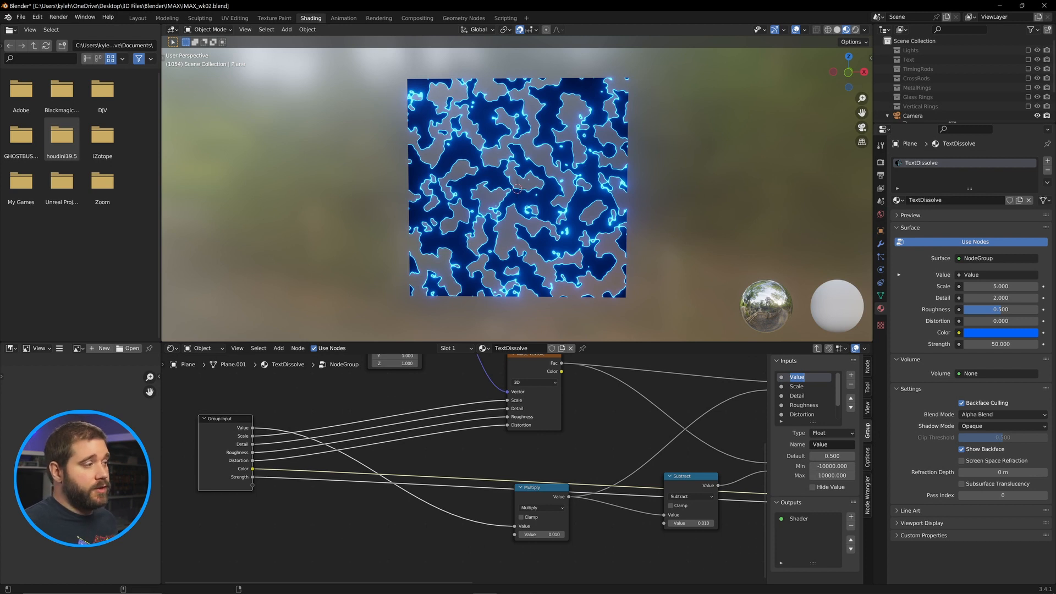
text(TDissolve)
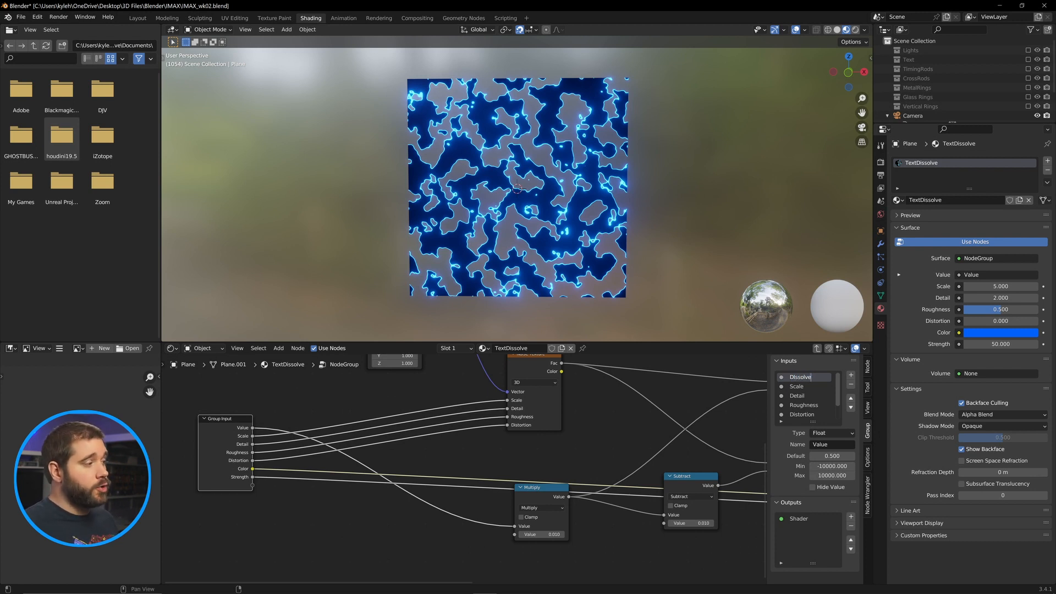
key(Return)
click(264, 419)
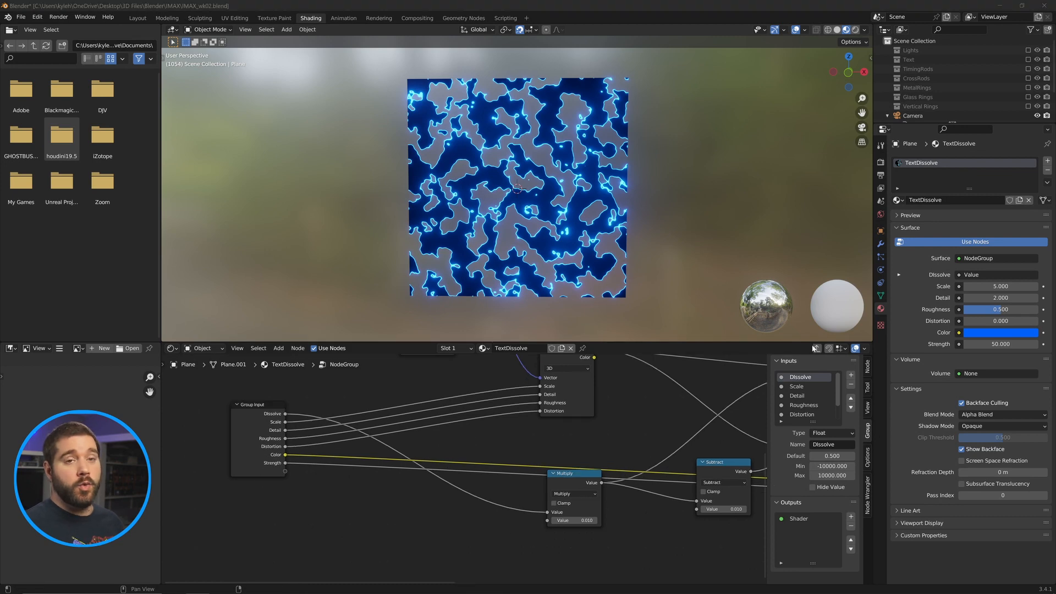
- Return to the TextDissolve material's top level and copy the node group
click(816, 348)
scroll(559, 448, down, 8)
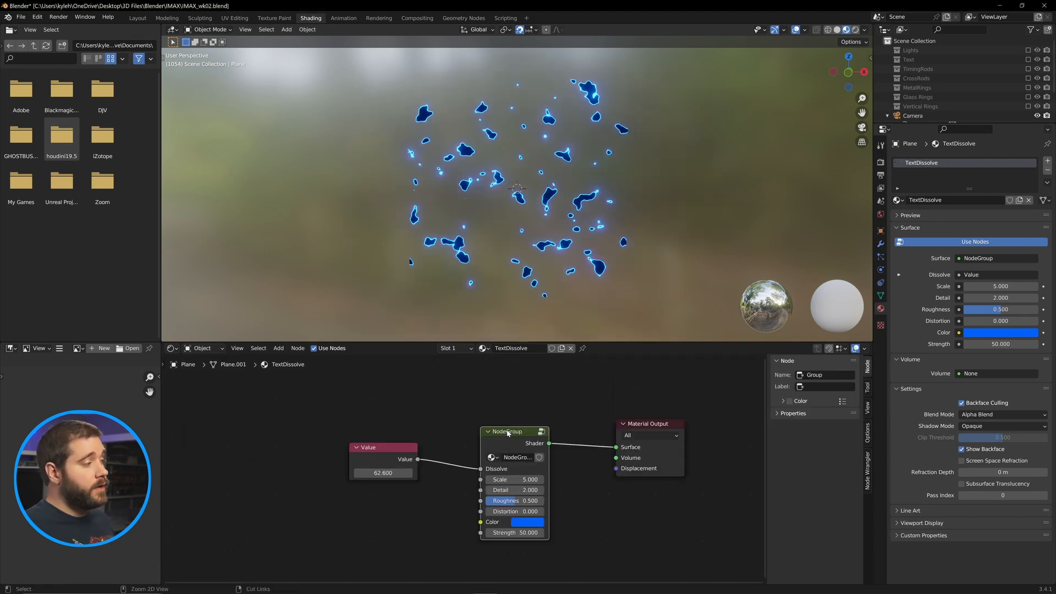
click(536, 416)
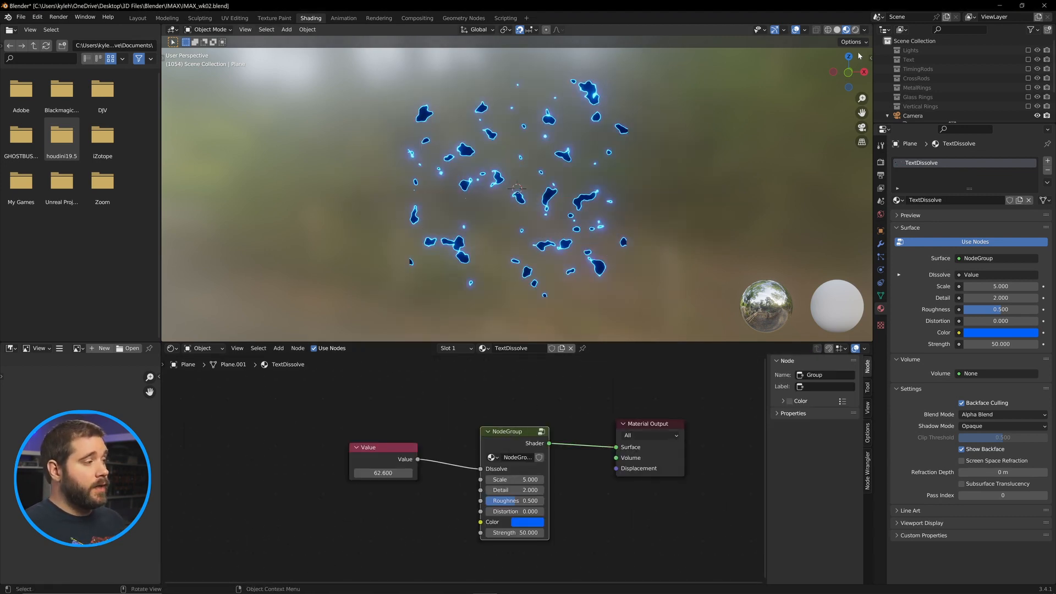
- Enable the Text collection and select the Text1 object inside it
click(1029, 60)
click(889, 59)
scroll(913, 83, down, 5)
click(919, 65)
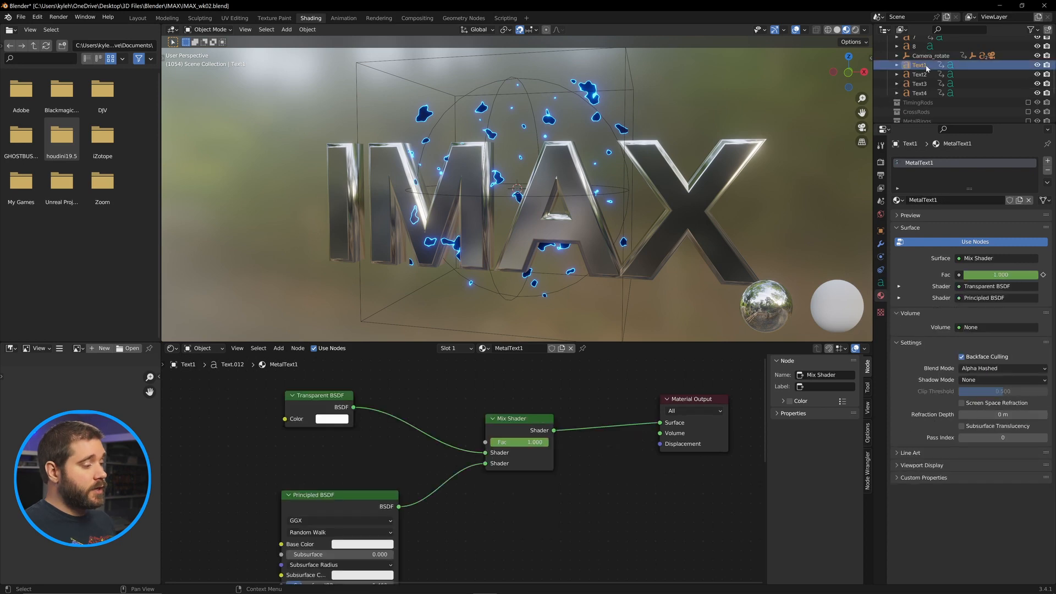
- Select the Text6 IMAX lettering in the viewport and hide the Plane
middle_drag(534, 231, 551, 232)
middle_drag(358, 289, 385, 289)
click(410, 243)
scroll(1005, 104, down, 3)
click(1038, 113)
scroll(490, 467, down, 4)
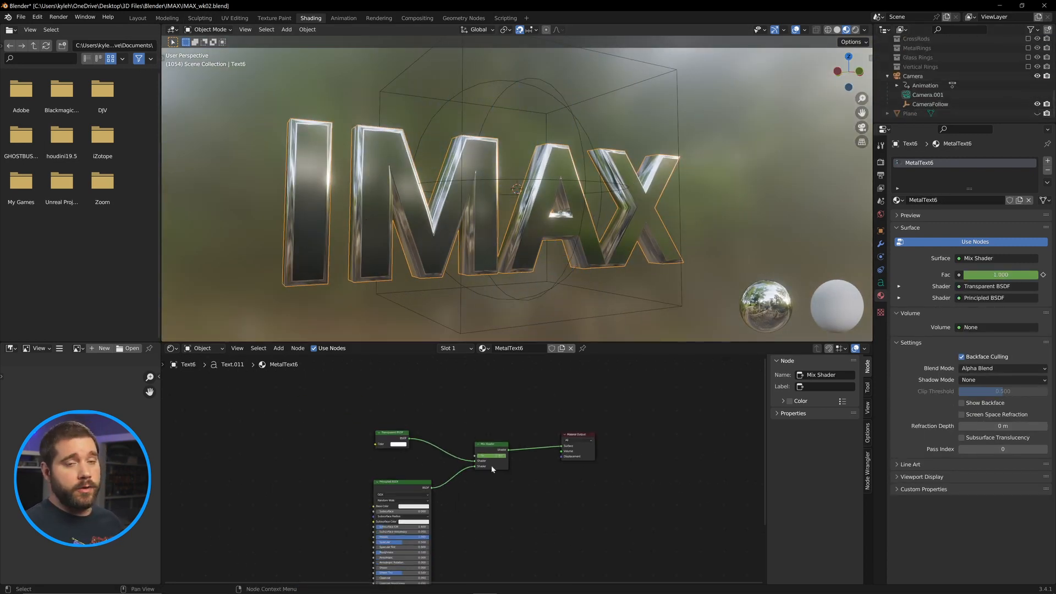
- Paste the dissolve node group into the MetalText6 material and place it between the Mix Shader and the Material Output
middle_drag(490, 467, 490, 426)
drag(583, 395, 666, 394)
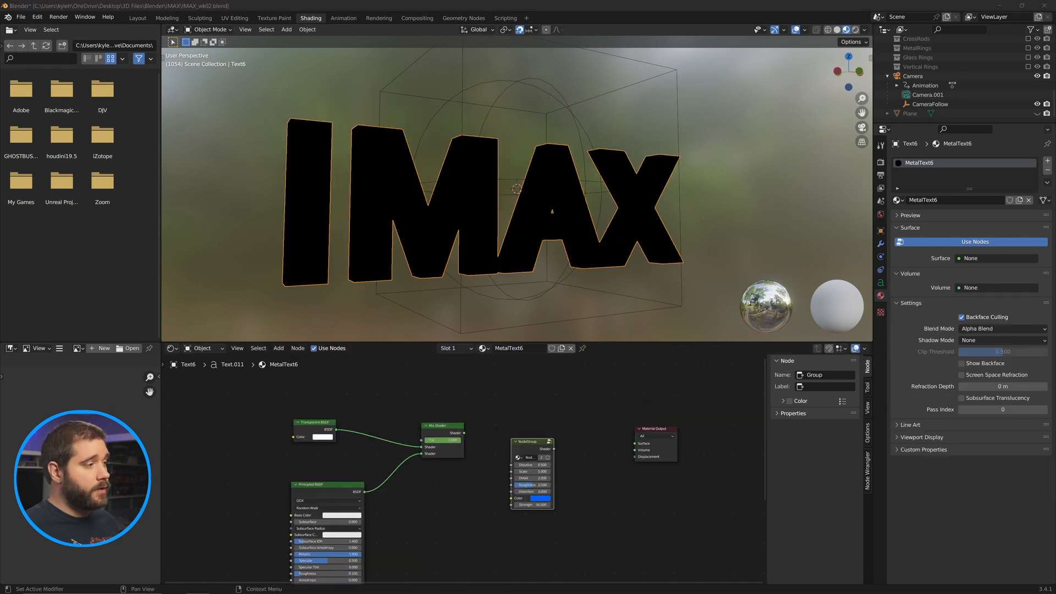
drag(520, 449, 557, 431)
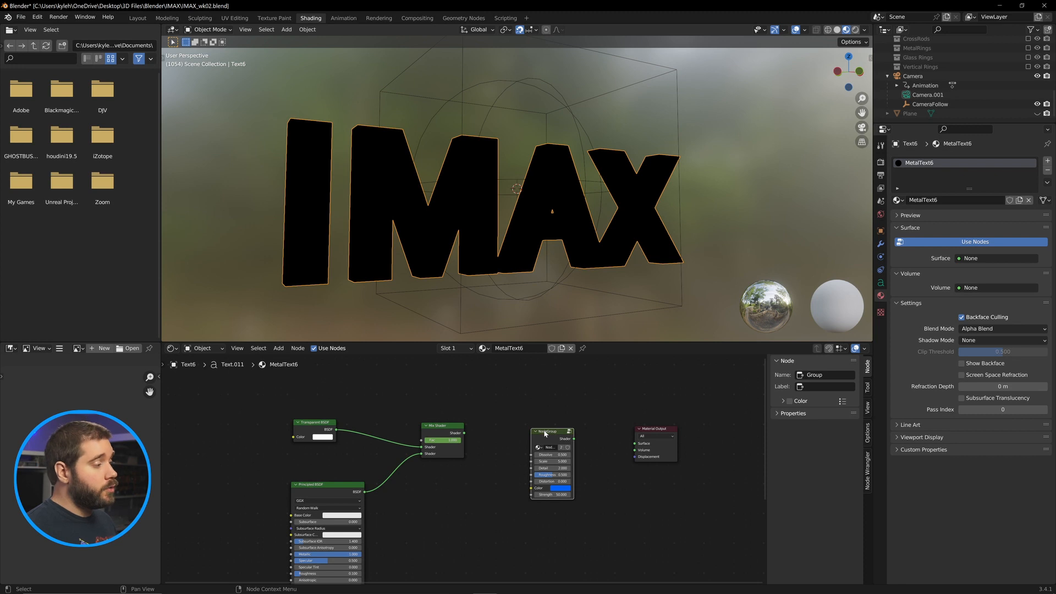
- Inside the node group, expose the first Shader socket of the emission Mix Shader as a group input, and return to the material's top level
click(570, 432)
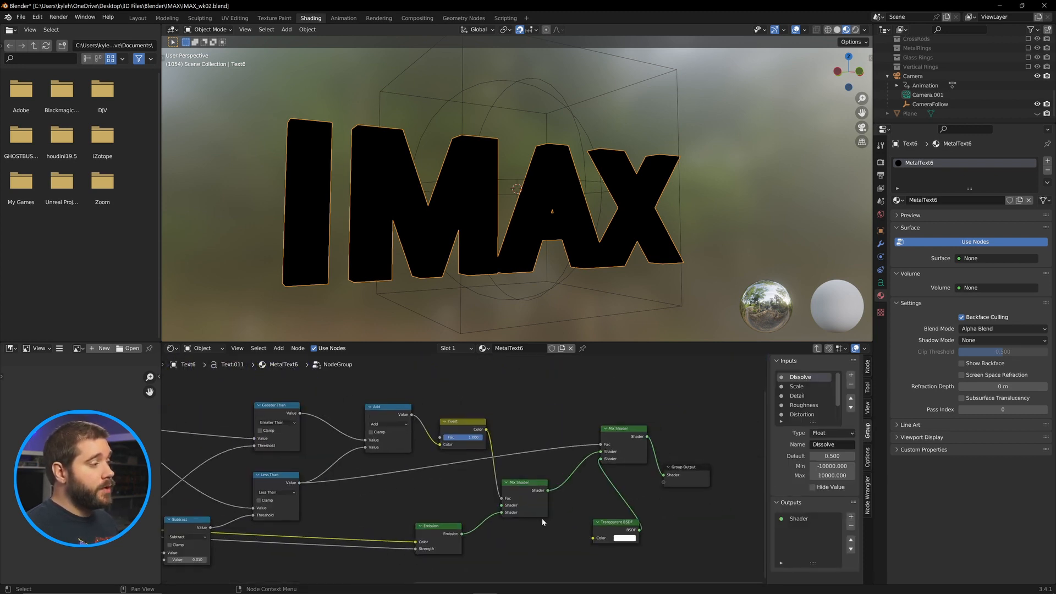
drag(503, 506, 334, 528)
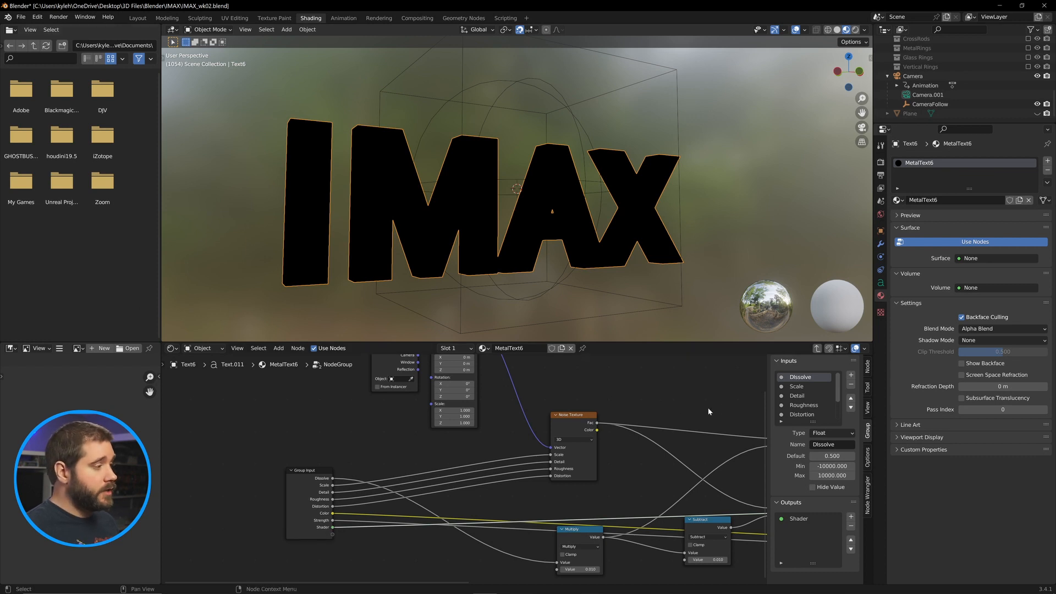
click(818, 348)
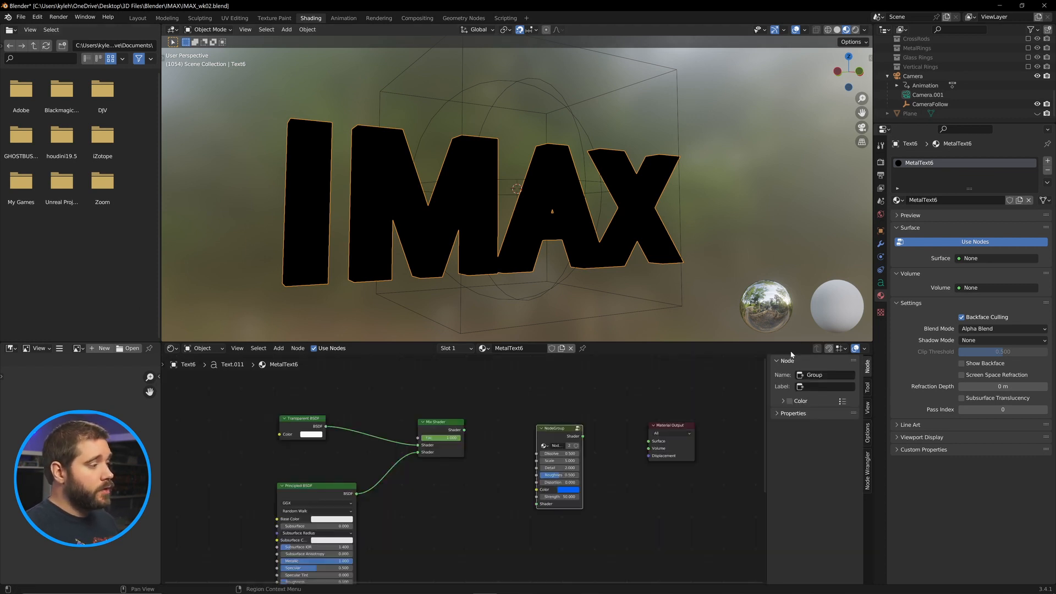
- Connect the metal Mix Shader to the group's Shader input and the group's Shader output to the Material Output's Surface
drag(464, 429, 489, 438)
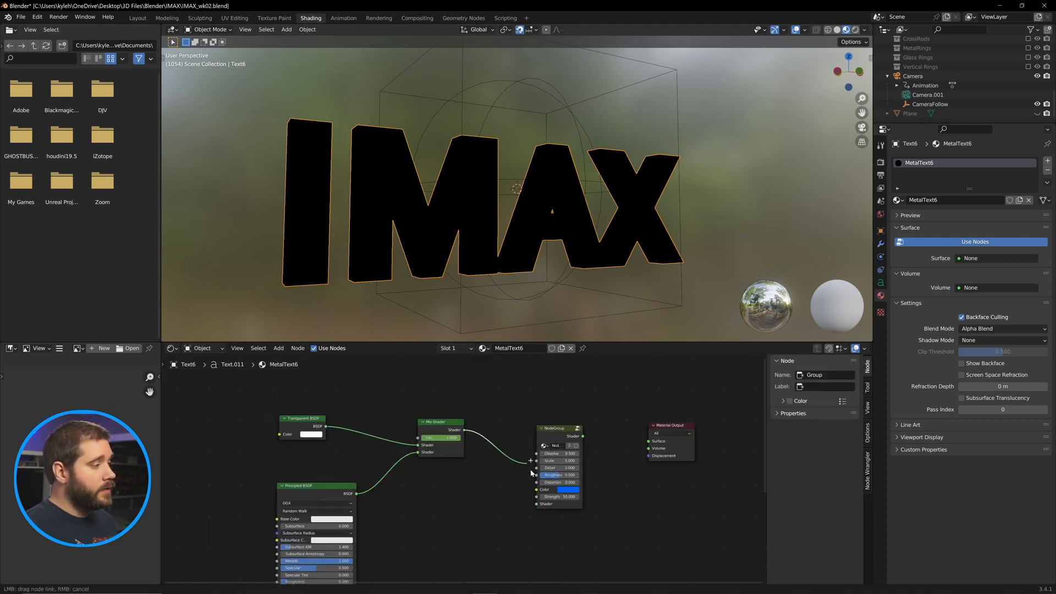
drag(532, 473, 537, 505)
drag(583, 437, 561, 421)
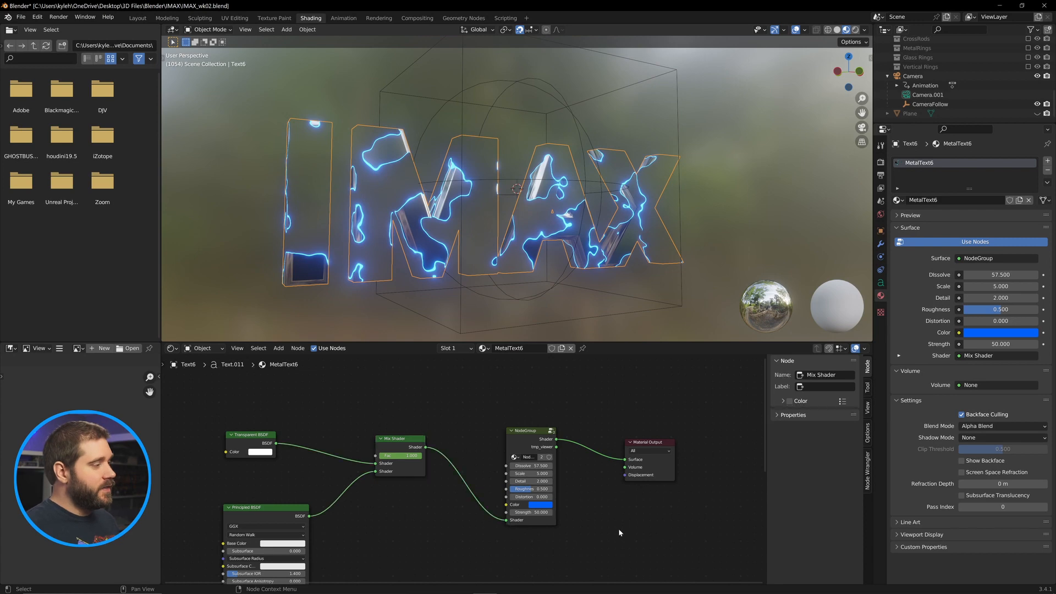
- Lower the node group's Dissolve value through 45 and 30 to 26.6 on the IMAX text
mouse_move(531, 465)
mouse_down()
mouse_move(498, 465)
mouse_move(548, 466)
mouse_move(501, 466)
mouse_move(512, 465)
mouse_up()
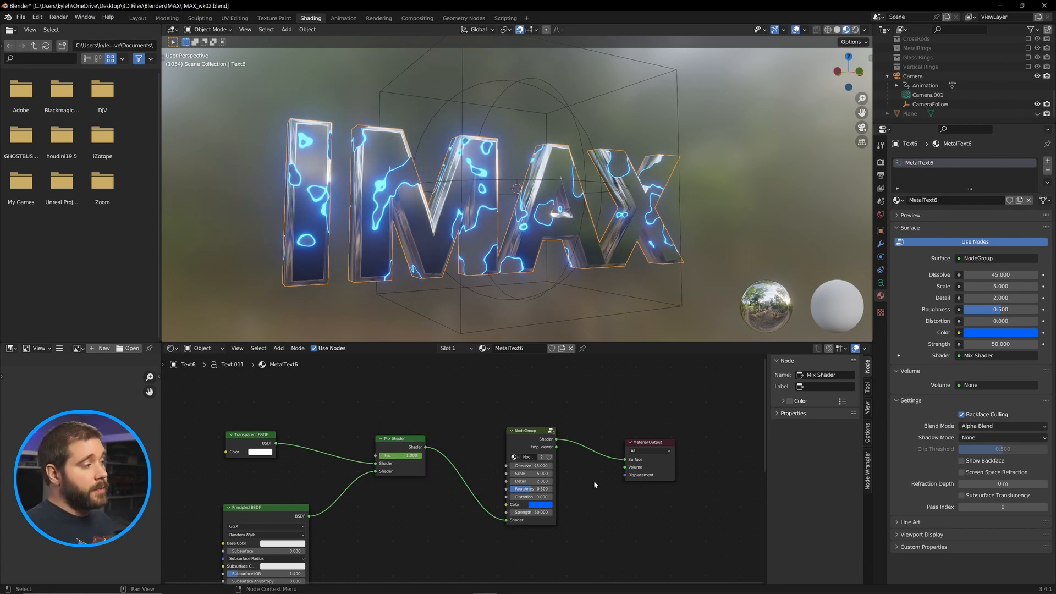
scroll(593, 480, down, 4)
scroll(484, 473, up, 3)
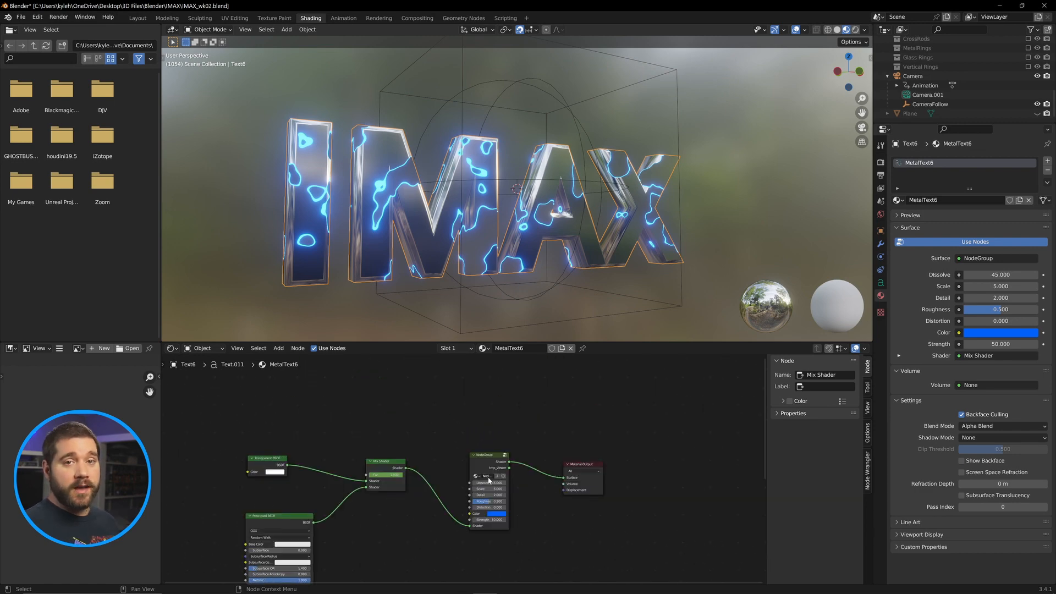
mouse_move(487, 467)
mouse_down()
mouse_move(470, 468)
mouse_move(515, 467)
mouse_move(468, 468)
mouse_up()
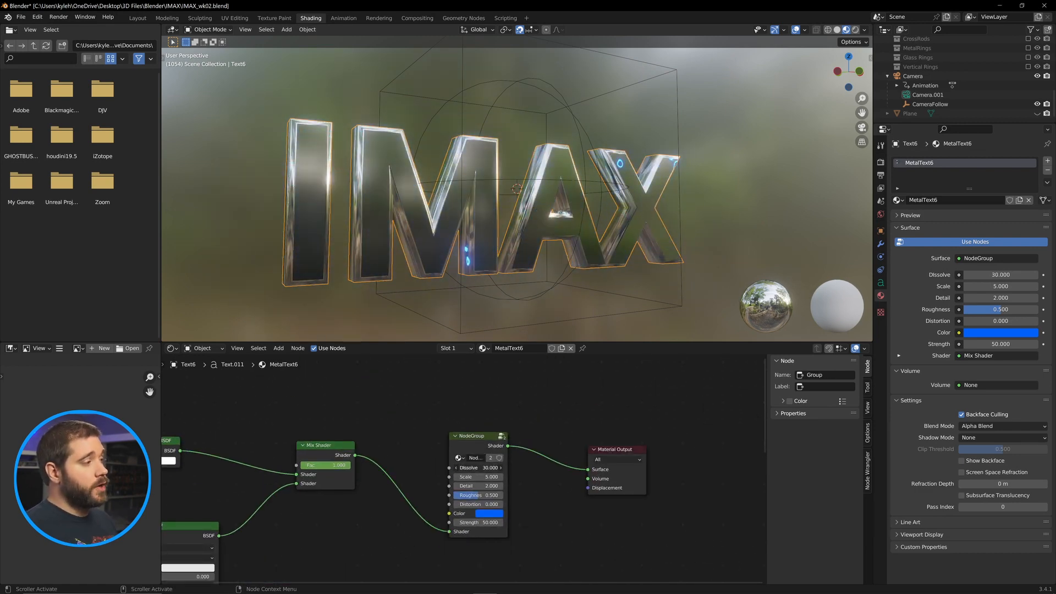
scroll(560, 491, down, 11)
middle_drag(427, 490, 493, 460)
scroll(493, 460, up, 7)
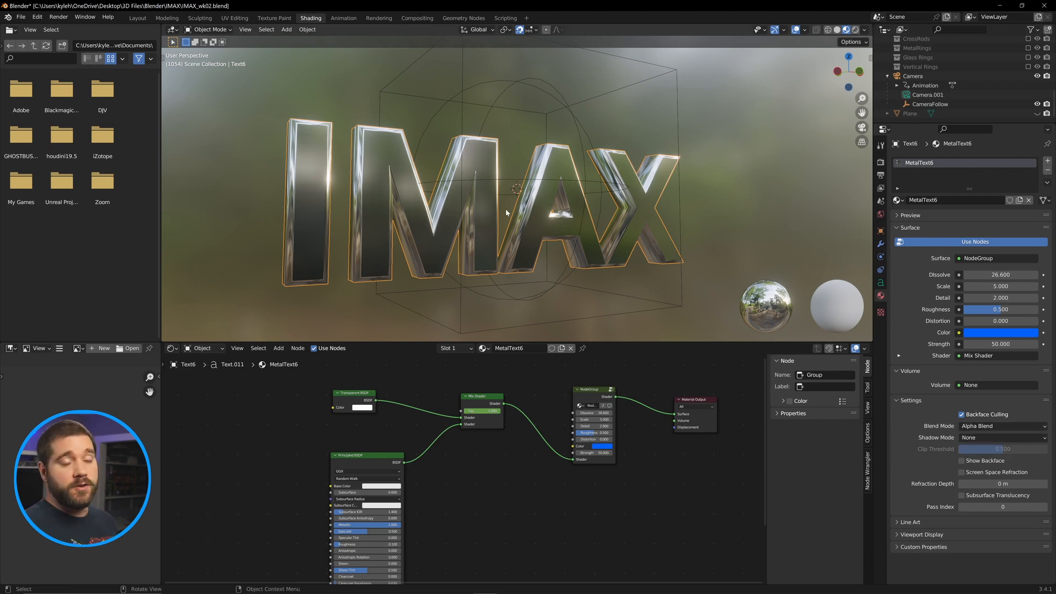
- In the Layout workspace, duplicate the Text6 object in place and rename the copy TextParticles
click(141, 20)
scroll(532, 268, up, 5)
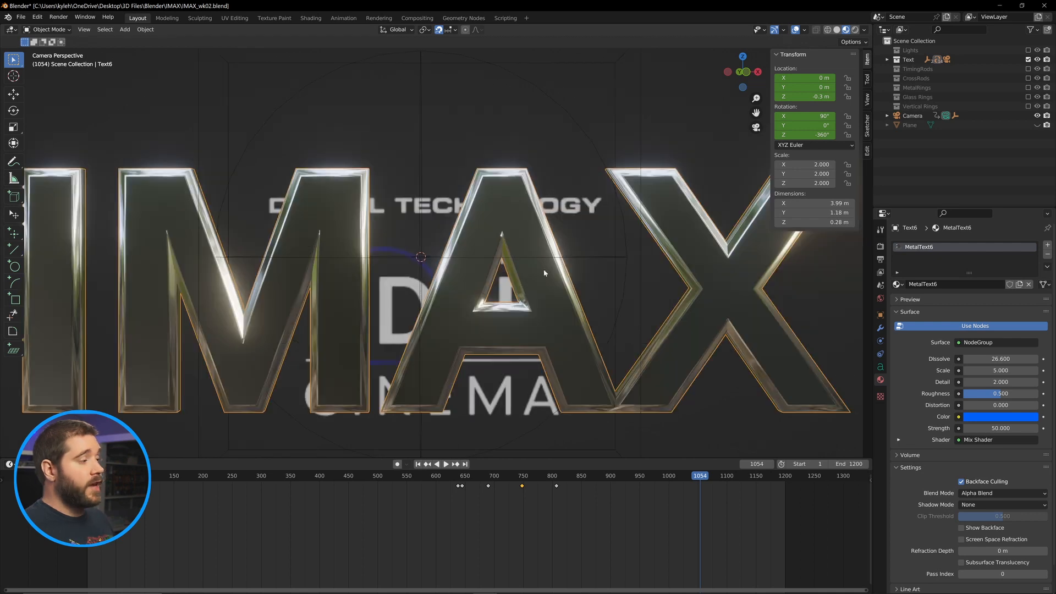
scroll(578, 248, down, 3)
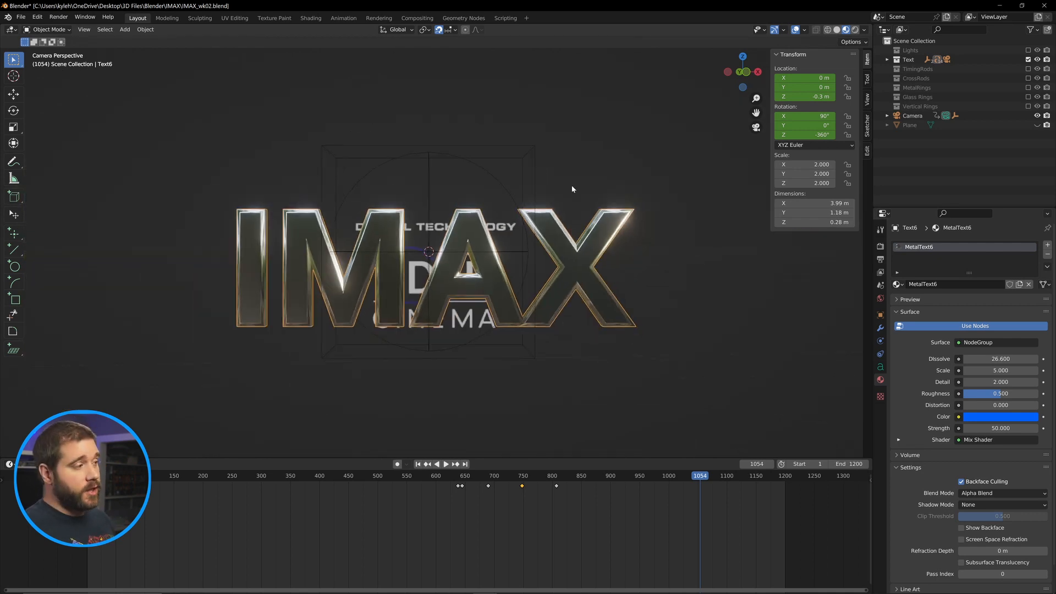
middle_drag(570, 193, 496, 217)
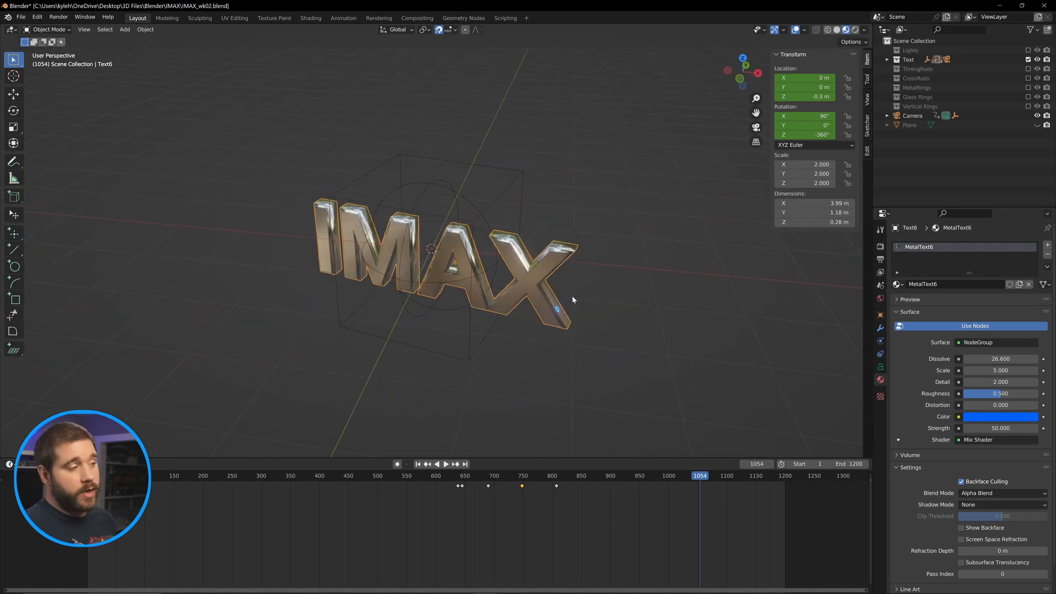
scroll(587, 311, up, 3)
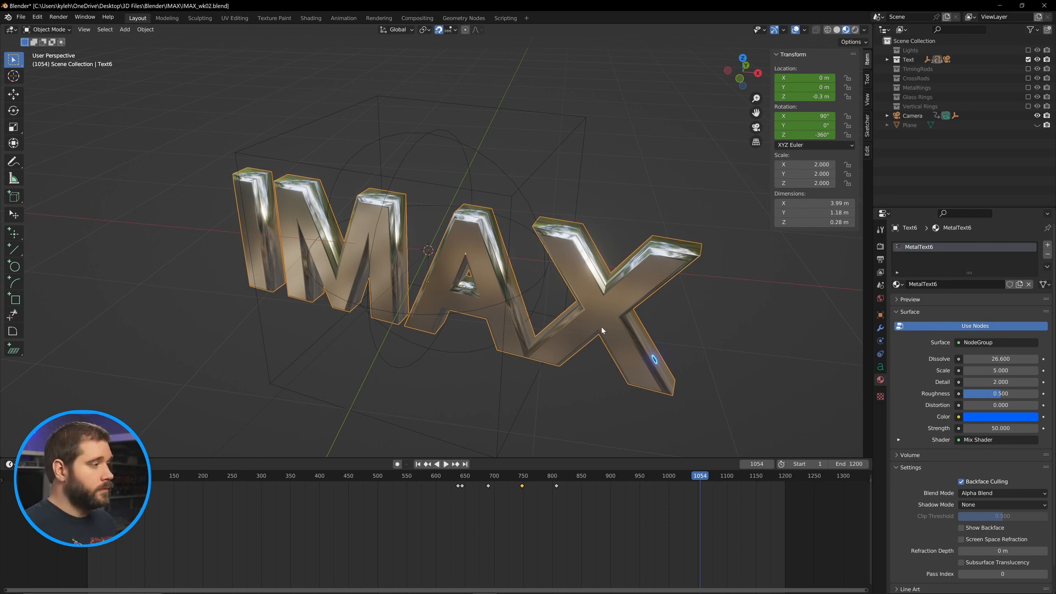
key(shift+d)
key(Escape)
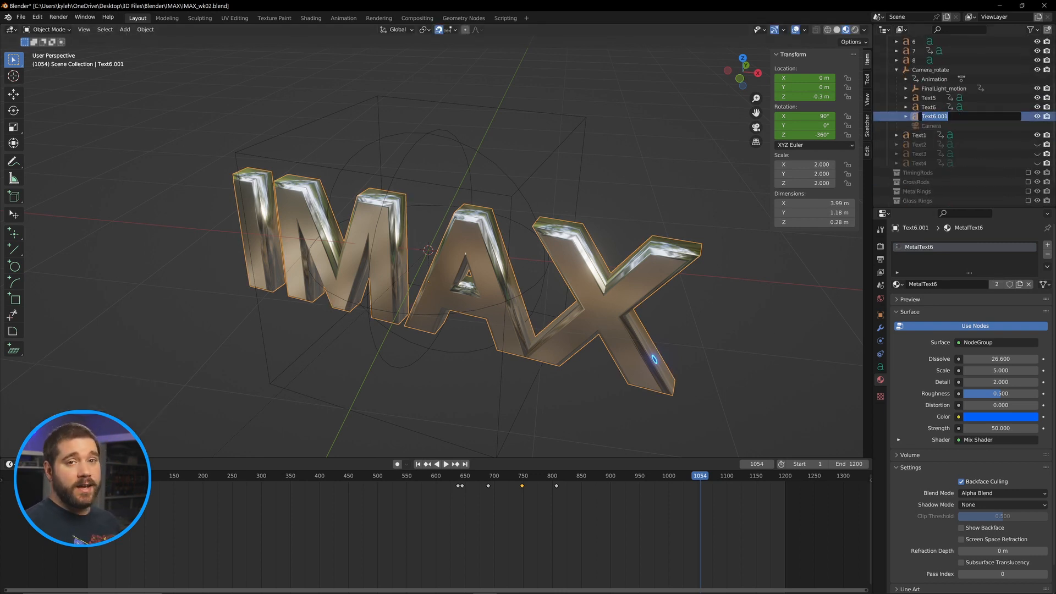
- Hide Text6 and convert the TextParticles object to a mesh
click(1038, 107)
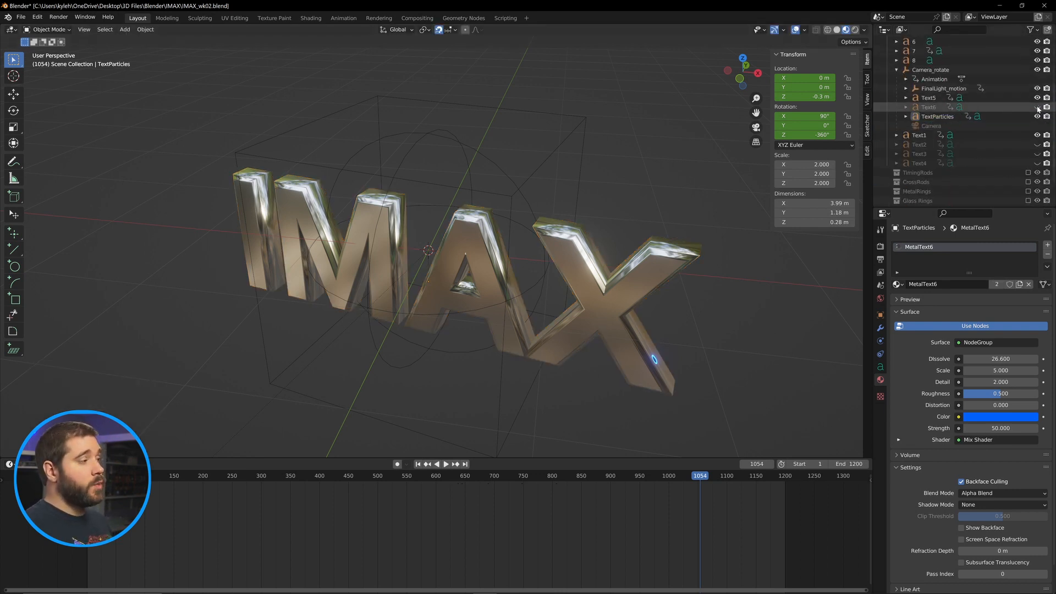
click(1008, 117)
right_click(655, 274)
mouse_move(645, 309)
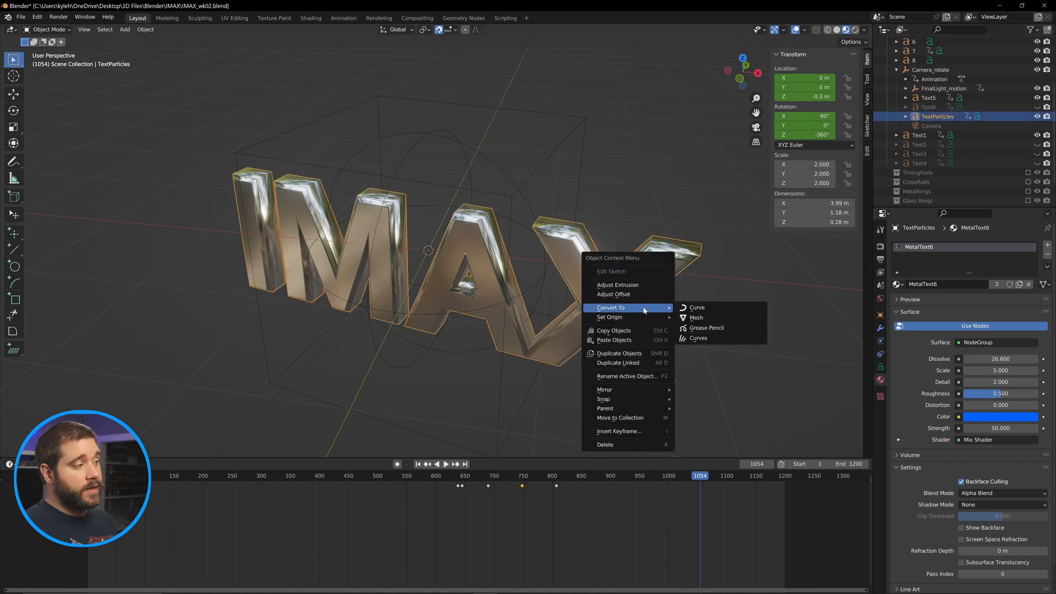
click(688, 318)
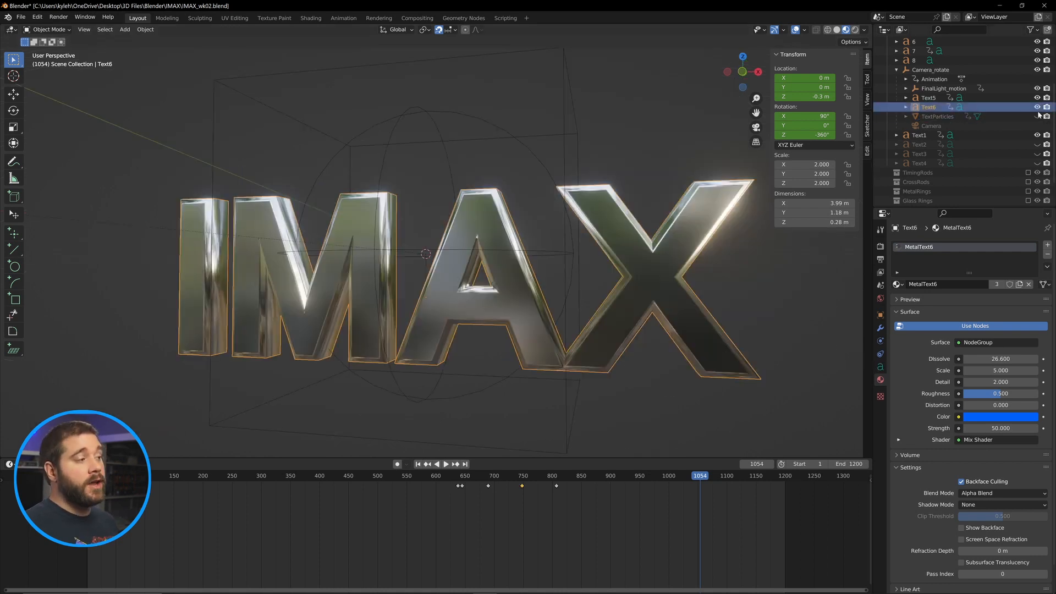
- Keep Text6 hidden, make TextParticles visible, and select the TextParticles mesh
click(1038, 107)
click(1038, 116)
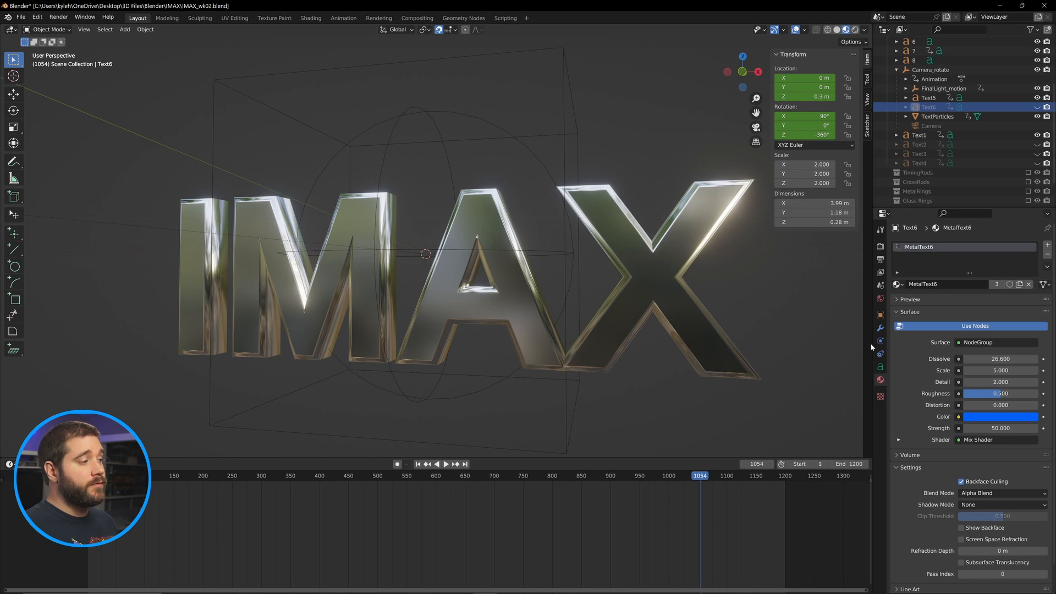
click(680, 335)
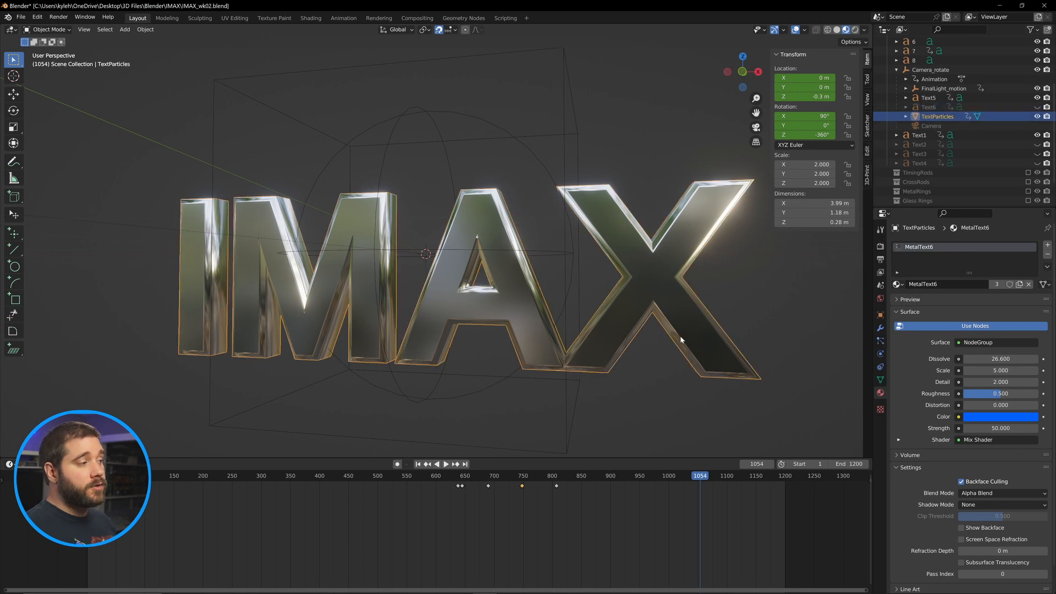
- Add a particle system to TextParticles and set its emission number to 10000
click(881, 337)
click(1048, 245)
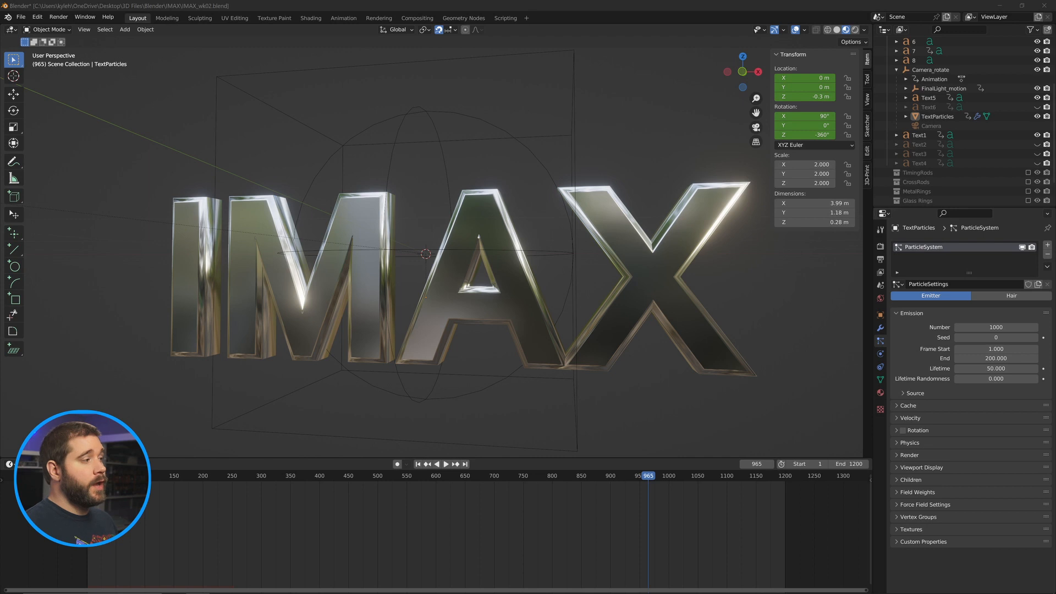
click(996, 327)
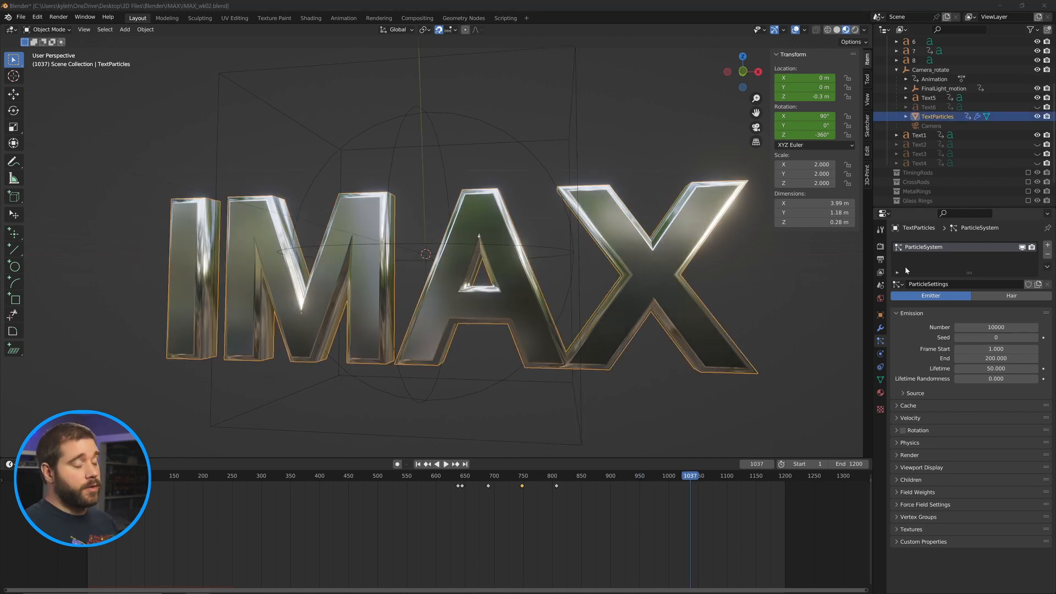
- Name both the particle system and its particle settings Dissolve, and show the viewport in material preview shading
double_click(916, 247)
text(Dissolve)
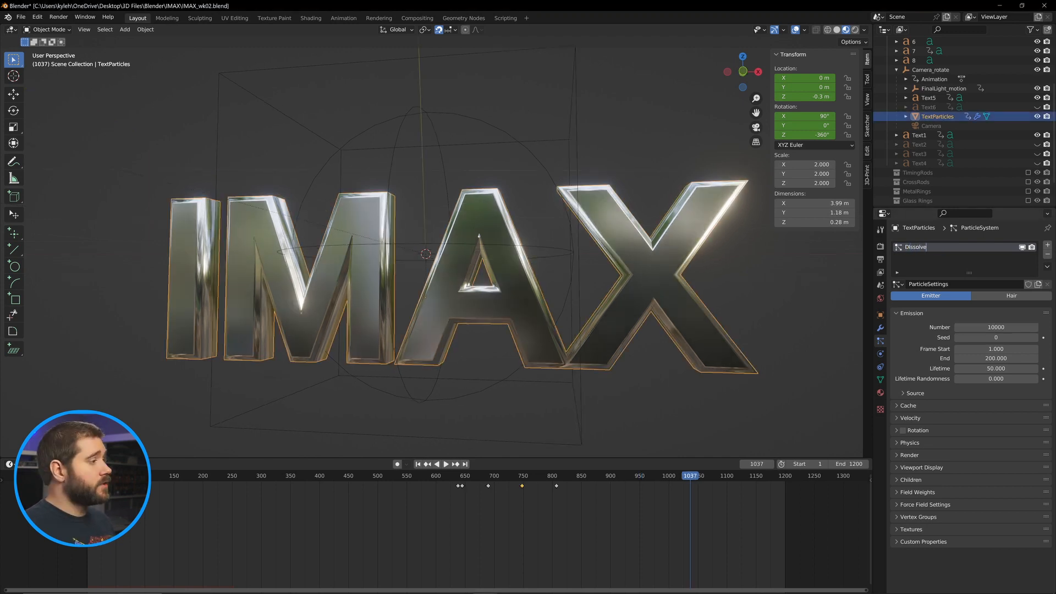
click(929, 284)
text(Dissolve)
key(Return)
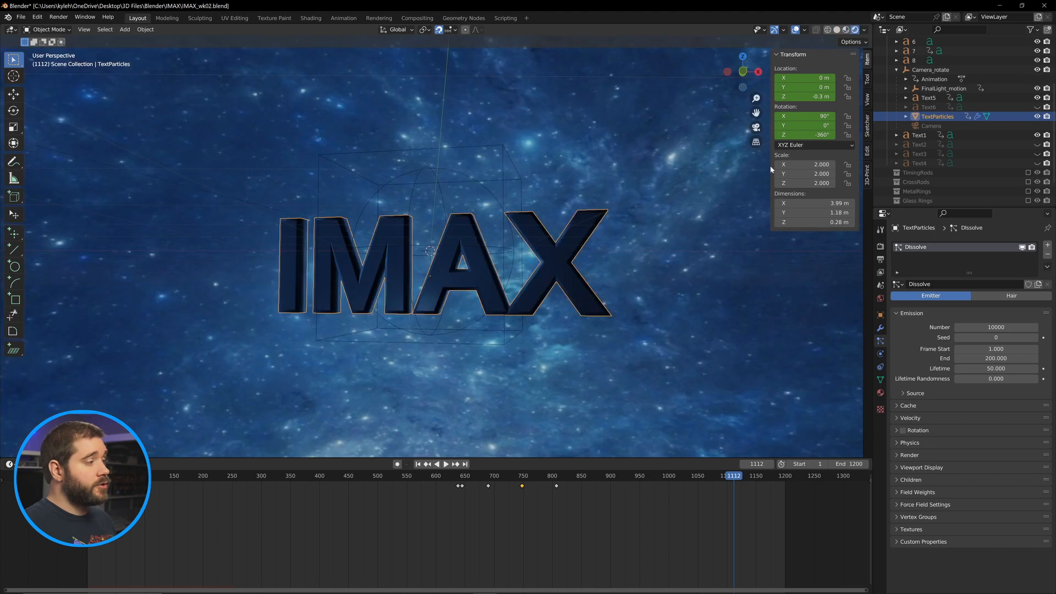
click(846, 30)
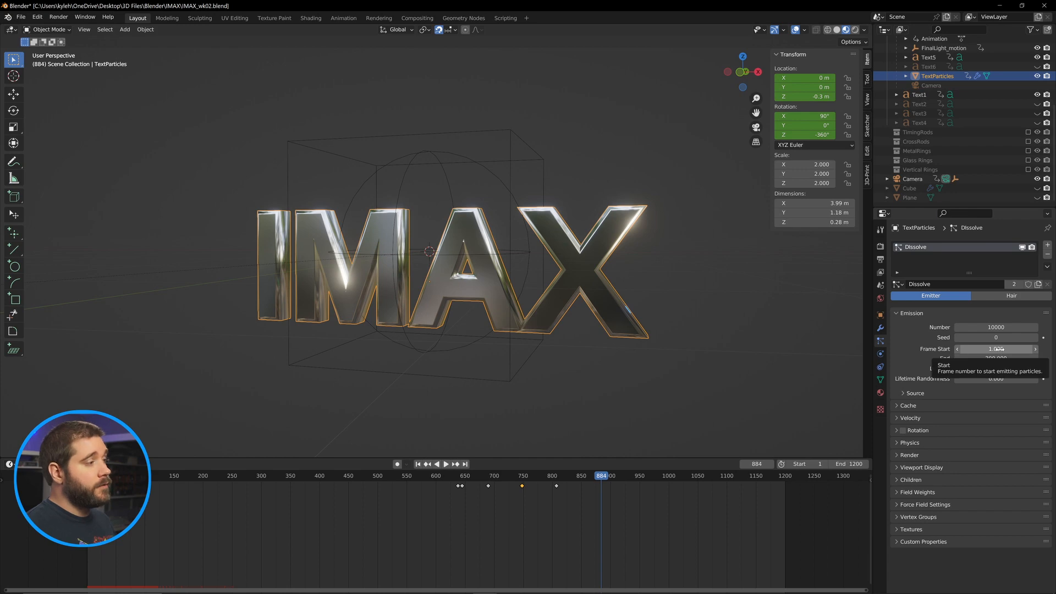
- Set the TextParticles particle emission to start at frame 950 and end at frame 1000
mouse_move(602, 482)
mouse_down()
mouse_move(526, 482)
mouse_move(588, 482)
mouse_up()
key(space)
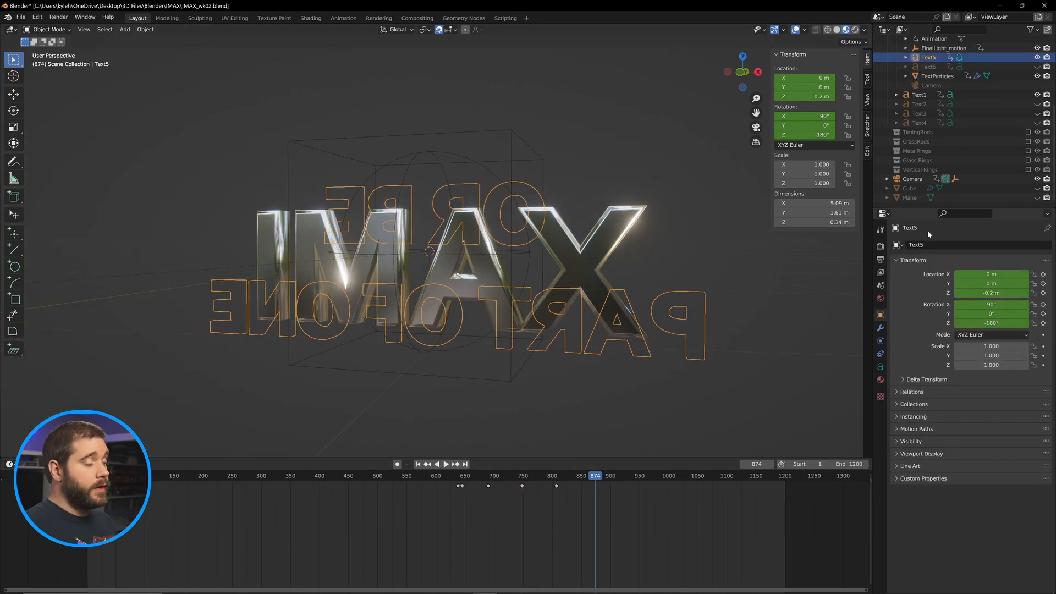
drag(660, 482, 693, 485)
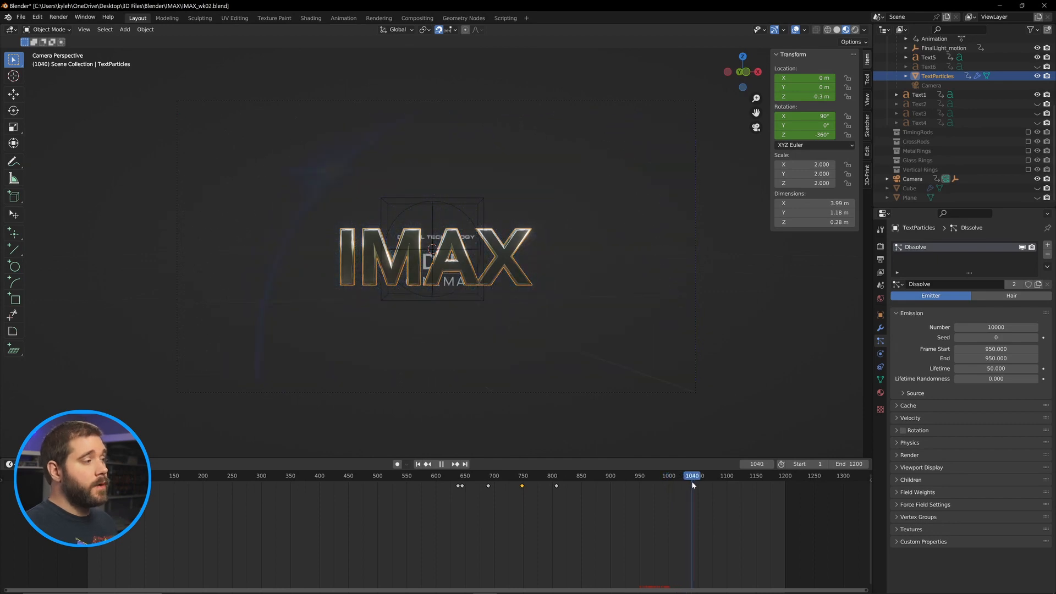
click(997, 358)
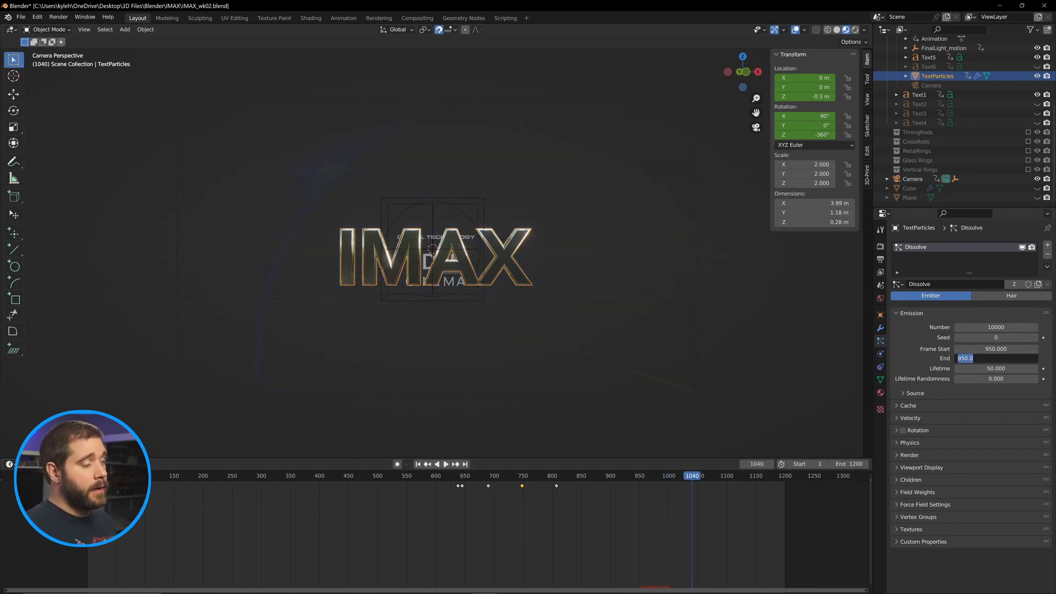
text(1000)
key(Return)
- Move the playhead to frame 940 and set the particles' gravity field weight to 0
drag(690, 487, 634, 503)
middle_drag(655, 342, 641, 350)
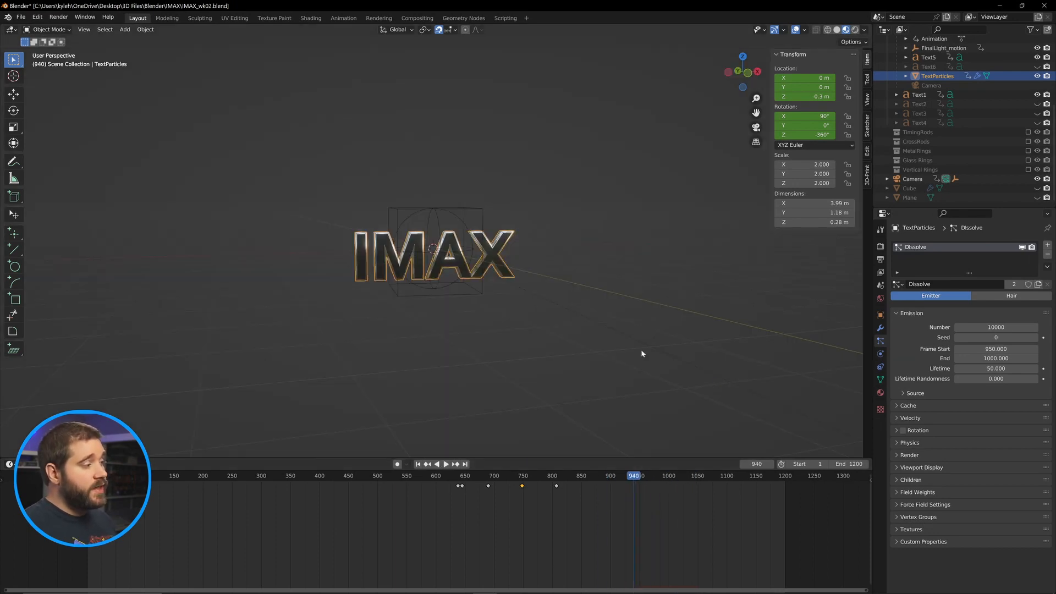
scroll(573, 279, up, 7)
middle_drag(574, 279, 571, 279)
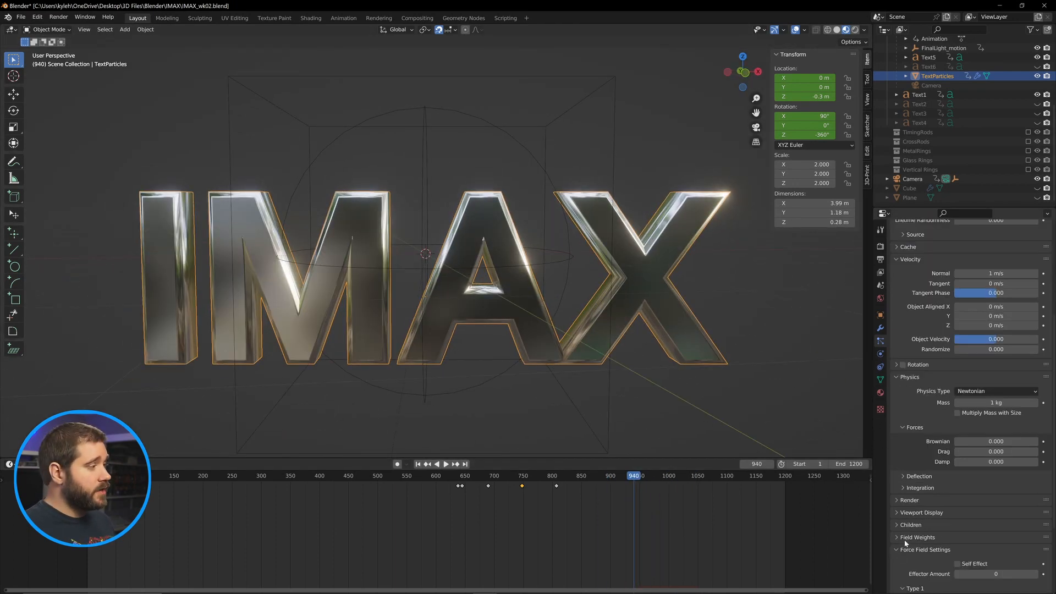
scroll(906, 545, down, 4)
click(896, 444)
click(903, 493)
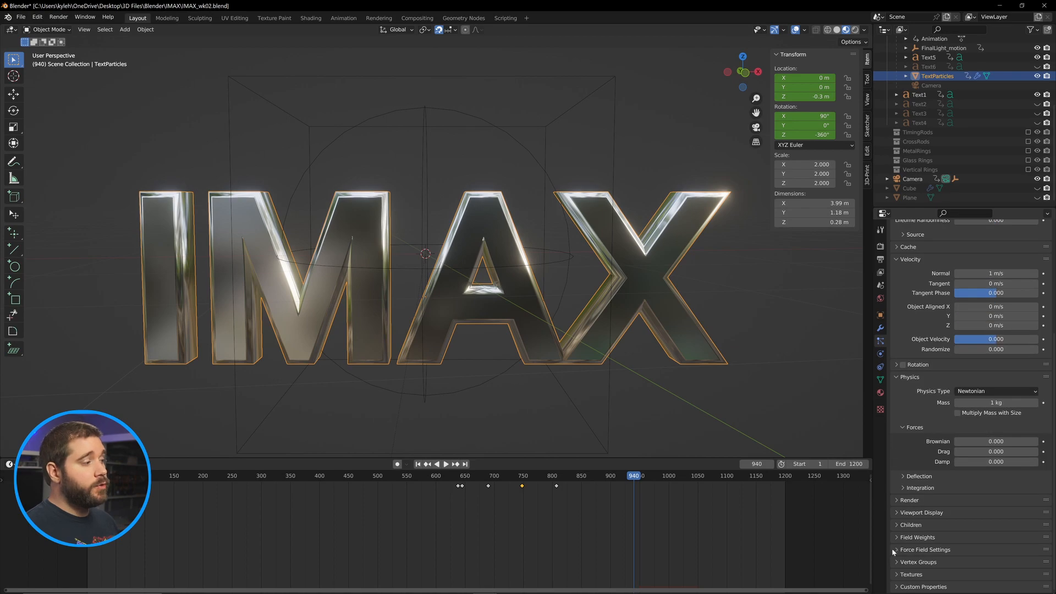
scroll(956, 498, down, 5)
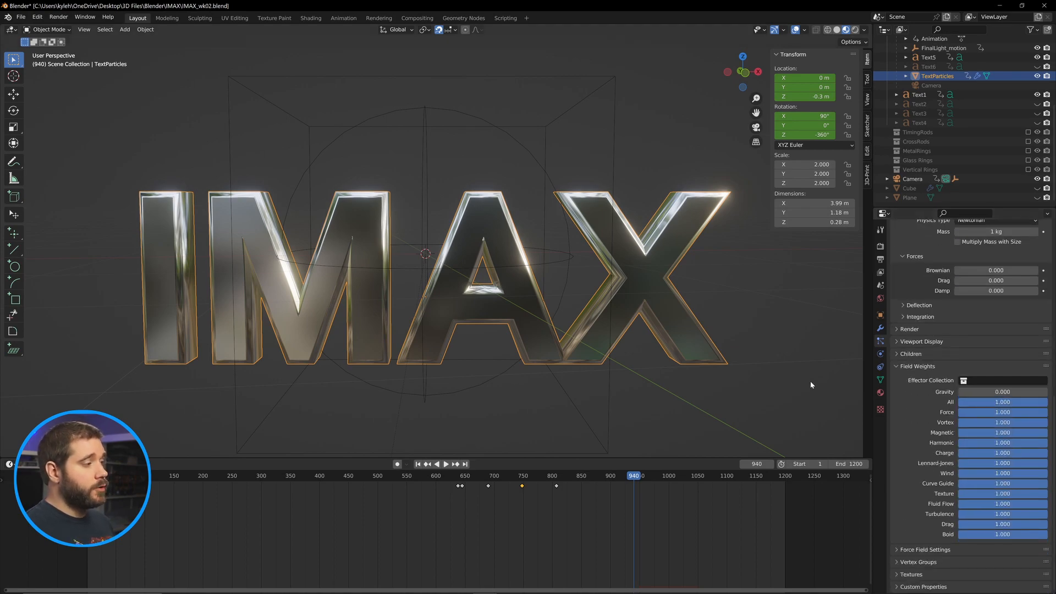
- Play the animation to check how the particles leave the IMAX text
click(781, 373)
key(space)
scroll(716, 355, down, 8)
scroll(545, 309, up, 5)
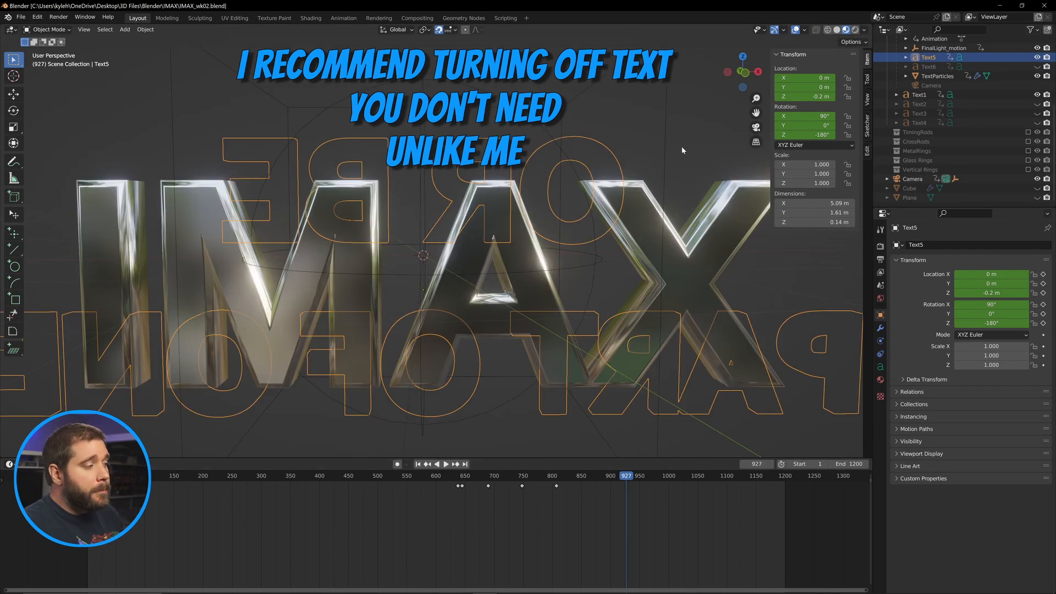
- Add an ico sphere with 1 subdivision at the origin and name it DissolveParticle
click(682, 150)
middle_drag(504, 220, 527, 174)
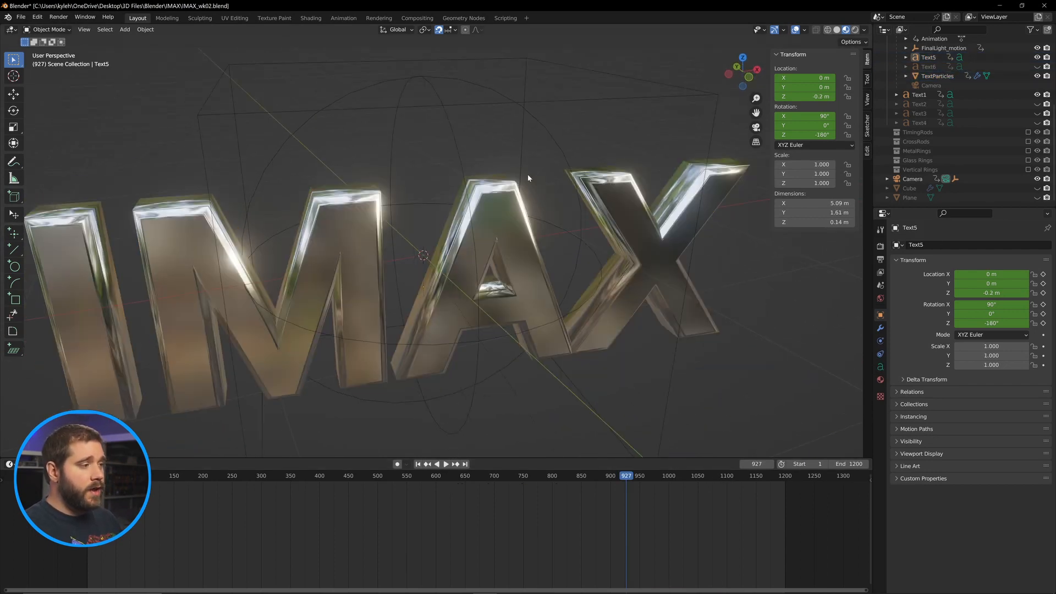
key(shift+a)
mouse_move(507, 221)
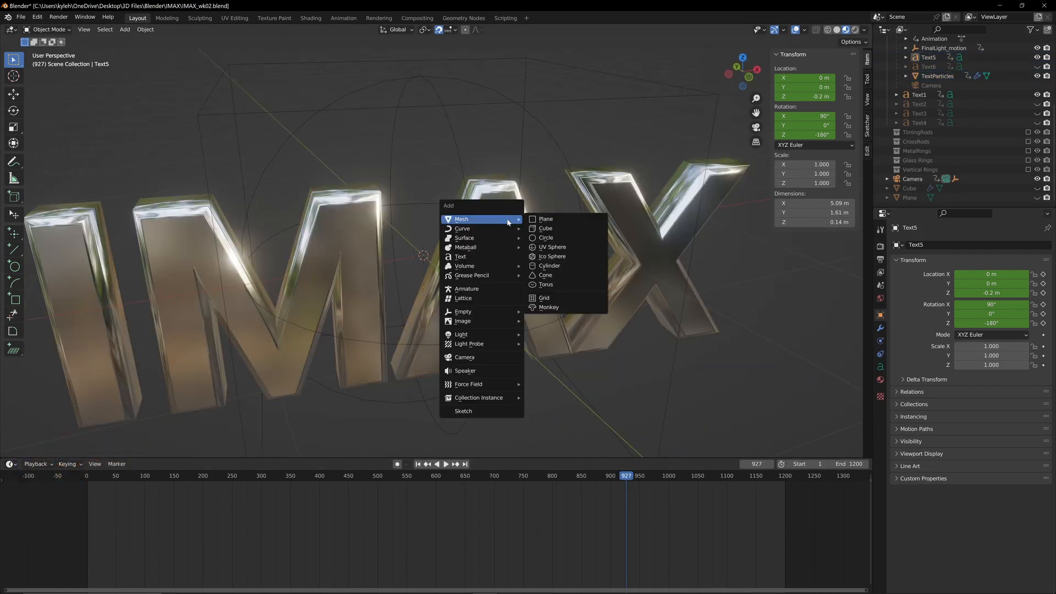
click(563, 256)
click(90, 359)
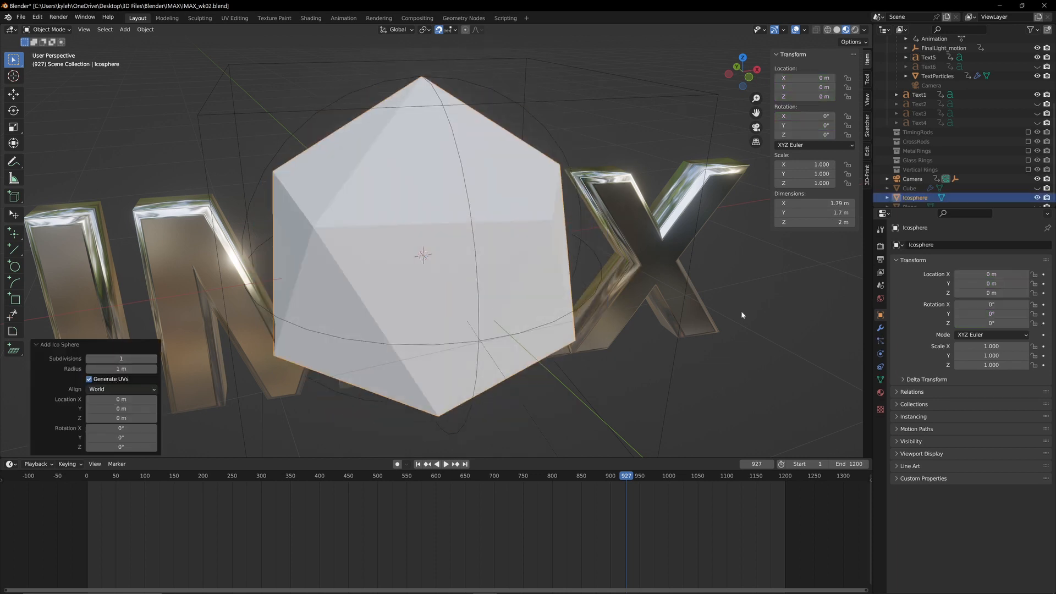
double_click(915, 197)
text(DissolveParticle)
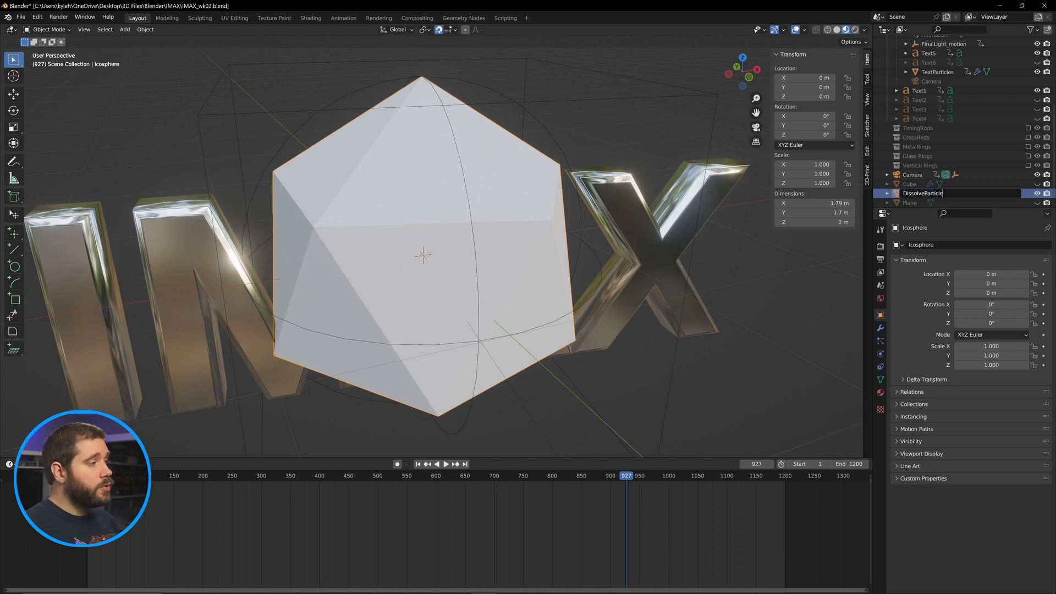
key(Return)
- Set the lifetime randomness of the TextParticles particle system to 0.2
scroll(952, 434, down, 6)
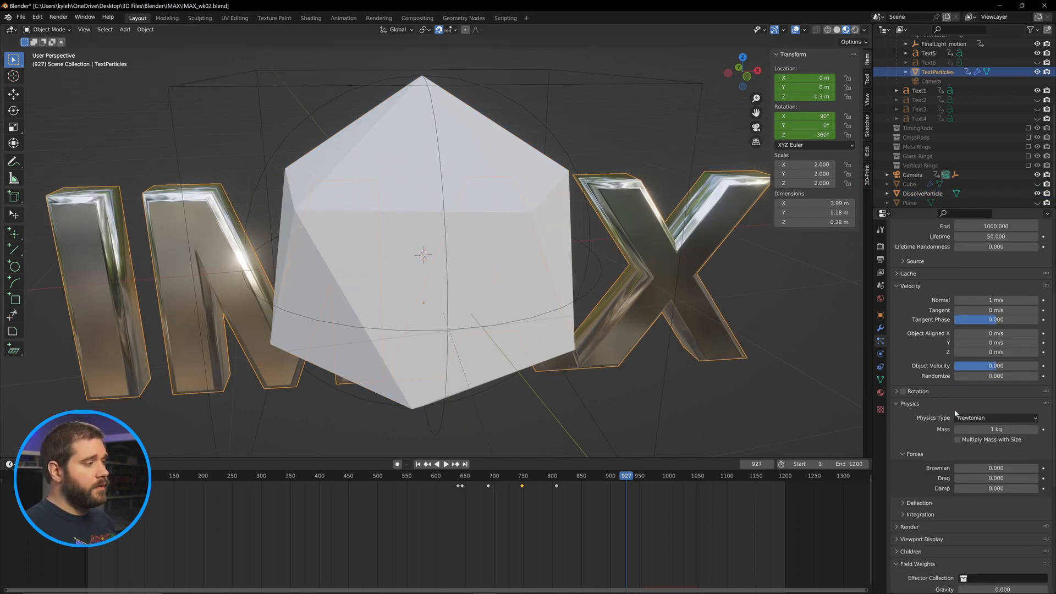
double_click(990, 247)
text(.2)
key(Return)
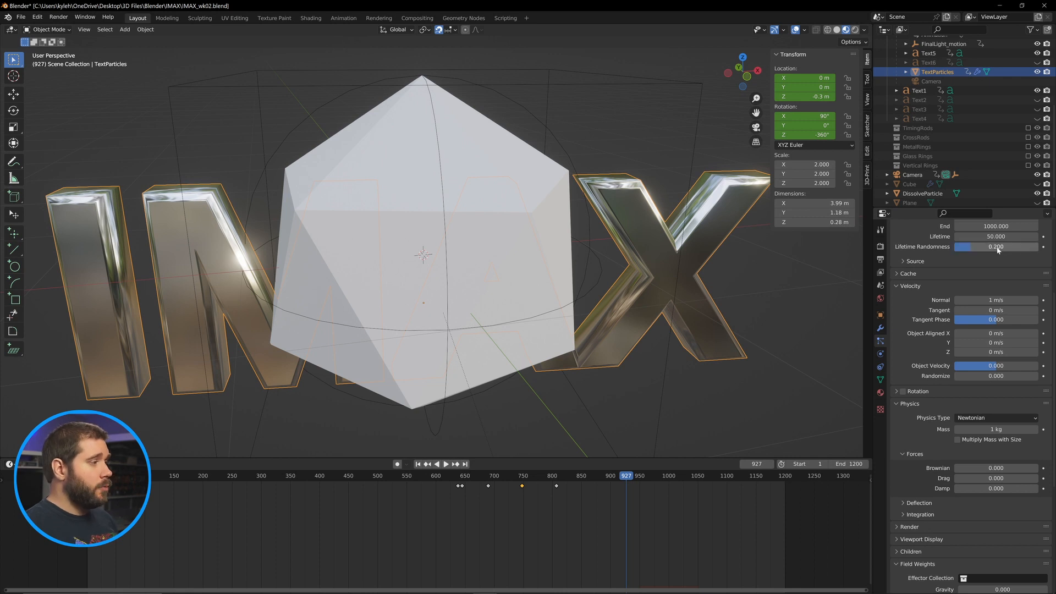
- In the particle render settings, set scale to 0.03 and scale randomness to 1, and turn off Show Emitter
scroll(1018, 311, down, 7)
click(900, 451)
scroll(908, 441, down, 4)
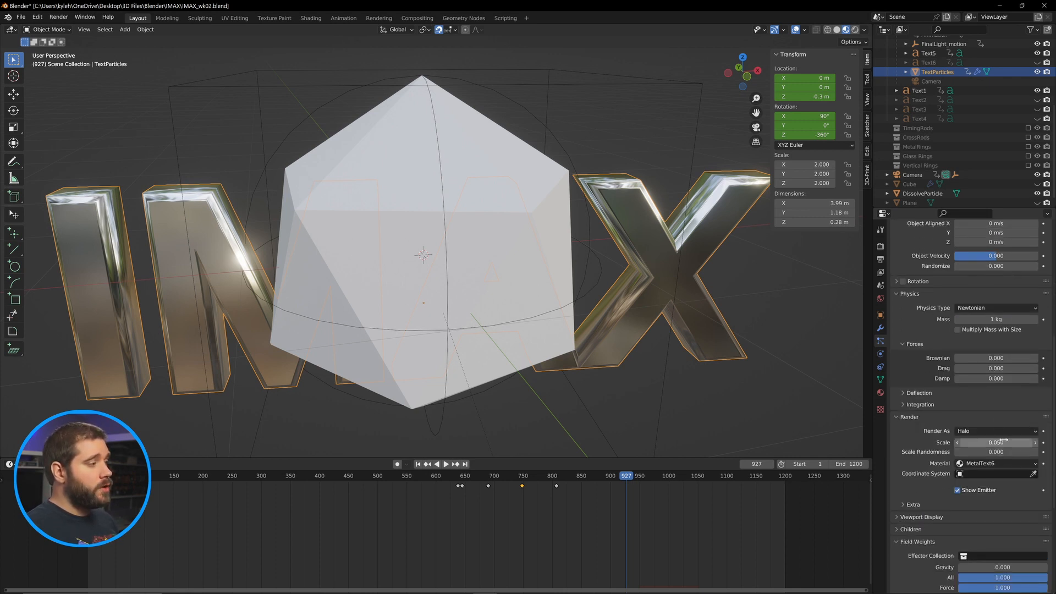
double_click(990, 399)
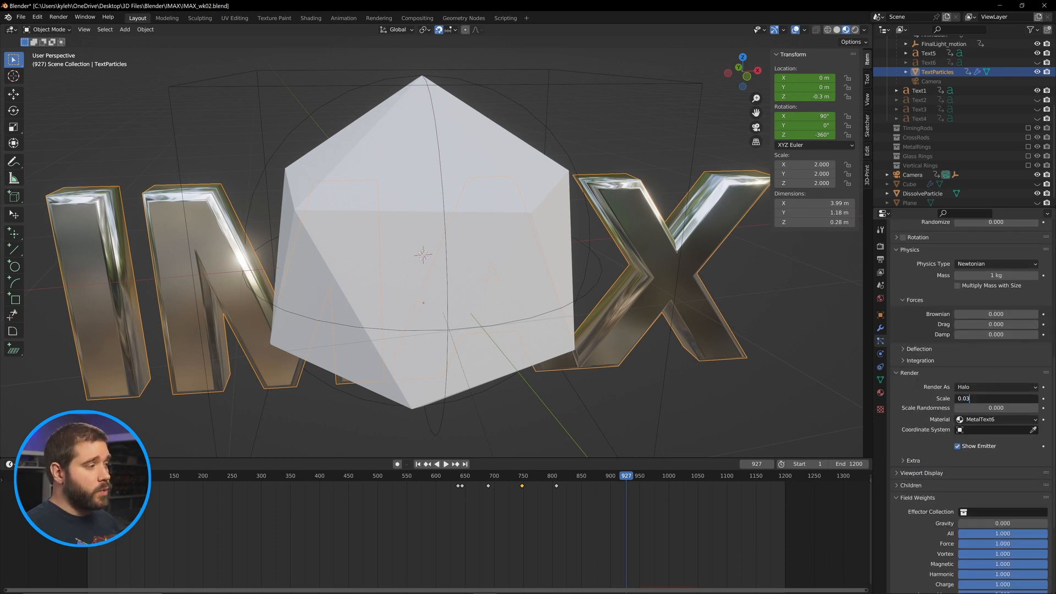
key(Return)
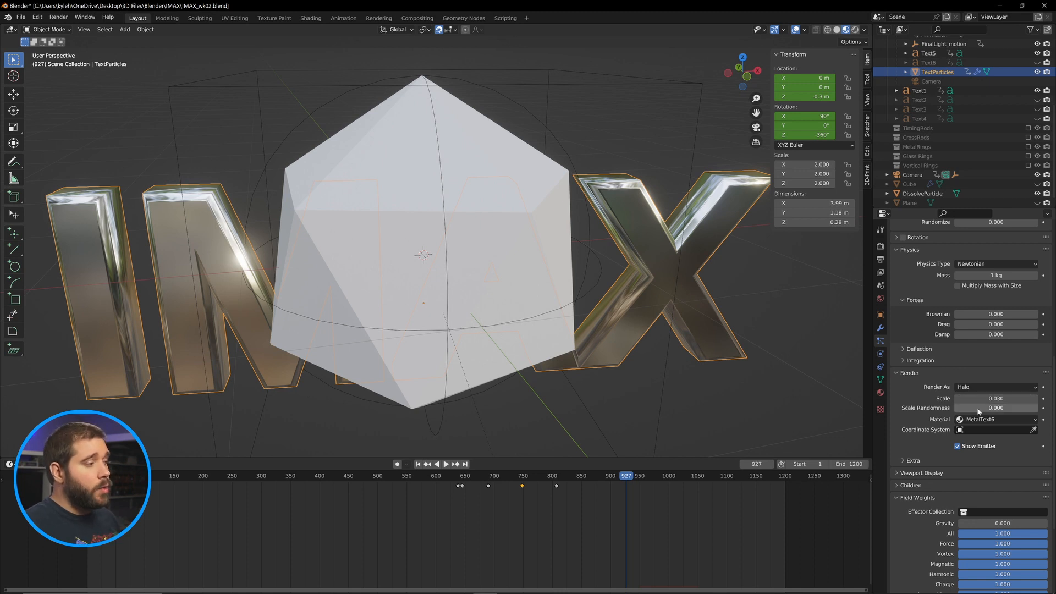
drag(978, 409, 1038, 409)
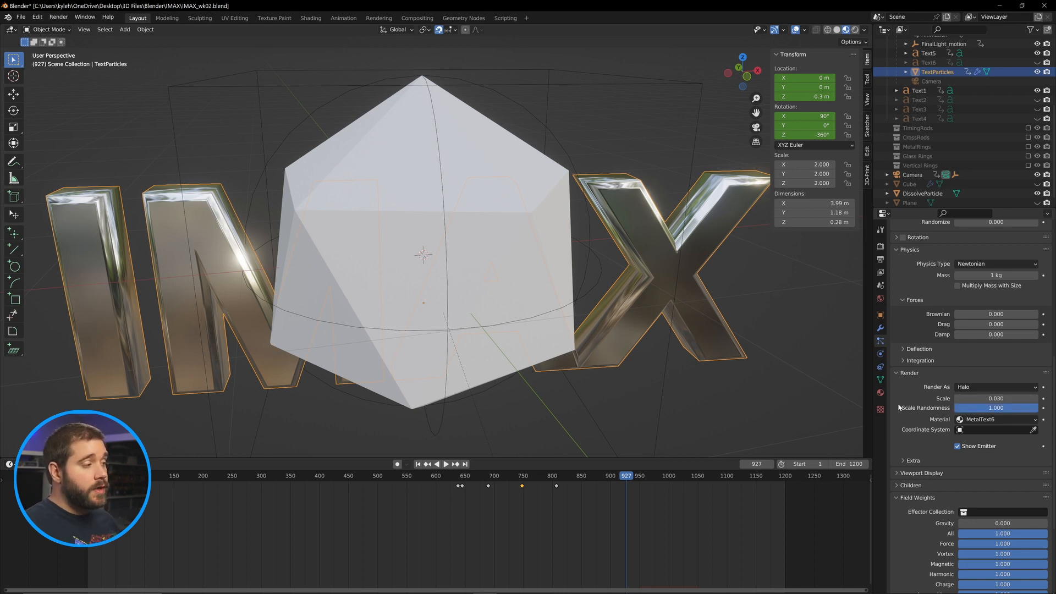
click(958, 447)
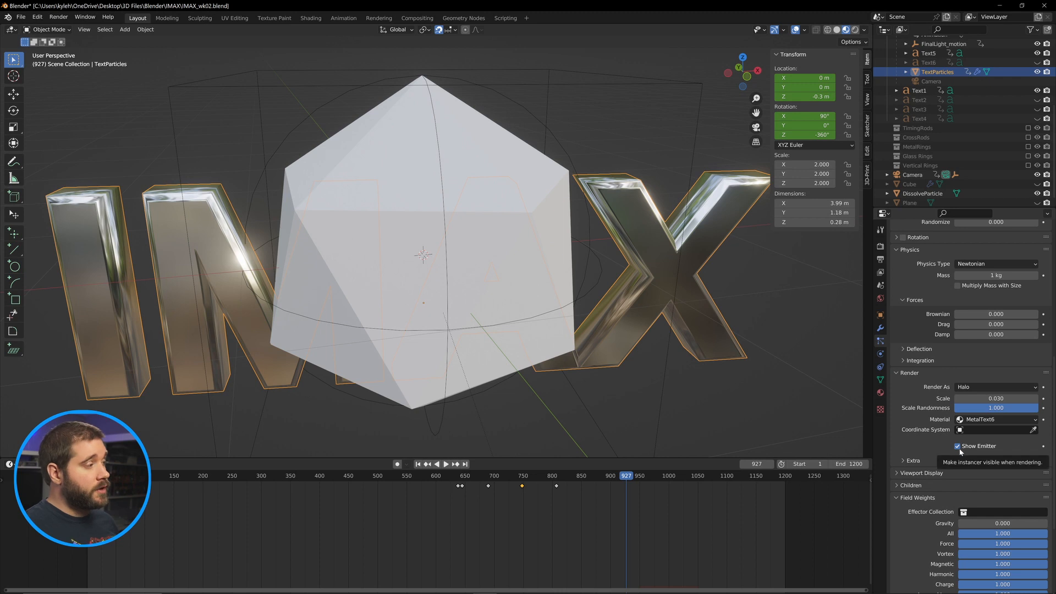
click(959, 449)
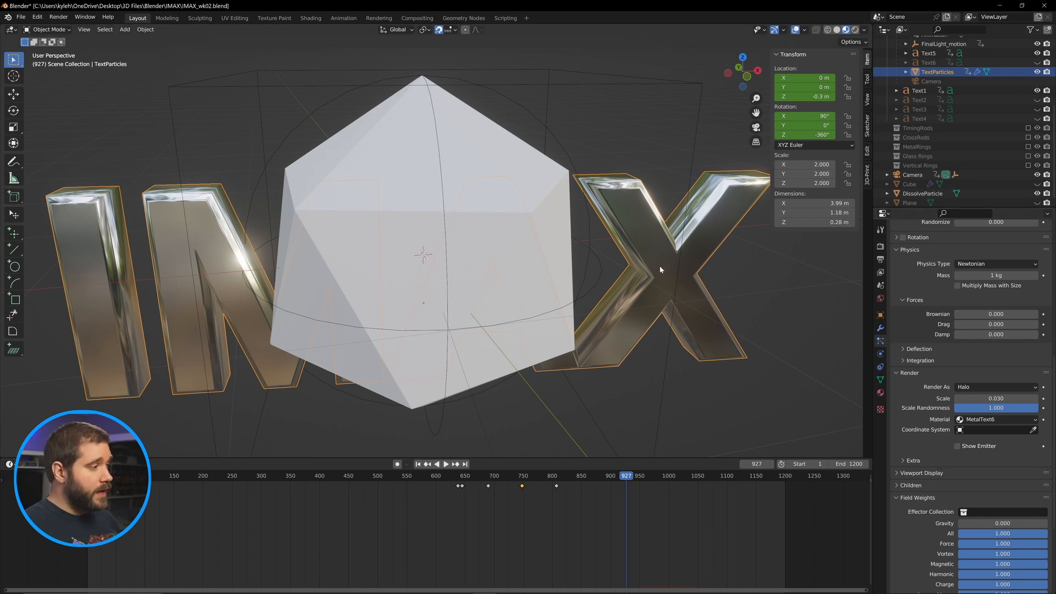
- In the Shading workspace, give the DissolveParticle ico sphere a new material named DissolveParticle
click(758, 312)
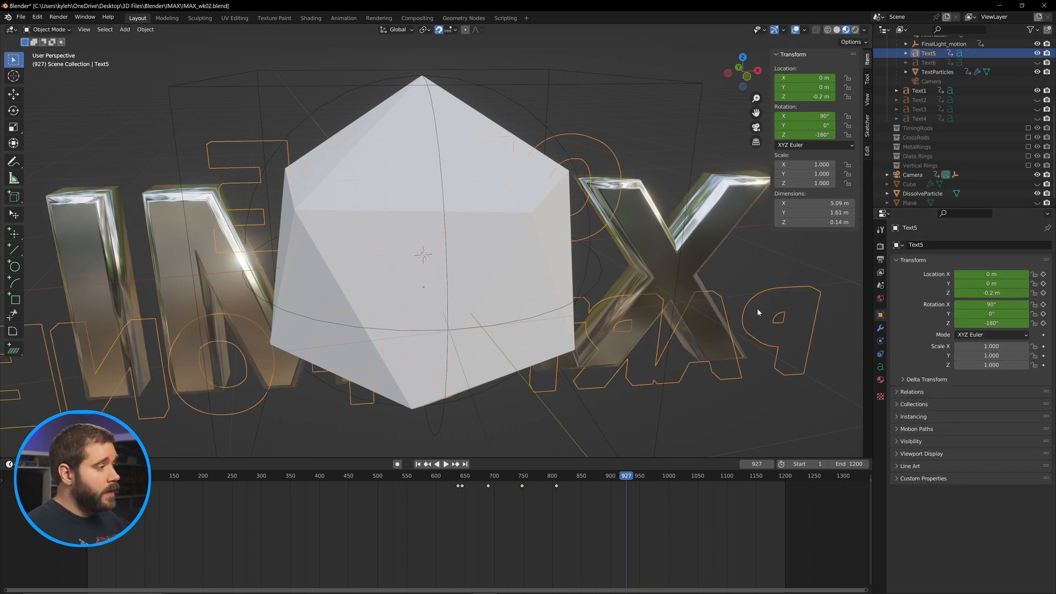
click(541, 243)
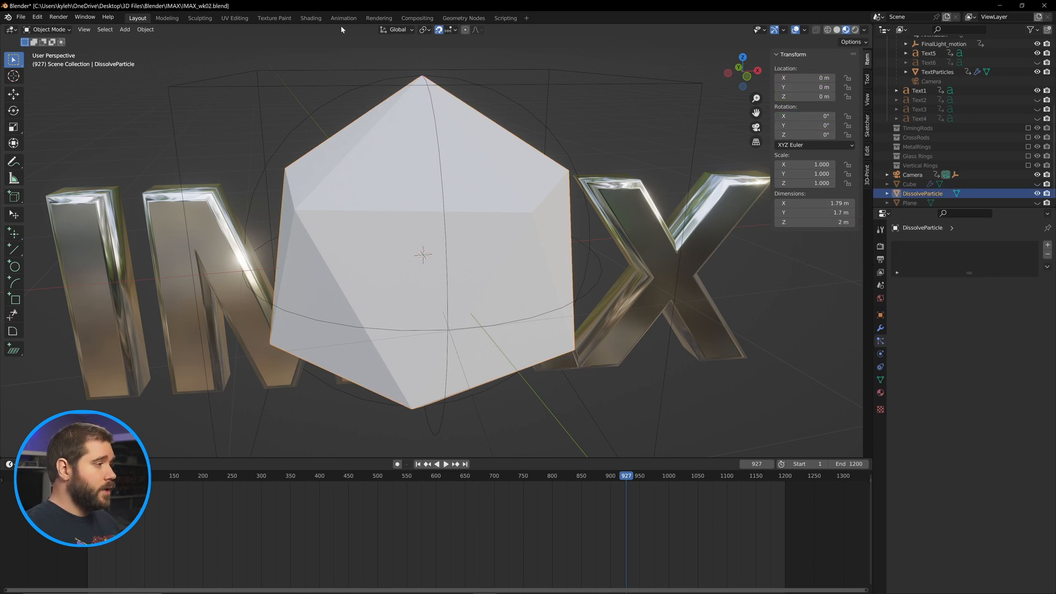
click(311, 18)
click(914, 200)
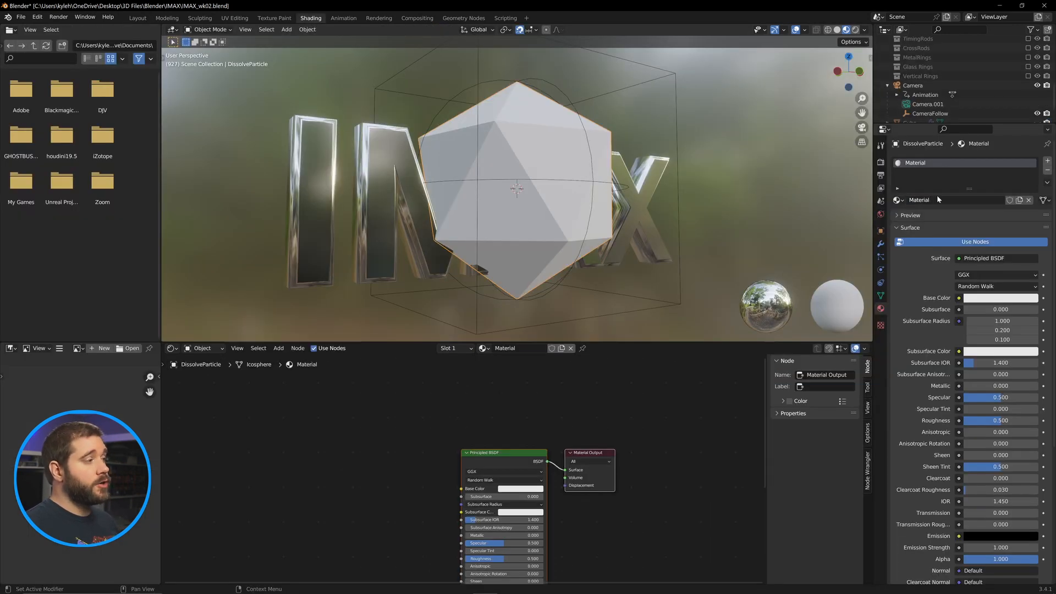
click(937, 201)
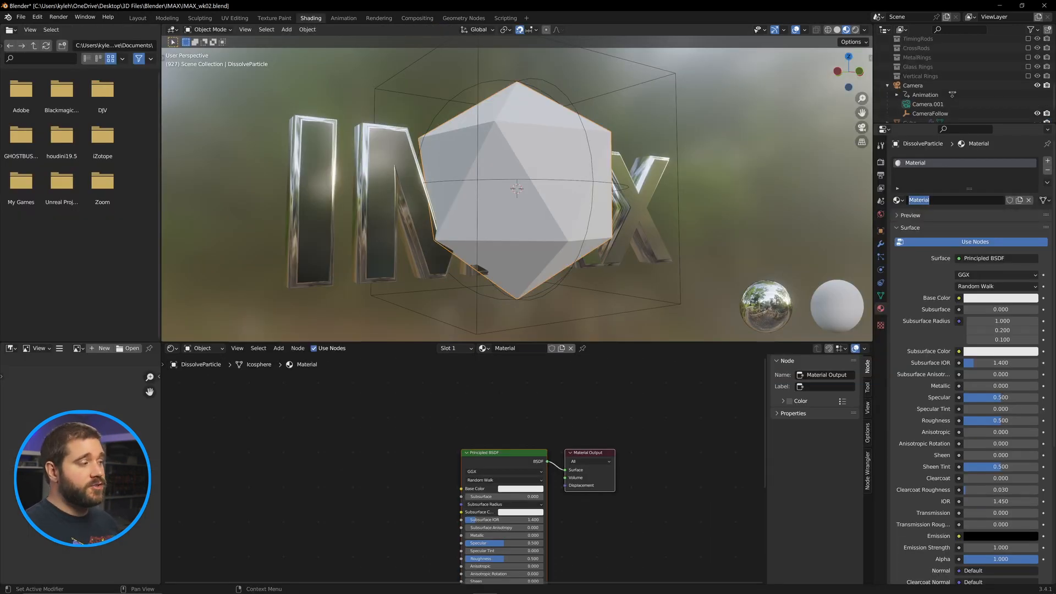
text(DissolveParticle)
key(Return)
- Delete the material's Principled BSDF and add an Emission shader with a cyan color
click(472, 455)
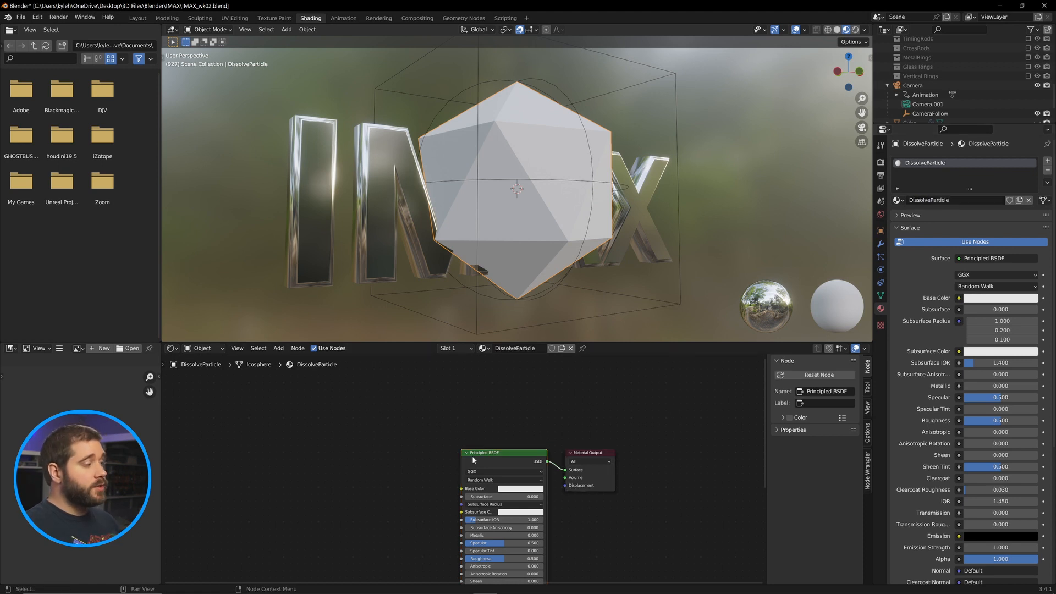
key(x)
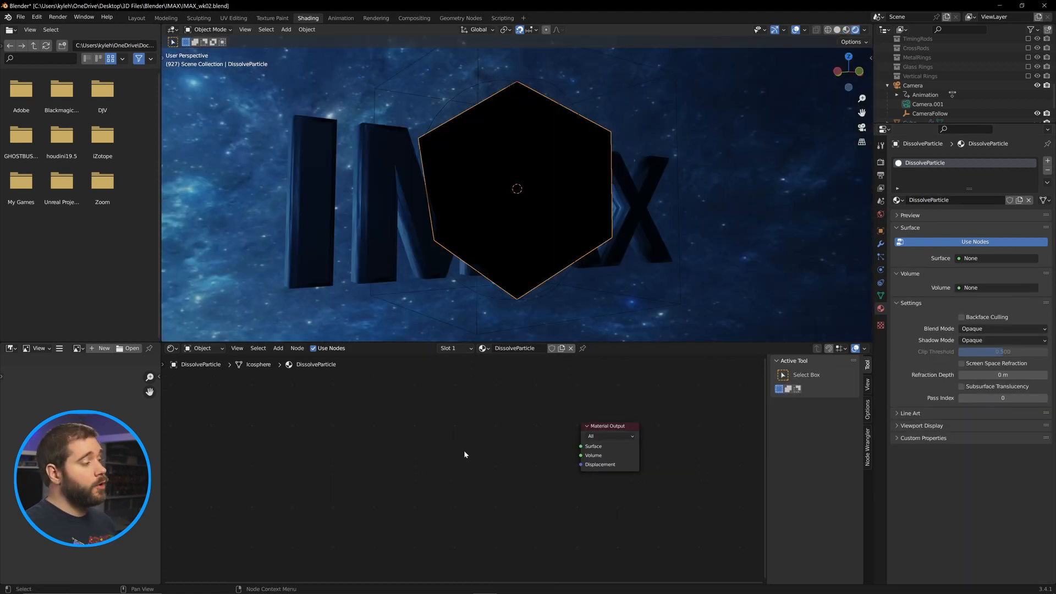
key(shift+a)
click(438, 454)
text(emis)
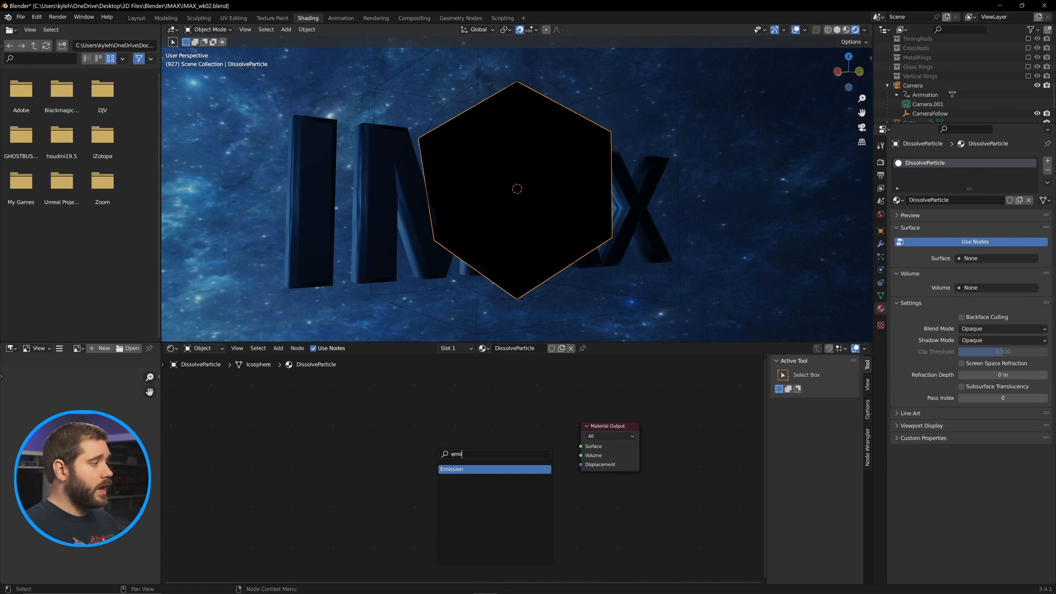
key(Return)
click(422, 468)
click(462, 490)
click(482, 376)
- Add a Mix Shader and a Transparent BSDF node to the DissolveParticle material
key(shift+a)
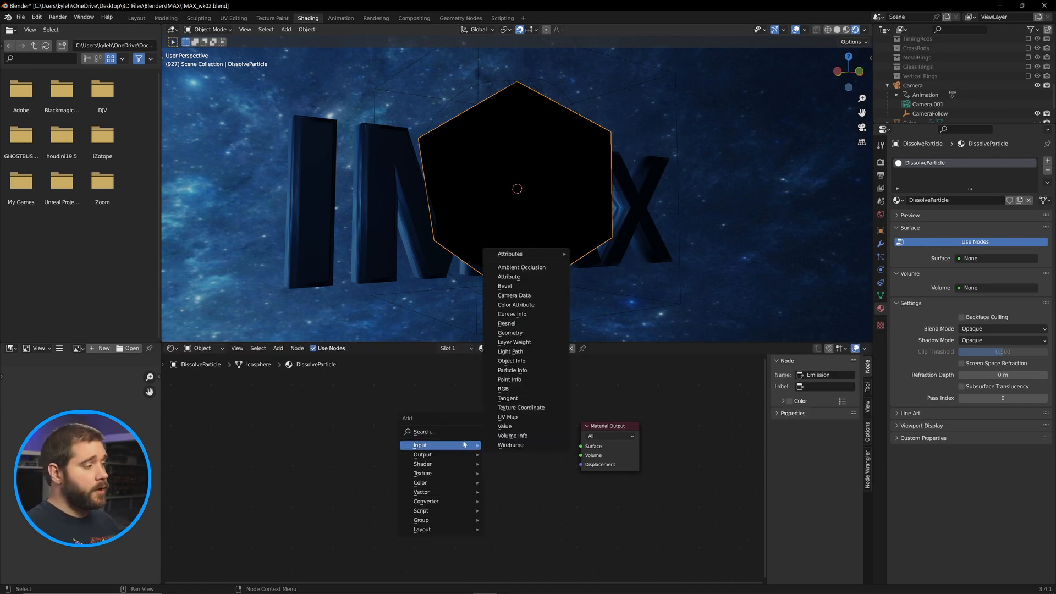
click(440, 431)
text(mix)
click(471, 395)
key(shift+a)
click(387, 431)
text(trans)
click(332, 394)
- Connect Transparent BSDF and Emission to the first and second Mix Shader inputs, and its output to the Material Output surface
drag(437, 475, 349, 481)
drag(498, 401, 481, 451)
drag(391, 487, 453, 486)
drag(364, 401, 357, 398)
drag(384, 404, 453, 476)
drag(513, 457, 581, 446)
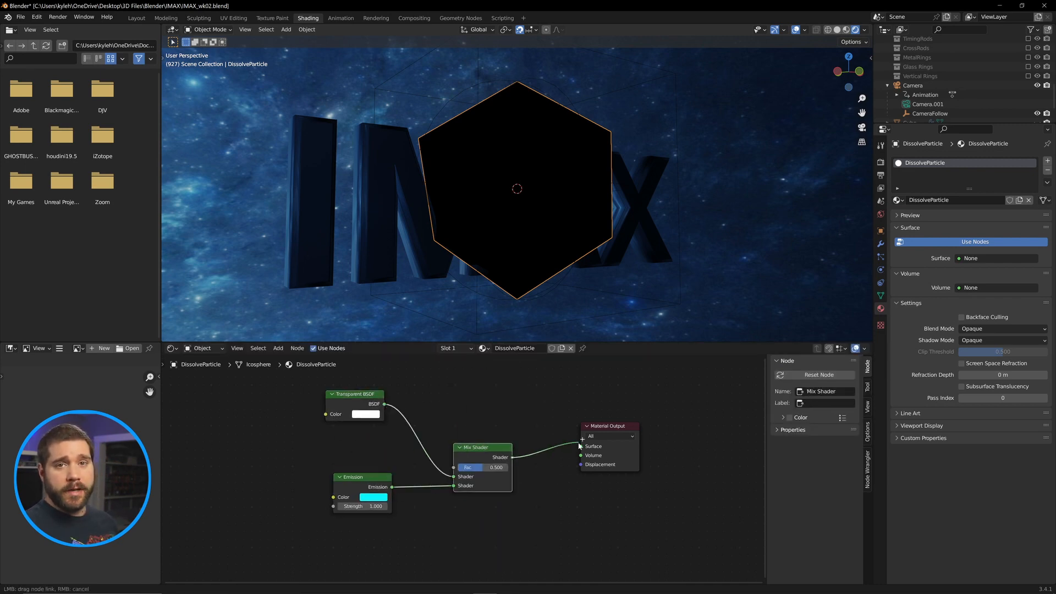
- Back in the Layout workspace, set the TextParticles particle system to render its particles as Object
click(1002, 368)
click(980, 413)
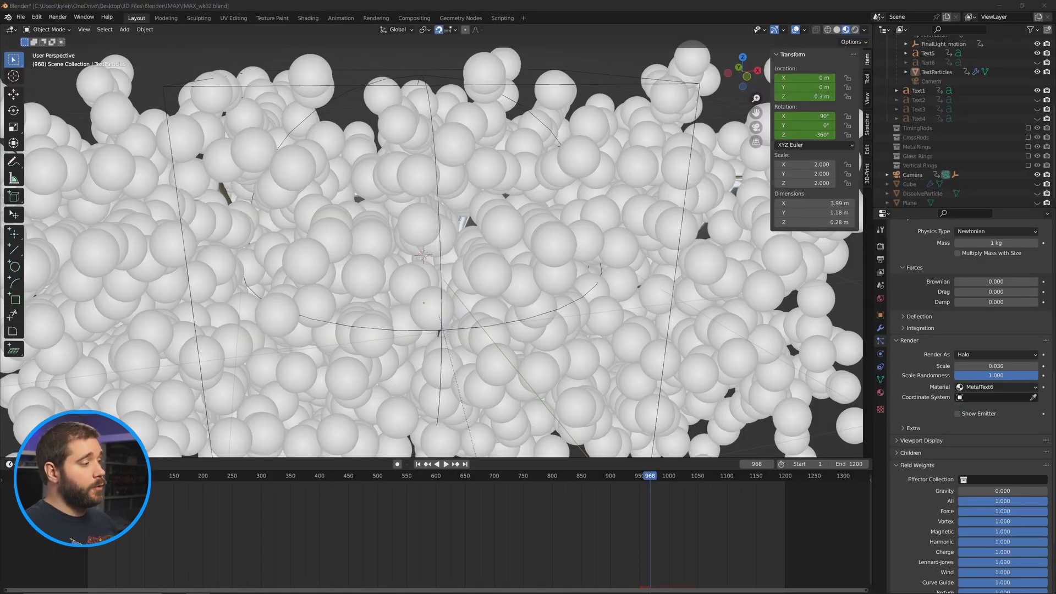
click(985, 355)
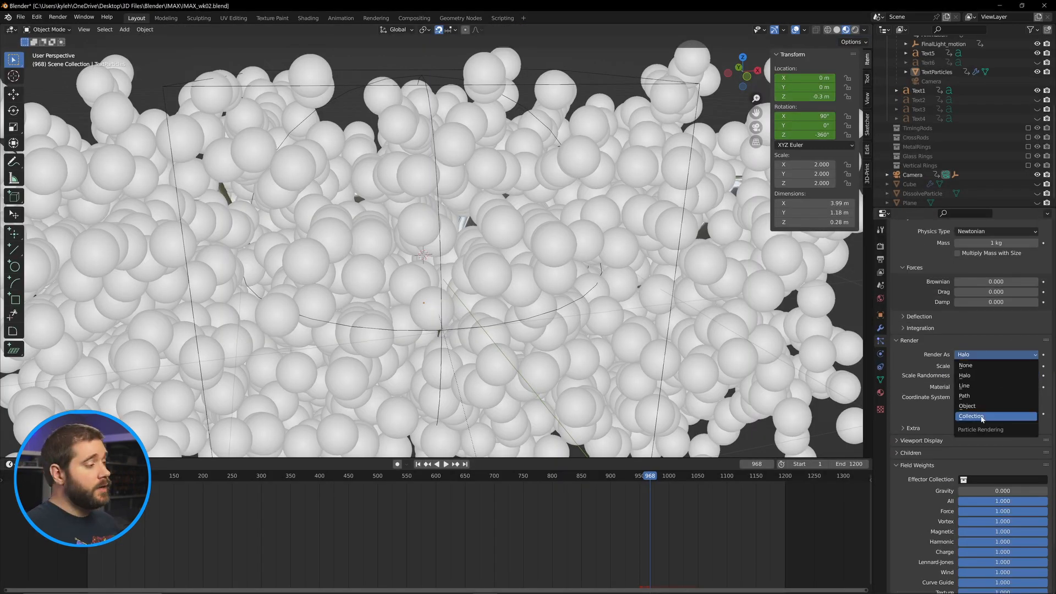
click(968, 406)
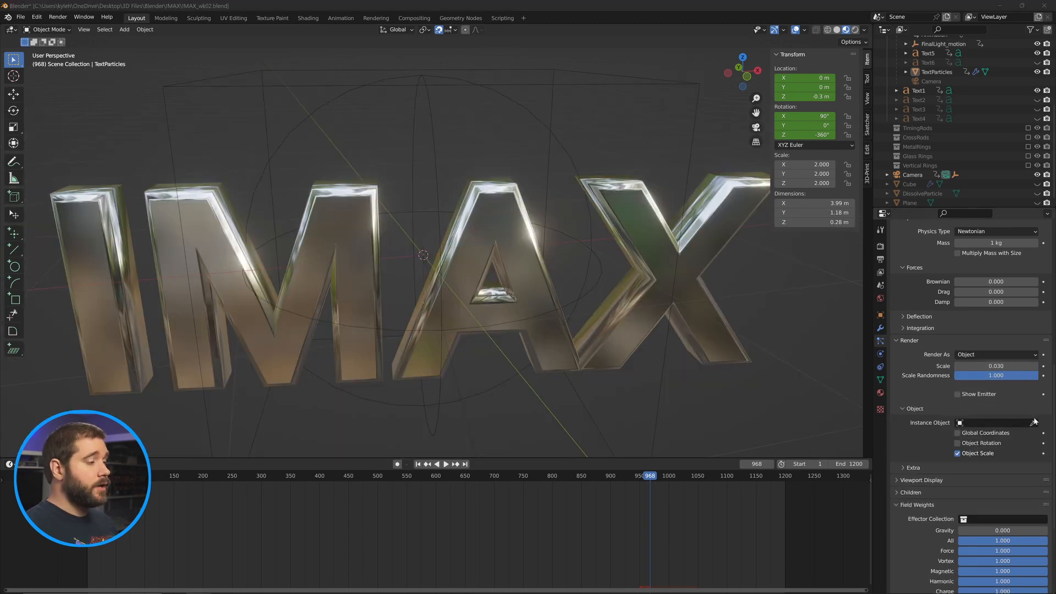
- Assign the DissolveParticle sphere as the instance object of the TextParticles particle system, unhiding it to pick it and hiding it again
click(1037, 194)
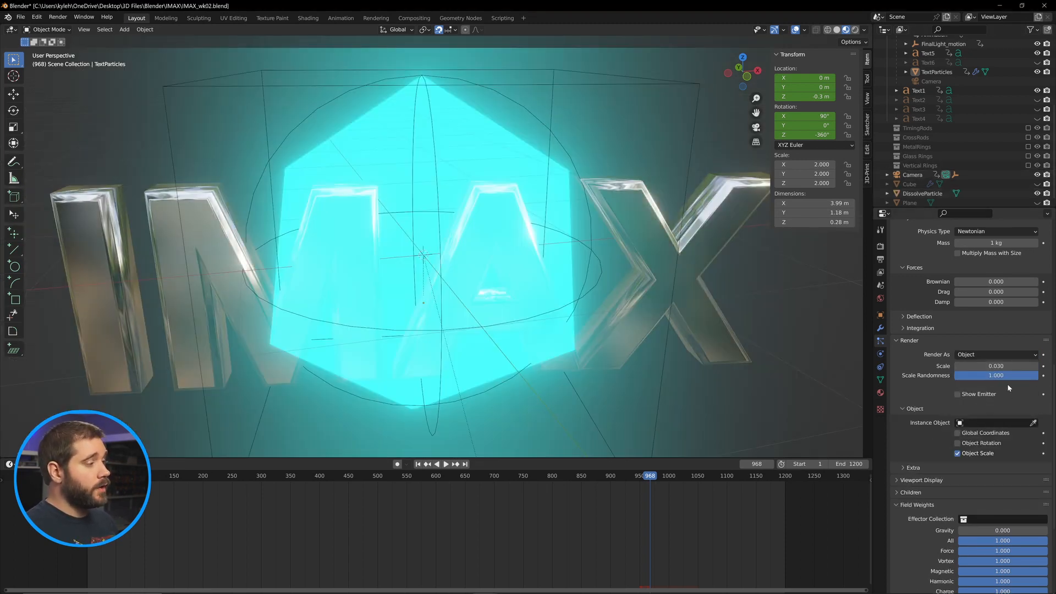
click(1034, 422)
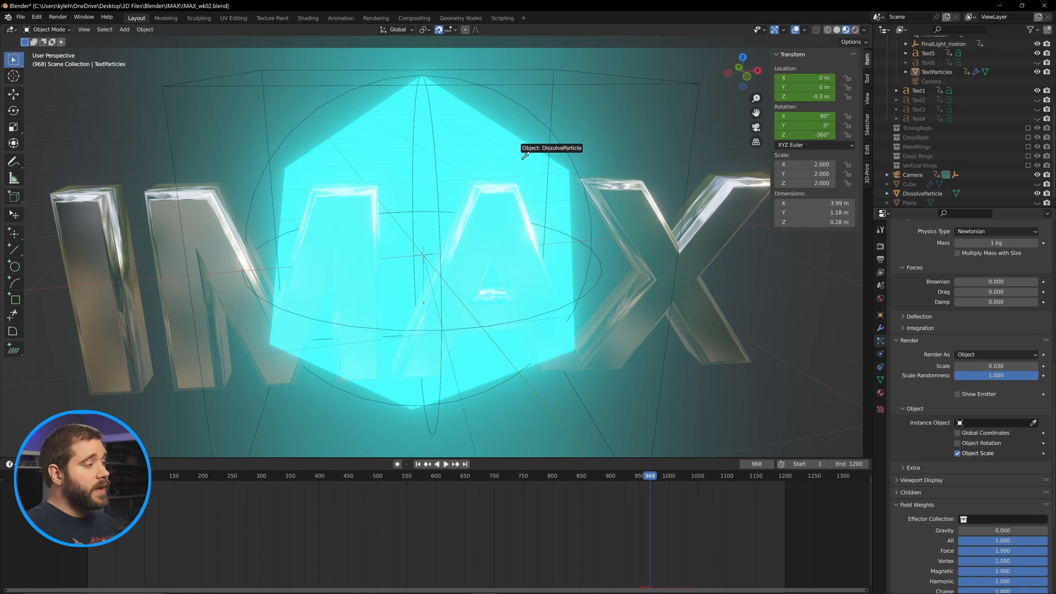
click(520, 159)
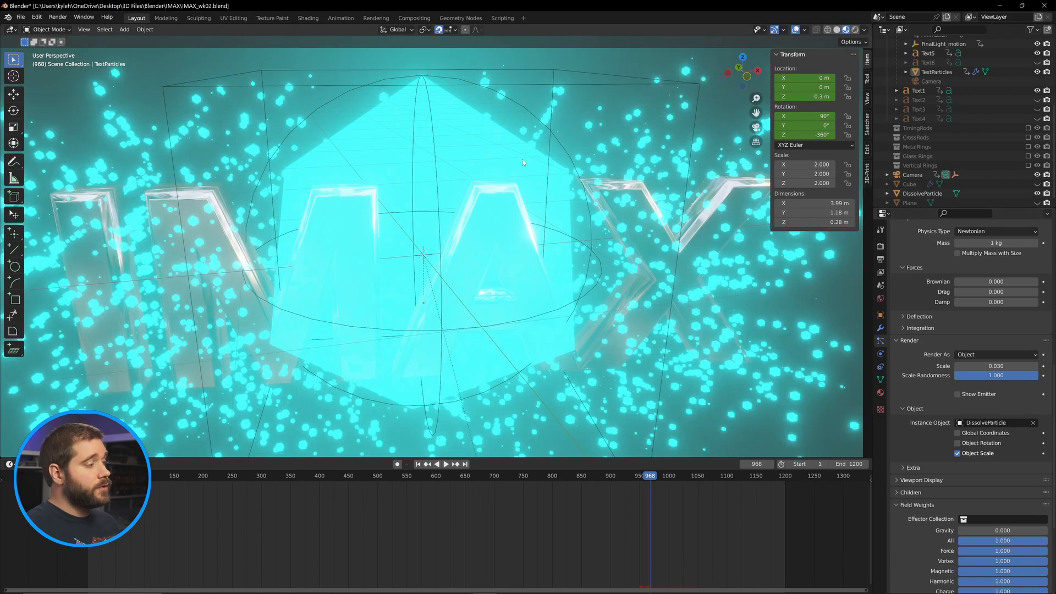
click(1037, 194)
- Unhide the DissolveParticle sphere, scale it to 0.1, and hide it in the viewport again
scroll(470, 224, down, 4)
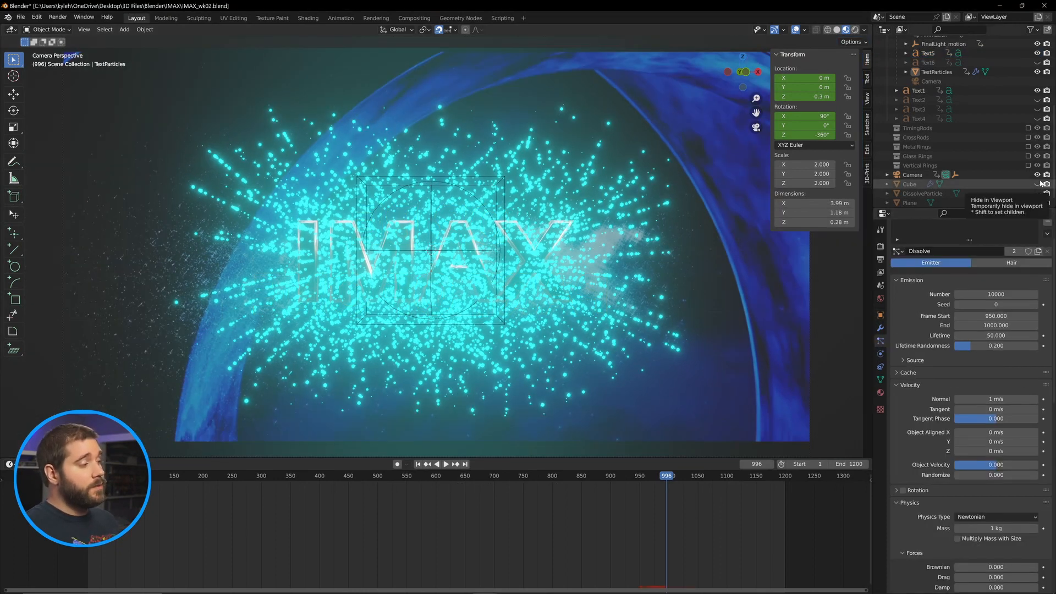
click(1037, 194)
click(449, 227)
key(s)
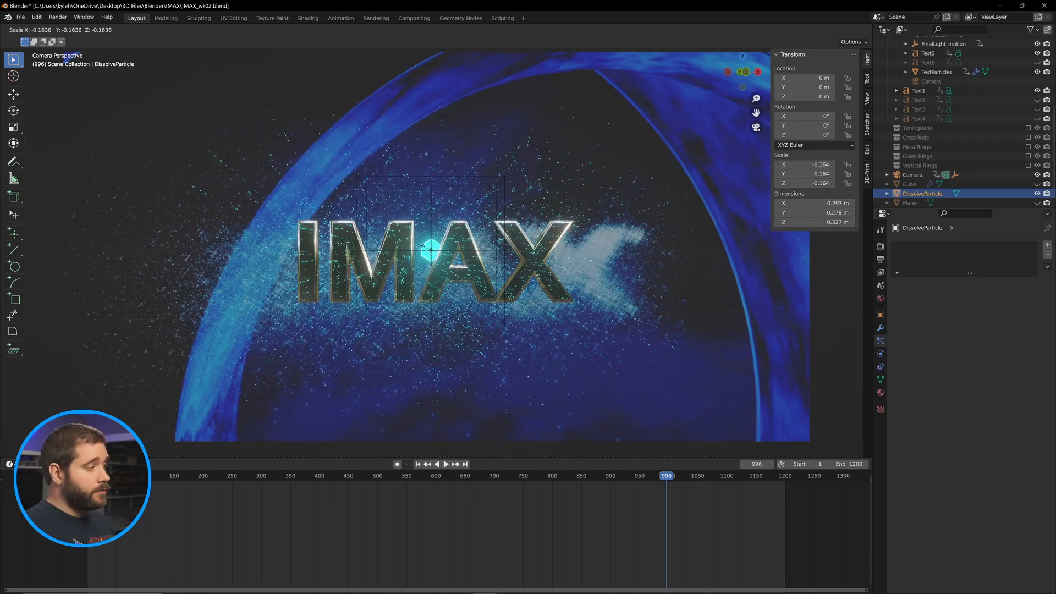
text(.1)
key(Return)
scroll(426, 230, up, 5)
scroll(434, 213, down, 3)
key(h)
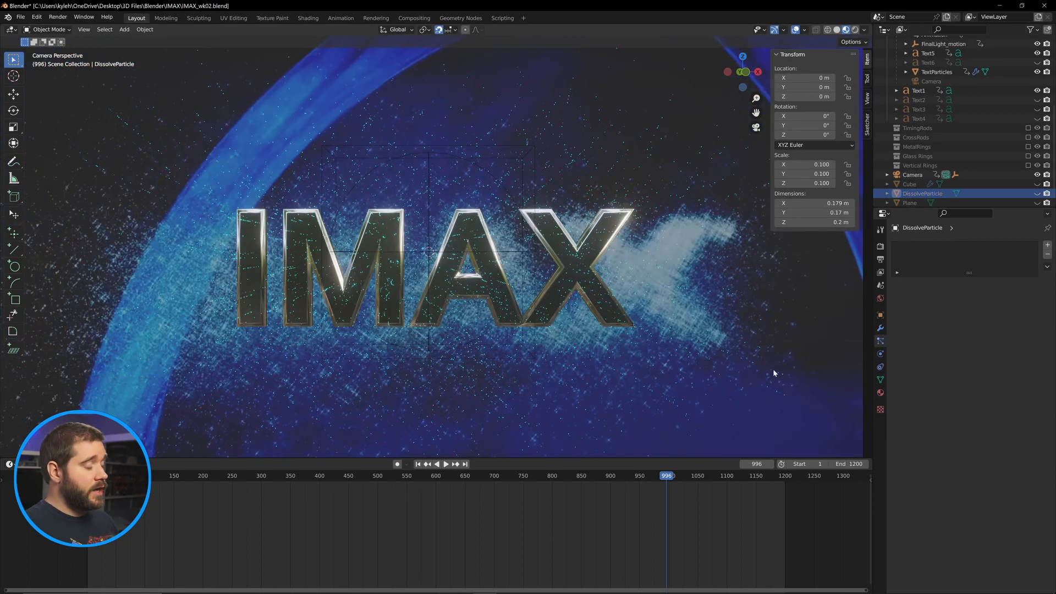
- Move to about frame 973 and add a Wind force field at the center of the IMAX text
click(543, 362)
middle_drag(589, 311, 499, 253)
scroll(499, 253, up, 6)
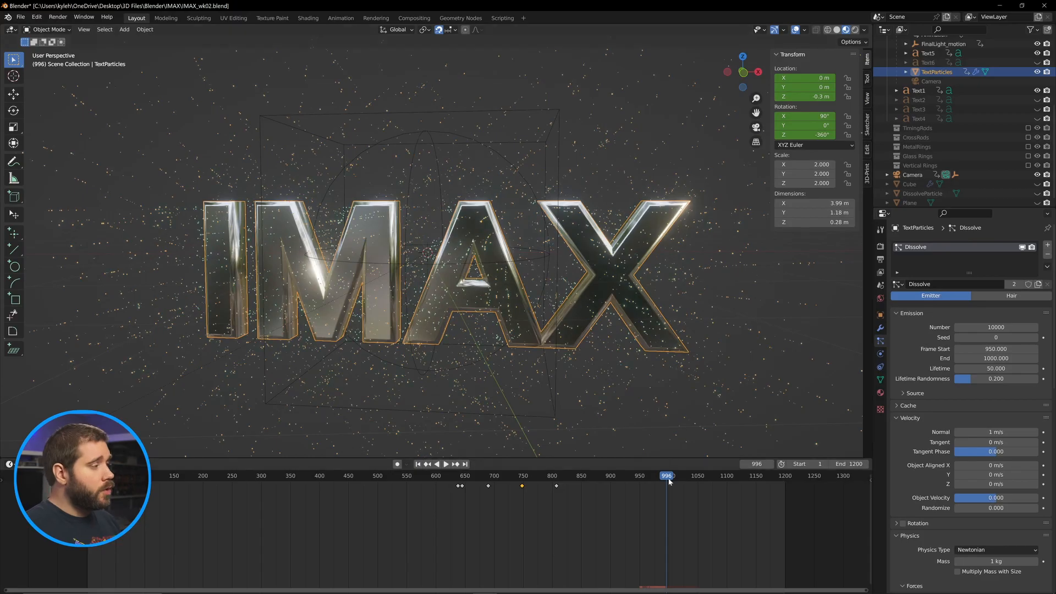
drag(670, 482, 651, 483)
key(alt+a)
scroll(610, 360, down, 3)
key(shift+a)
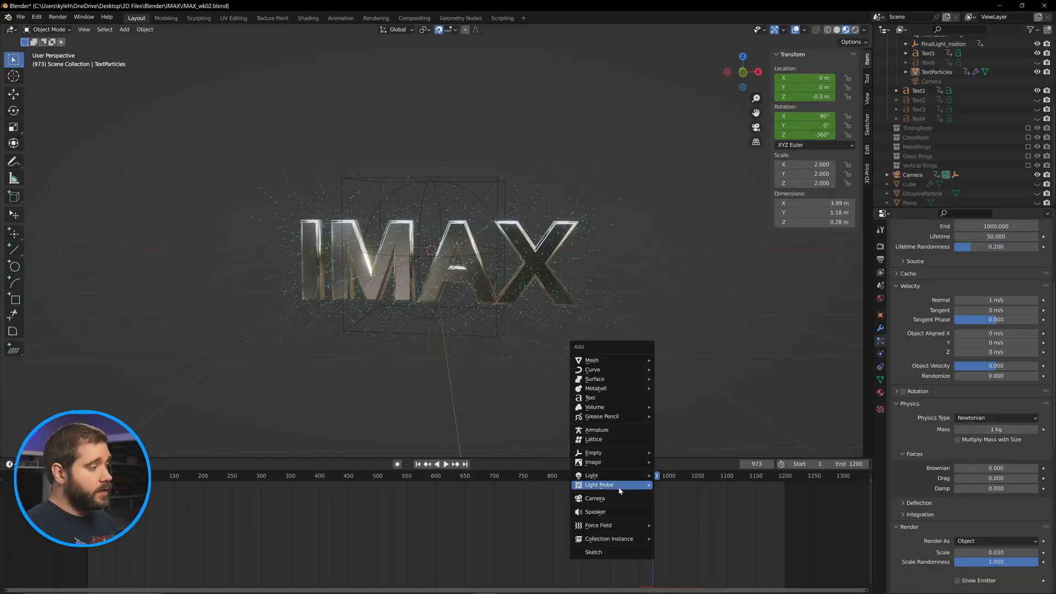
mouse_move(617, 525)
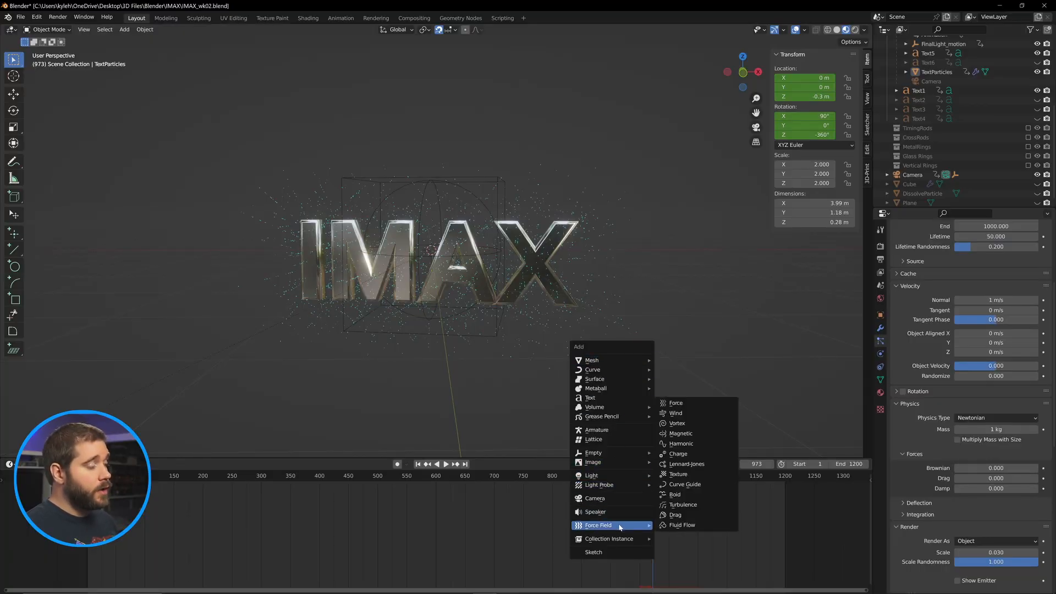
click(698, 413)
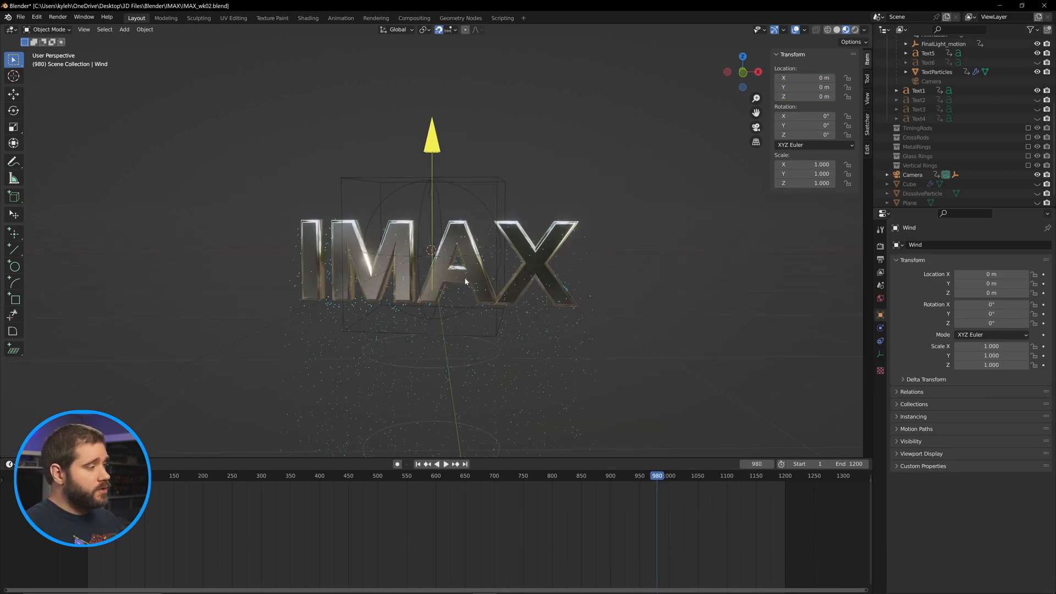
- Set the Wind force field's strength to about 1.2 and play the animation to test the particles
click(880, 328)
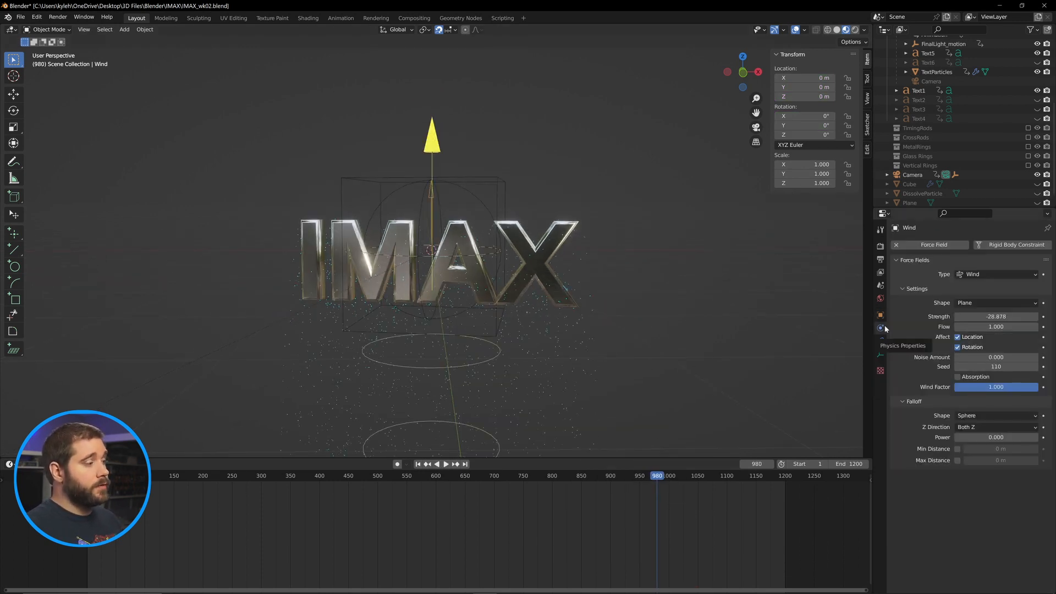
mouse_move(987, 316)
mouse_down()
mouse_move(963, 315)
mouse_move(1015, 317)
mouse_move(978, 316)
mouse_up()
key(space)
key(space)
scroll(507, 264, up, 1)
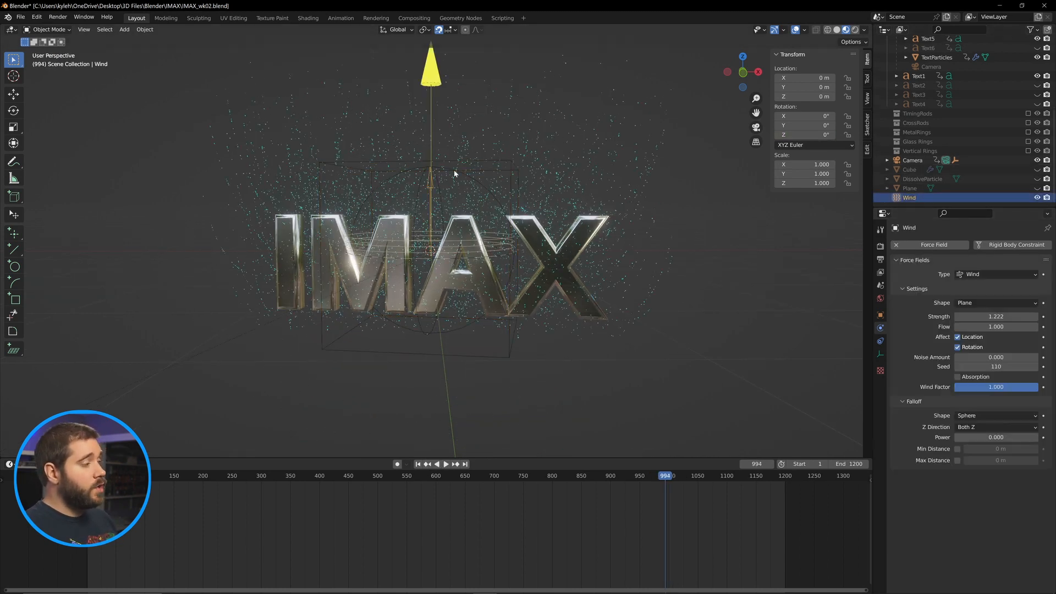
- Duplicate the Wind force field 4 m along X and rotate the copy 90° around Y
key(shift+d)
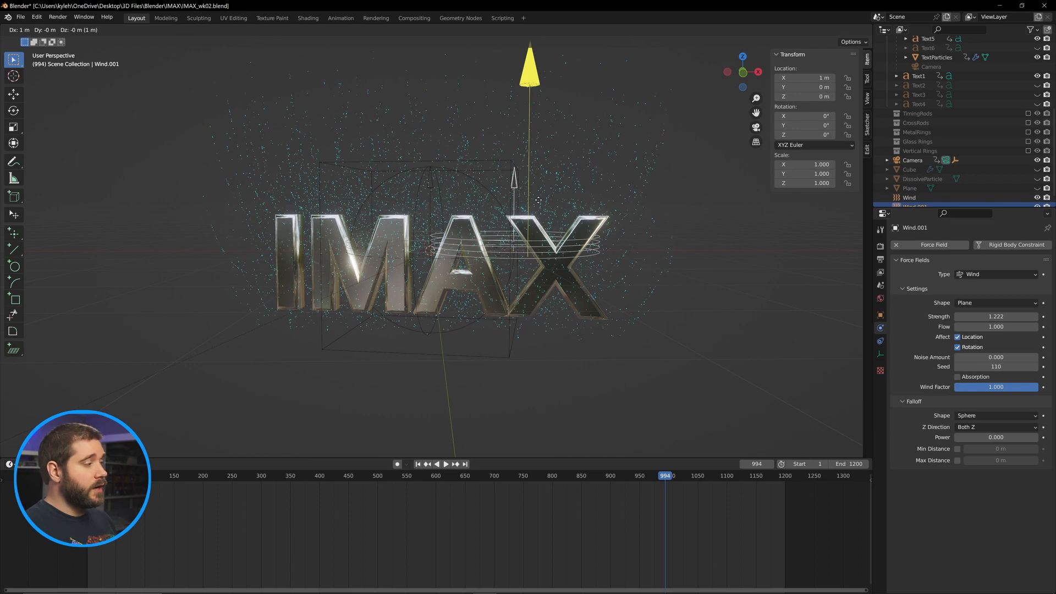
key(x)
click(820, 205)
text(ry90)
key(Return)
- Play back the particle animation and examine how the two wind fields push the particles off the text
middle_drag(702, 311, 663, 307)
scroll(660, 306, down, 1)
click(565, 478)
key(space)
scroll(566, 301, up, 1)
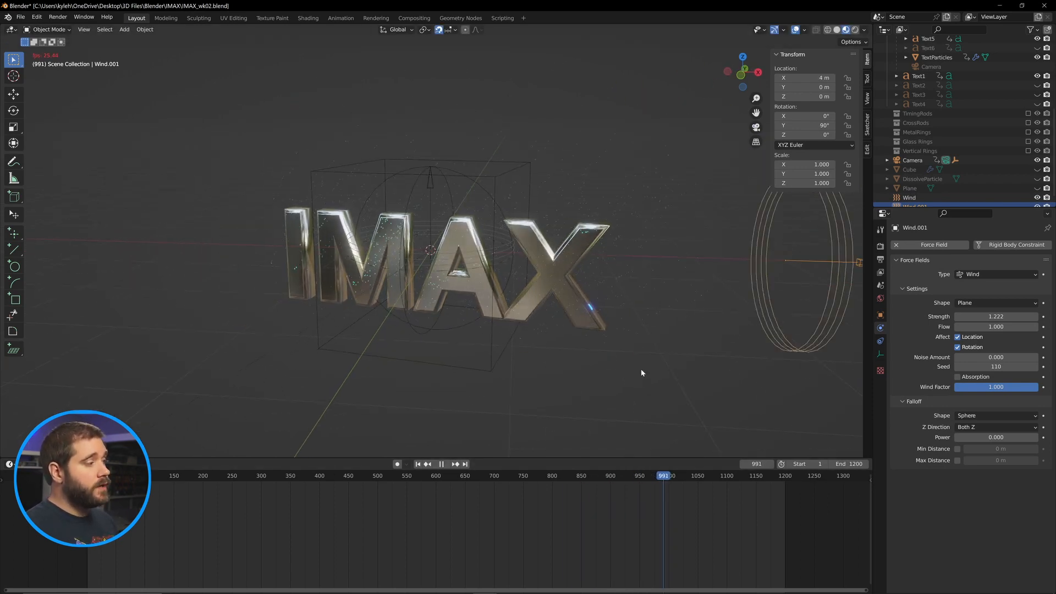
middle_drag(641, 373, 642, 357)
key(space)
scroll(663, 256, down, 2)
middle_drag(664, 256, 676, 256)
scroll(605, 242, up, 3)
- Select the TextParticles text and key its MetalText6 Dissolve value at 0 on frame 950
click(461, 216)
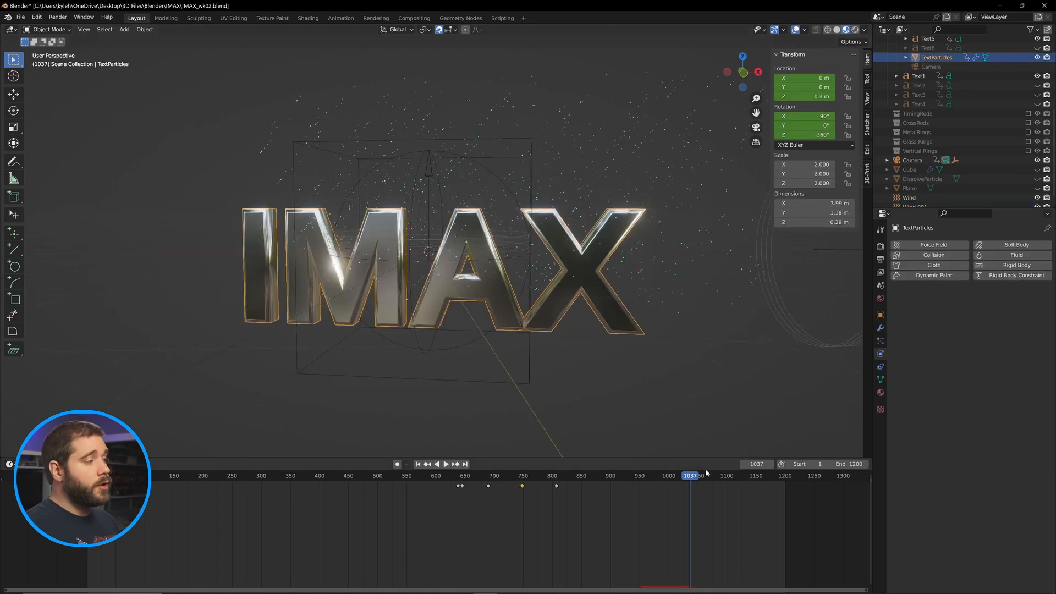
drag(699, 474, 633, 481)
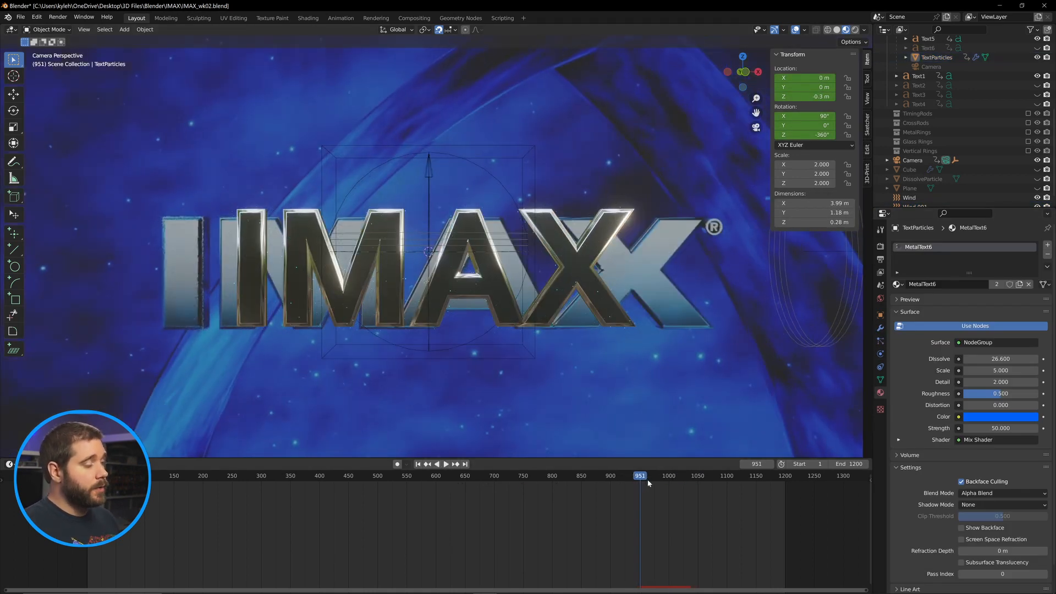
key(Left)
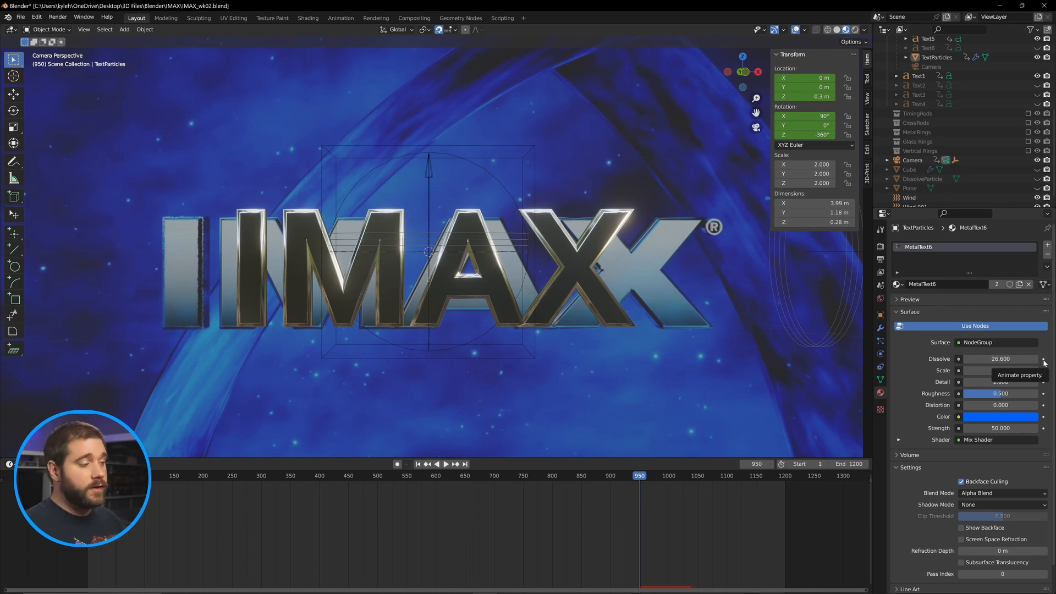
click(1001, 359)
text(8.1)
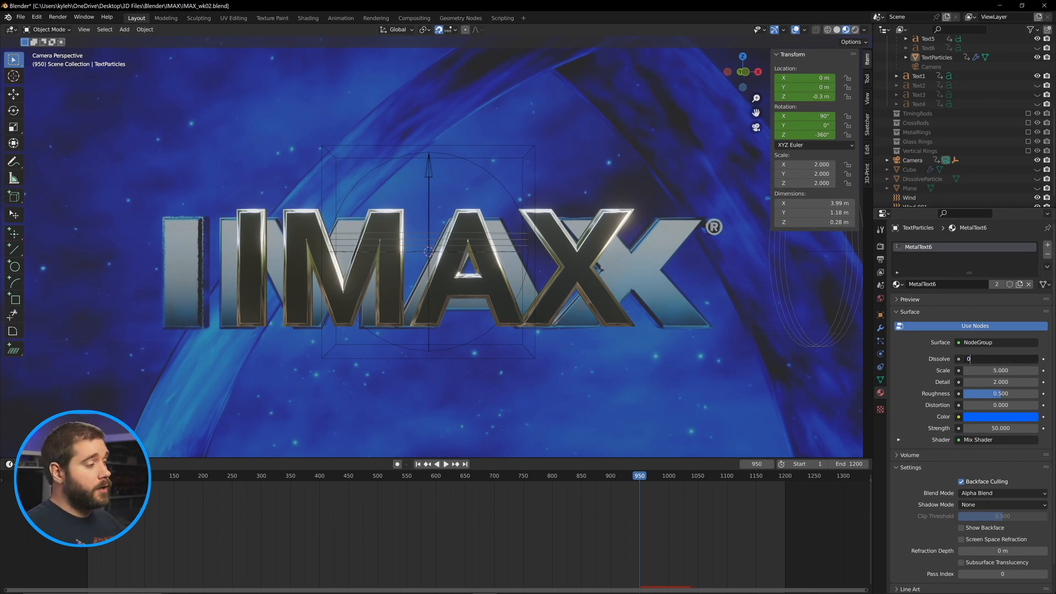
key(Return)
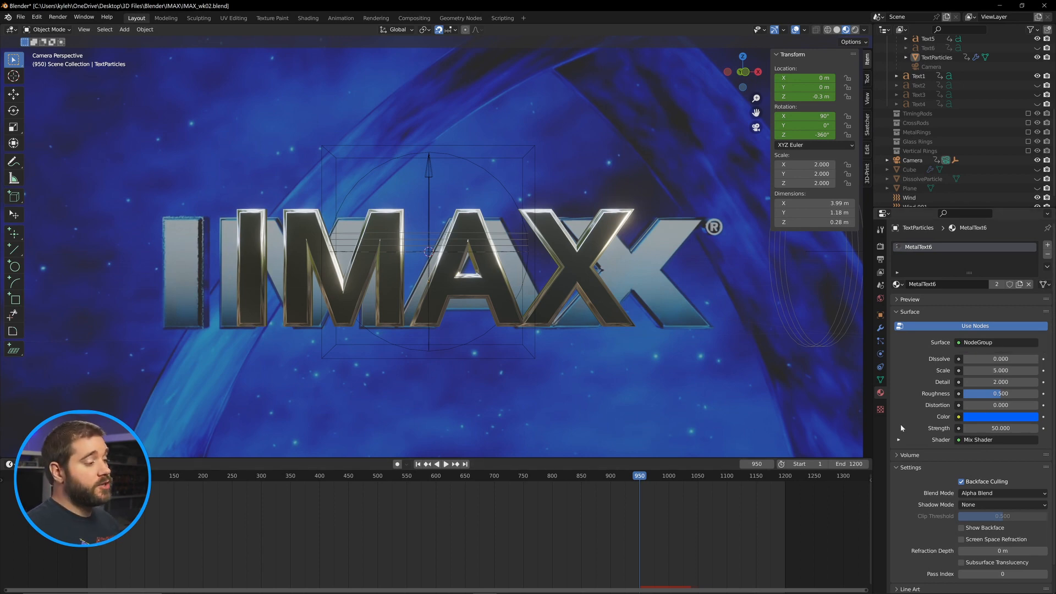
click(1044, 359)
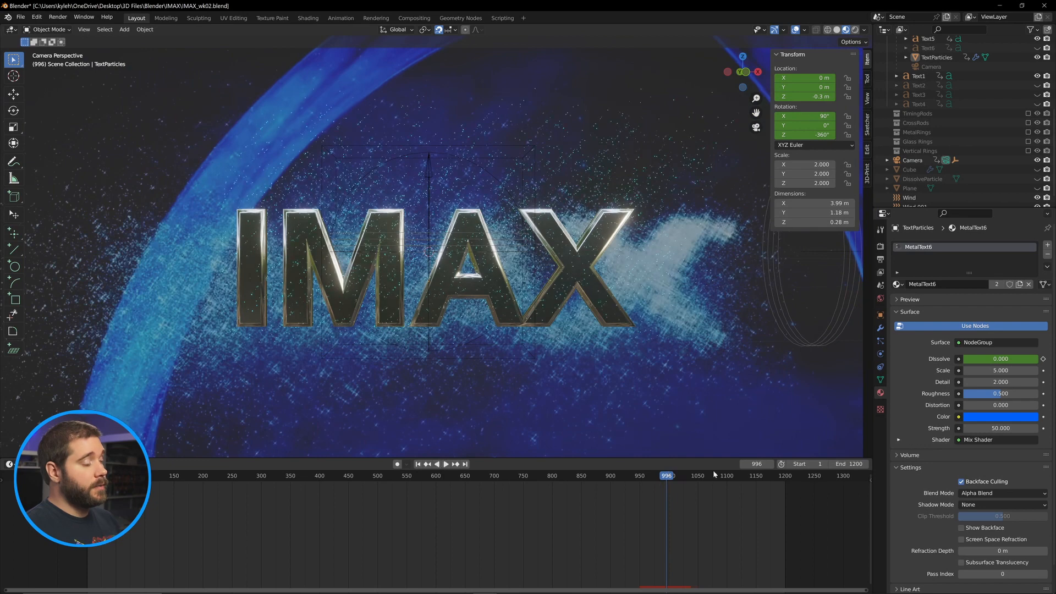
- Key the MetalText6 Dissolve value at 80 on frame 1000, and set the dissolve Scale to 100
key(space)
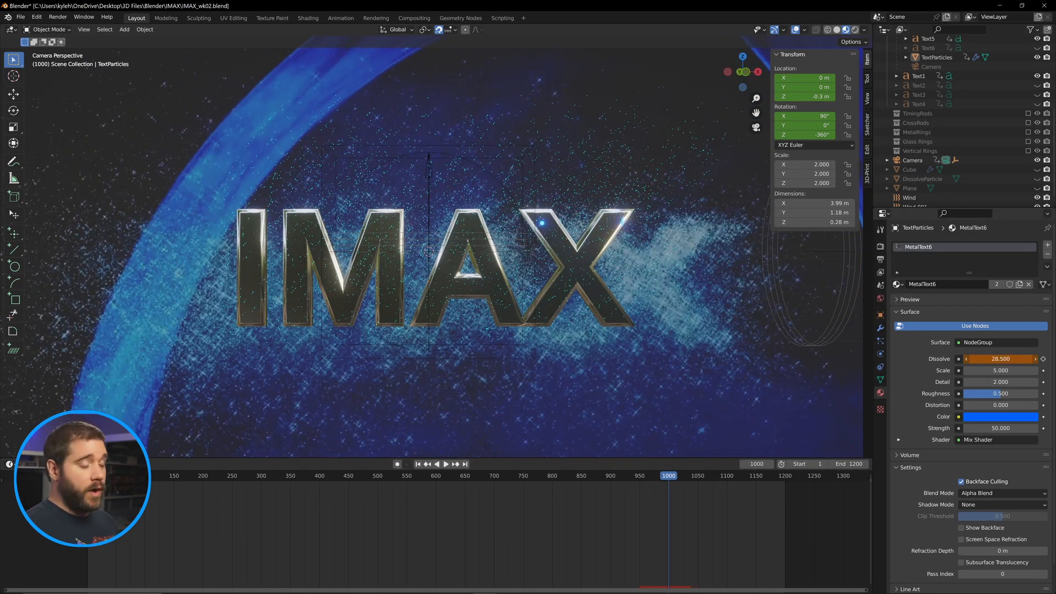
drag(1000, 358, 1029, 359)
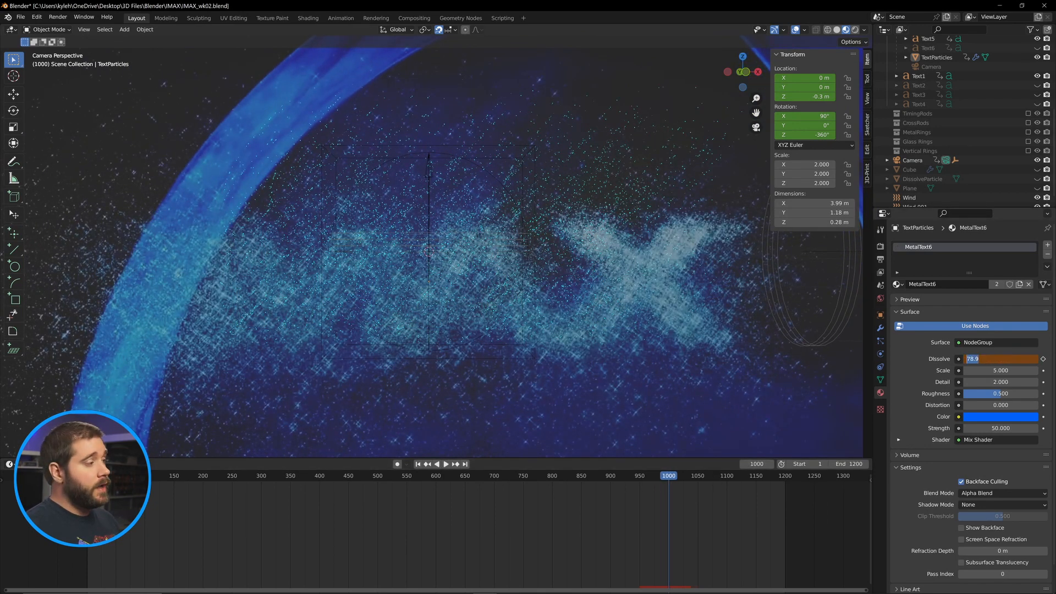
text(80)
key(Return)
click(1043, 359)
drag(639, 477, 659, 479)
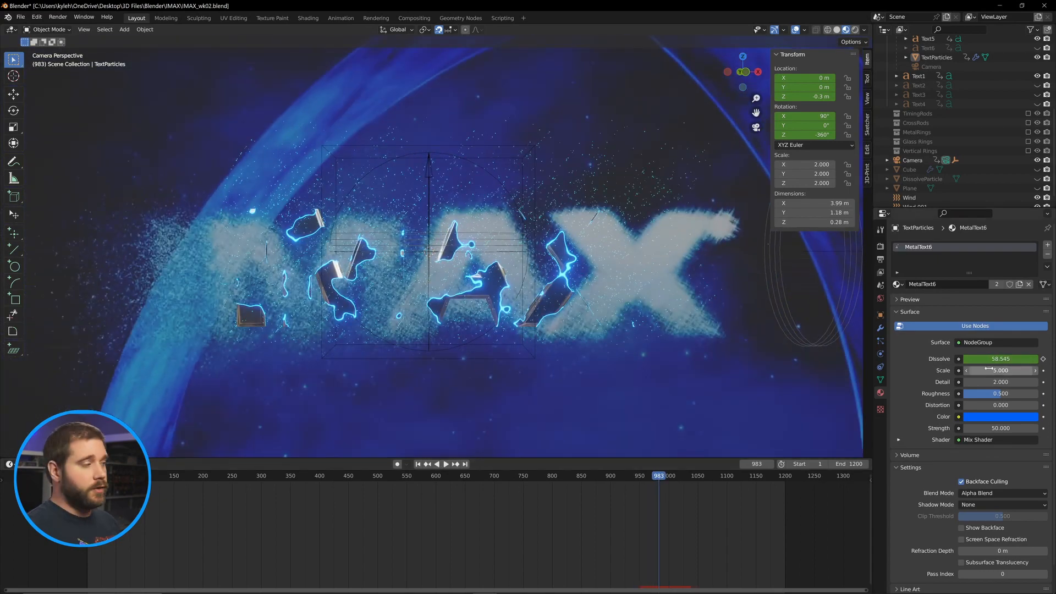
click(988, 369)
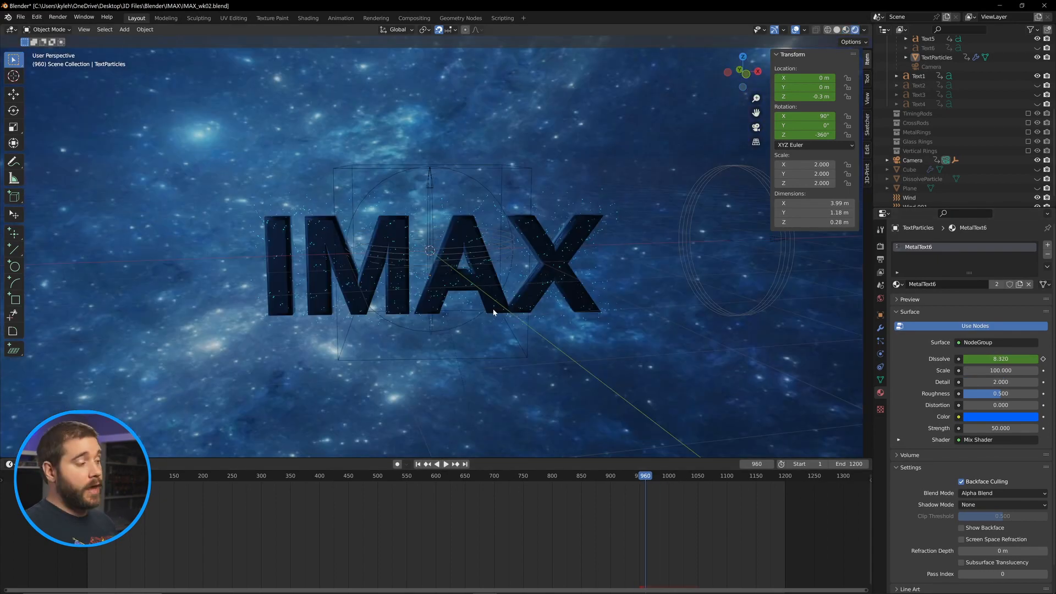
- Add a Turbulence force field to the scene
key(shift+a)
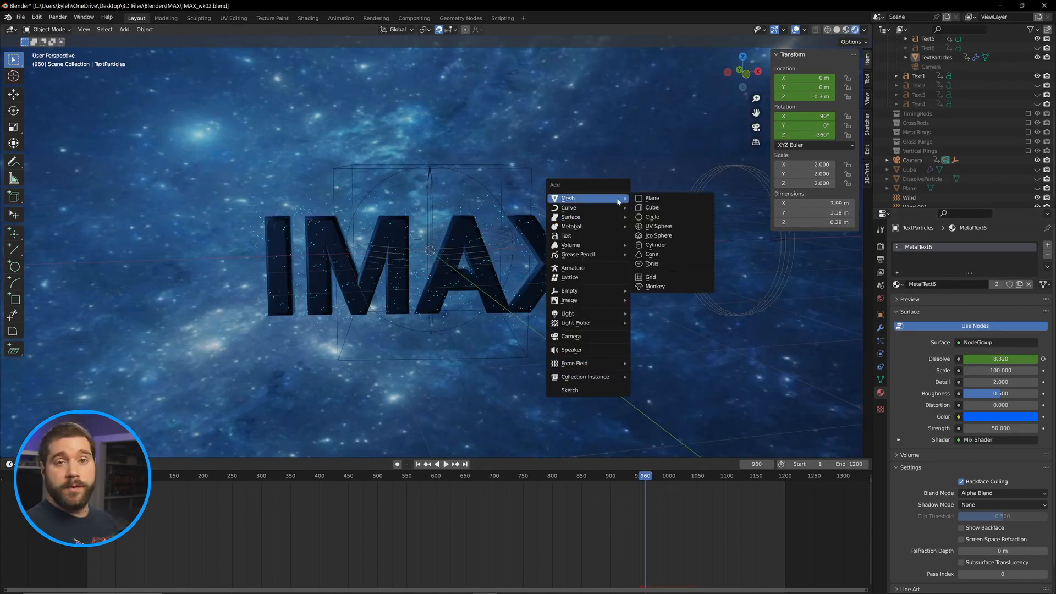
mouse_move(589, 363)
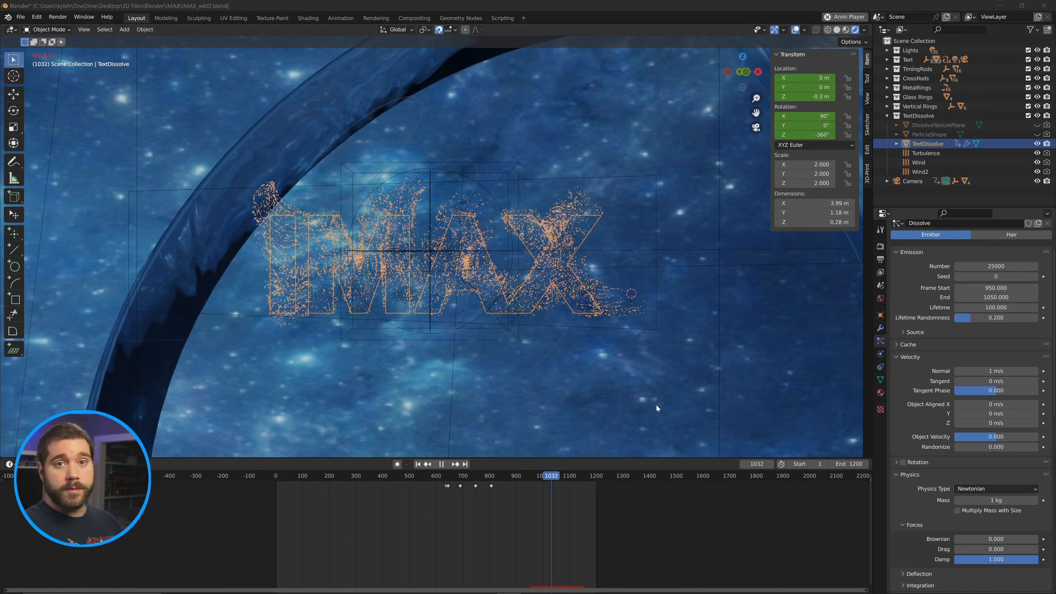
- Stop playback, return to frame 1, and bake all dynamics from the TextDissolve particle system's cache settings
click(442, 465)
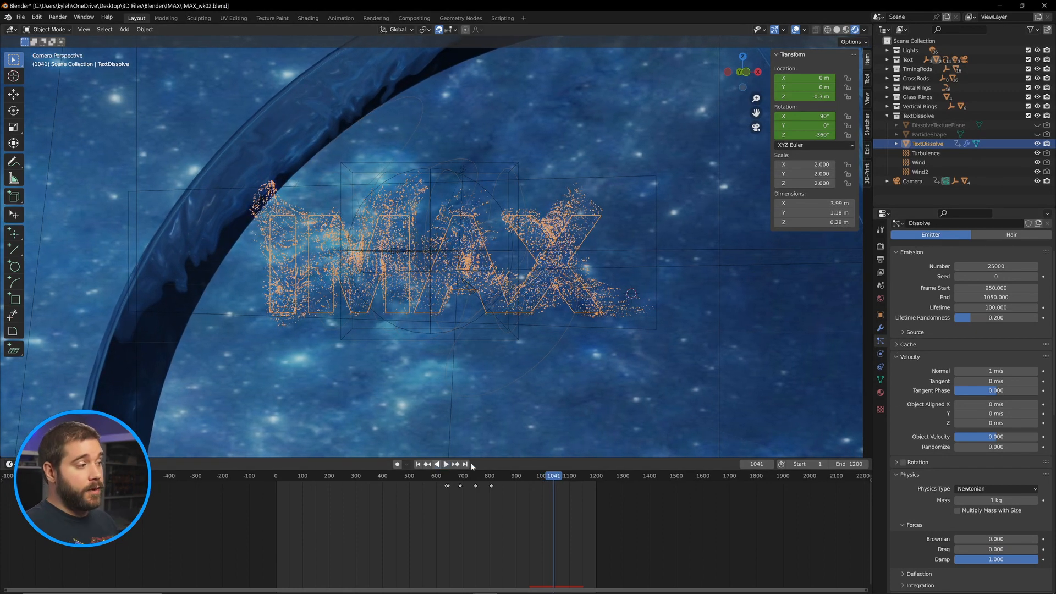
click(897, 347)
key(shift+Left)
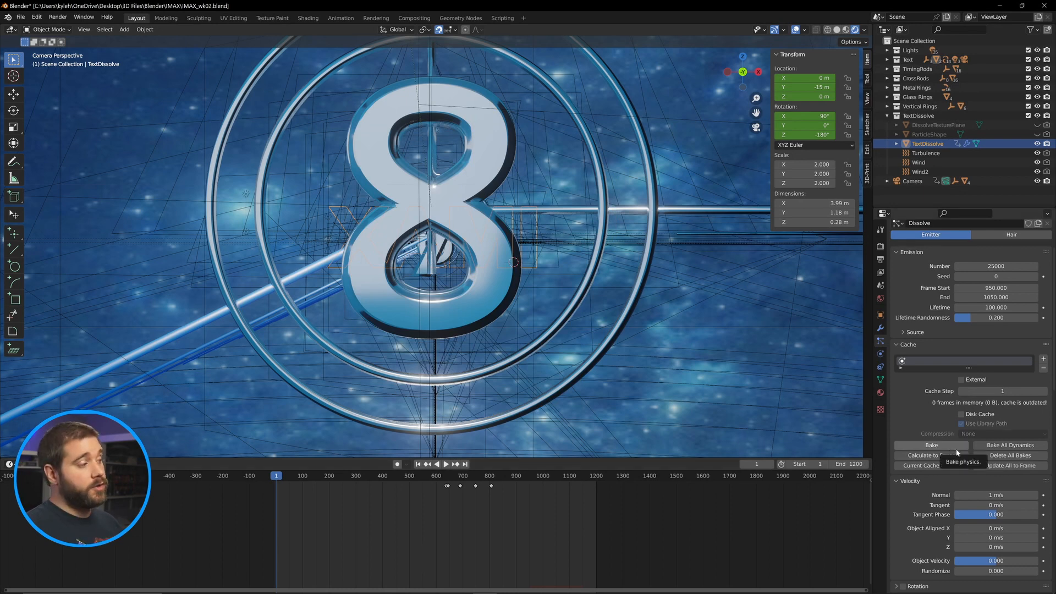
click(1007, 446)
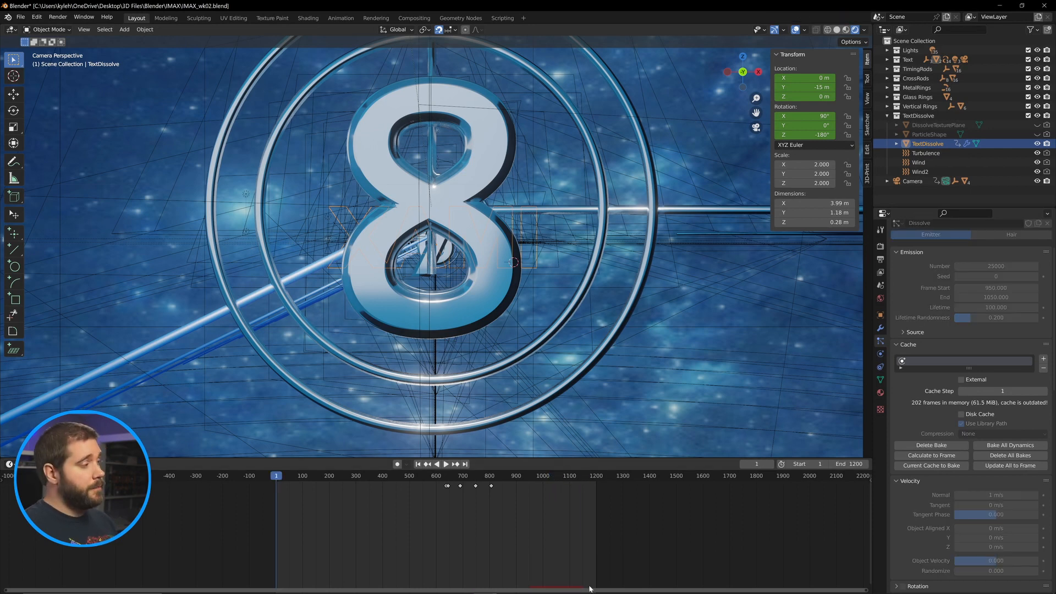
- Play back the baked dissolve from frame 934 and review the title animation from frame 1
click(525, 477)
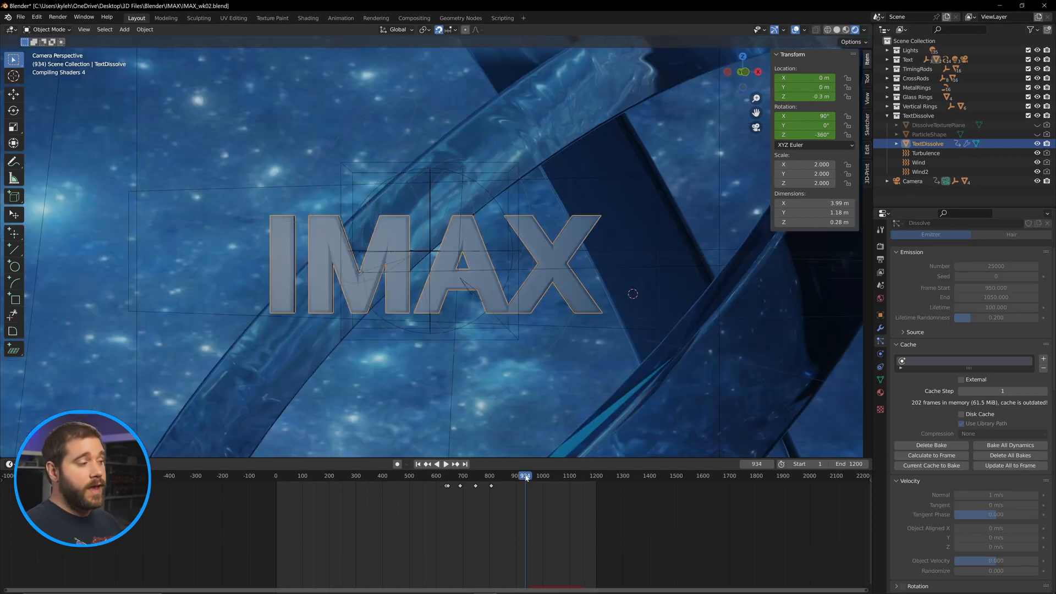
click(447, 465)
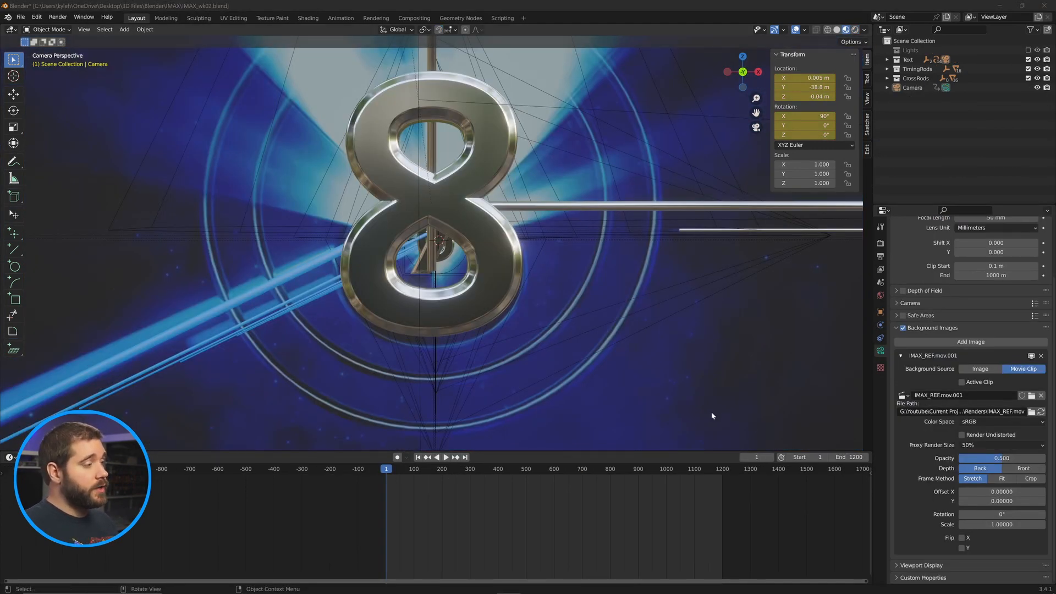
click(447, 458)
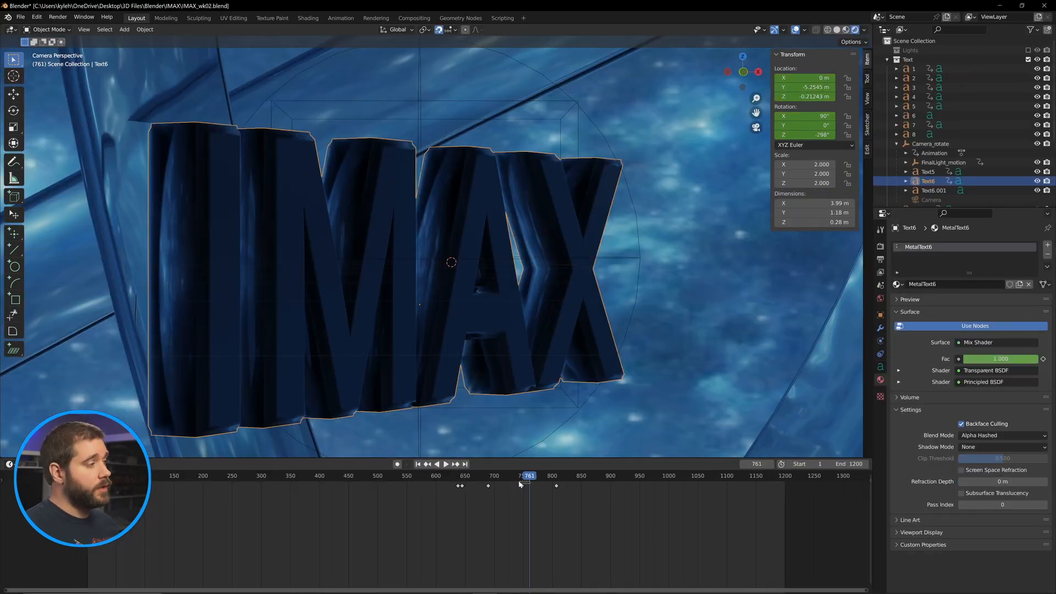
- At frame 755, set the MetalText6 material's blend mode to Alpha Blend with Show Backface disabled
drag(520, 484, 527, 481)
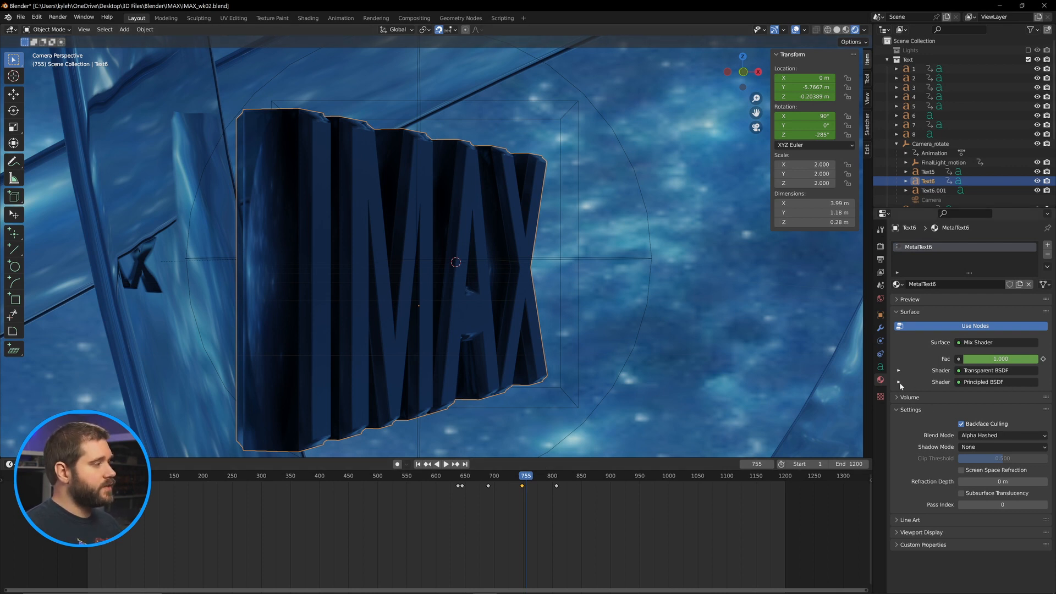
click(1024, 436)
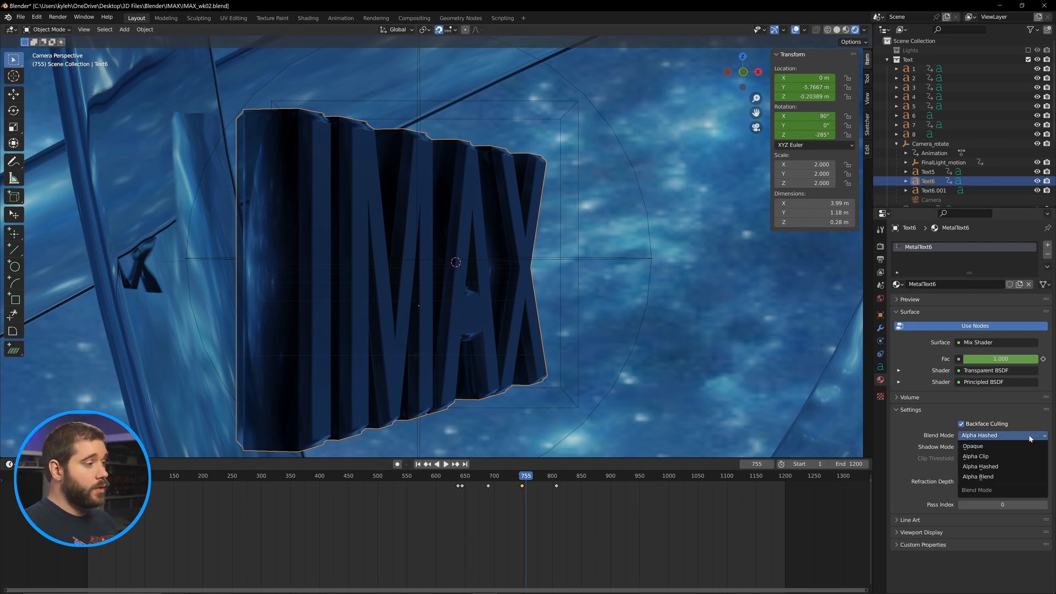
click(980, 477)
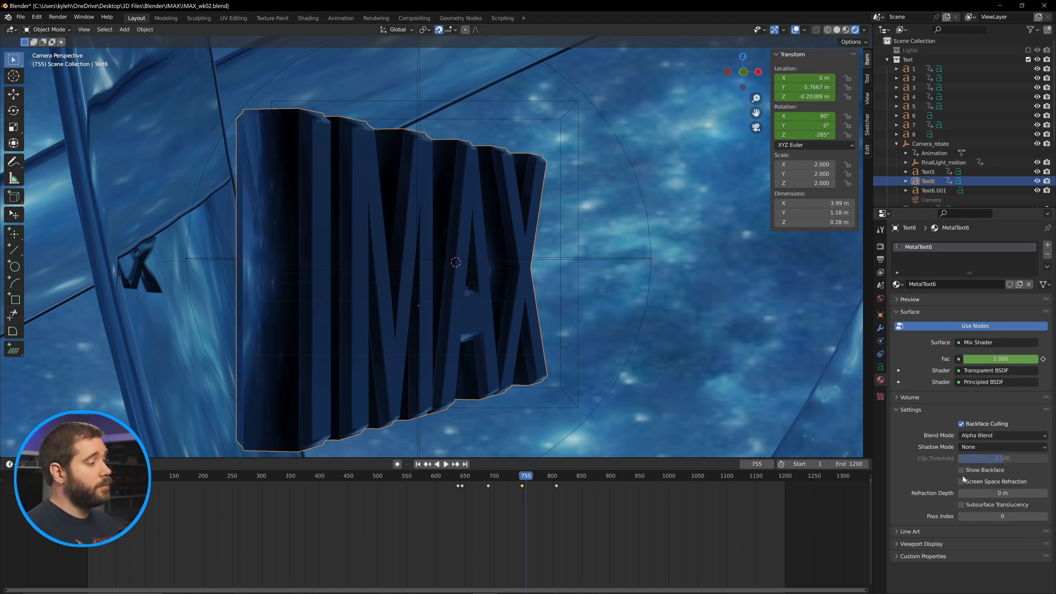
click(962, 471)
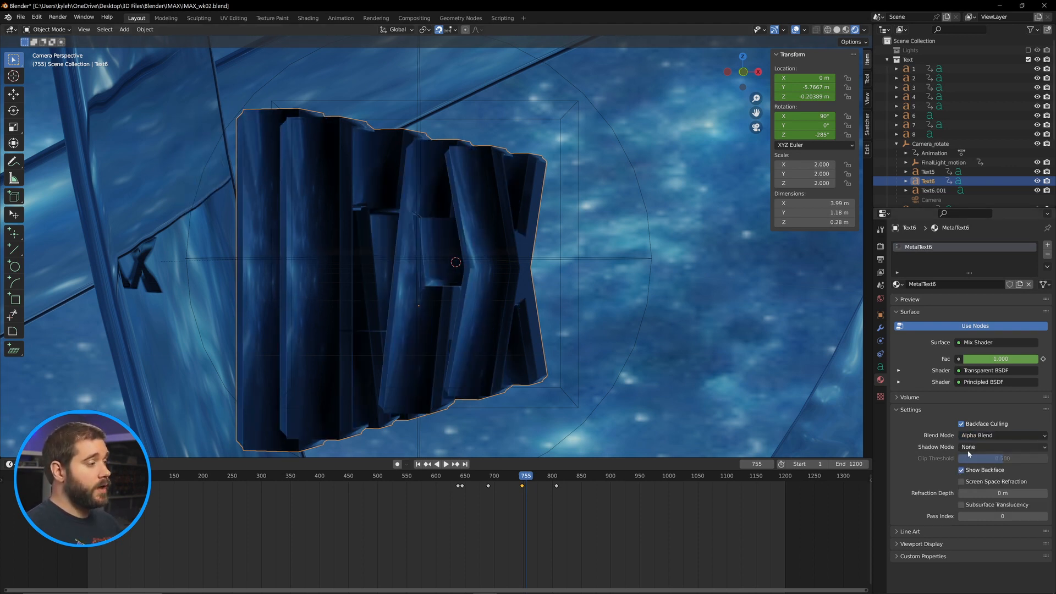
click(963, 471)
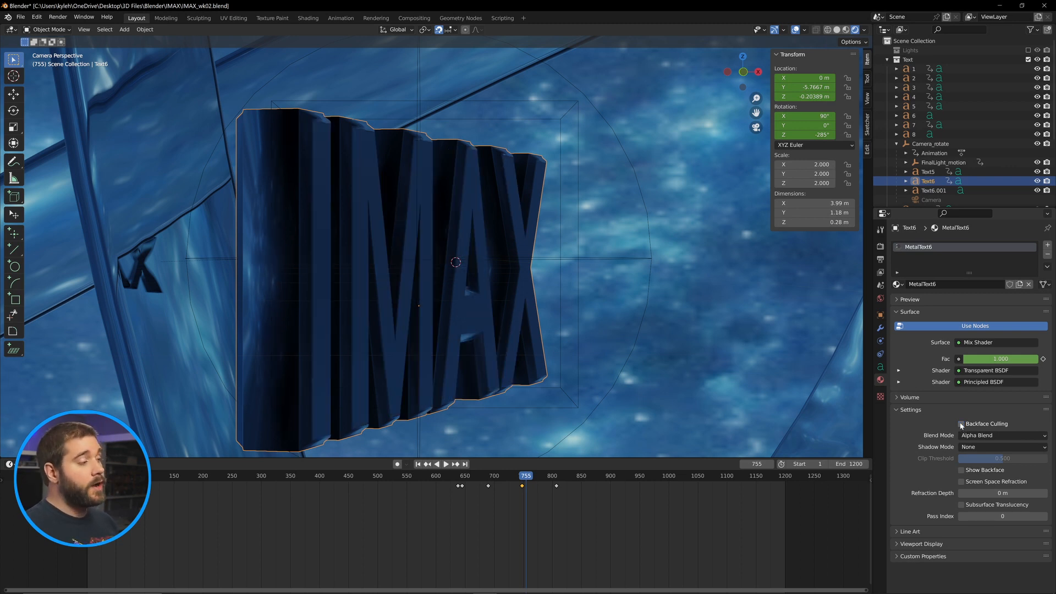